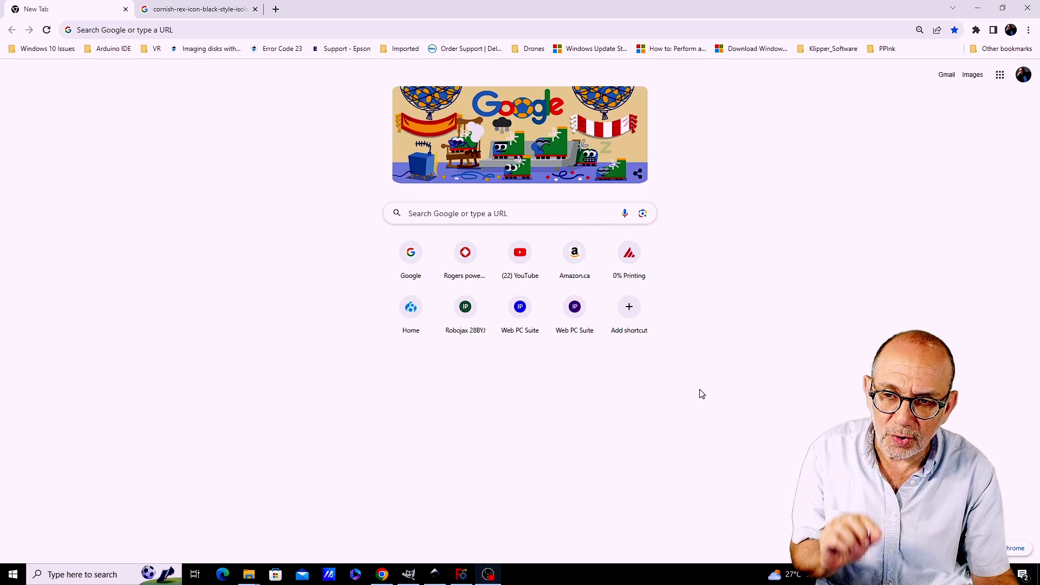
Step: Run a Google search for 'silhouette clipart' from the new tab's search box
left_click(419, 214)
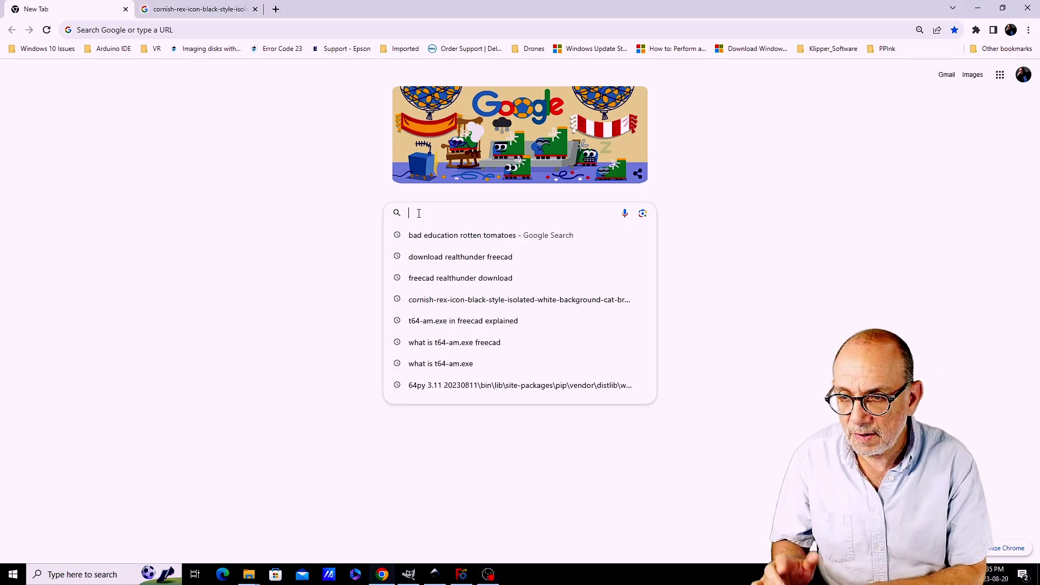
type("s")
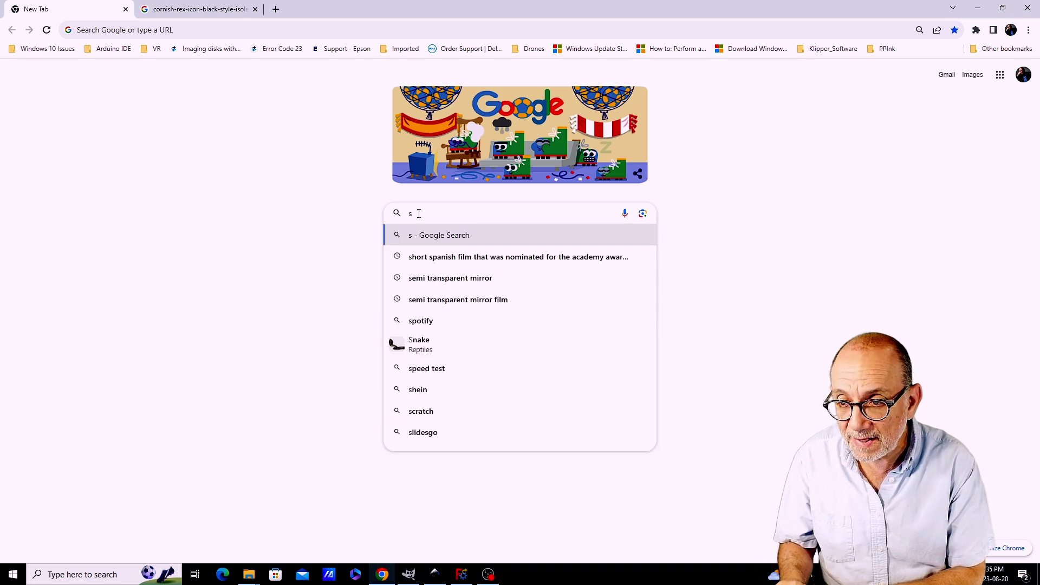
type("ilhou")
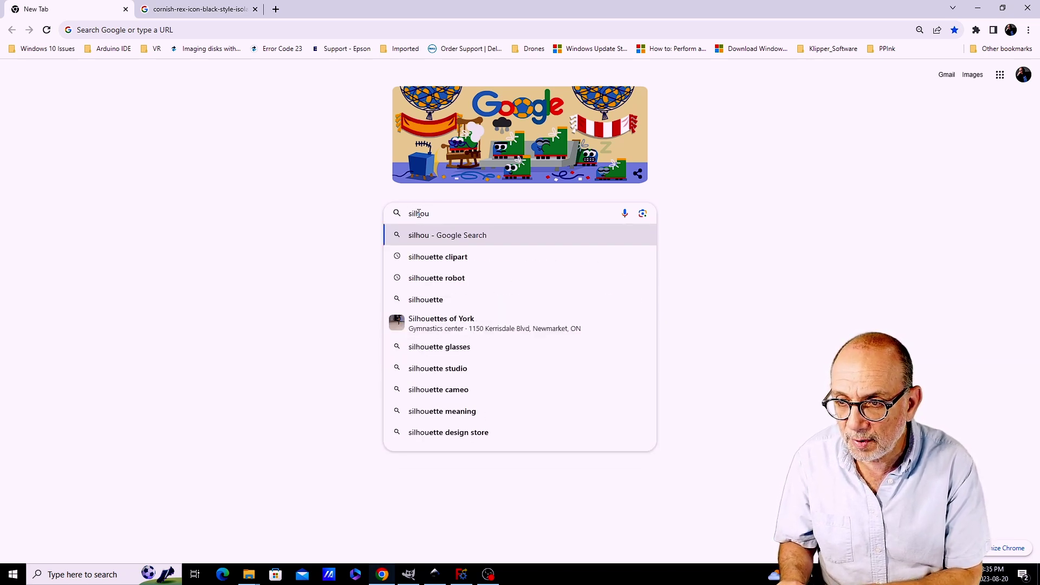
type("ette")
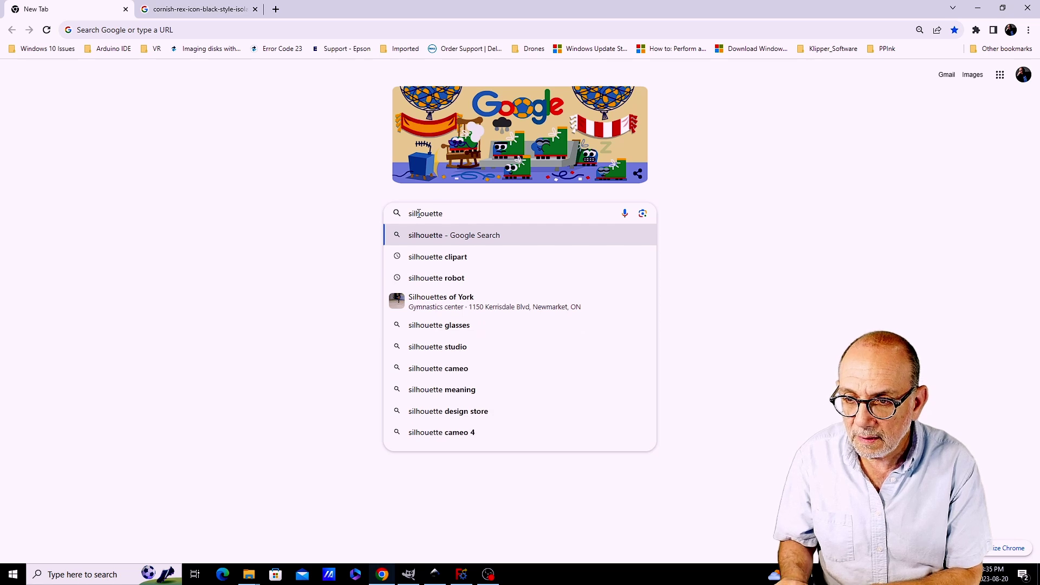
type(" clip")
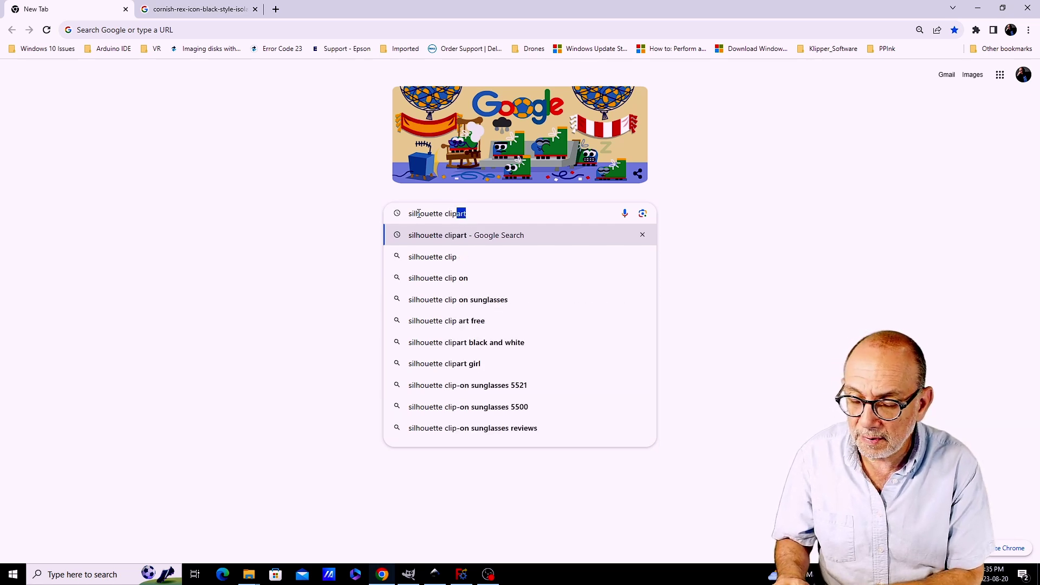
type("art")
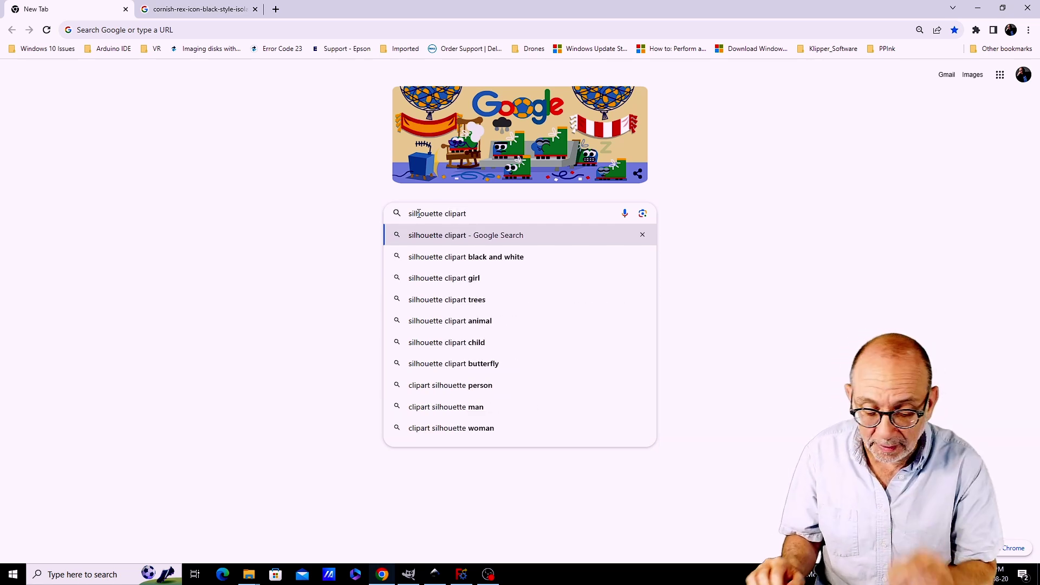
key("Return")
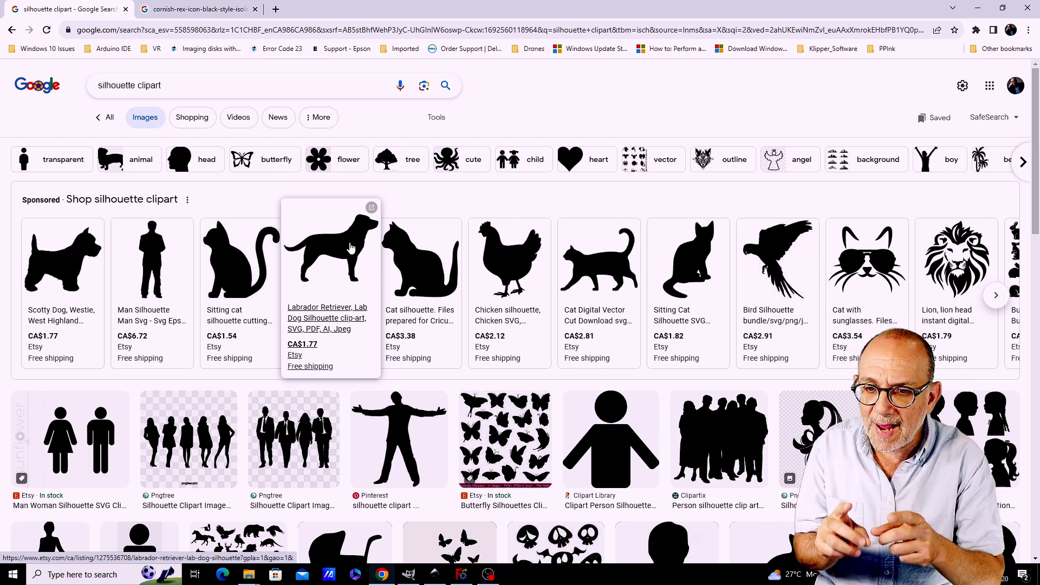
Step: Return to the cornish-rex-icon tab with the Cornish Rex black cat silhouette results
left_click(203, 9)
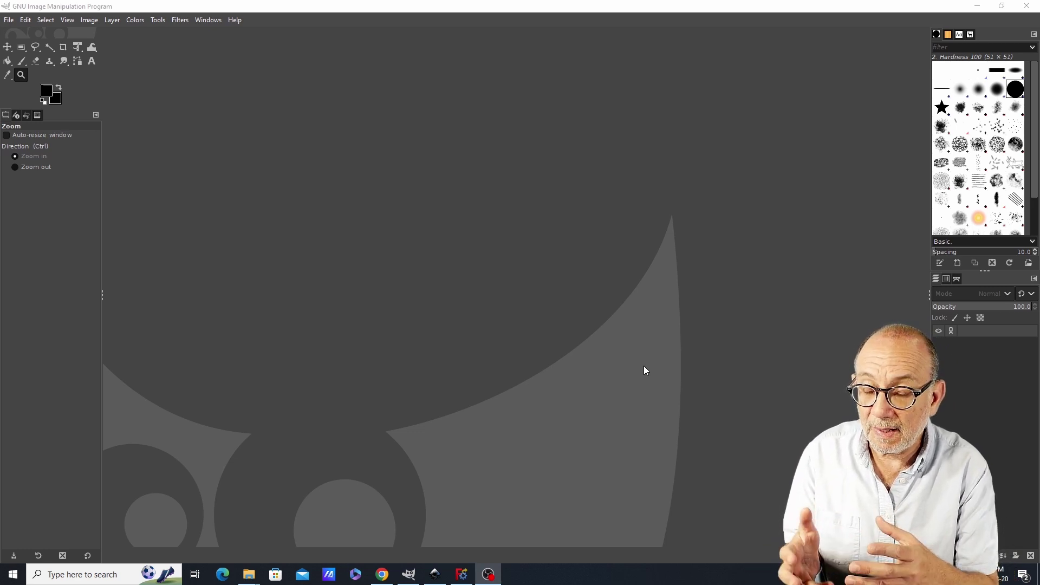
Step: Open the 800×800 Cornish Rex cat .webp icon in GIMP and start a new layer
left_click(9, 21)
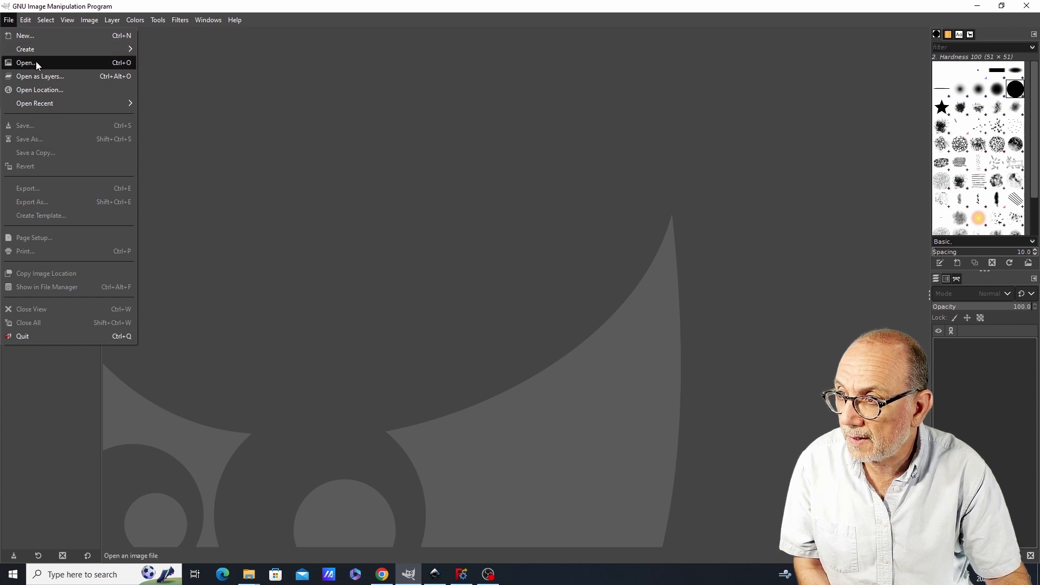
left_click(36, 61)
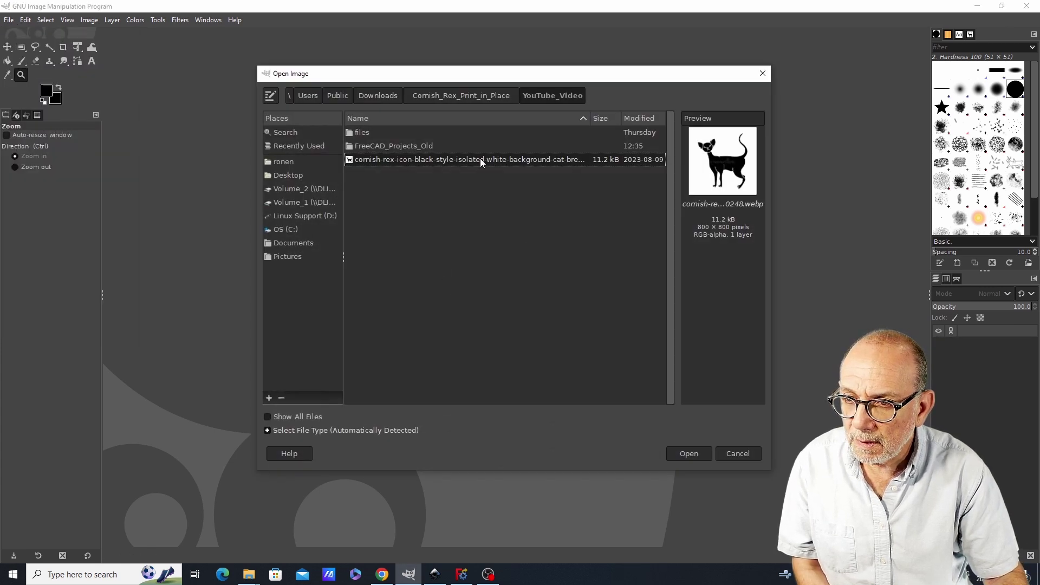
double_click(481, 159)
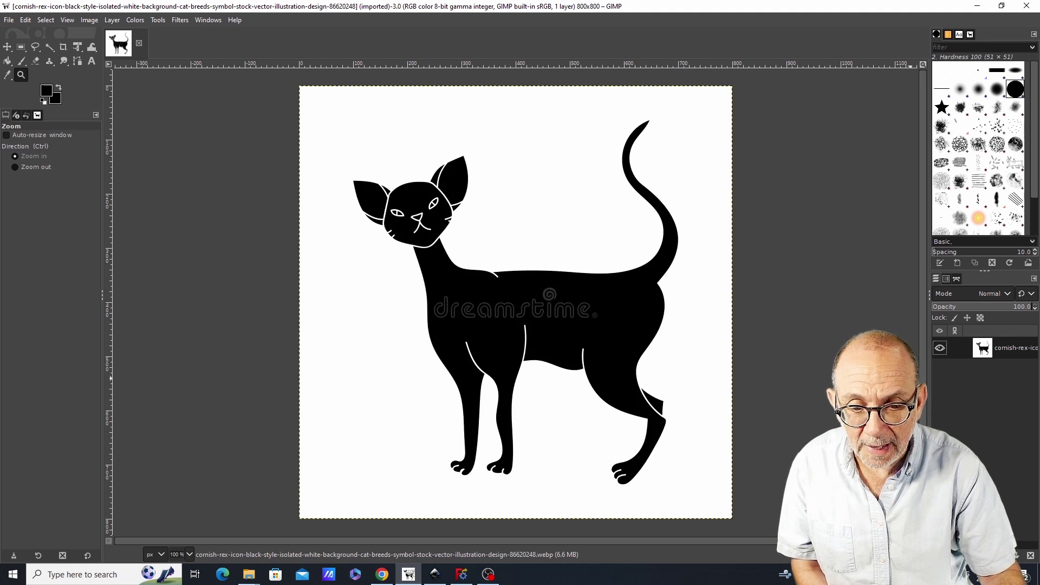
key("shift+ctrl+n")
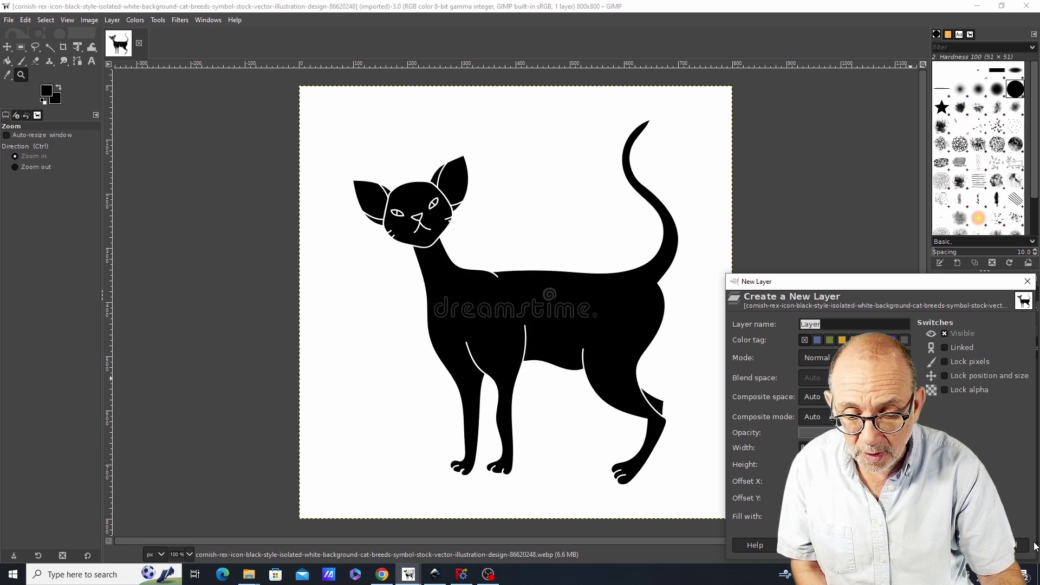
Step: Create the white-filled layer 'Layer' and move it beneath the cat layer
key("Return")
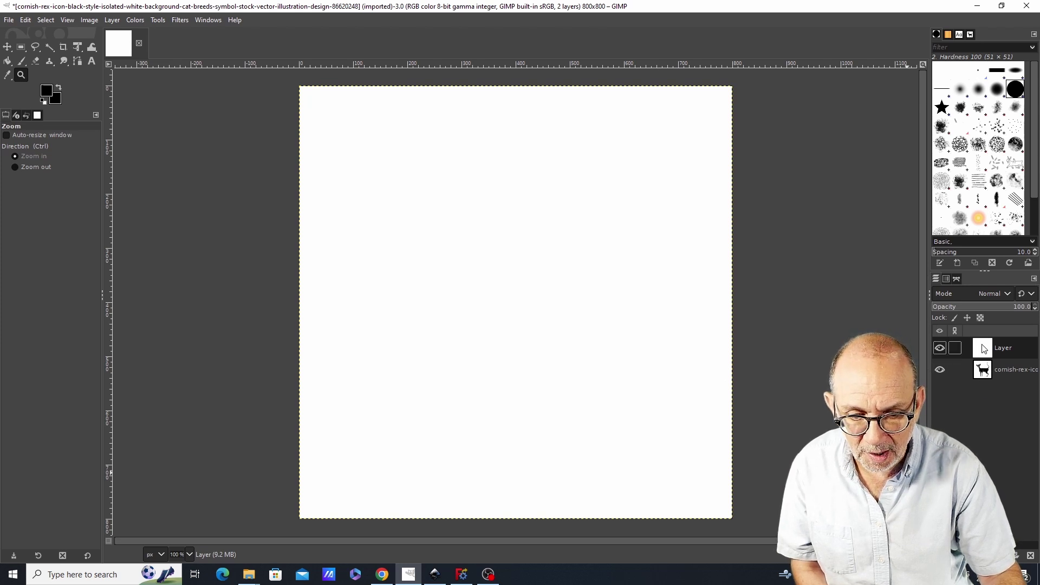
left_click_drag(985, 348, 978, 390)
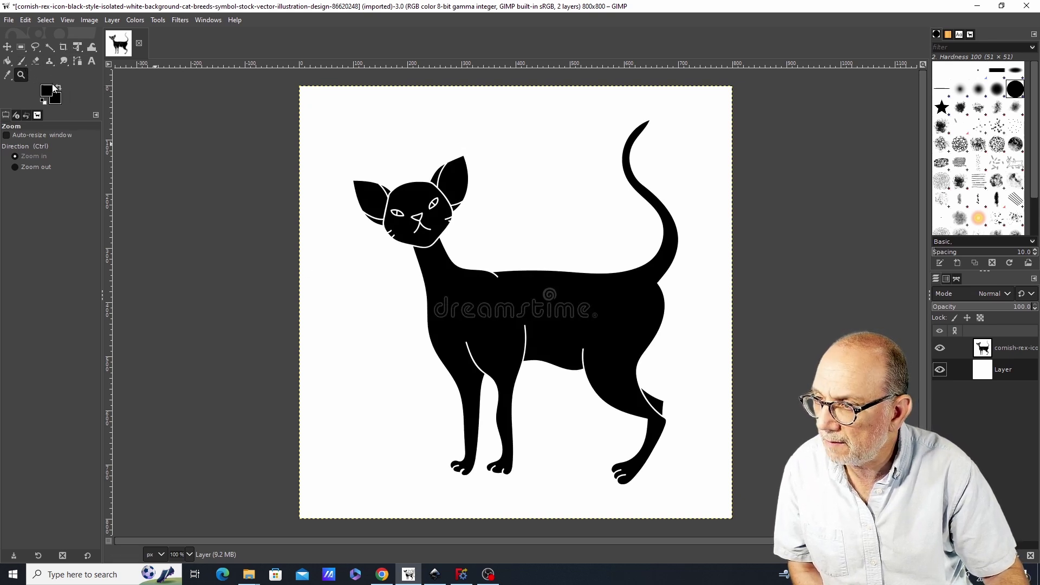
Step: Zoom in on the cat's face and paint black over the head outline by the ear
left_click(413, 207)
left_click(416, 196)
left_click(424, 172)
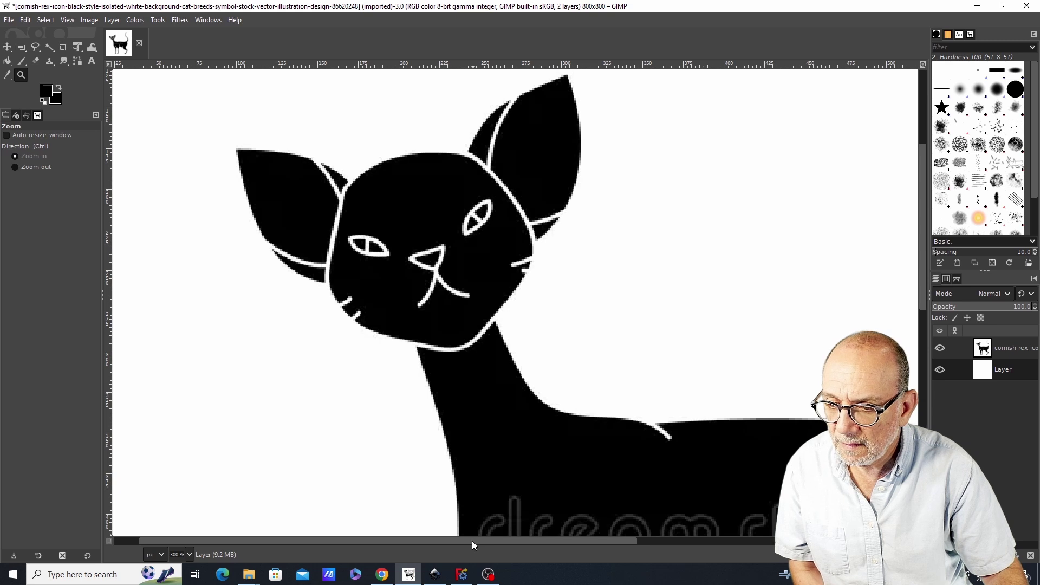
left_click_drag(473, 541, 494, 540)
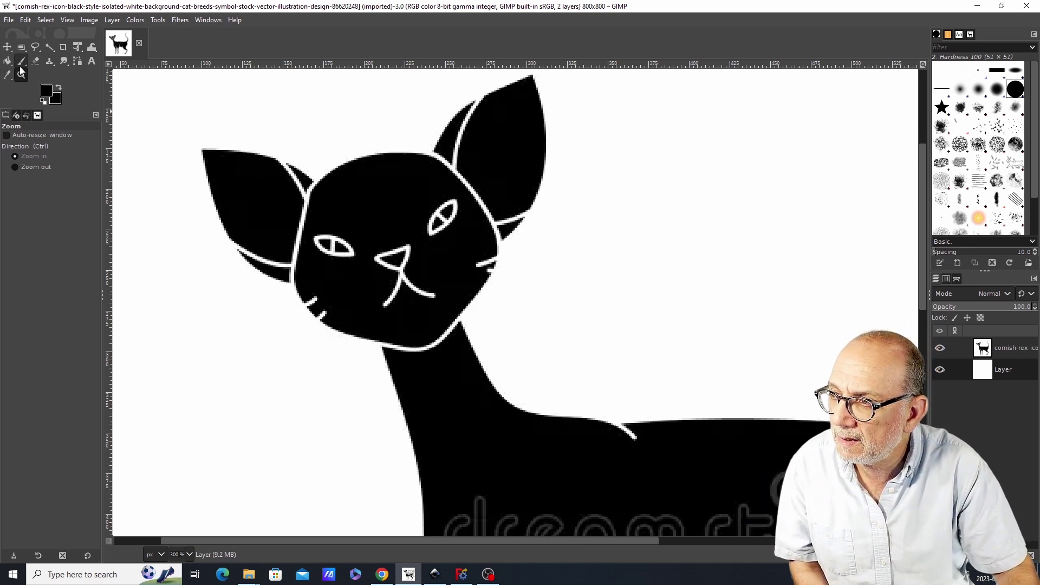
key("p")
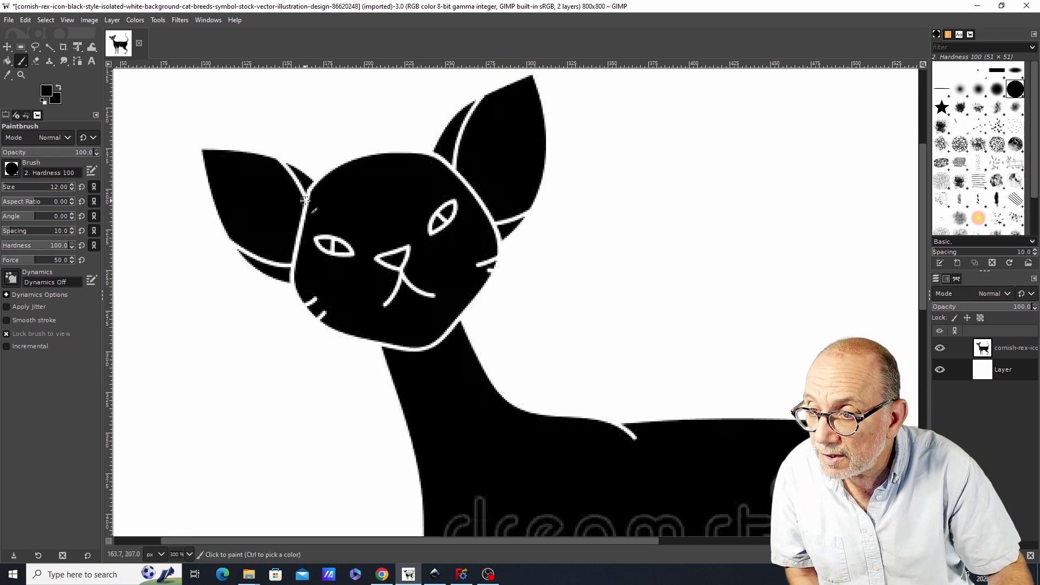
key("bracketright")
left_click_drag(298, 209, 302, 280)
Step: With brush size 24, paint black over the cheek tick, cheek outline and chin outline
triple_click(60, 187)
type("24")
key("Return")
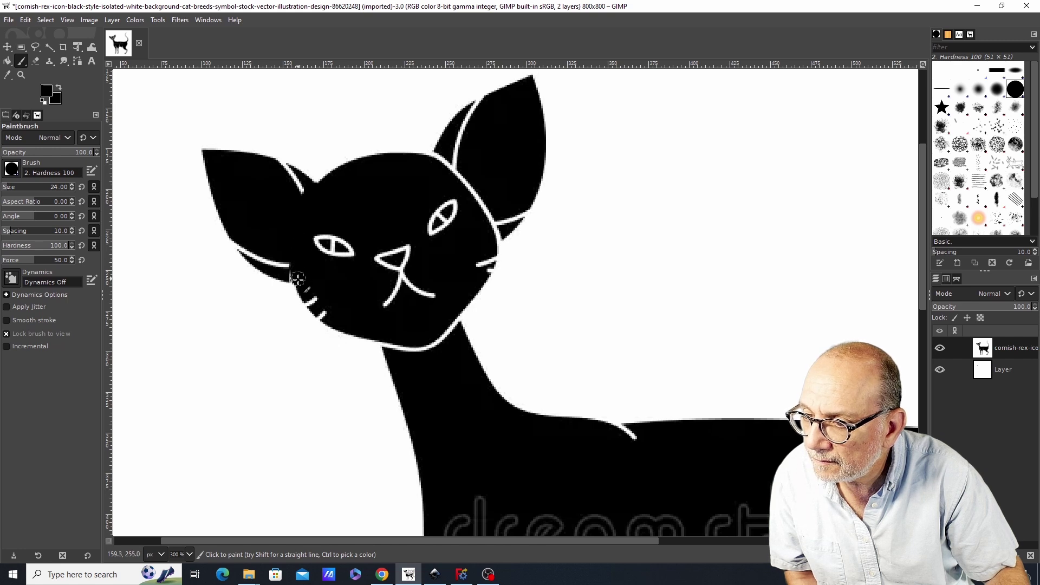
left_click_drag(296, 272, 295, 232)
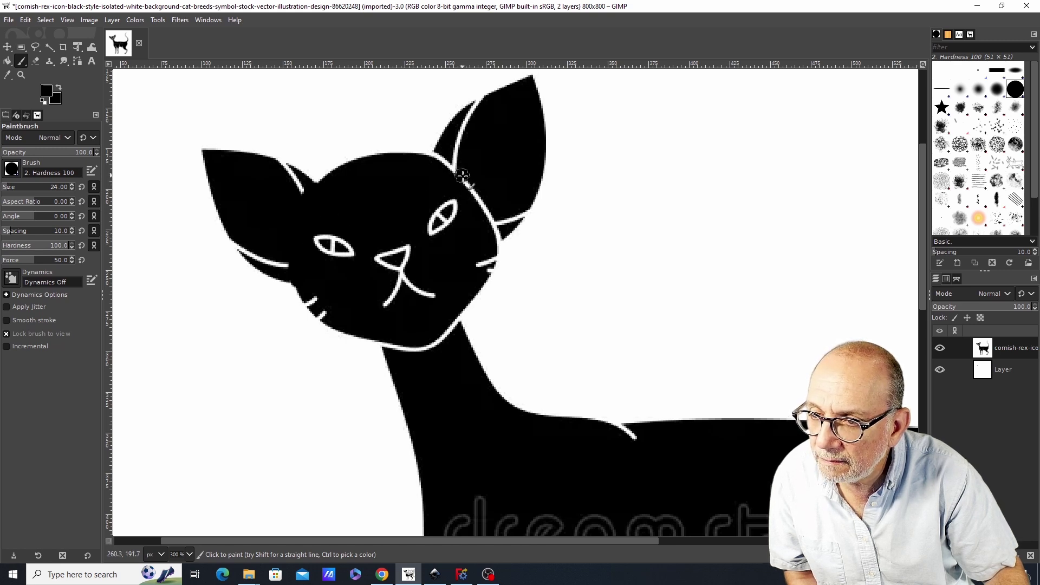
mouse_move(463, 175)
left_mouse_down()
mouse_move(491, 218)
mouse_move(476, 236)
mouse_move(498, 234)
left_mouse_up()
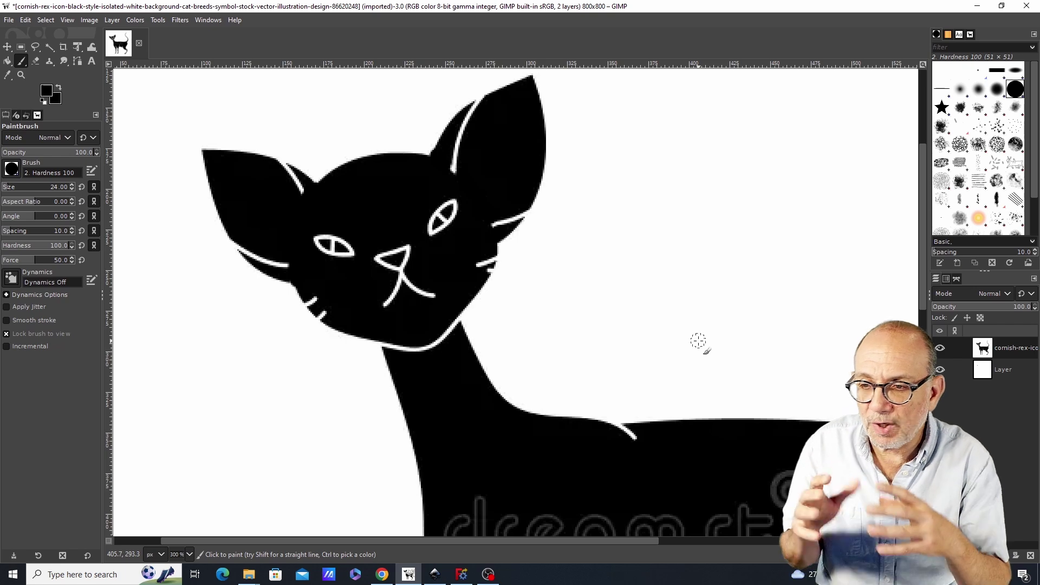
mouse_move(445, 341)
left_mouse_down()
mouse_move(388, 345)
mouse_move(455, 324)
left_mouse_up()
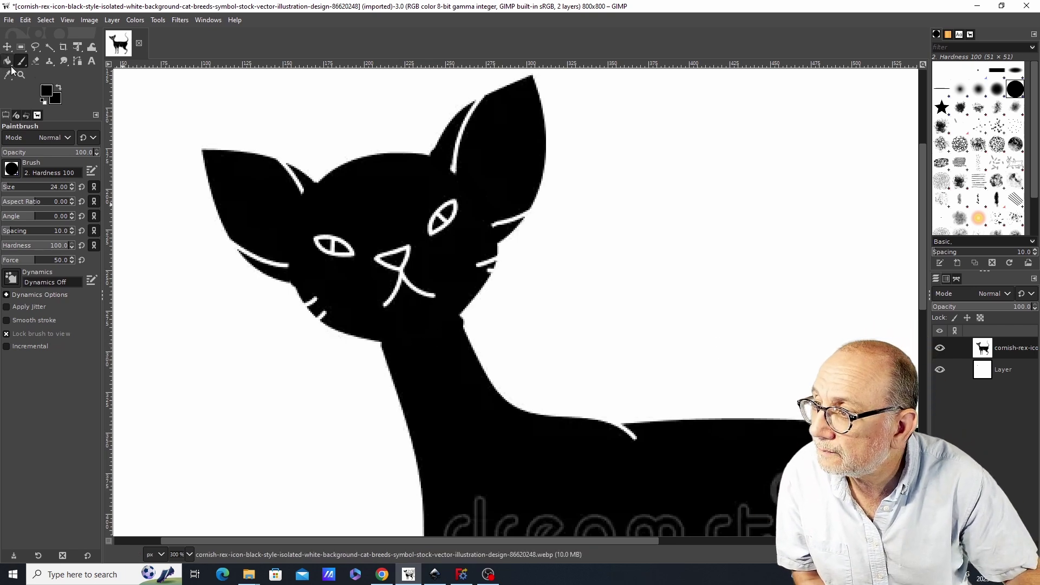
Step: Scroll to the body and paint black over a leg's white outline
key("shift+e")
key("p")
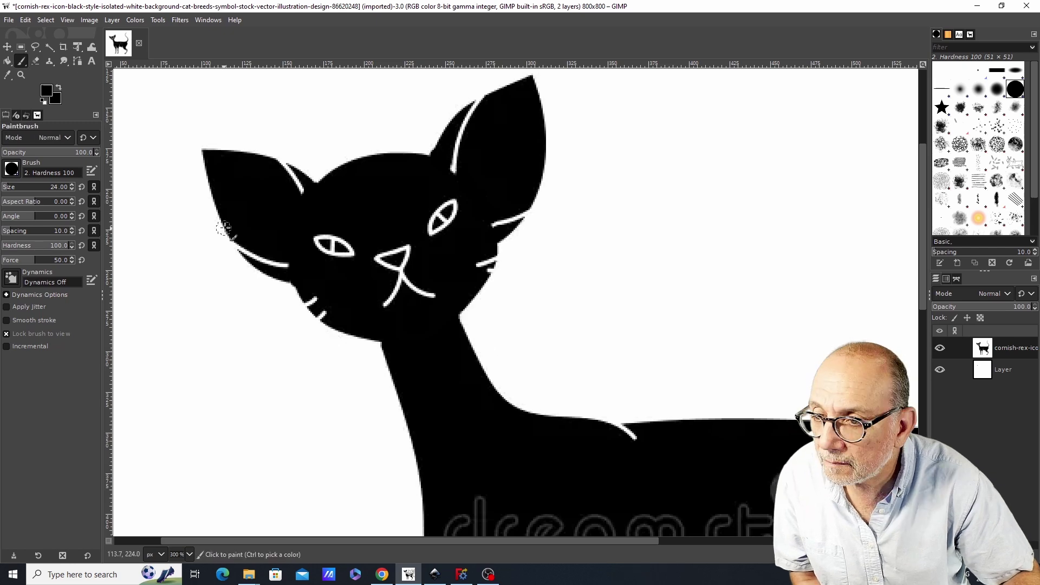
scroll(919, 399, "down", 5)
scroll(919, 398, "right", 8, "shift")
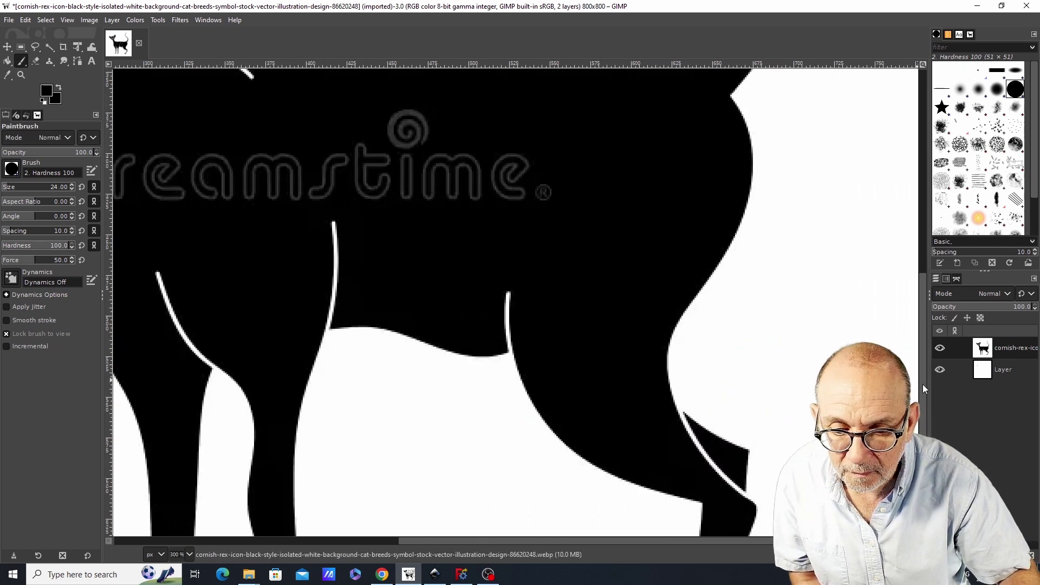
scroll(922, 385, "down", 3)
left_click_drag(738, 358, 678, 283)
Step: Zoom out to the whole body and paint over the tops of the front and rear leg lines
key("z")
left_click(585, 353, "ctrl")
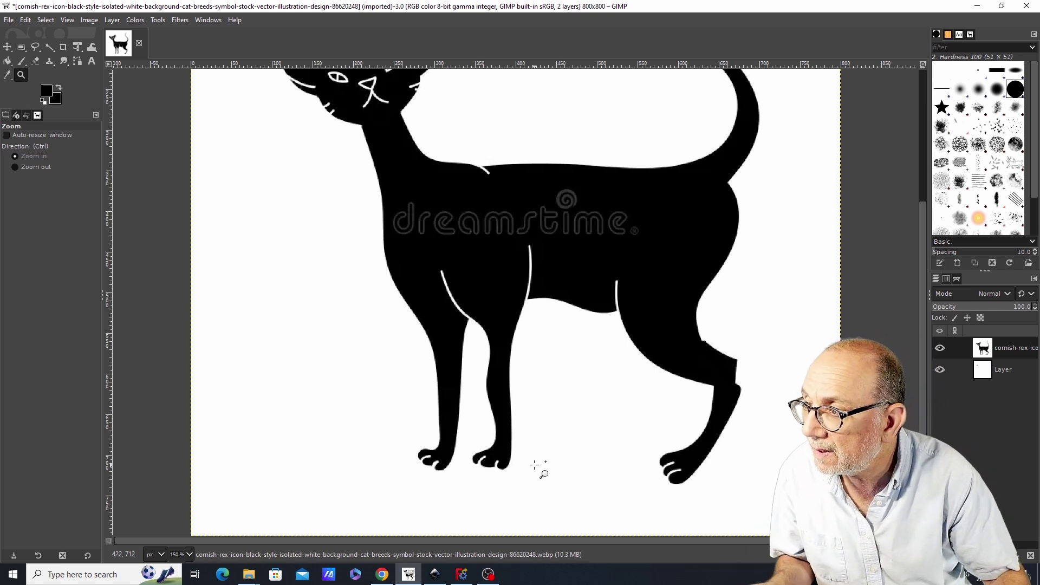
left_click(22, 61)
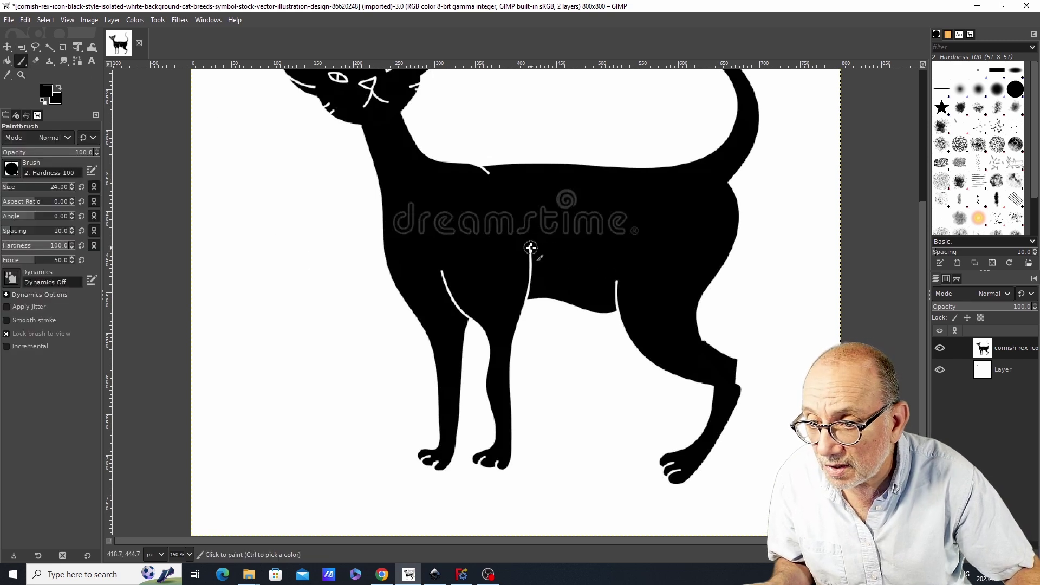
left_click_drag(532, 248, 528, 292)
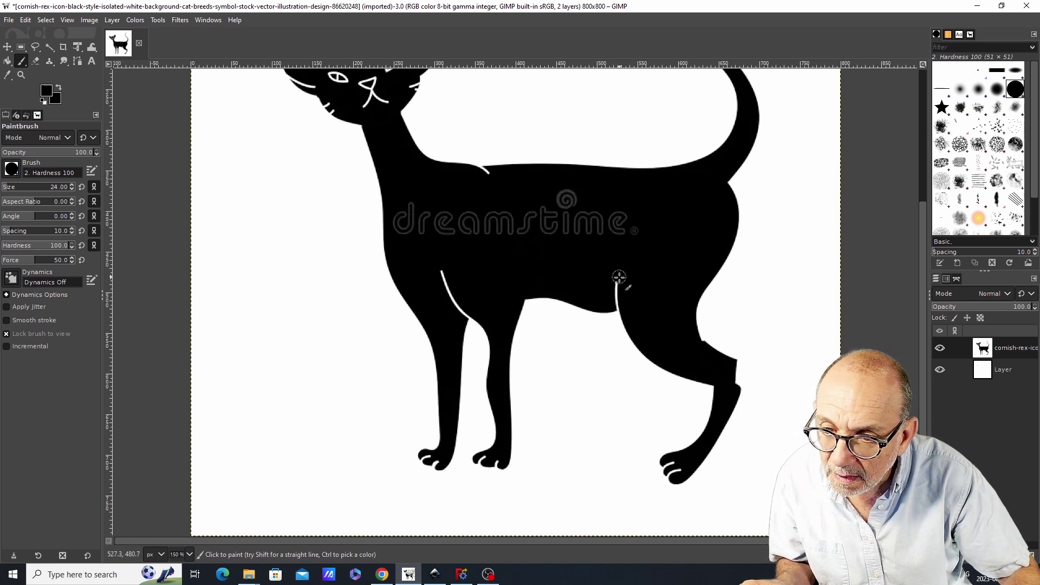
left_click_drag(620, 277, 618, 297)
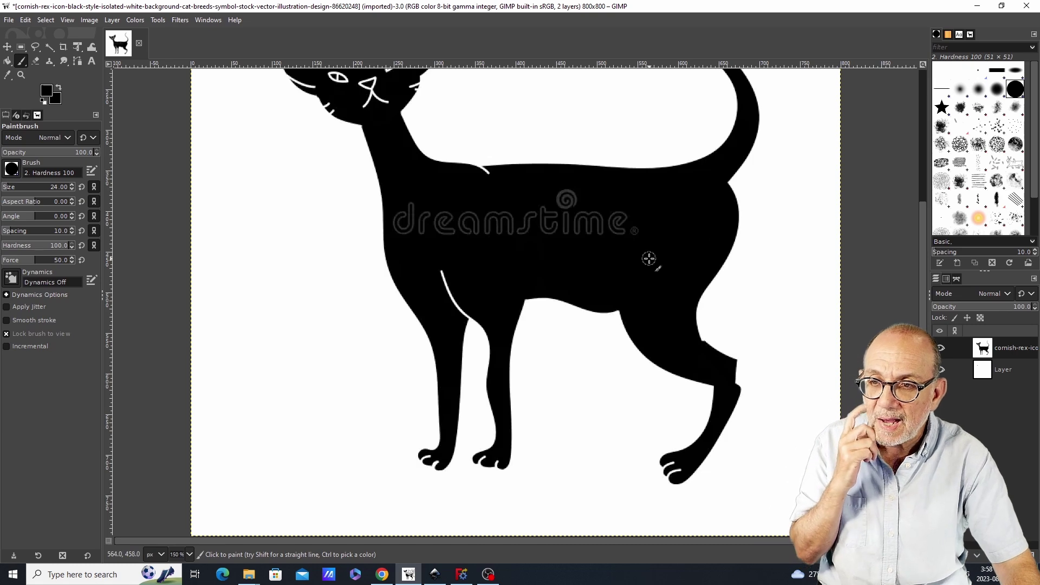
scroll(644, 265, "up", 3)
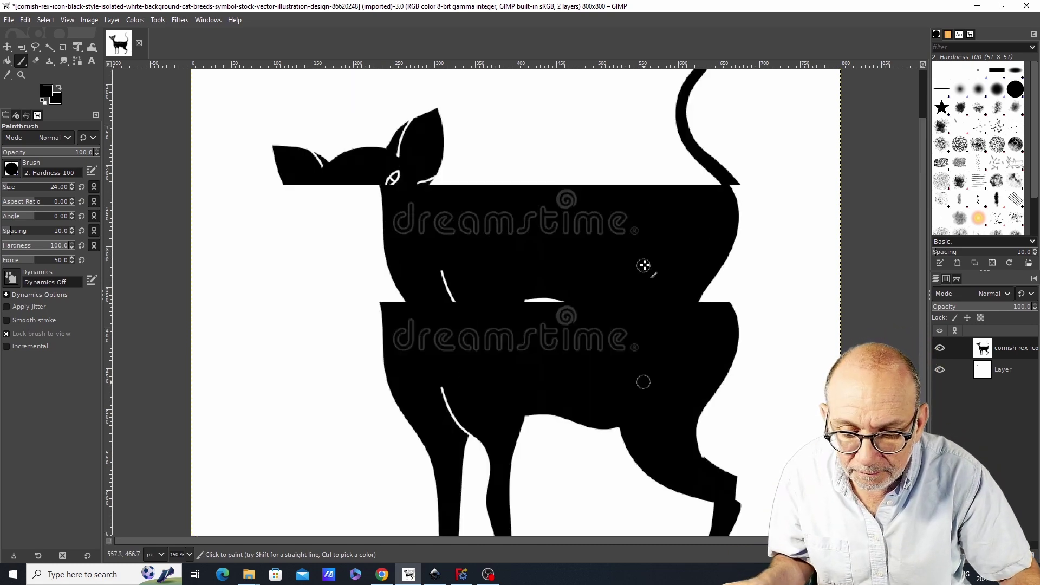
scroll(644, 264, "down", 3)
scroll(646, 264, "up", 3)
scroll(649, 264, "down", 3)
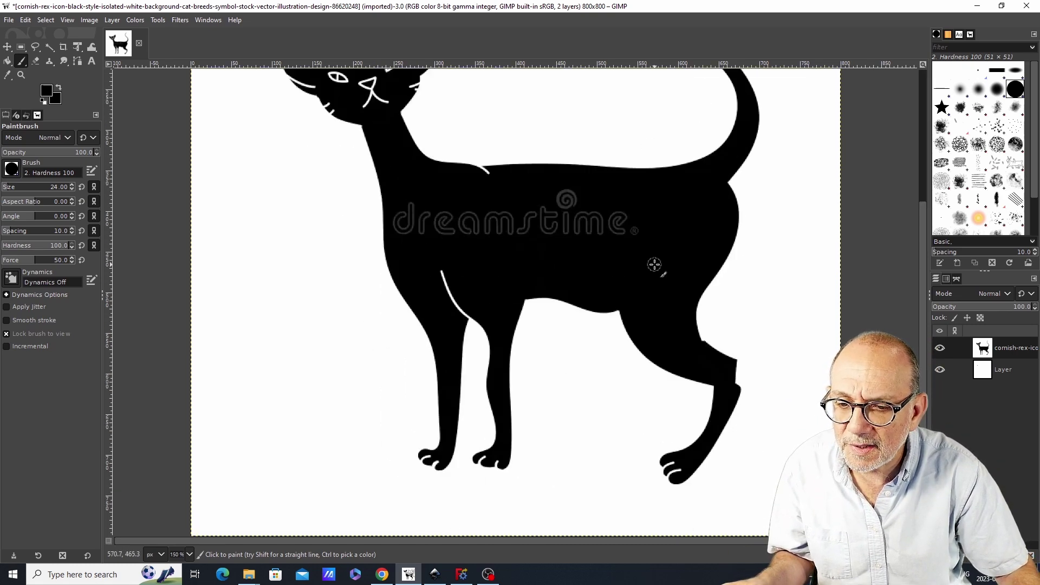
scroll(656, 264, "up", 3)
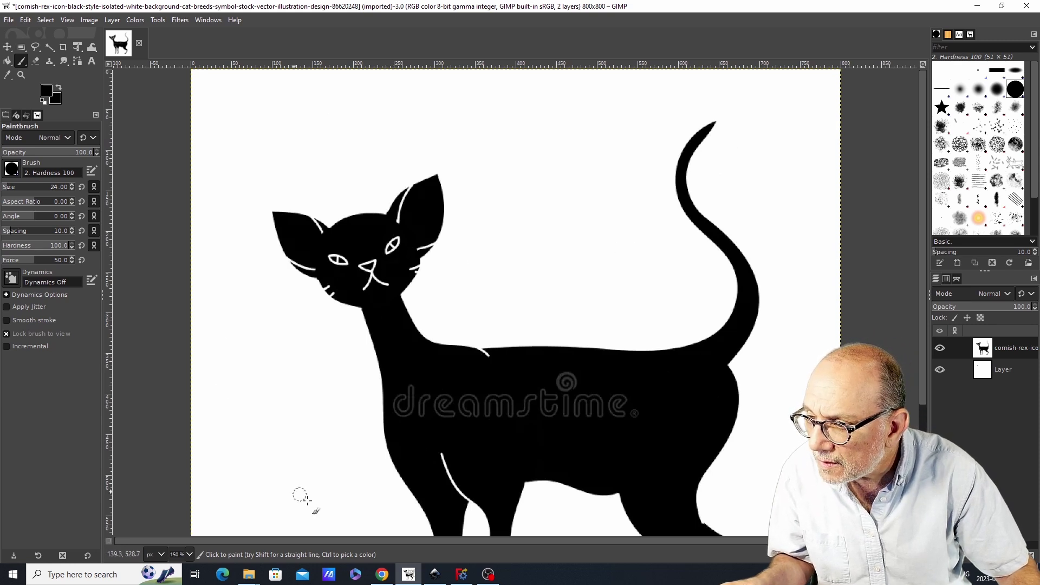
Step: Magnify the cat's eyes and nose to about 550% and pick the Eraser tool
left_click(21, 75)
left_click(380, 248)
left_click(368, 268)
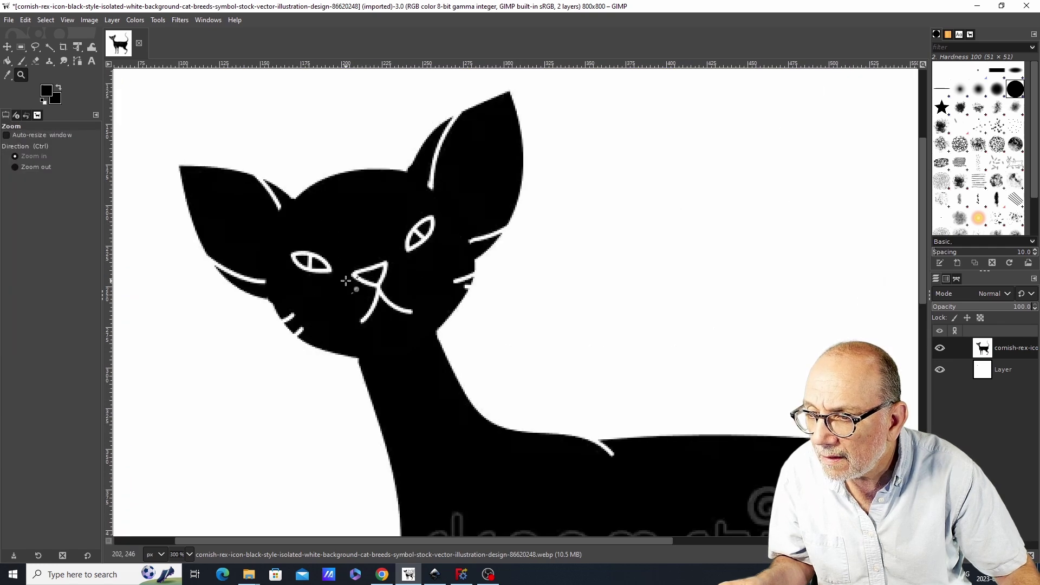
left_click(345, 282)
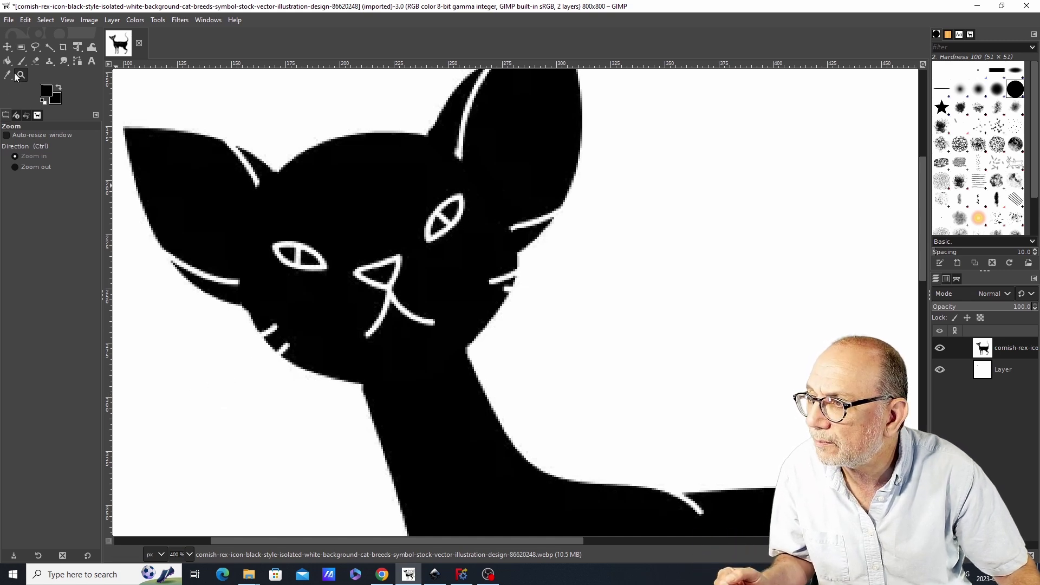
left_click(407, 232)
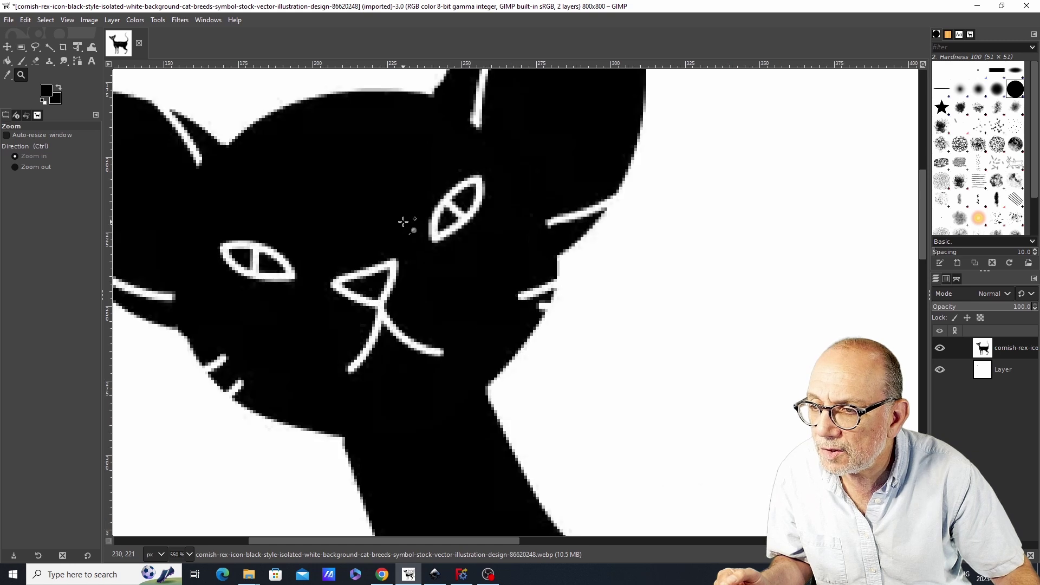
left_click(35, 61)
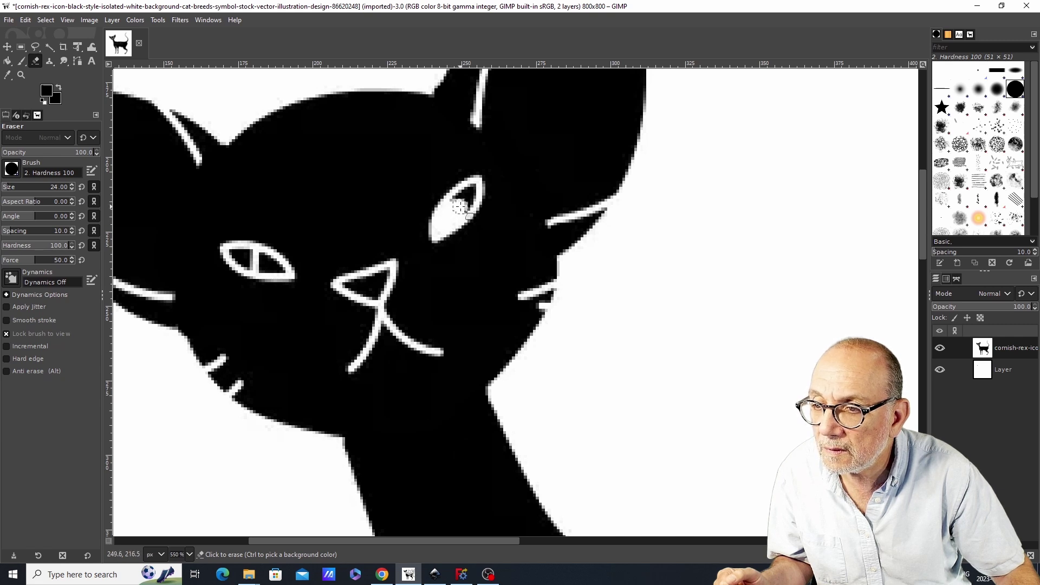
Step: Erase the dark specks in both eyes and the nose triangle so they are solid white
left_click_drag(469, 196, 443, 225)
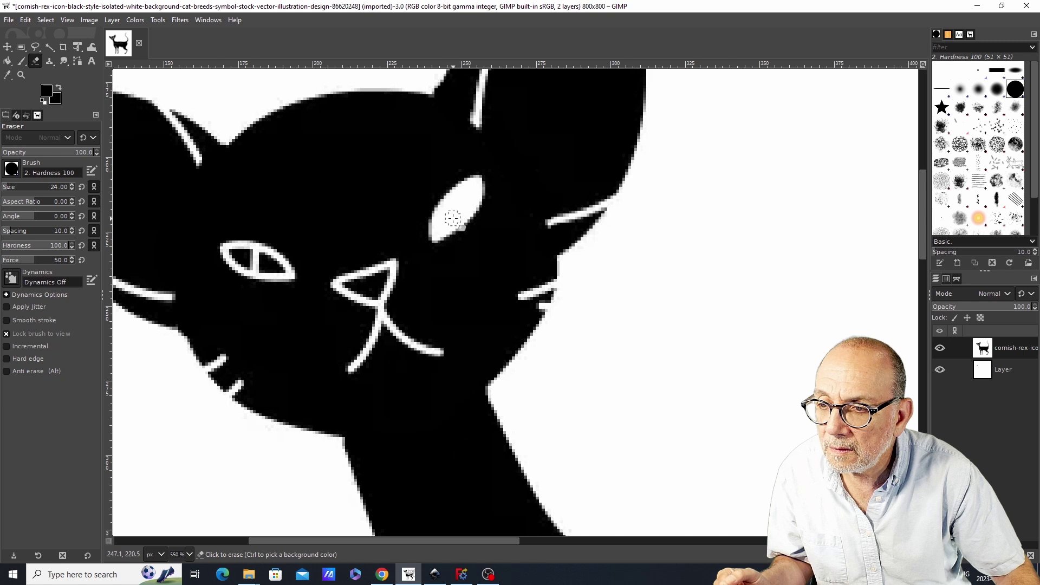
left_click_drag(453, 218, 475, 194)
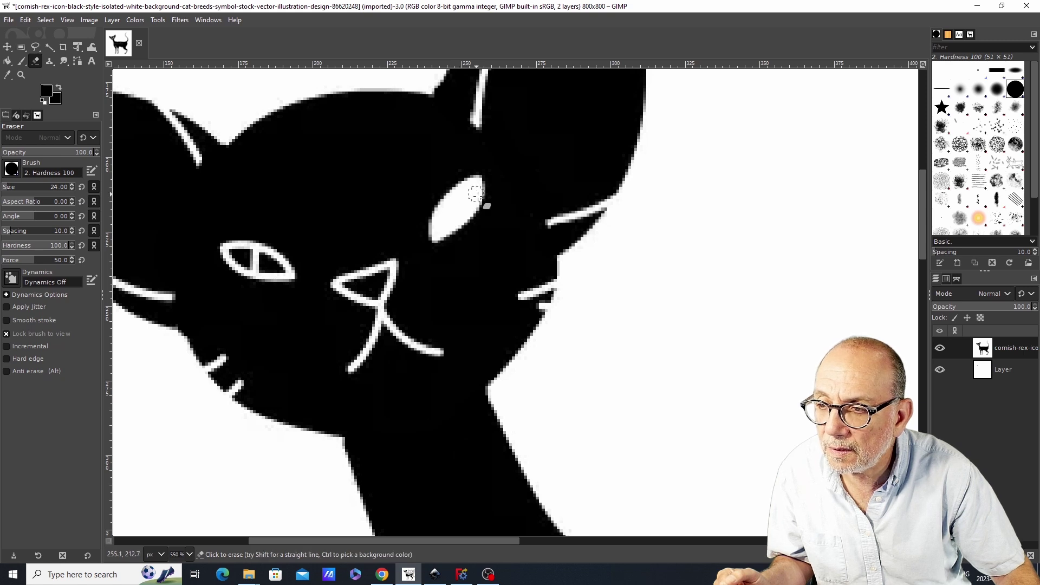
mouse_move(279, 265)
left_mouse_down()
mouse_move(234, 256)
mouse_move(258, 256)
mouse_move(285, 274)
left_mouse_up()
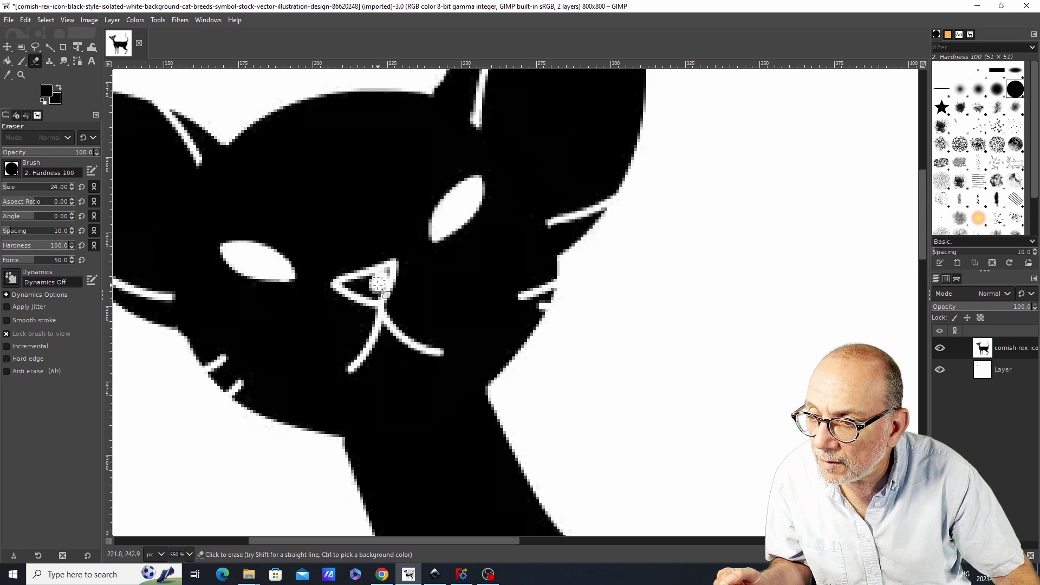
mouse_move(378, 283)
left_mouse_down()
mouse_move(388, 269)
mouse_move(379, 298)
mouse_move(351, 288)
mouse_move(369, 281)
left_mouse_up()
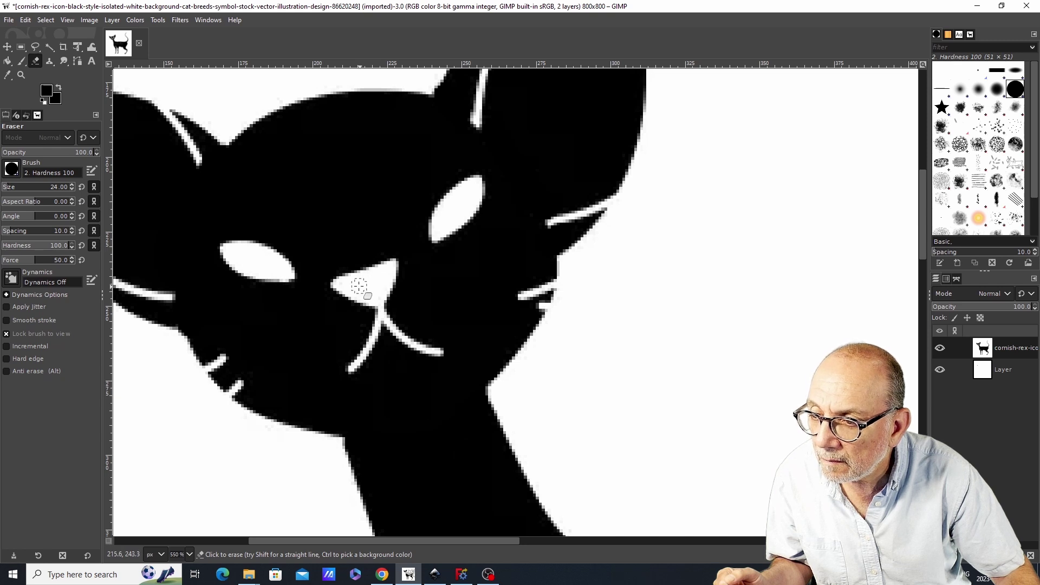
mouse_move(346, 284)
left_mouse_down()
mouse_move(380, 275)
mouse_move(375, 298)
mouse_move(383, 286)
mouse_move(364, 289)
mouse_move(369, 296)
mouse_move(386, 279)
left_mouse_up()
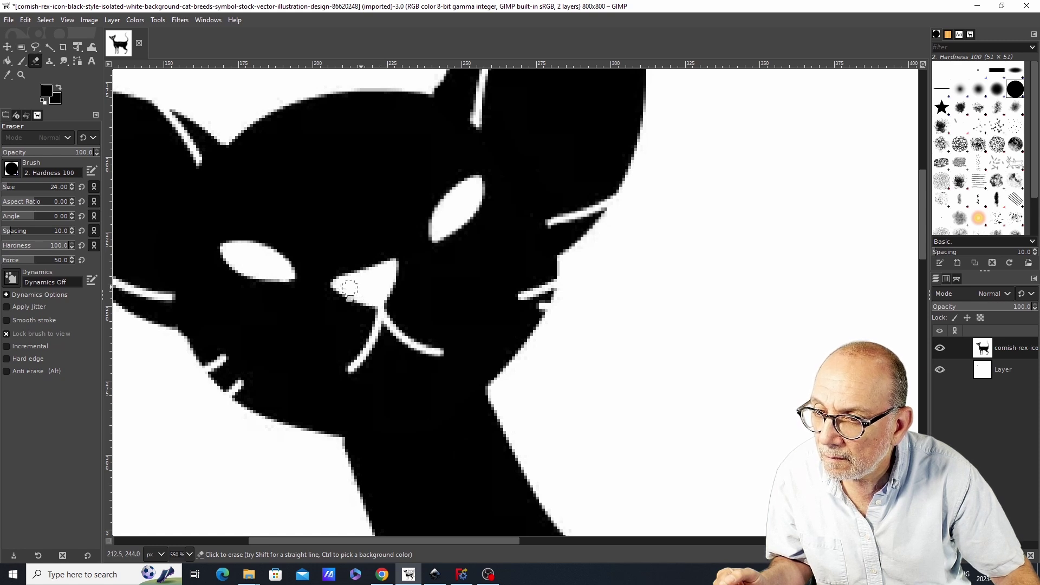
left_click(22, 75)
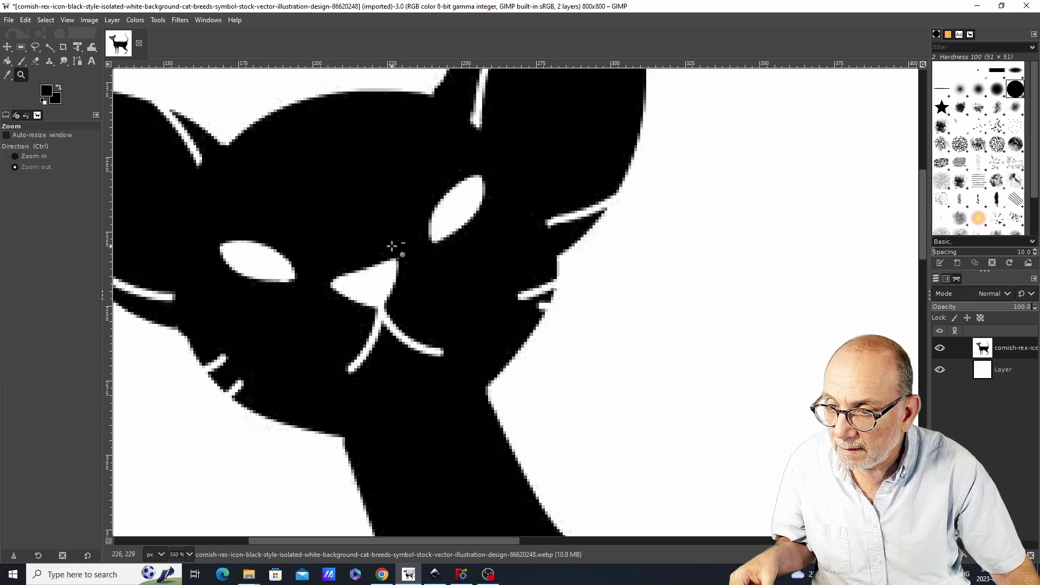
scroll(400, 262, "down", 10, "ctrl")
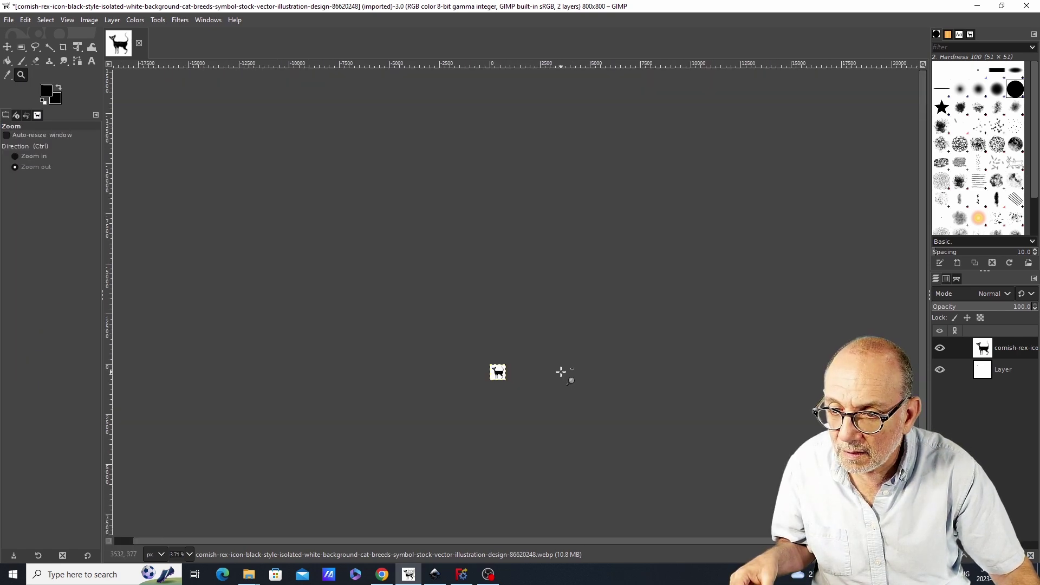
Step: Zoom to 100% and pan so the full cleaned cat image is centred
scroll(474, 376, "up", 5, "ctrl")
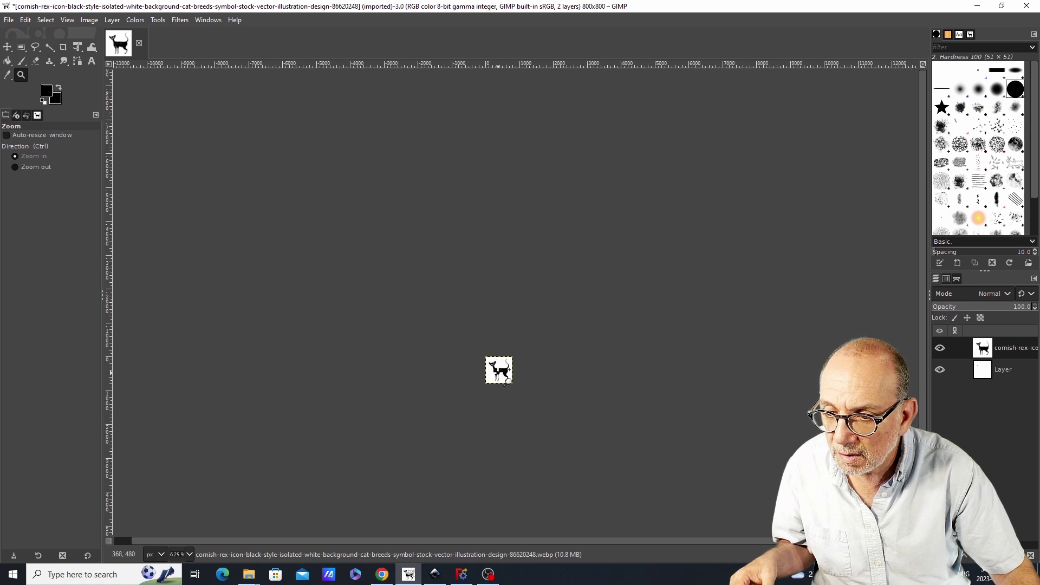
scroll(490, 382, "up", 3, "ctrl")
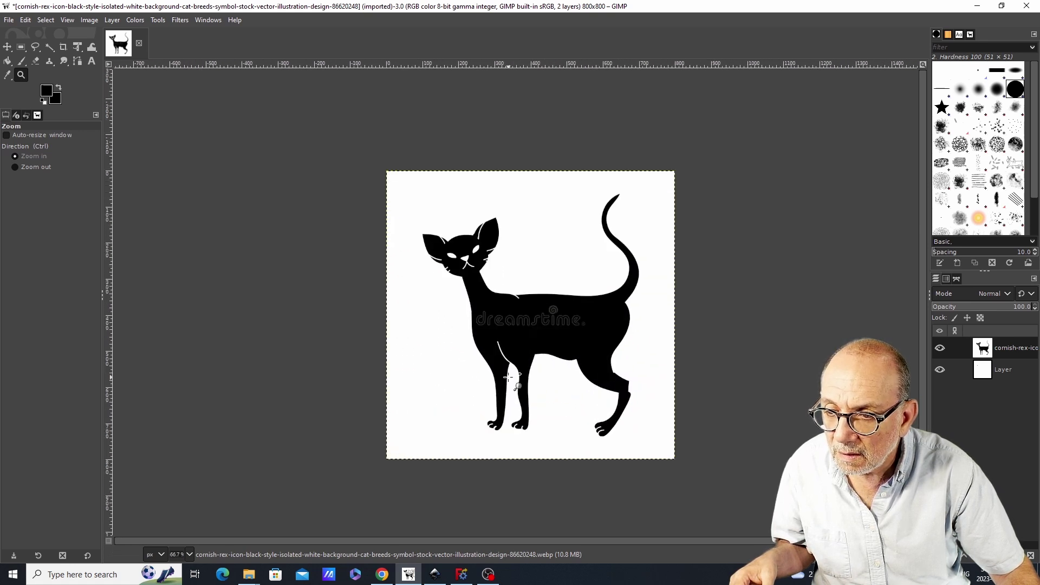
scroll(473, 362, "up", 1, "ctrl")
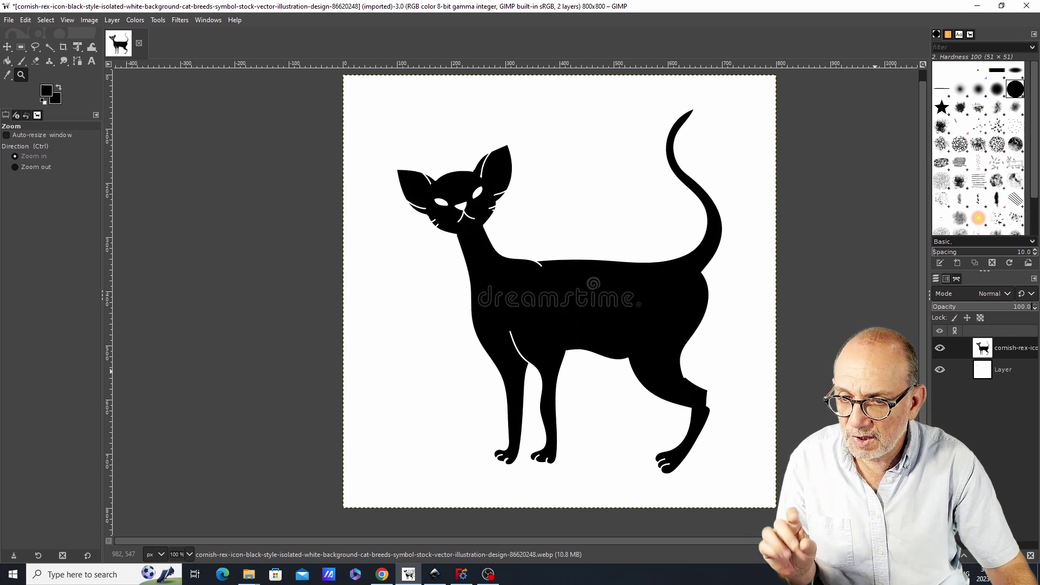
left_click_drag(920, 358, 922, 350)
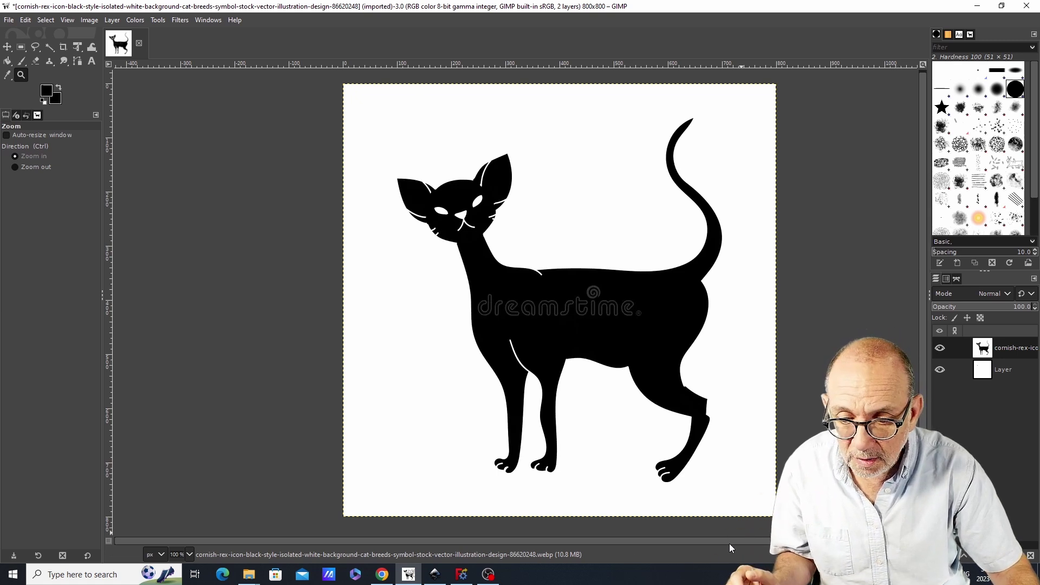
left_click_drag(733, 542, 763, 544)
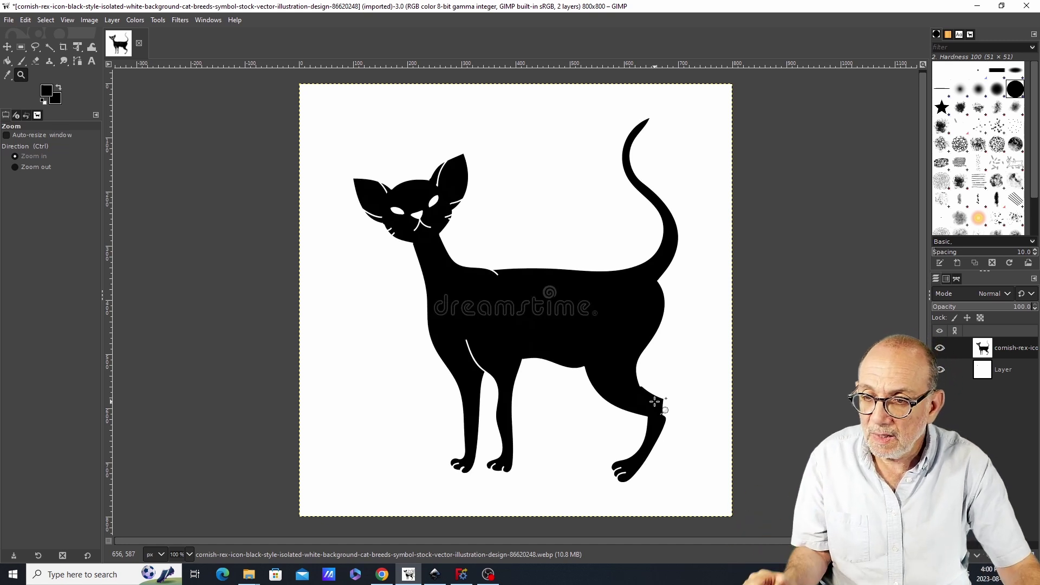
Step: Export As a JPEG image with Quality 100 into the YouTube_Video folder
left_click(9, 20)
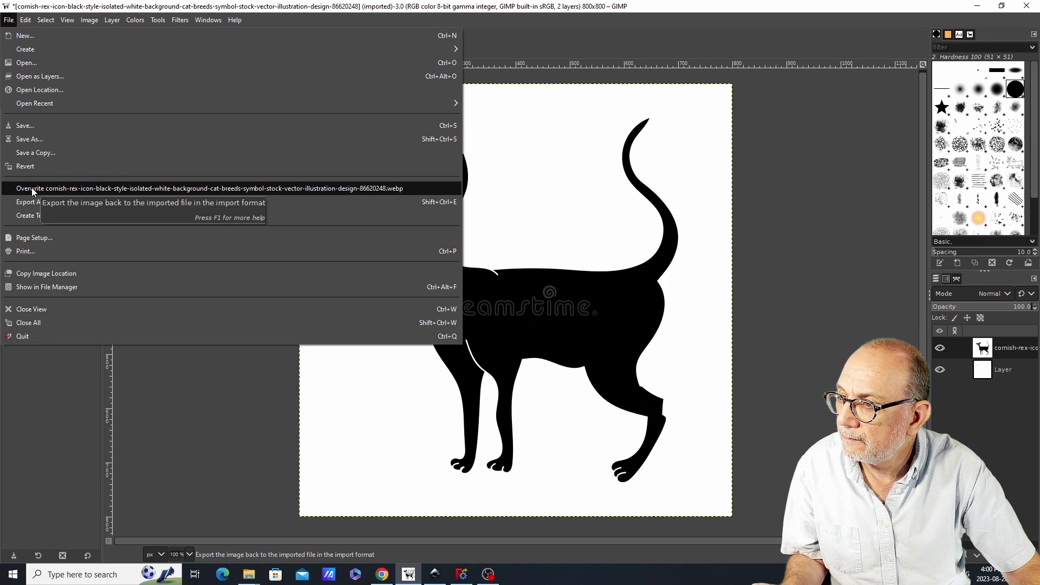
left_click(31, 204)
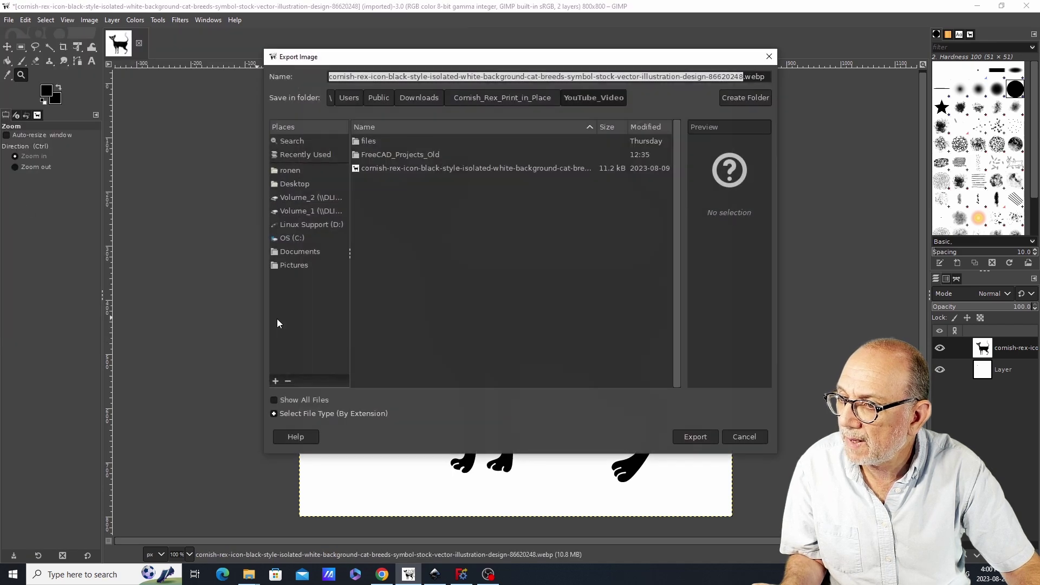
left_click(333, 414)
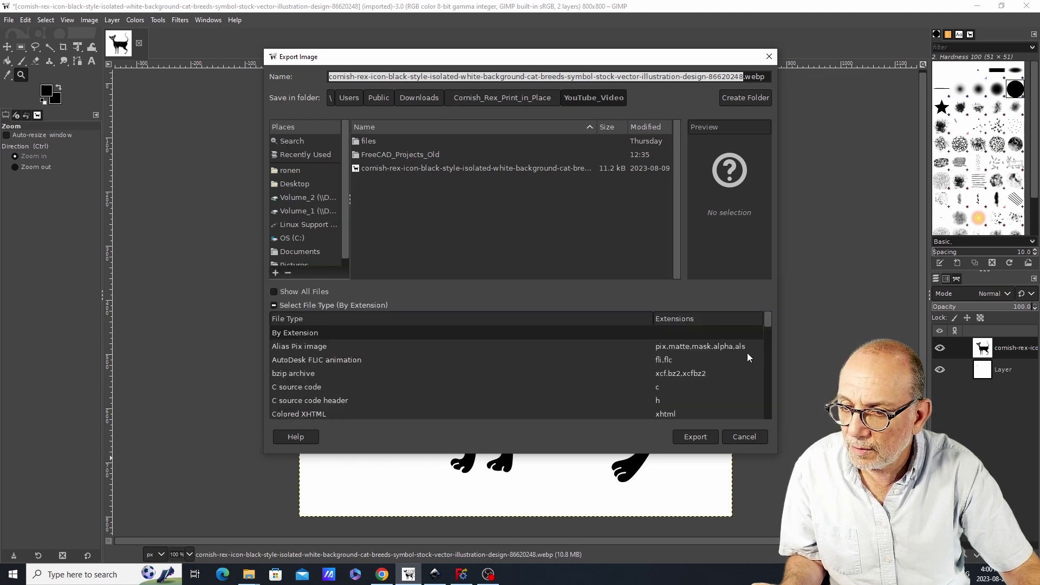
left_click_drag(769, 318, 775, 353)
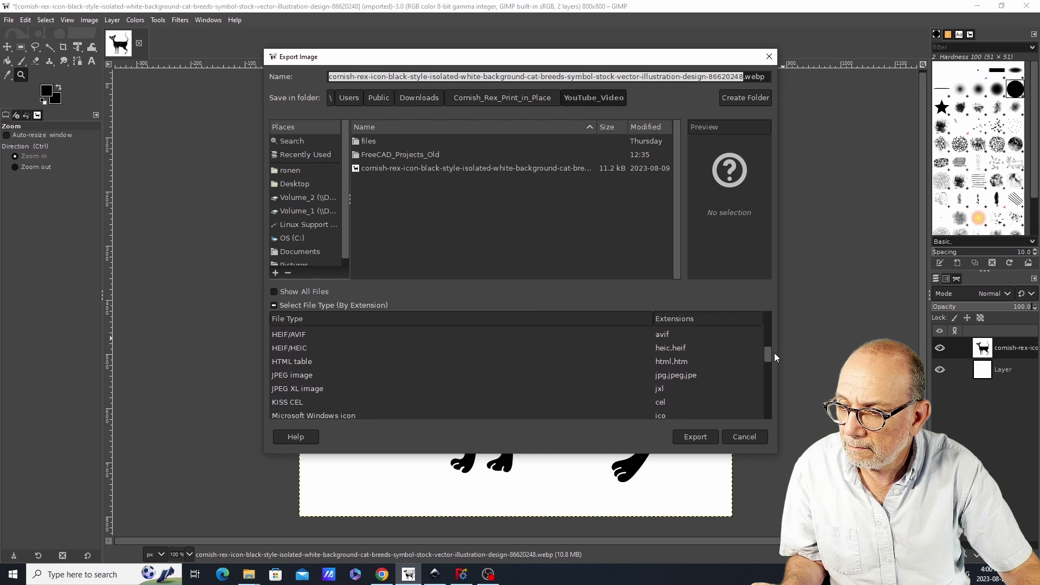
left_click(299, 376)
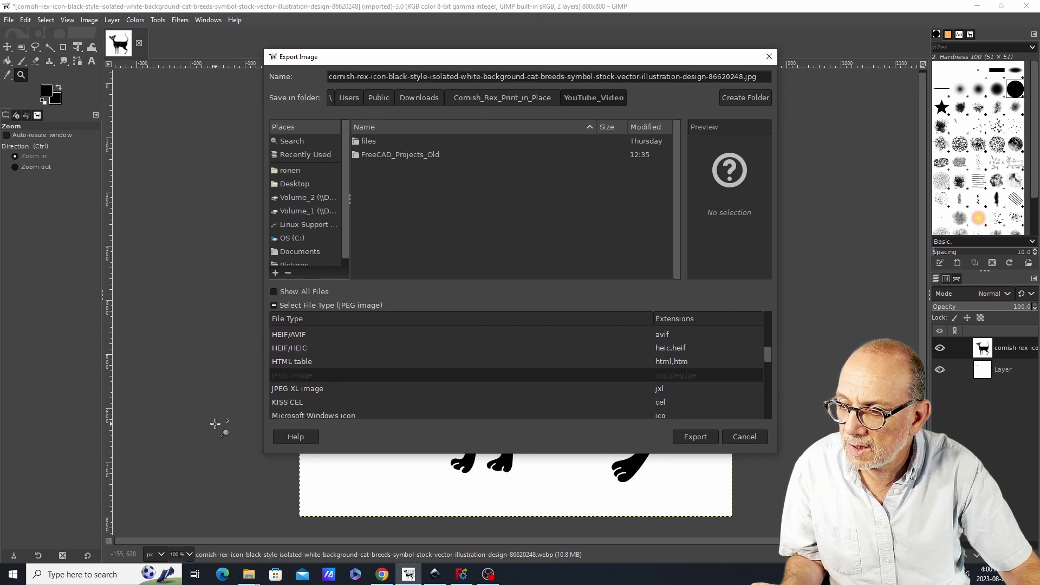
left_click(695, 437)
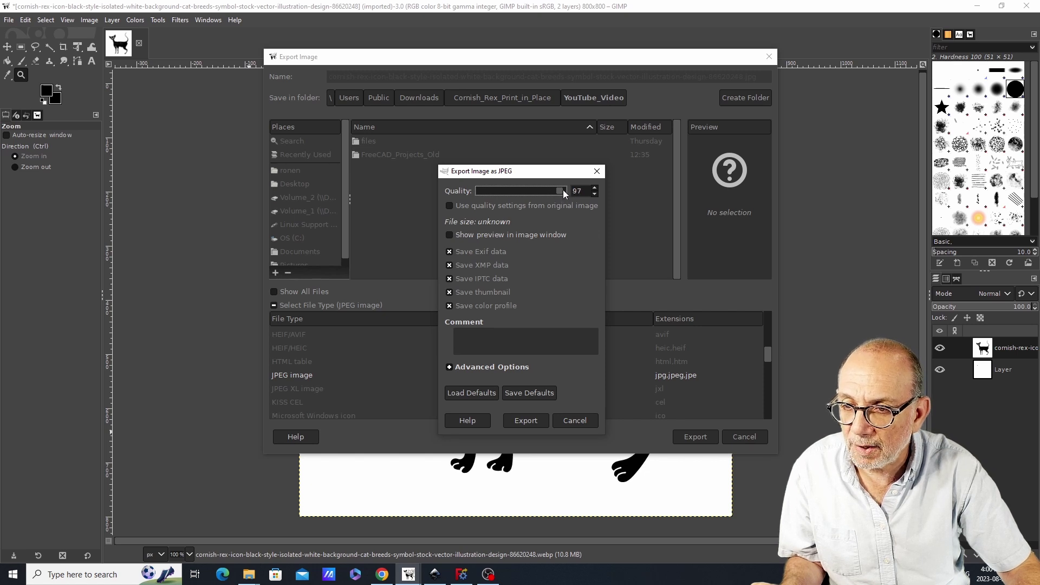
left_click_drag(564, 190, 566, 189)
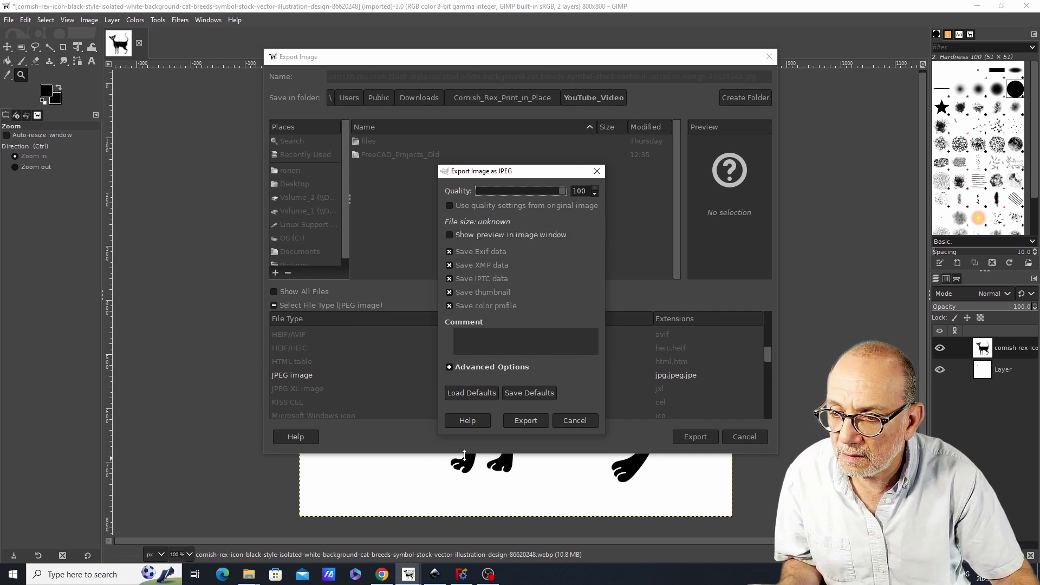
left_click(526, 421)
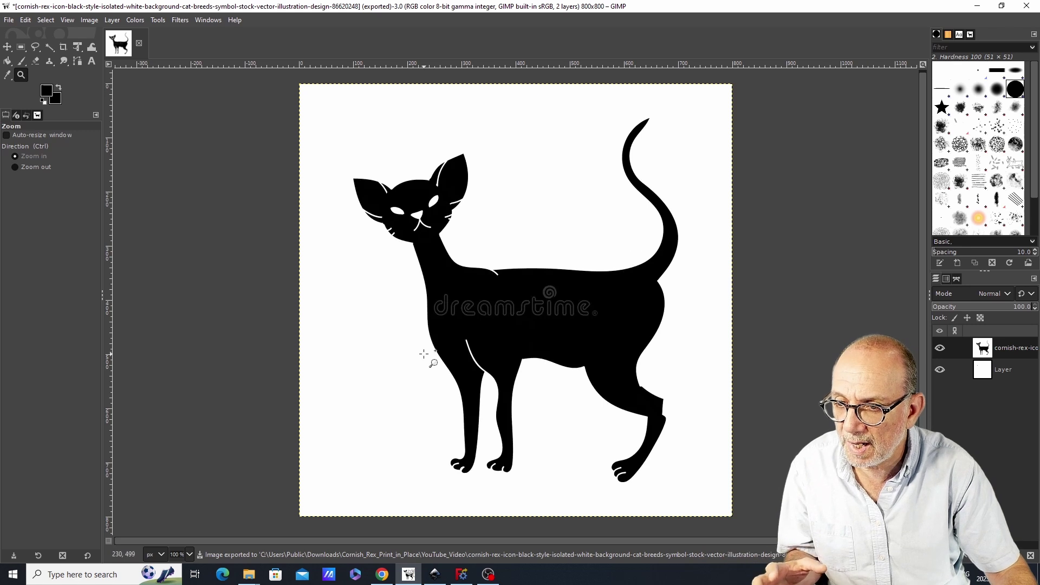
Step: Open the cat JPG from the Cornish_Rex_Print_in_Place\YouTube_Video folder in Photos
right_click(11, 581)
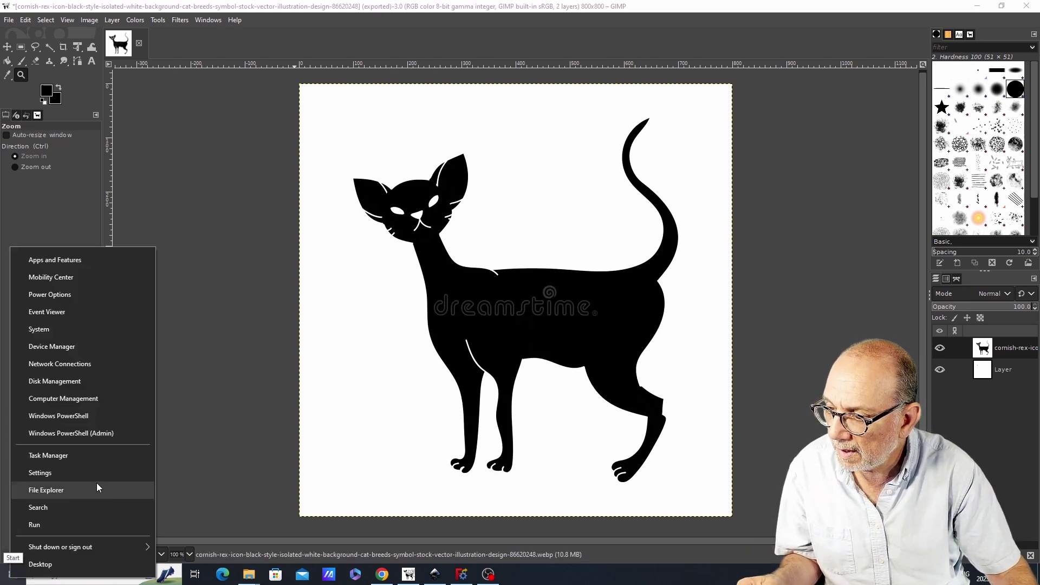
key("Escape")
key("super+e")
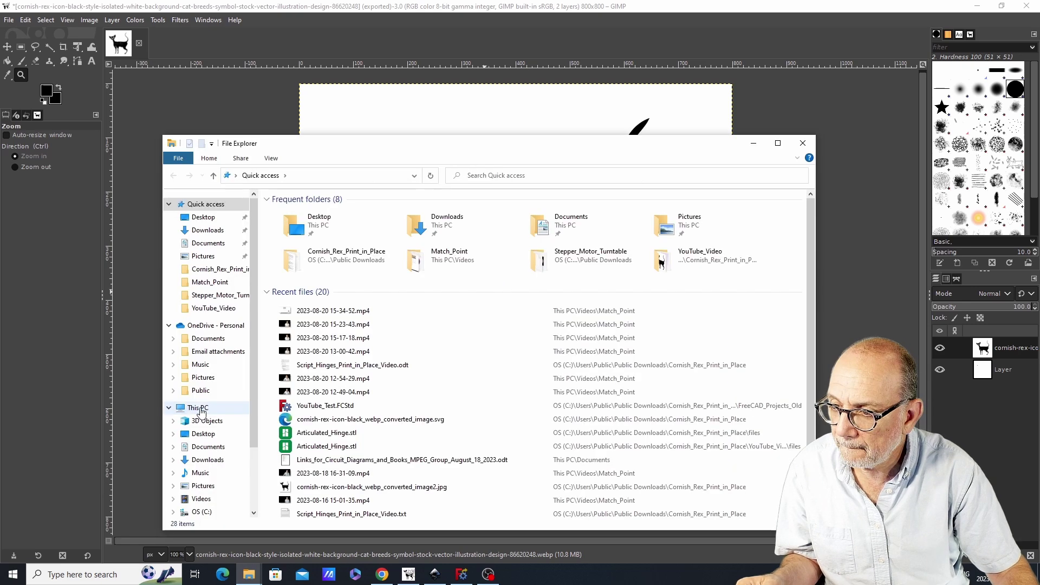
left_click(202, 511)
double_click(314, 371)
left_click(304, 223)
double_click(304, 223)
double_click(295, 211)
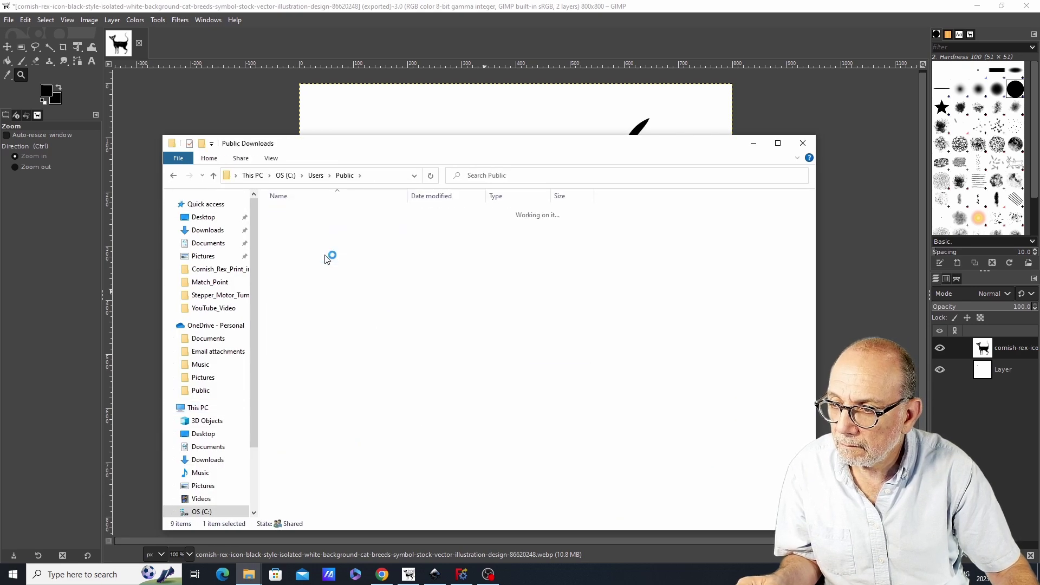
double_click(296, 333)
double_click(418, 222)
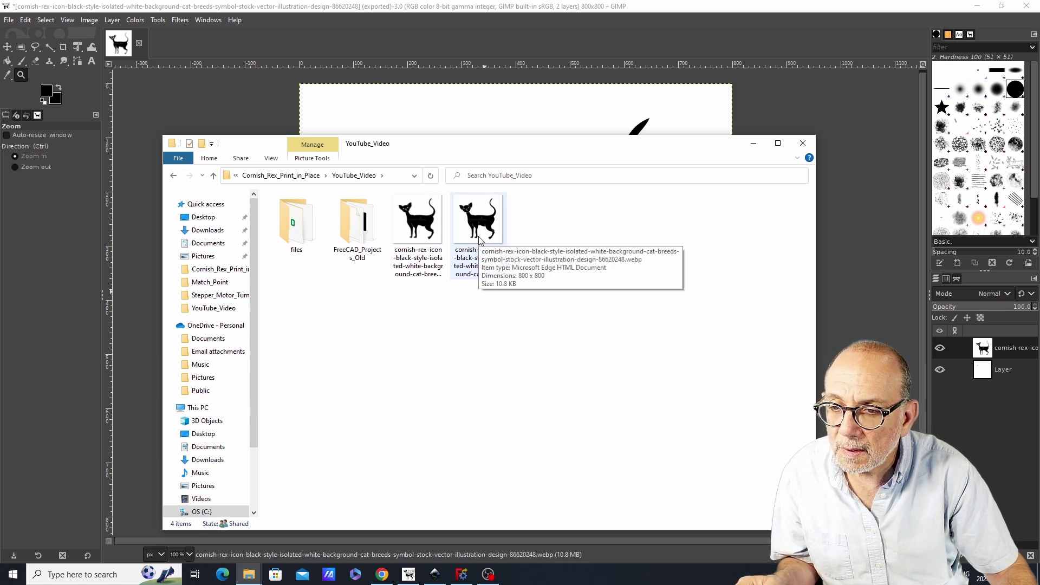
mouse_move(417, 237)
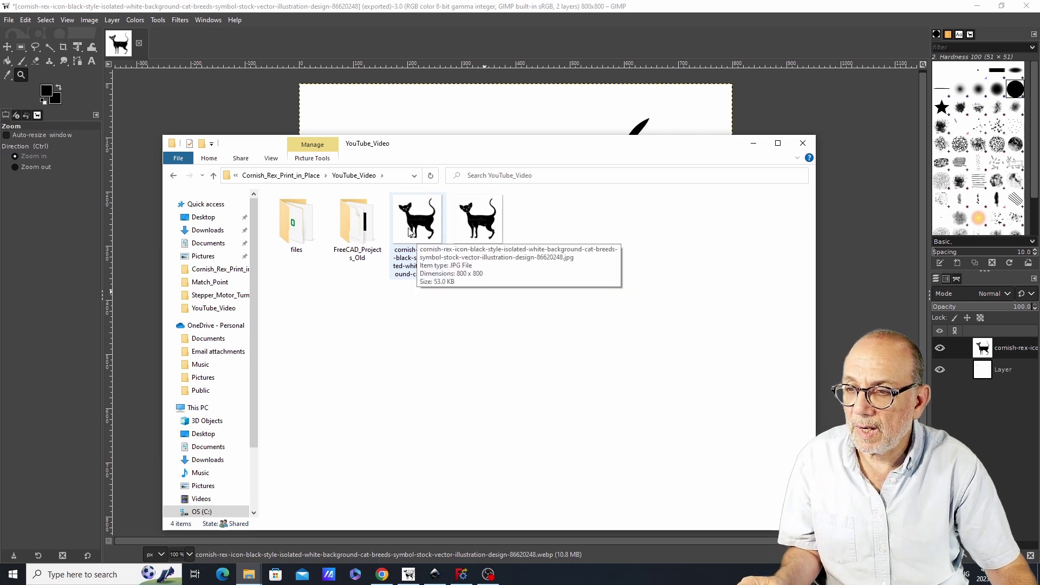
double_click(410, 232)
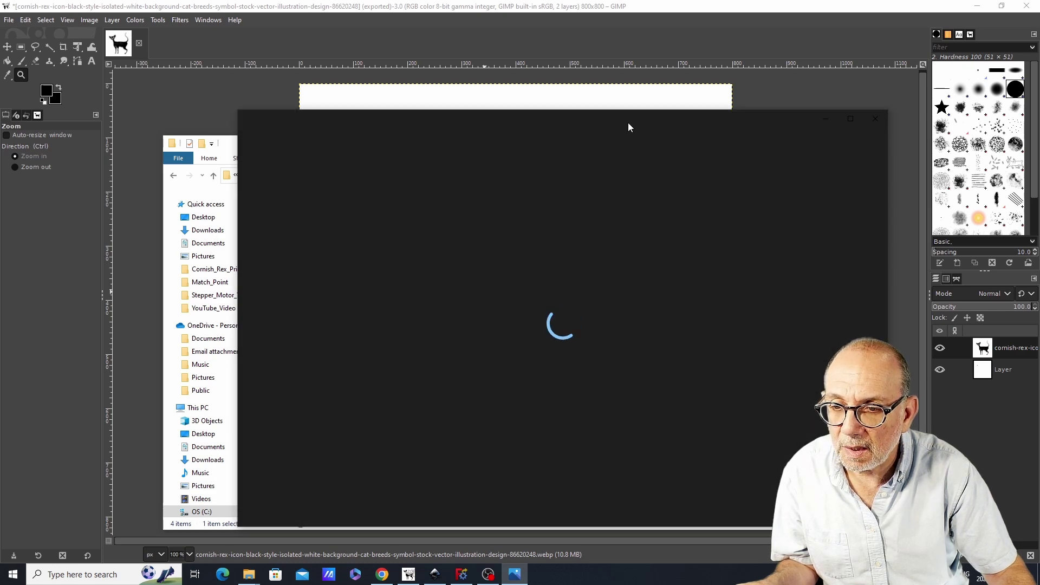
Step: Move the Photos window up and left to view the cat picture
left_click_drag(637, 123, 601, 77)
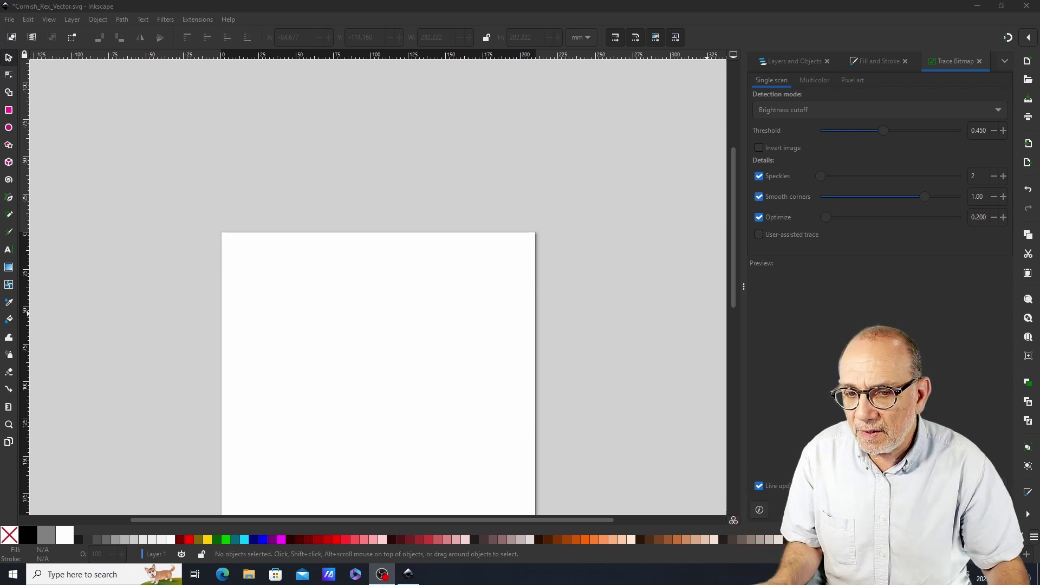
Step: Import the 800×800 cat JPG into the Inkscape drawing as an embedded bitmap
left_click(15, 25)
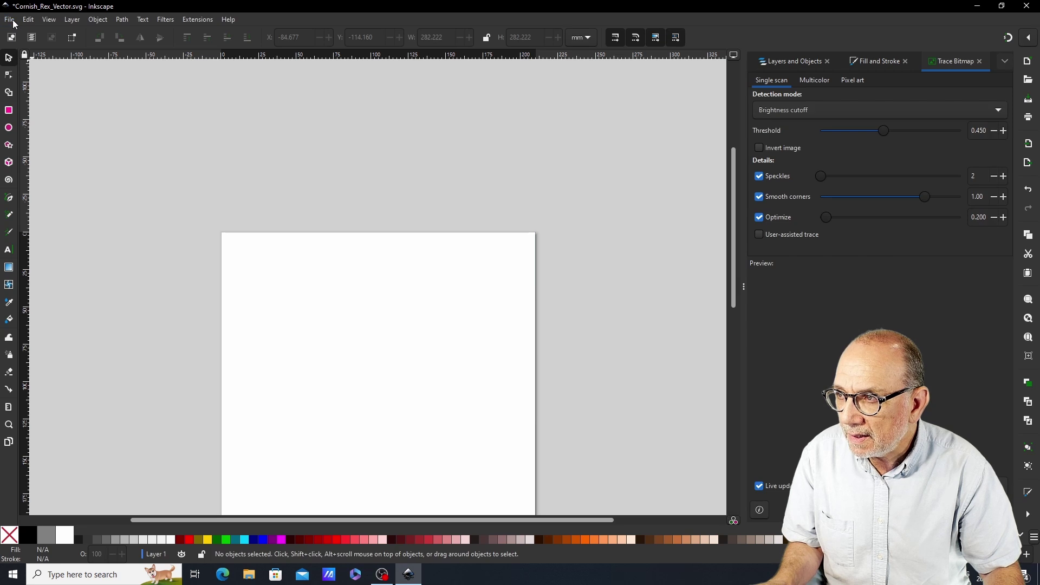
left_click(13, 20)
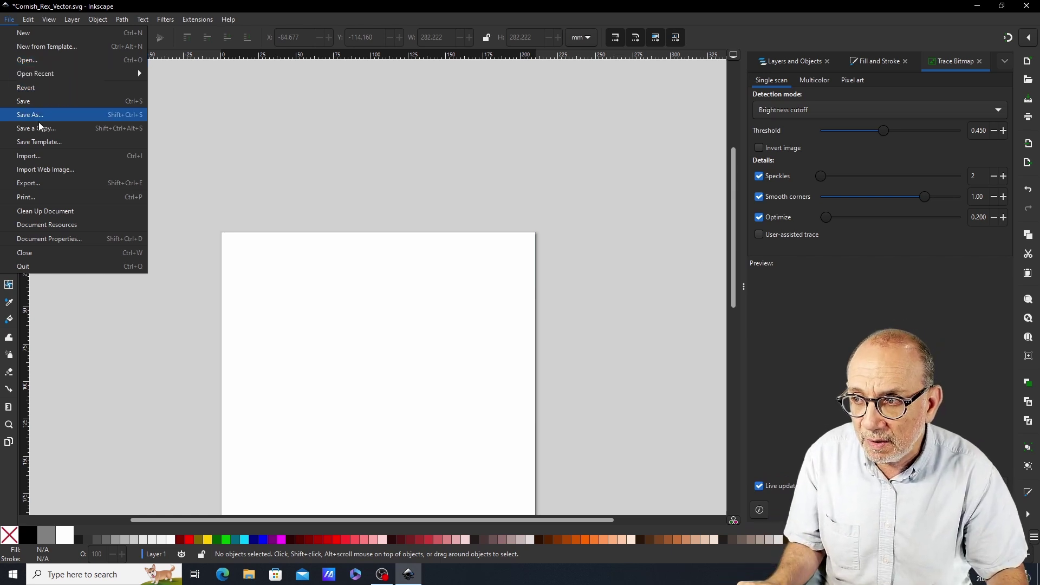
left_click(43, 157)
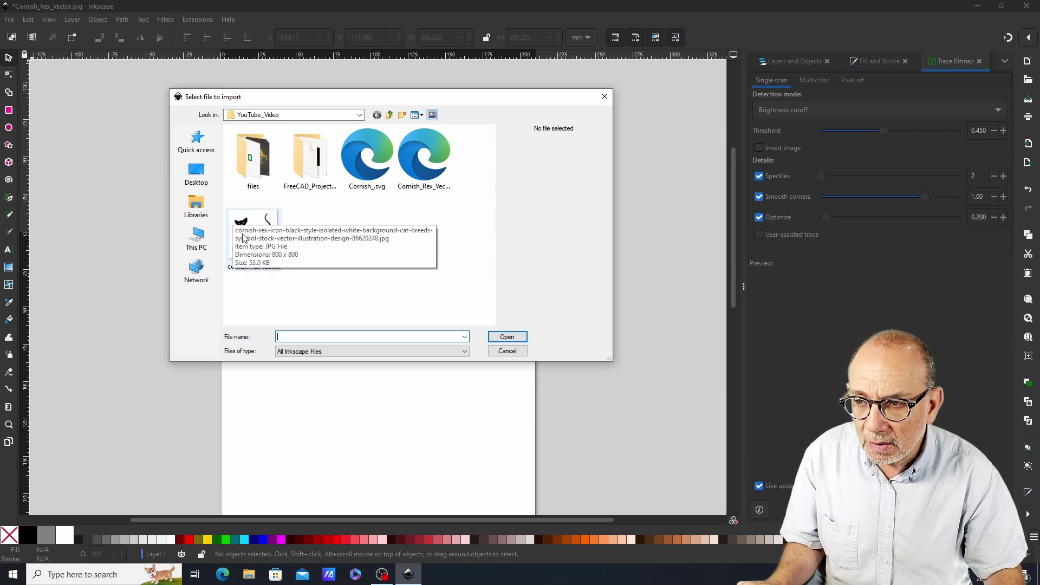
left_click(258, 232)
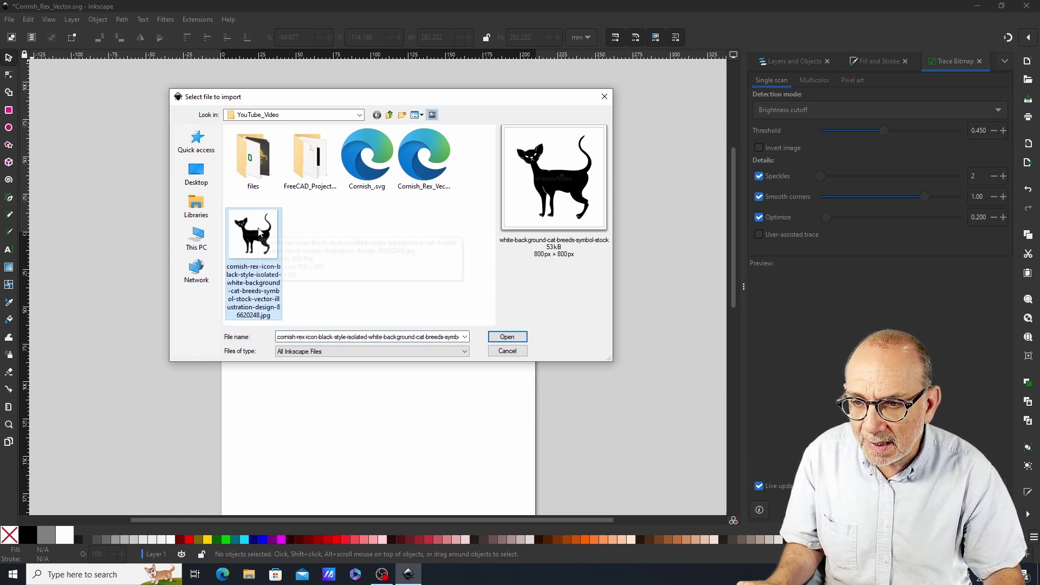
double_click(259, 229)
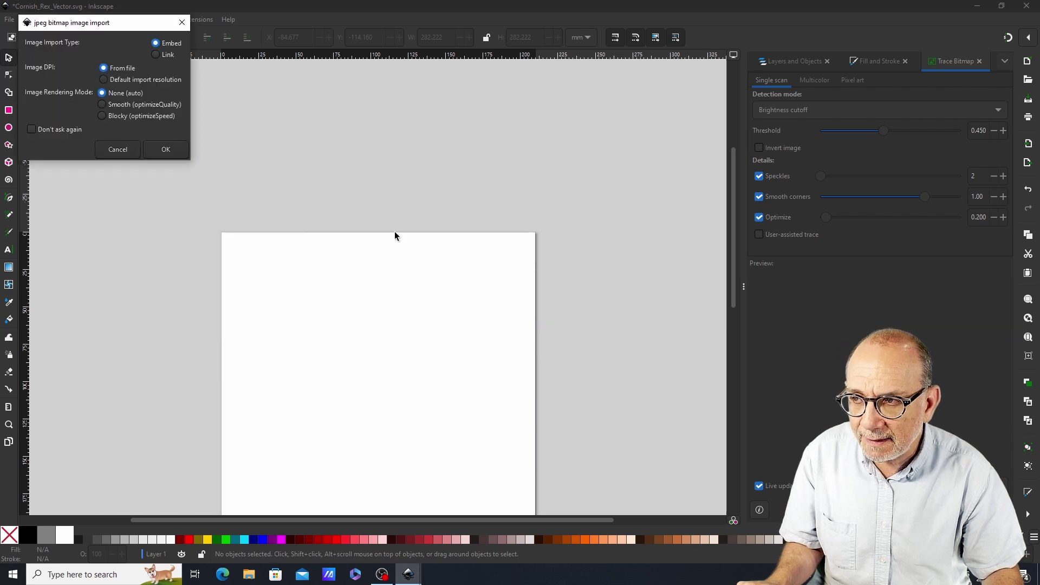
left_click(168, 149)
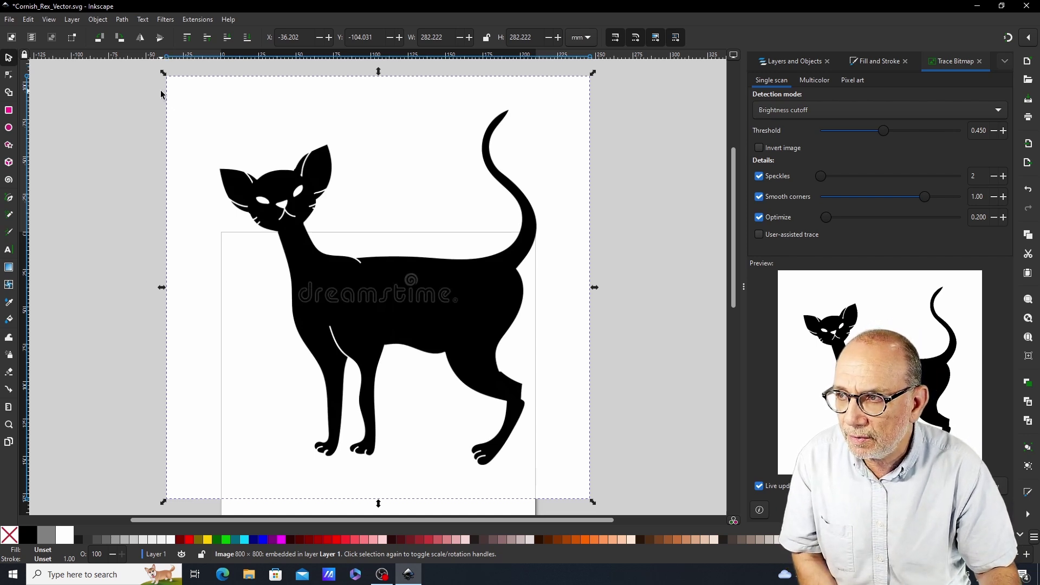
Step: Open Trace Bitmap to preview the cat silhouette at Brightness cutoff 0.450
left_click(123, 21)
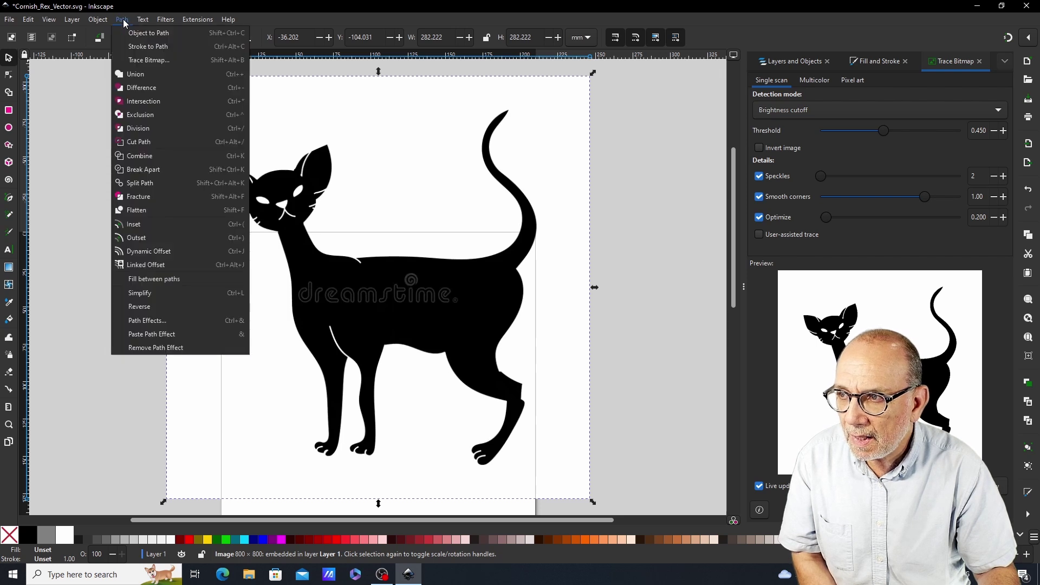
left_click(160, 63)
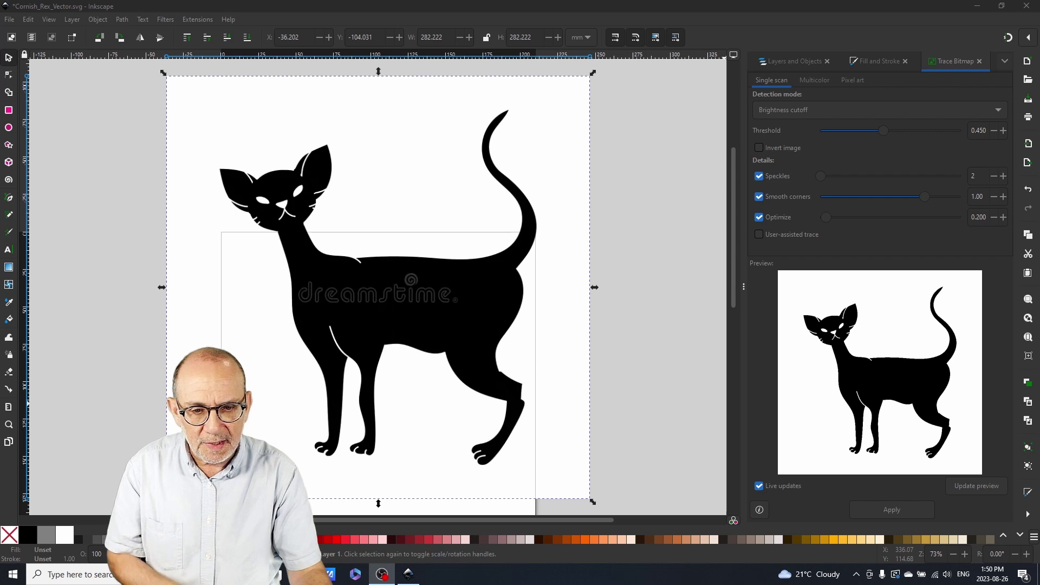
Step: Trace the cat bitmap into a vector path, then drag the original bitmap aside and delete it
left_click(891, 511)
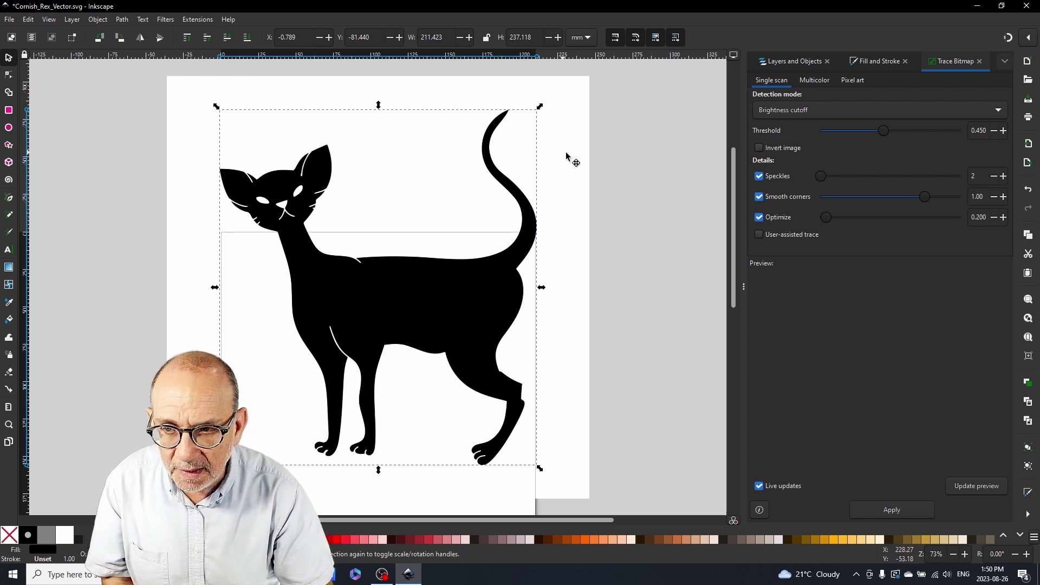
left_click_drag(567, 157, 701, 181)
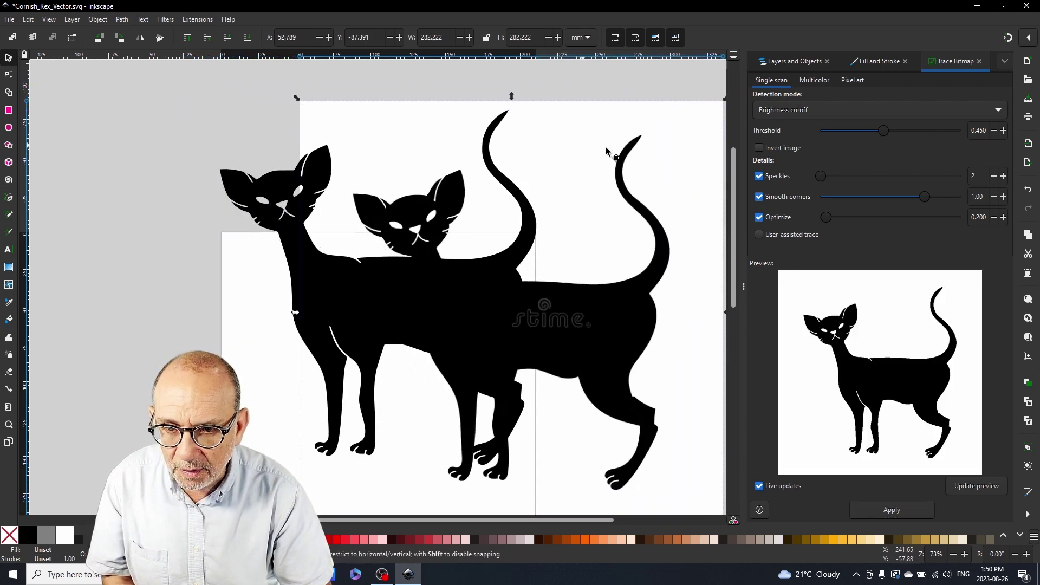
left_click_drag(607, 151, 507, 182)
left_click_drag(484, 525, 345, 523)
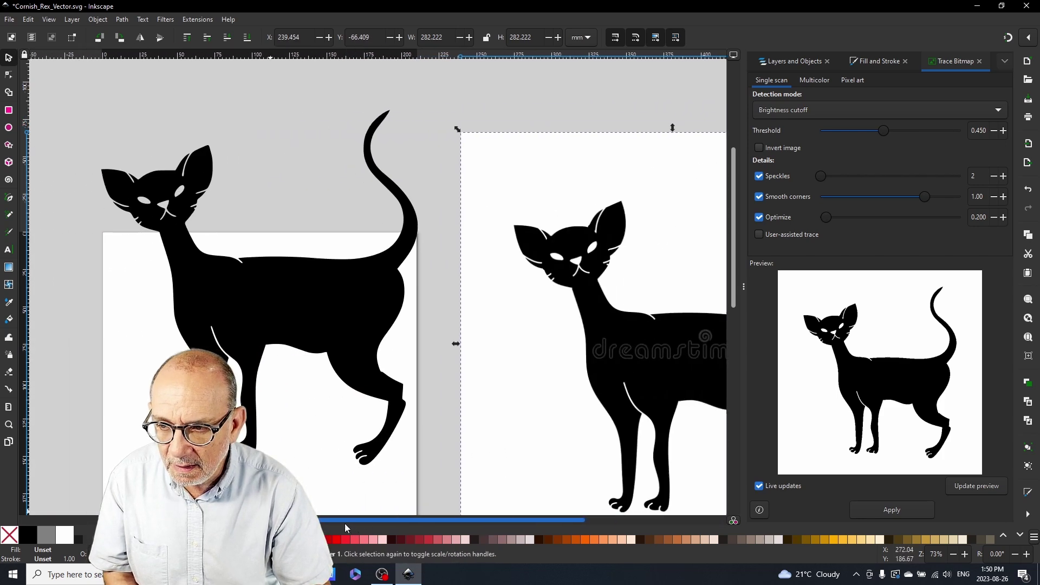
left_click(597, 166)
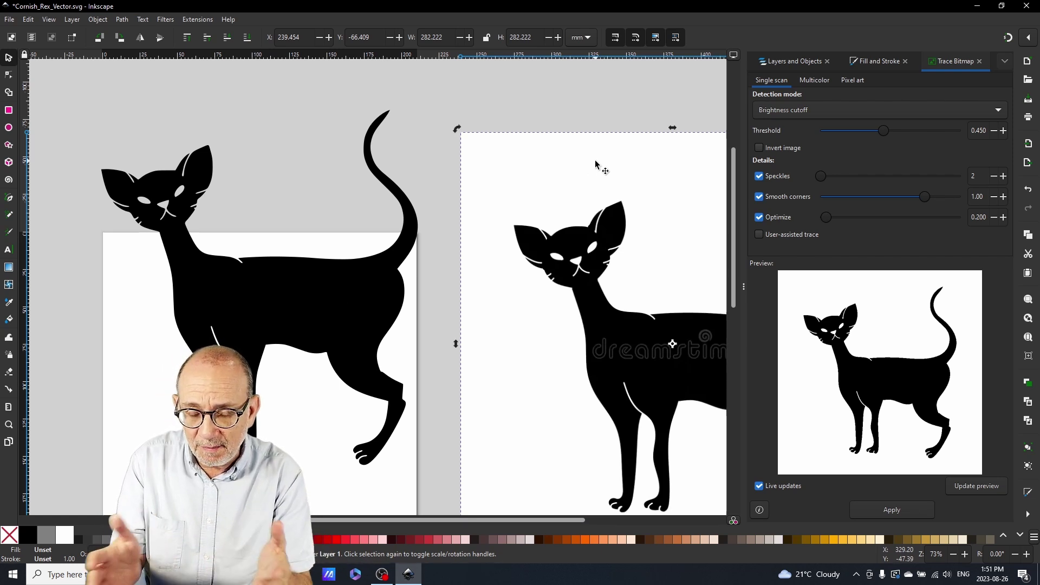
key("Delete")
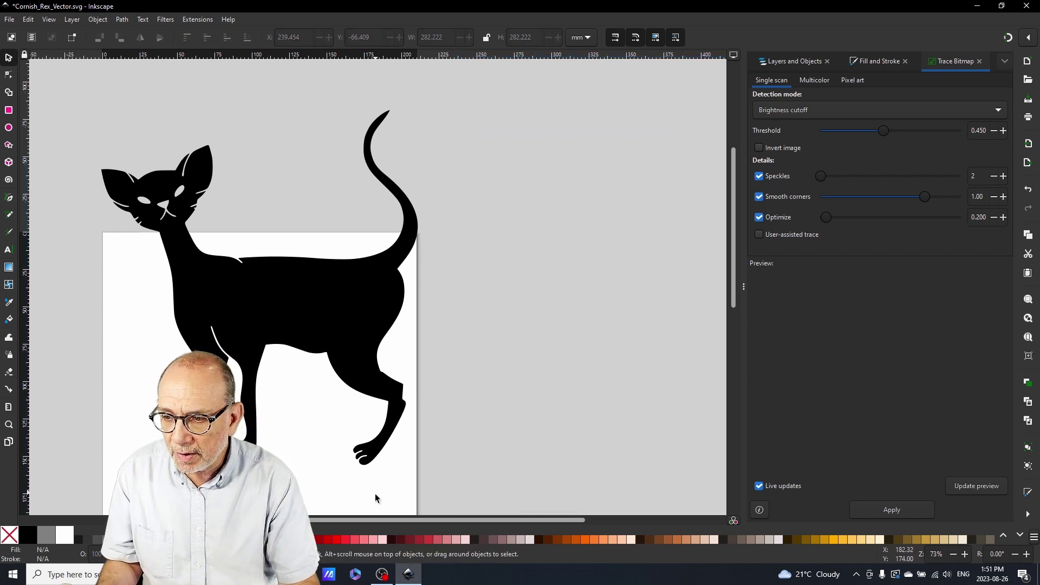
Step: Drag the traced cat toward the upper left of the canvas
left_click_drag(378, 519, 320, 526)
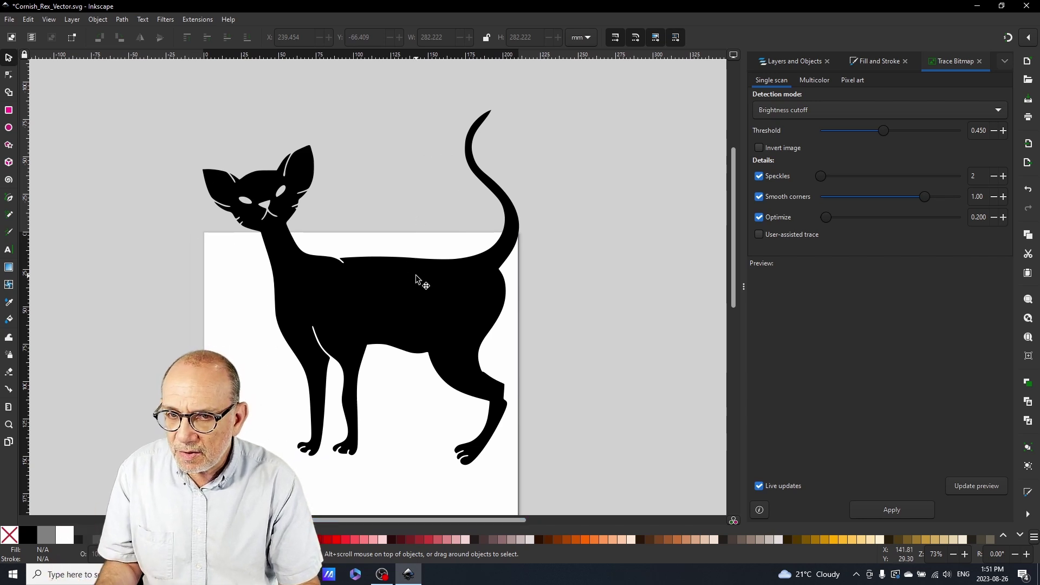
left_click_drag(421, 298, 323, 256)
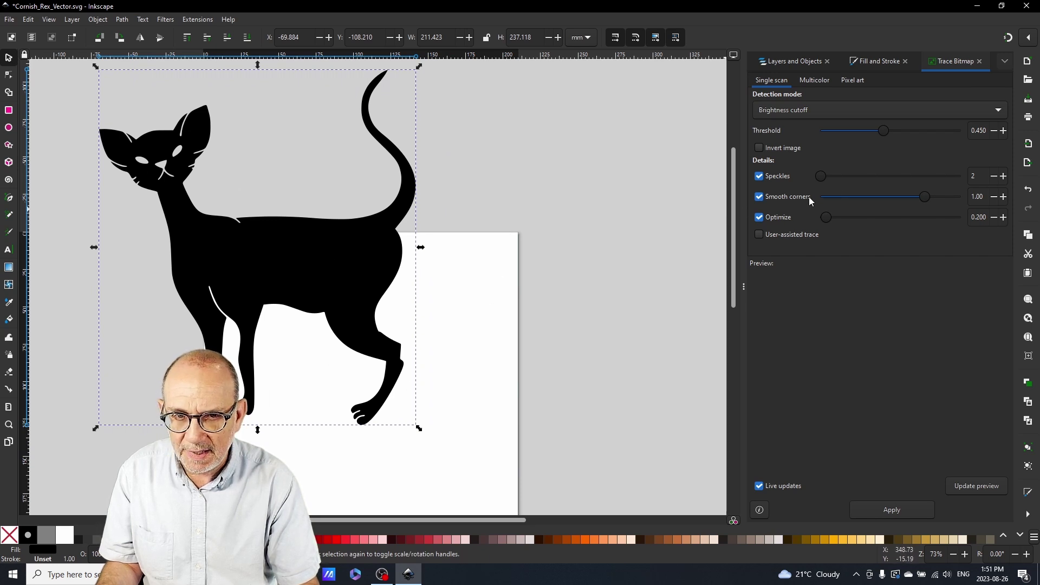
left_click_drag(295, 262, 219, 239)
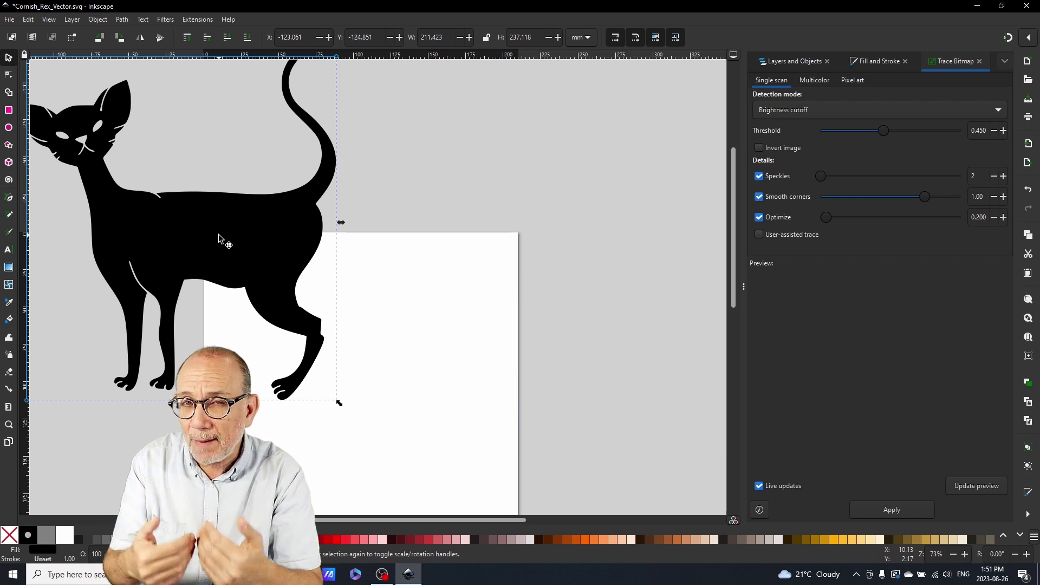
left_click_drag(218, 238, 223, 233)
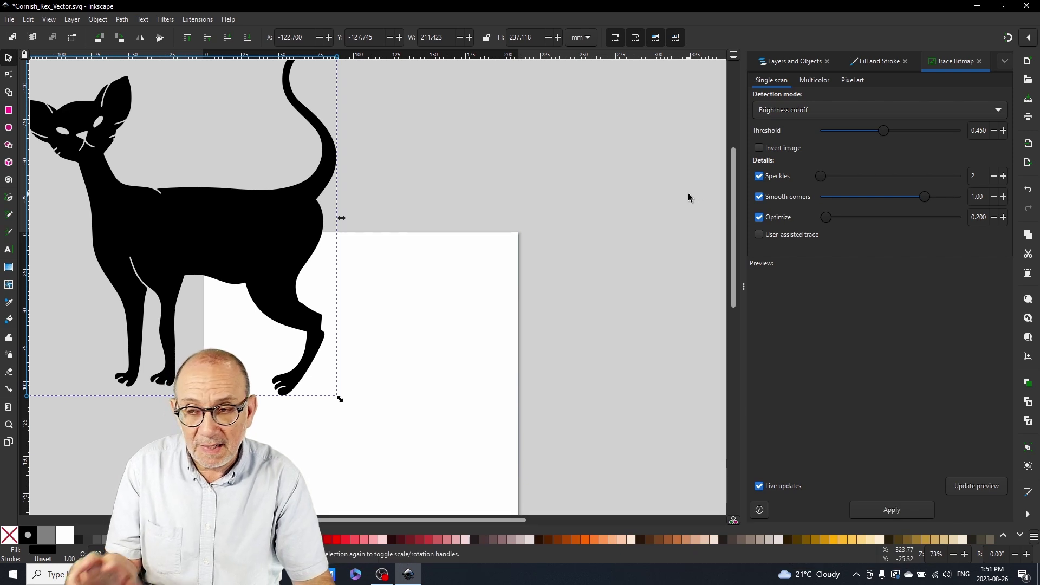
Step: Turn off snapping, reposition the cat freely, and lock its width-to-height ratio
left_click(1012, 40)
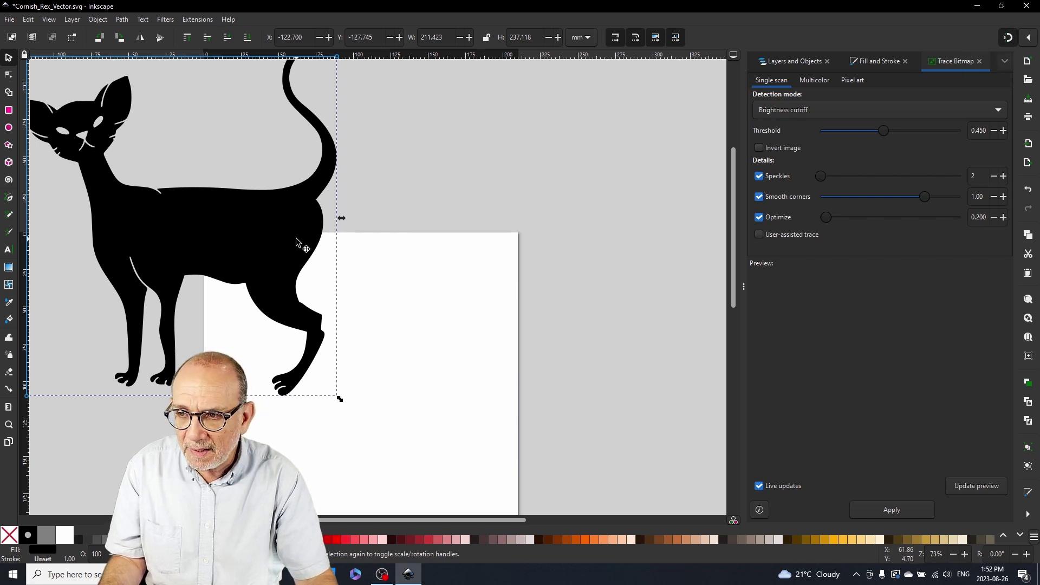
left_click_drag(302, 239, 327, 256)
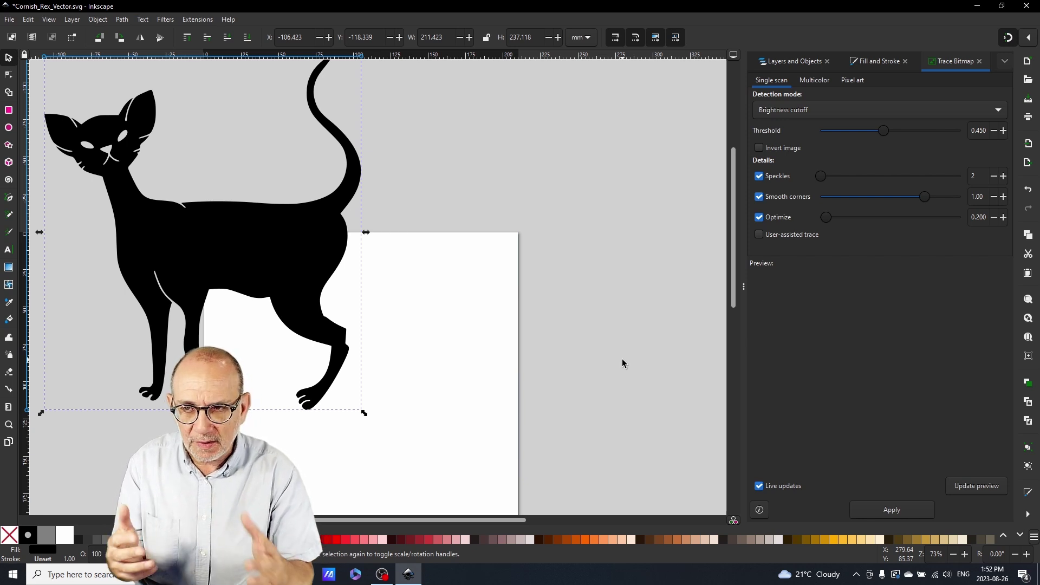
left_click(433, 37)
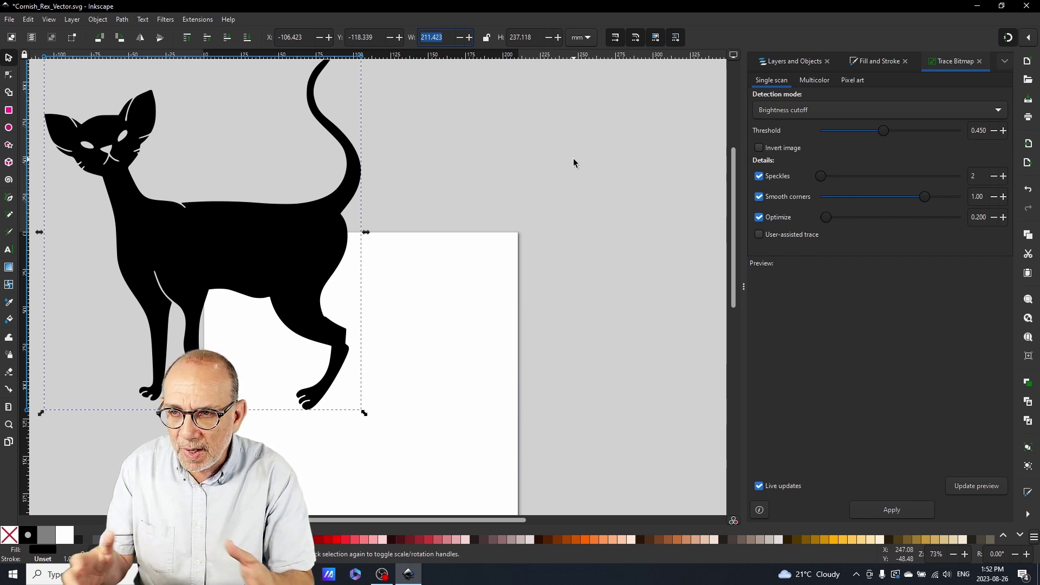
left_click(486, 38)
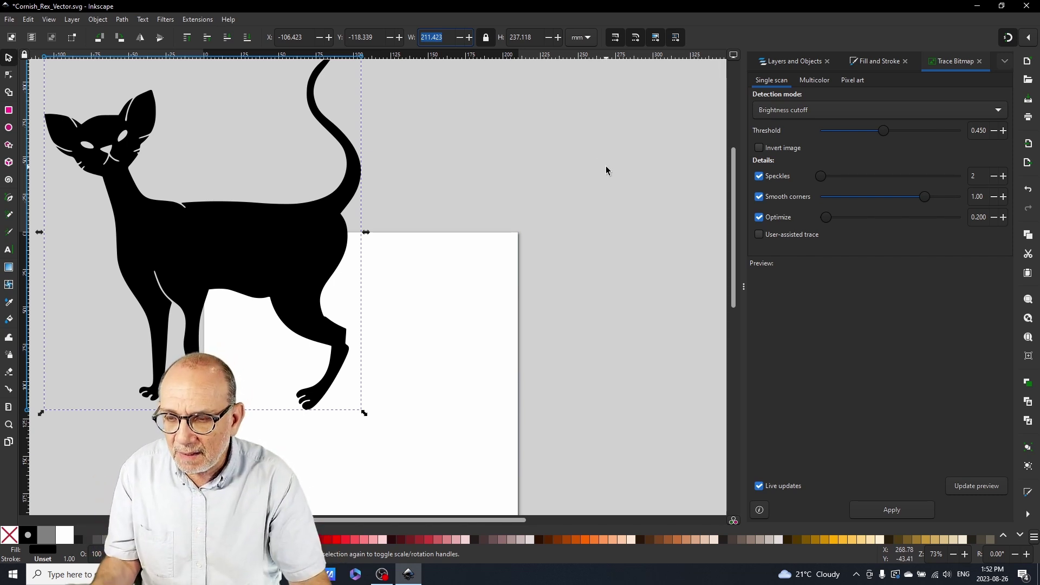
Step: Scale the cat to 100 mm wide (112.154 mm tall) and place it on the page's top-left corner
type("100")
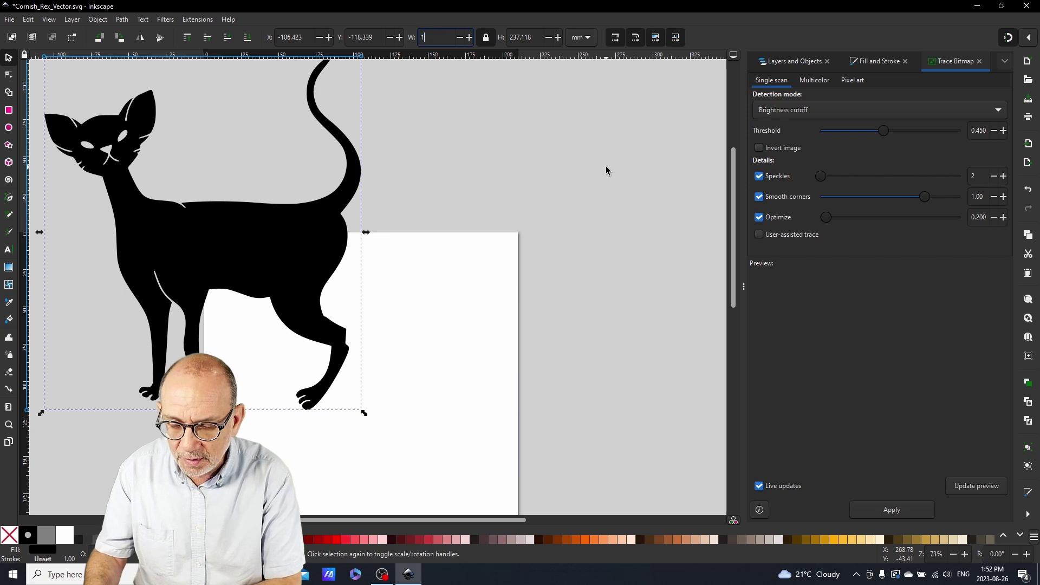
key("Return")
left_click(601, 220)
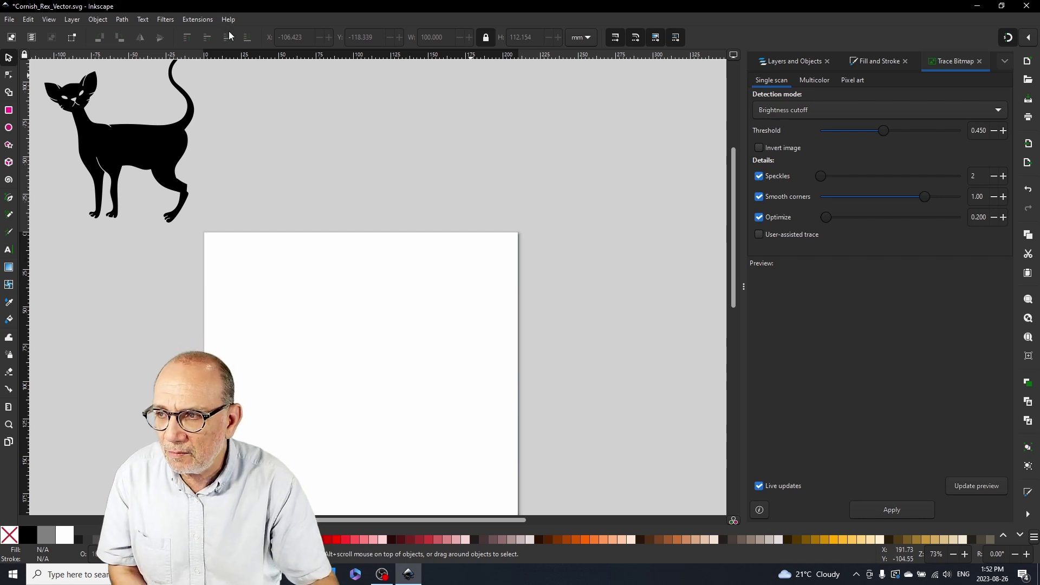
left_click_drag(168, 144, 247, 237)
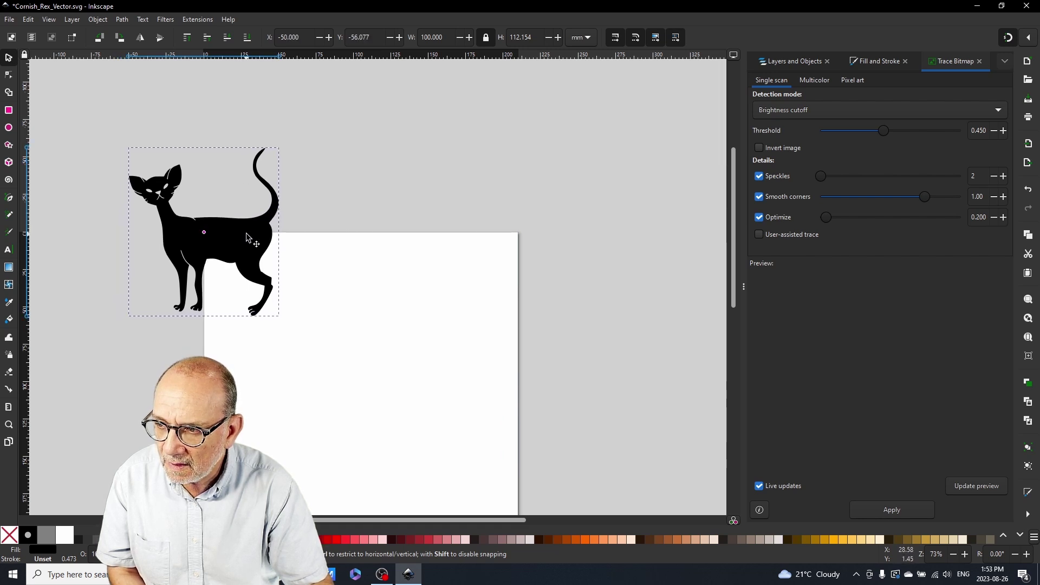
left_click(404, 337)
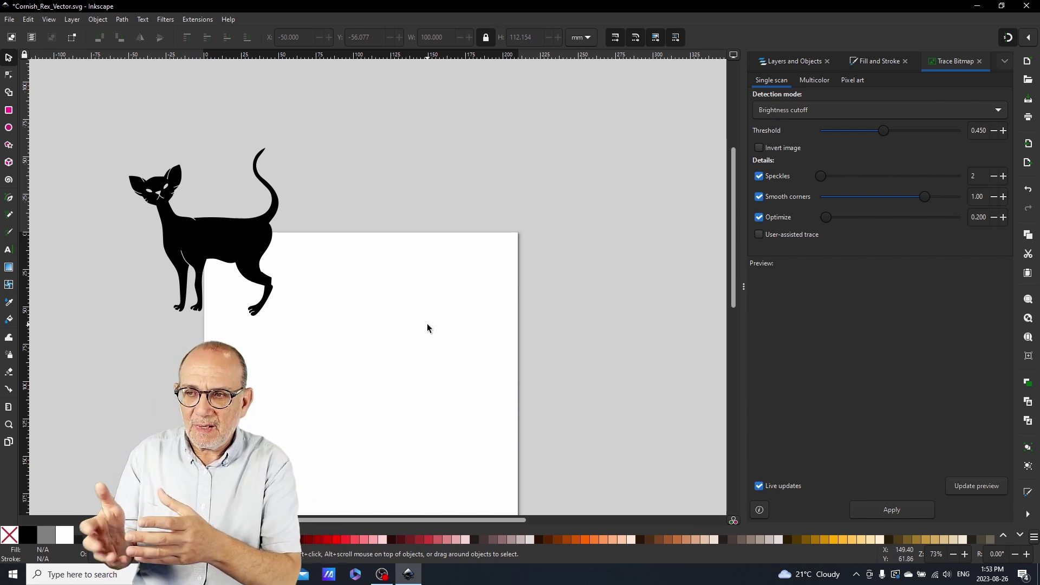
Step: Save the drawing as Cornish_Rex_Vector.svg, replacing the existing file
left_click(10, 20)
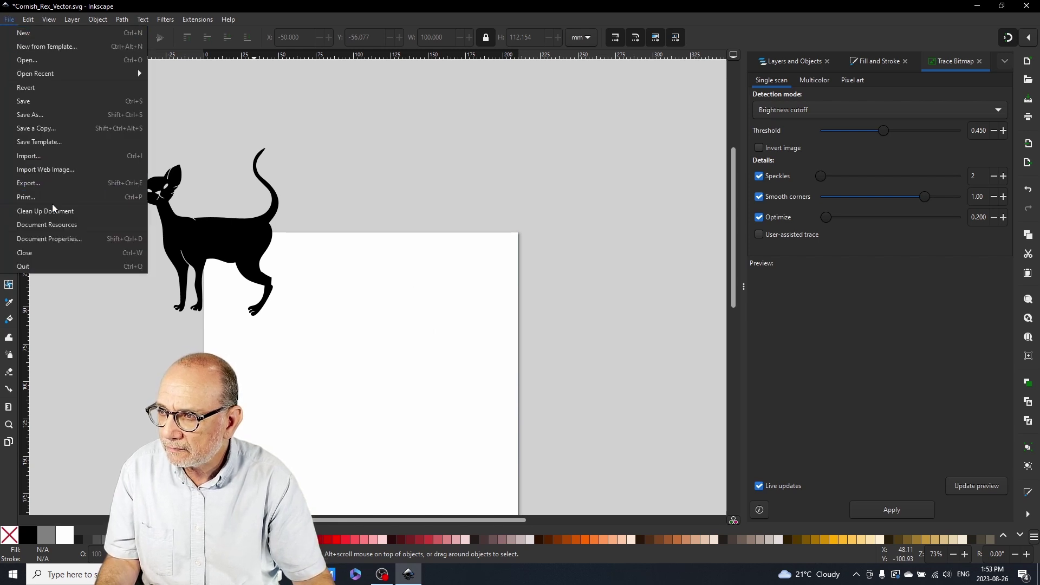
left_click(326, 218)
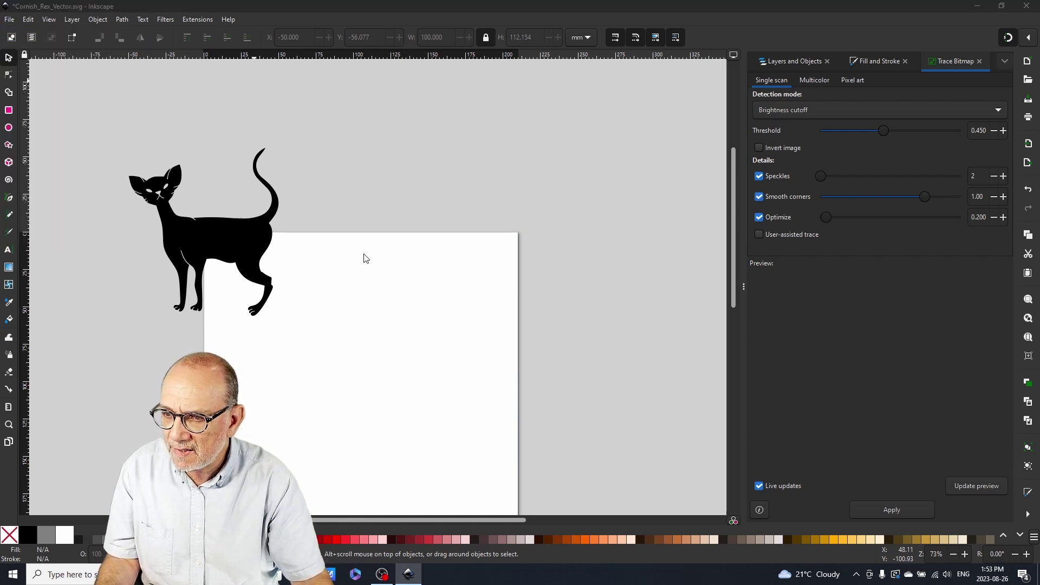
key("ctrl+shift+s")
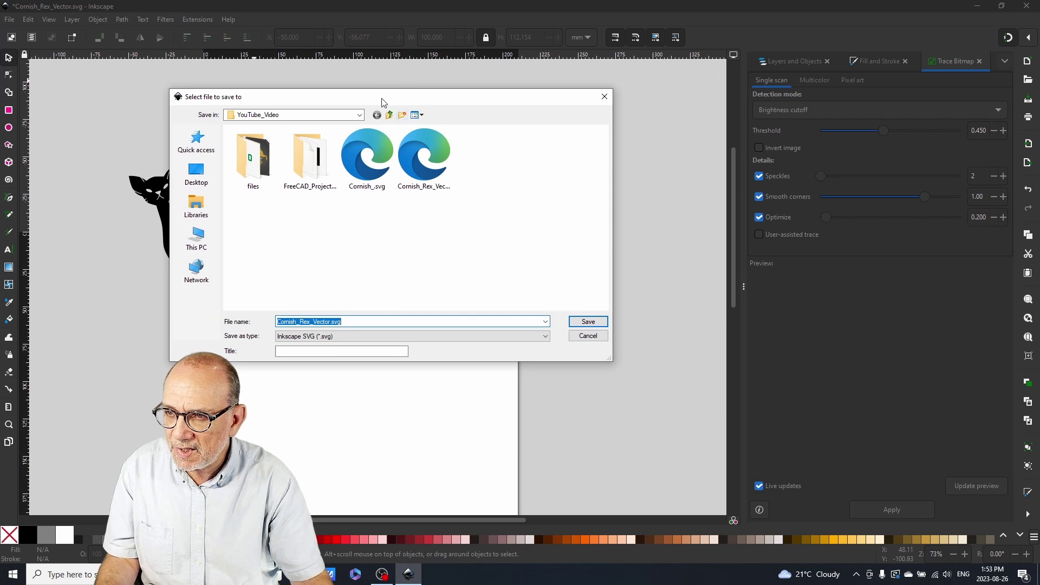
left_click_drag(382, 102, 401, 141)
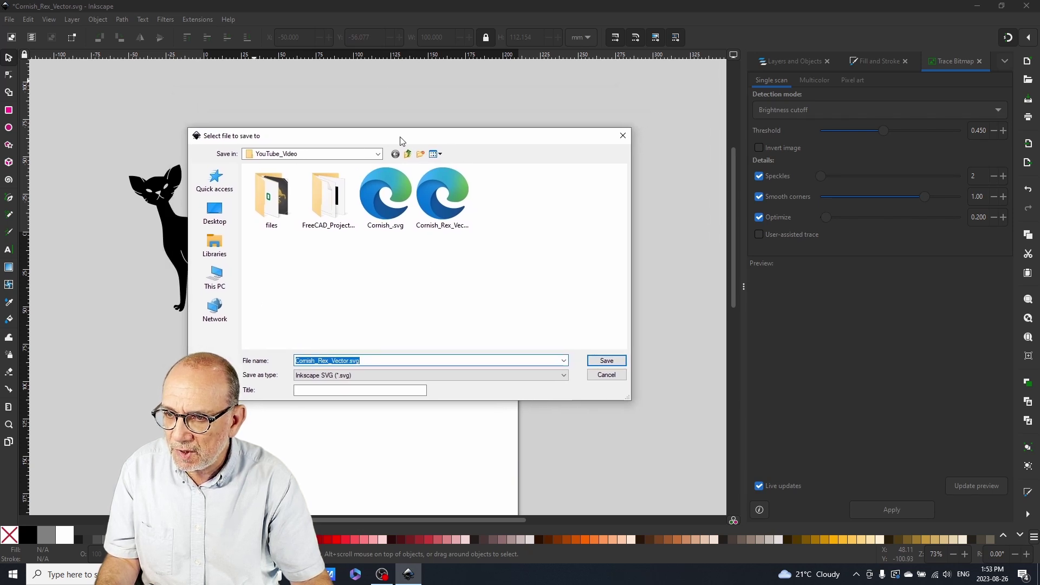
left_click(449, 207)
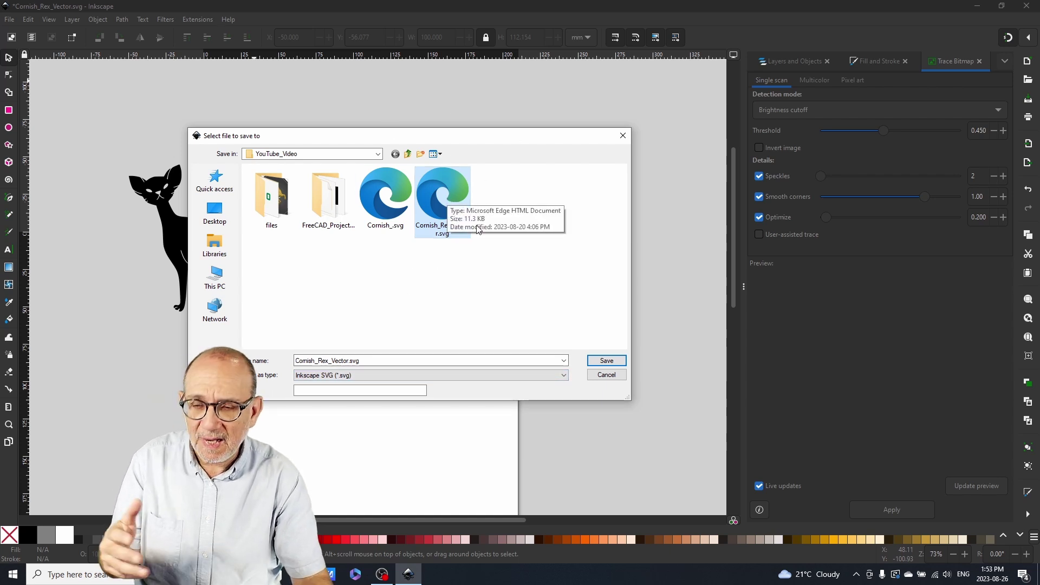
left_click(607, 362)
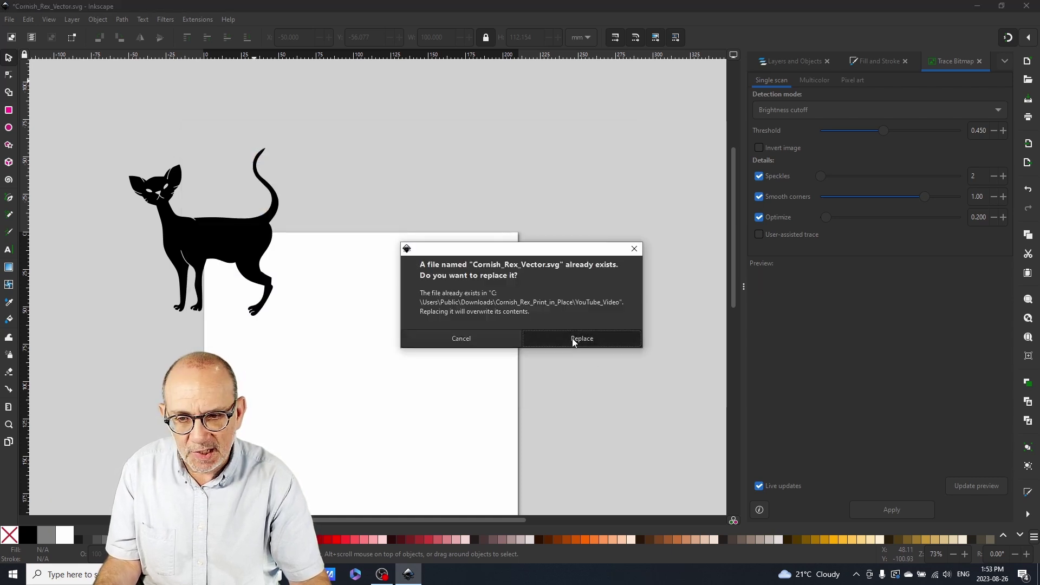
left_click(572, 339)
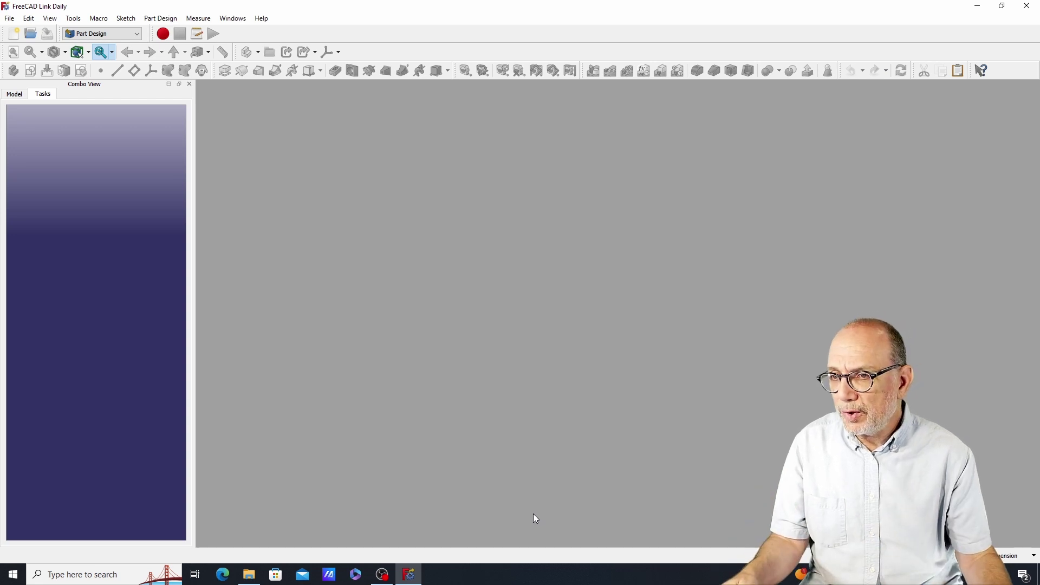
Step: Create a new FreeCAD document with a Part Design Body and show the Model tree
left_click(11, 19)
key("Escape")
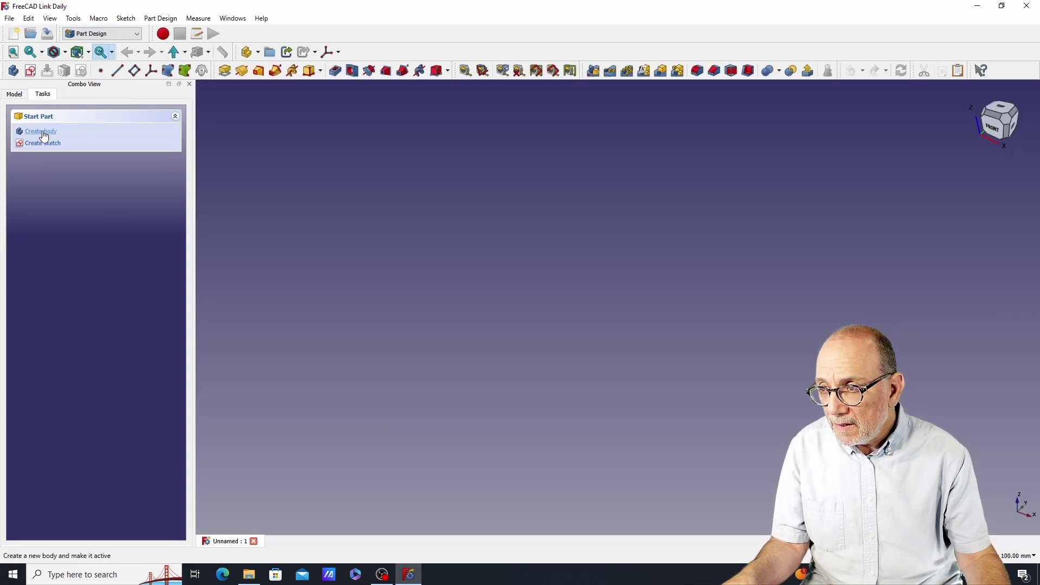
left_click(43, 132)
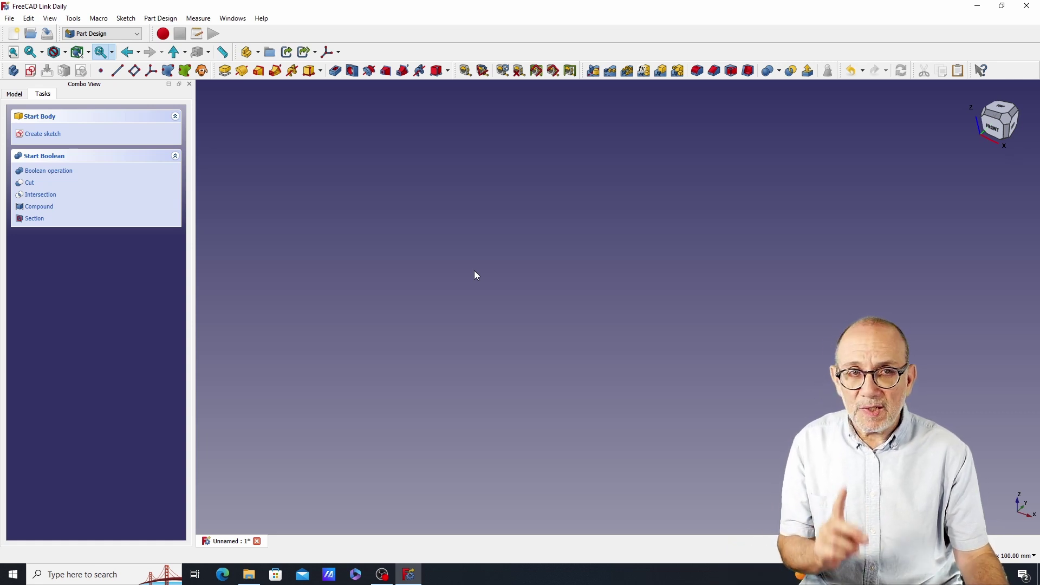
left_click(14, 95)
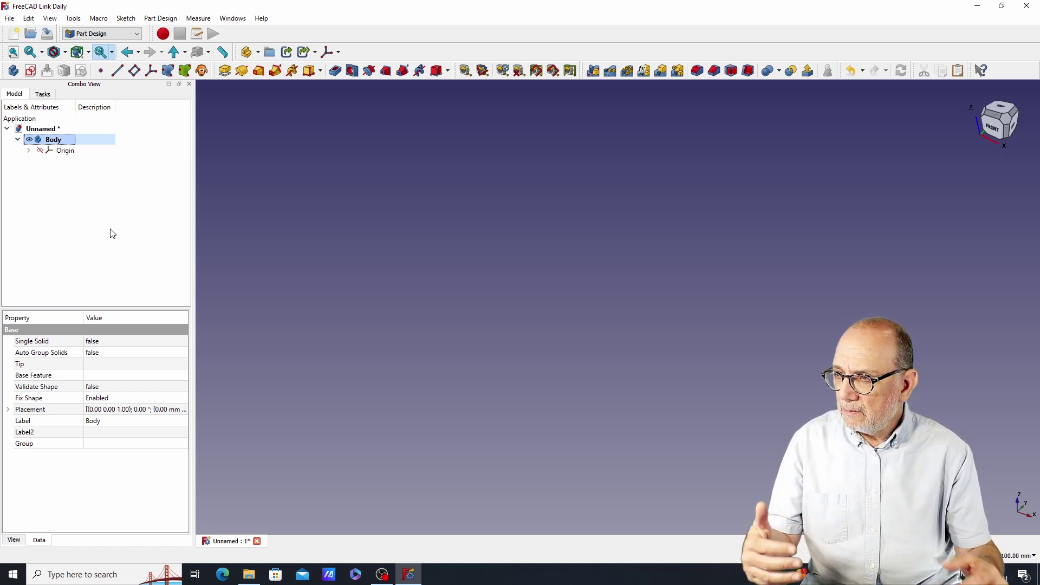
Step: Import Cornish_Rex_Vector.svg from YouTube_Video into the Body as SVG geometry (importSVG)
left_click(15, 21)
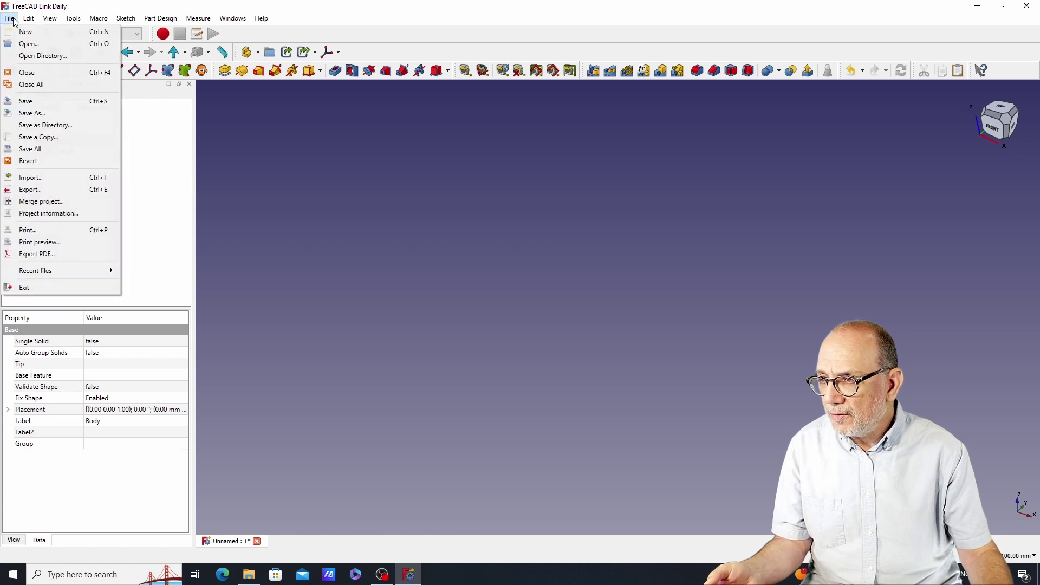
left_click(52, 179)
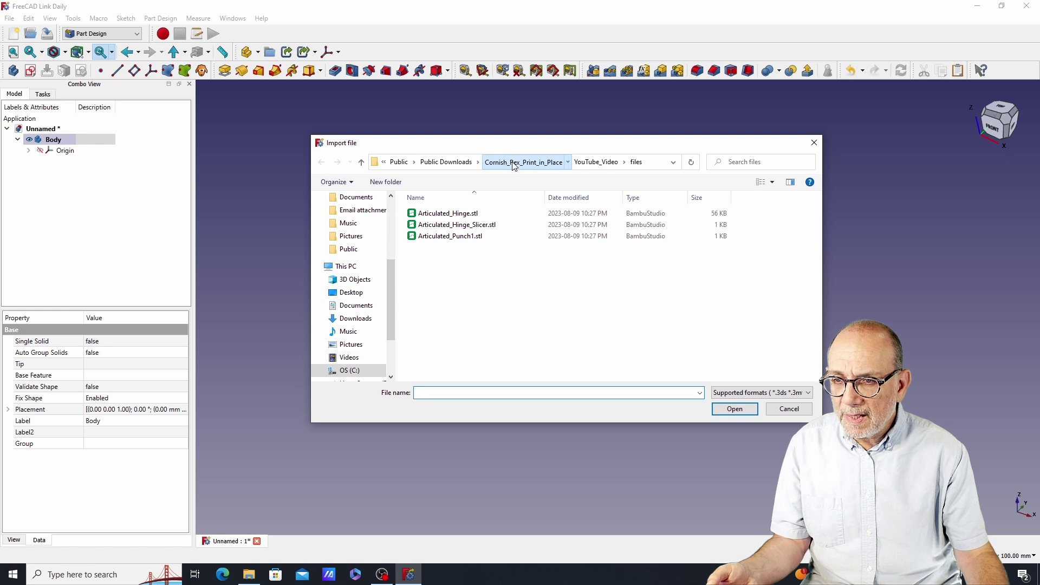
left_click(518, 163)
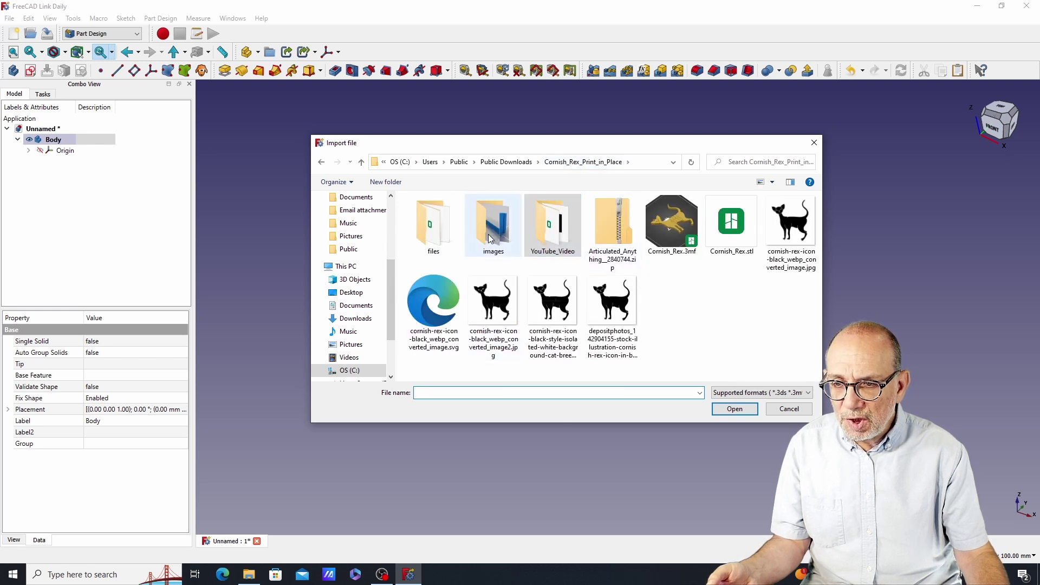
double_click(547, 241)
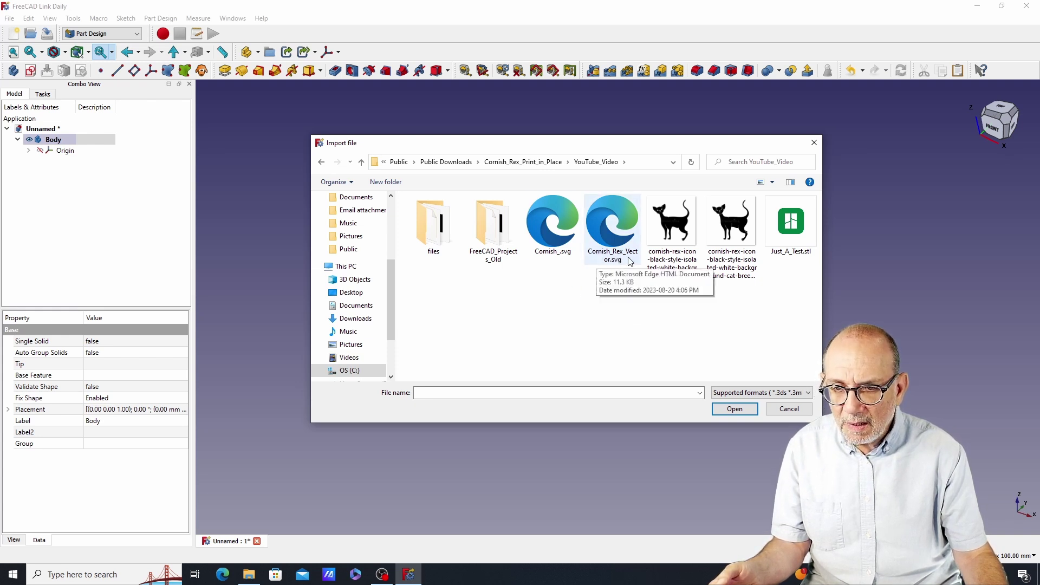
double_click(611, 220)
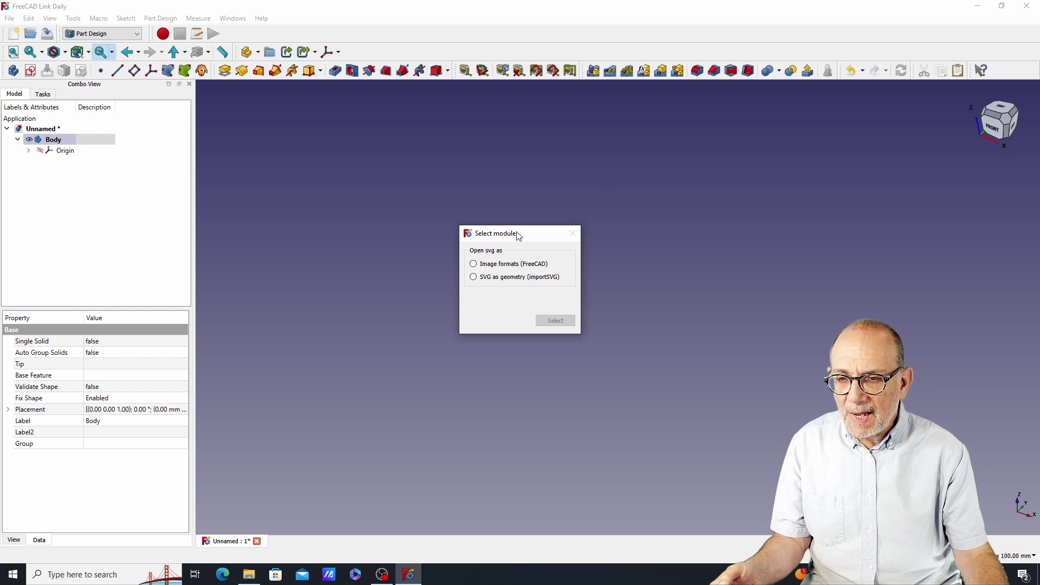
left_click_drag(518, 238, 579, 218)
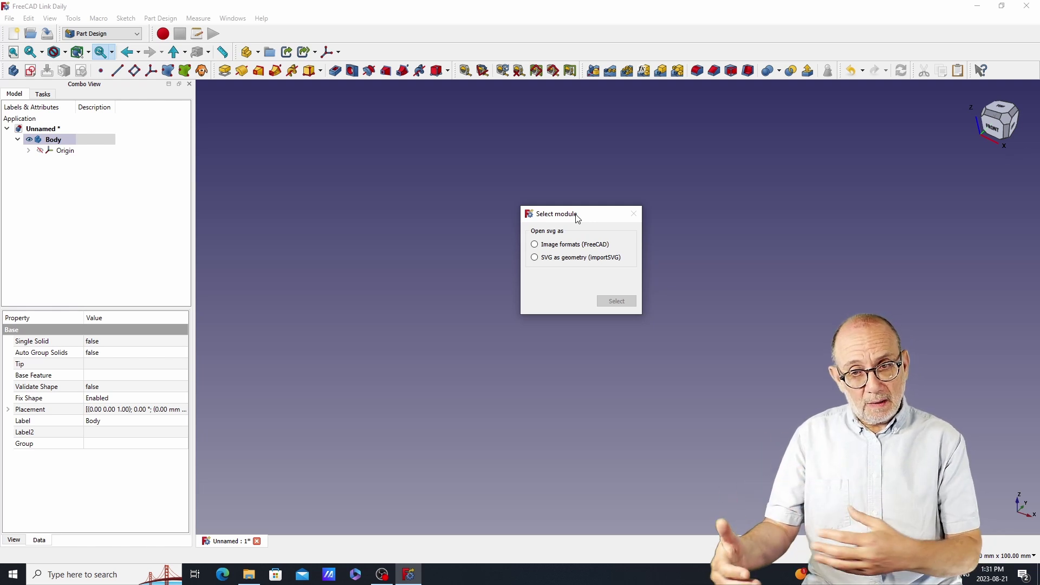
left_click(533, 258)
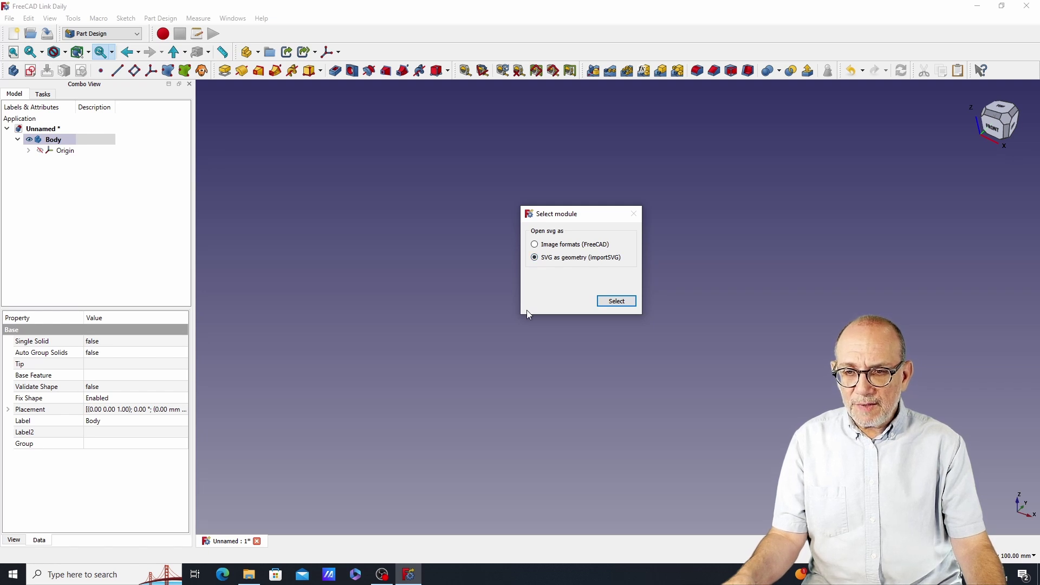
left_click(616, 302)
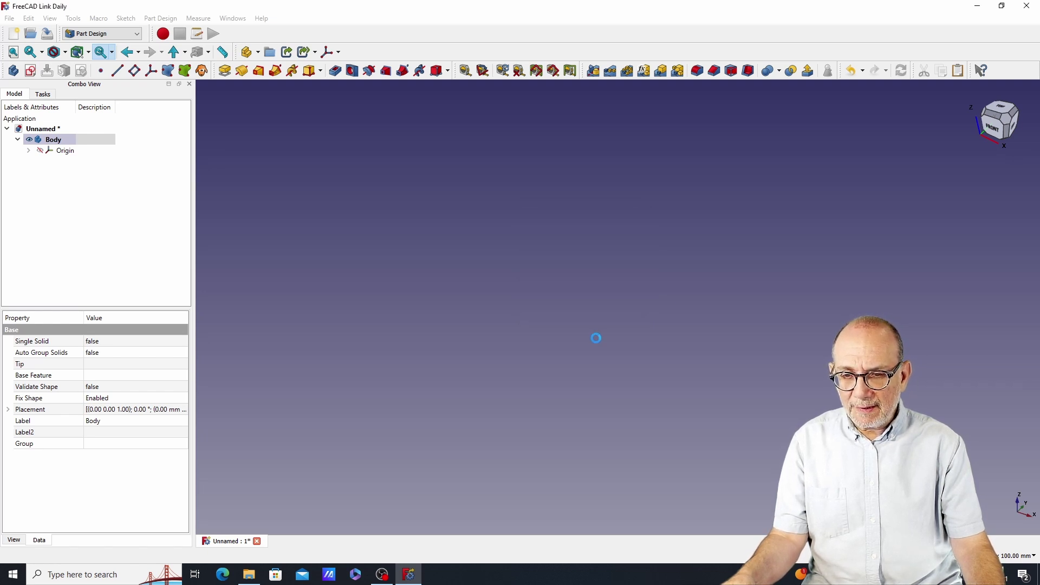
middle_click_drag(725, 204, 919, 239)
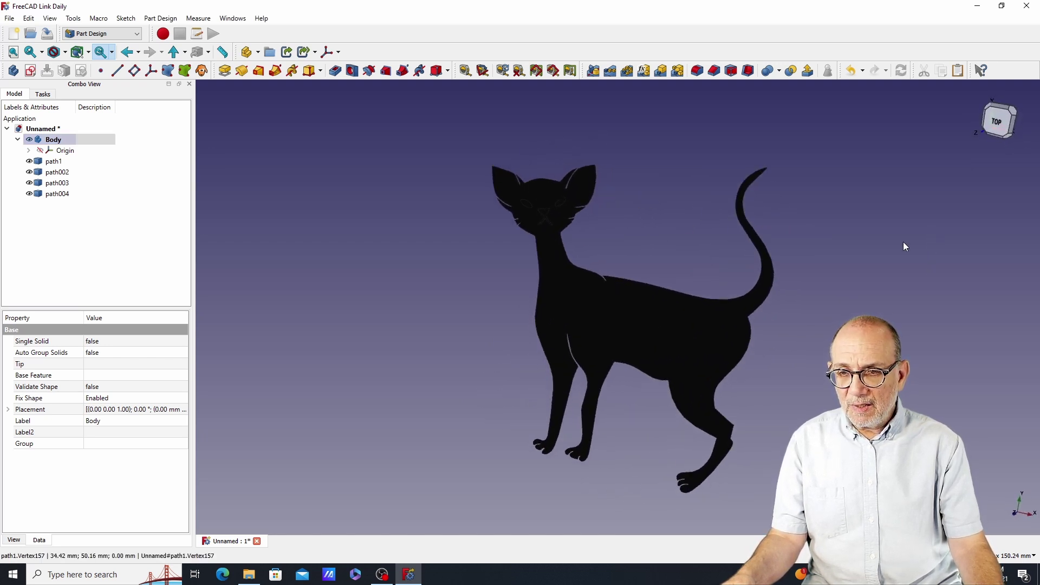
Step: Dismiss the 3D view's shortcut menu and orbit the cat slightly
right_click(861, 301)
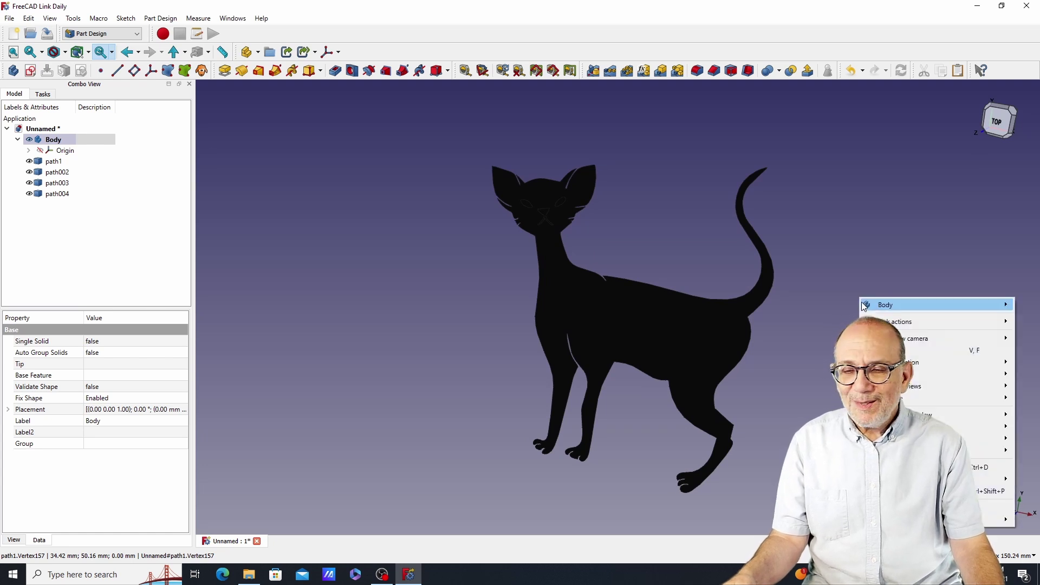
left_click(646, 180)
left_click(646, 180)
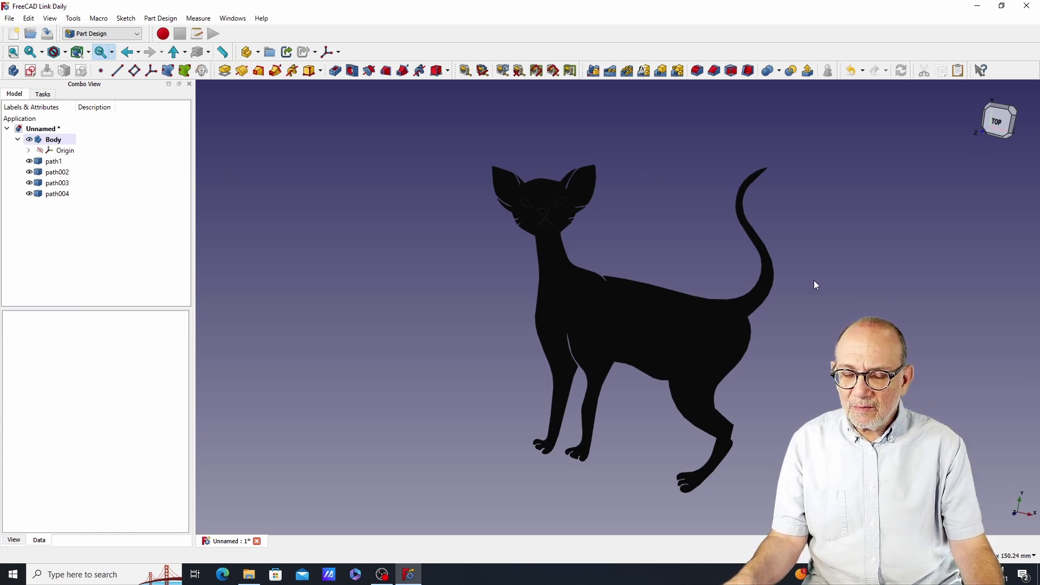
middle_click_drag(848, 302, 848, 302)
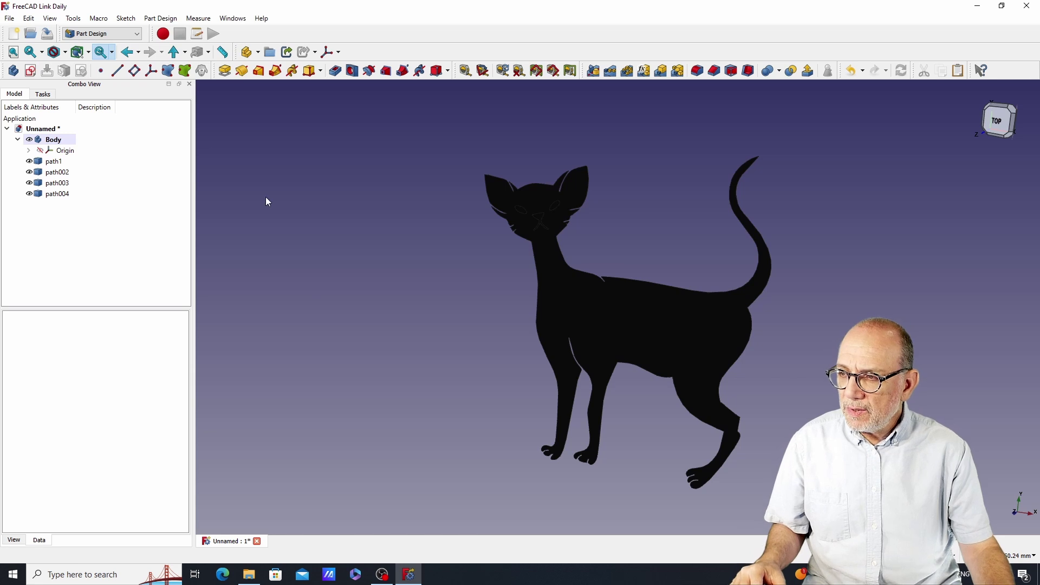
Step: Select path1 through path004 in the tree and open the workbench dropdown
left_click(54, 163)
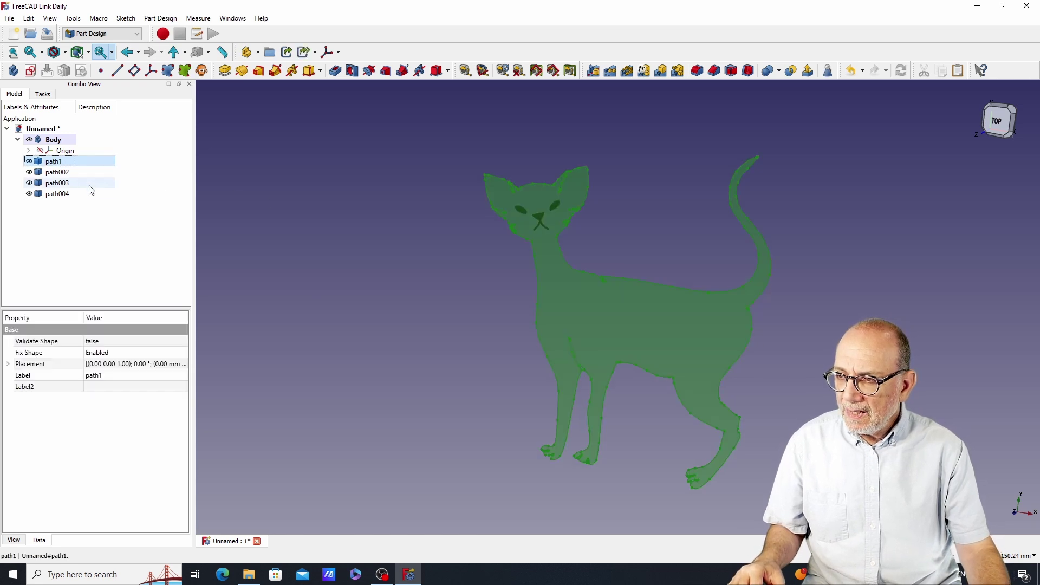
left_click(55, 194, "shift")
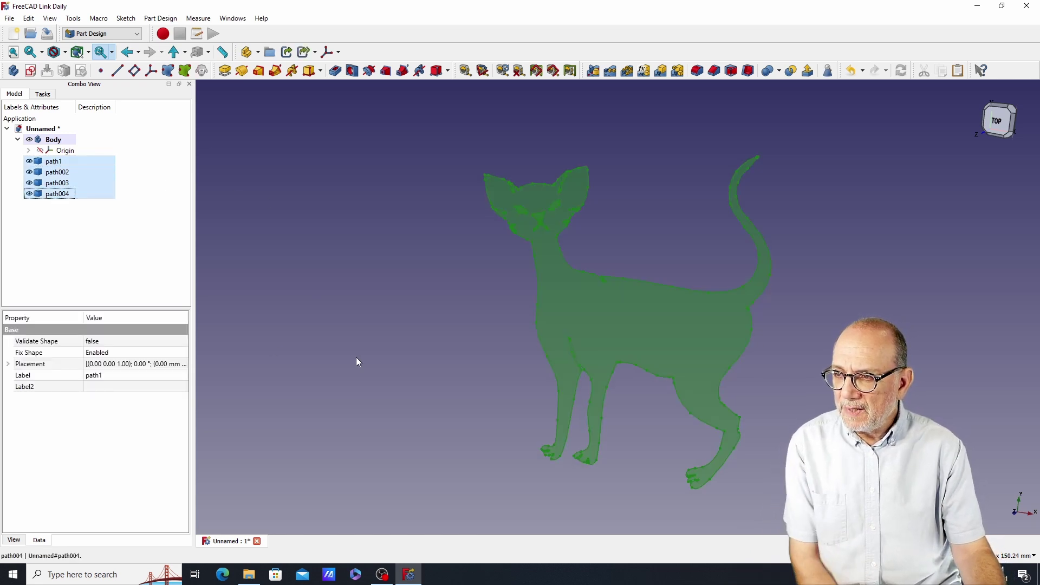
left_click(139, 35)
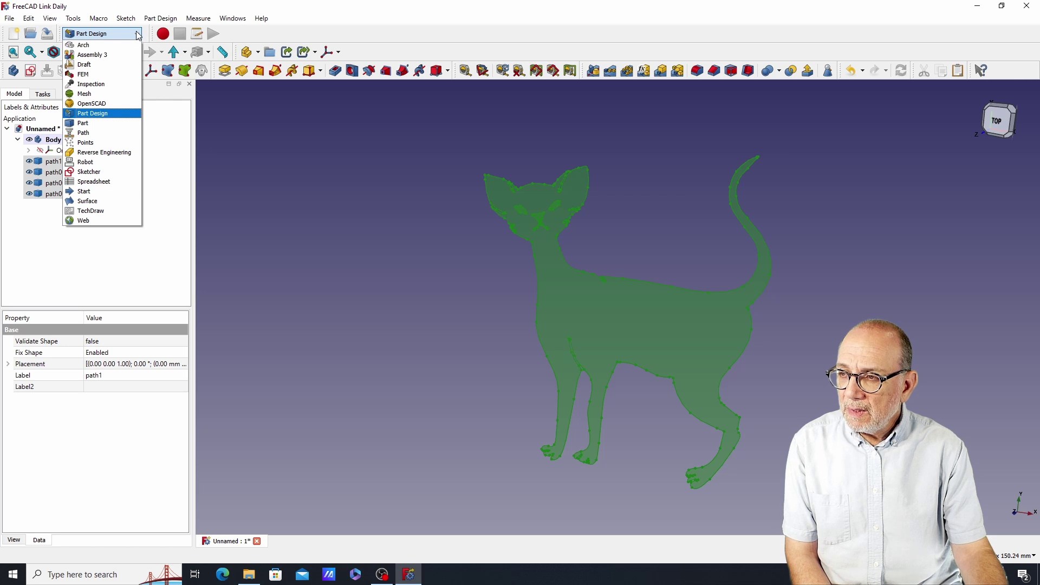
Step: In Draft, convert the four cat paths into a Sketch from top view and hide the originals
left_click(100, 65)
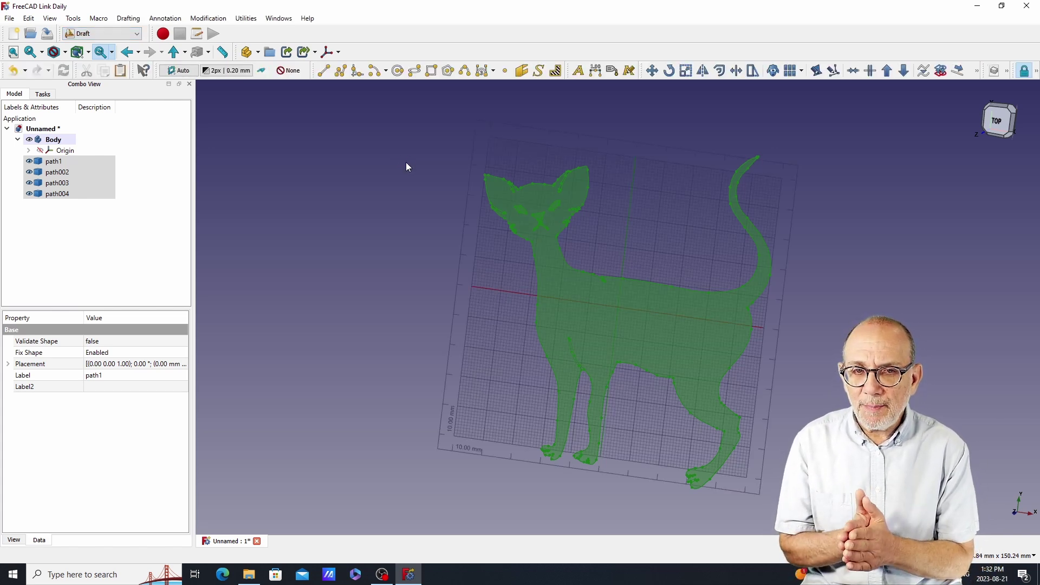
left_click(998, 125)
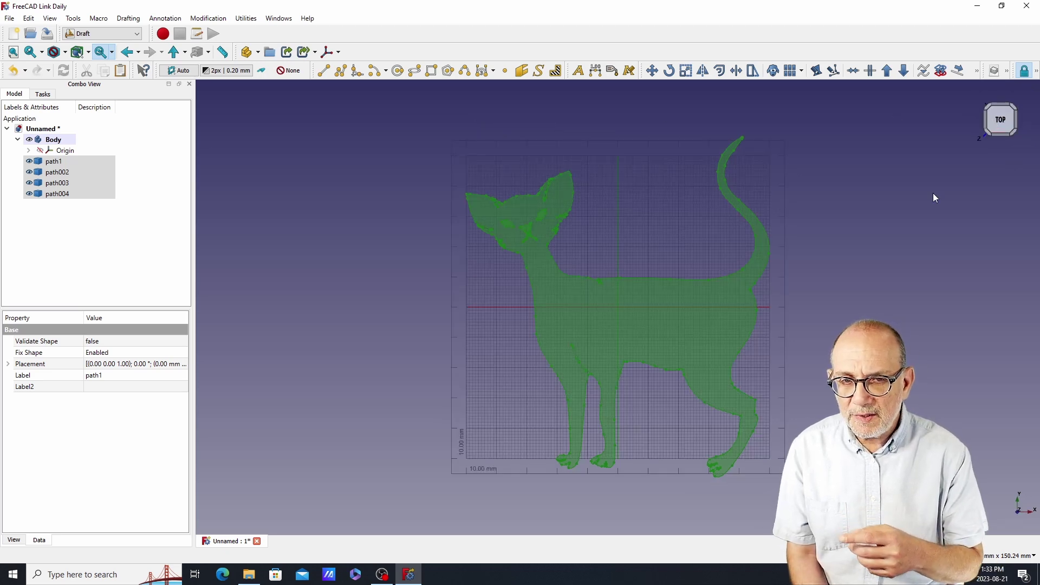
left_click(943, 70)
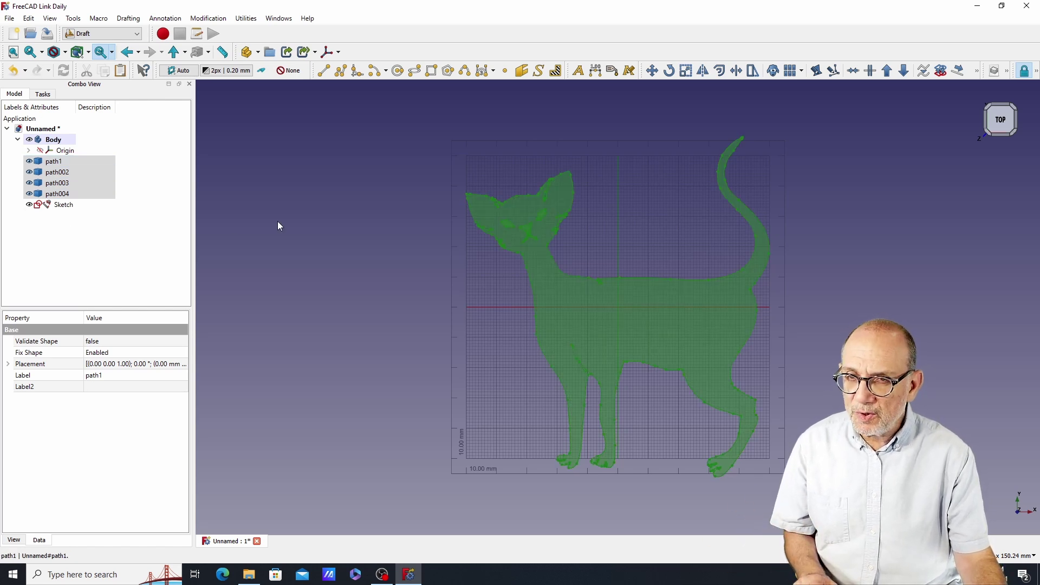
key("space")
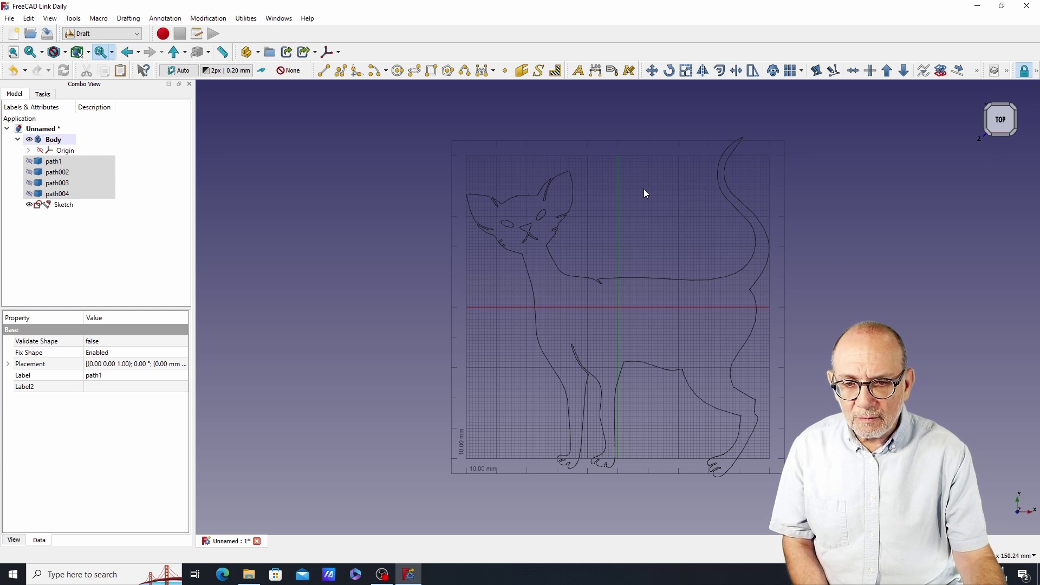
Step: Turn off the Draft grid and open the workbench dropdown
left_click(1037, 72)
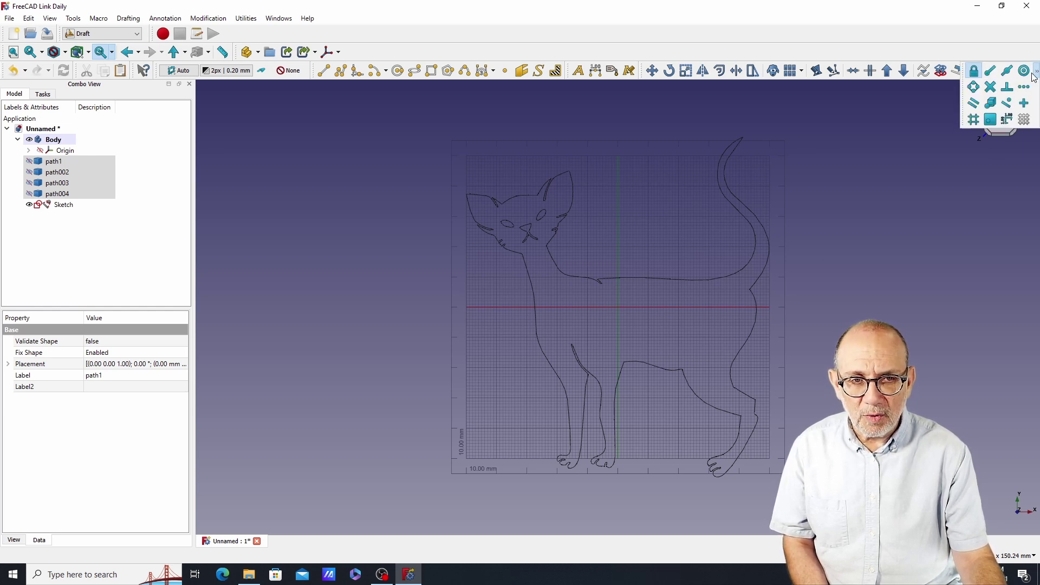
left_click(1026, 120)
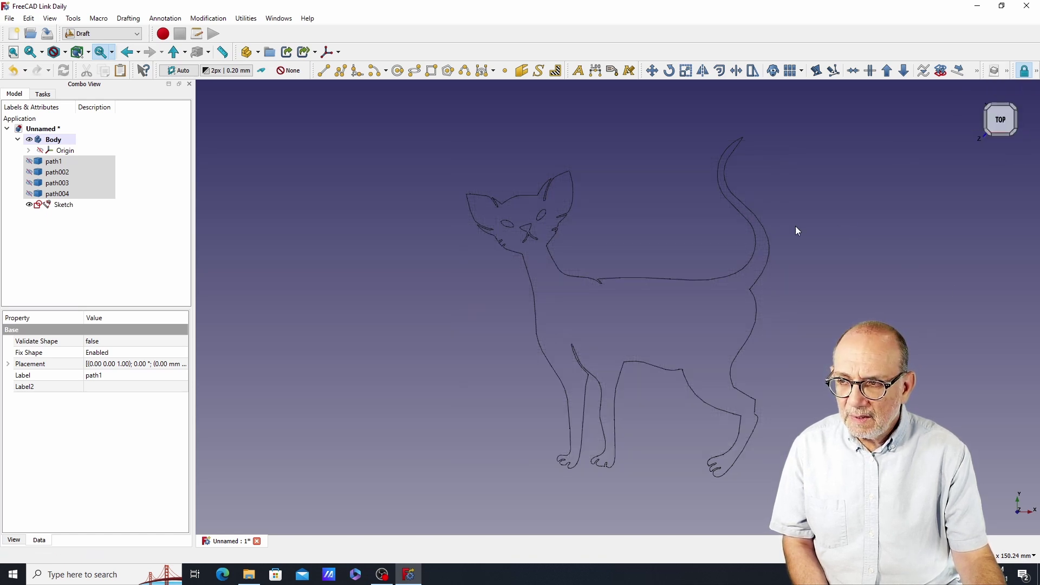
left_click(138, 35)
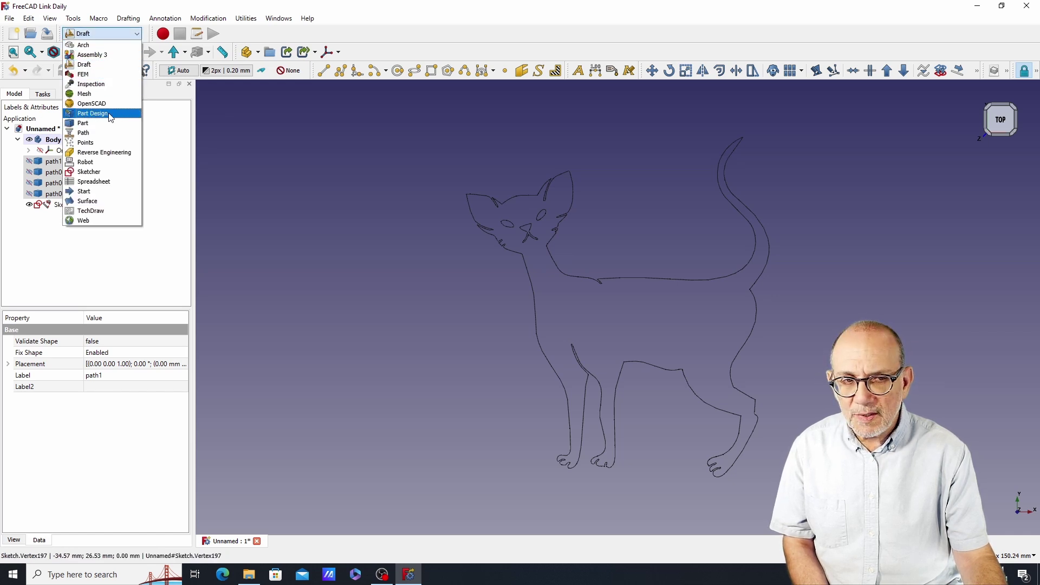
Step: In Part Design, drag the cat Sketch into the Body, just after Origin and before path1–path004
left_click(93, 114)
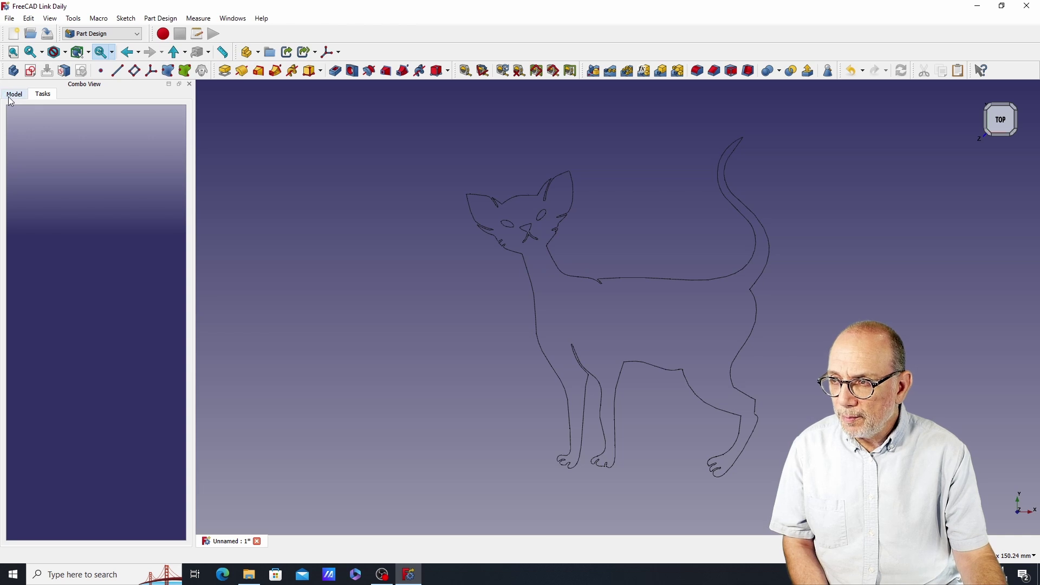
left_click(15, 95)
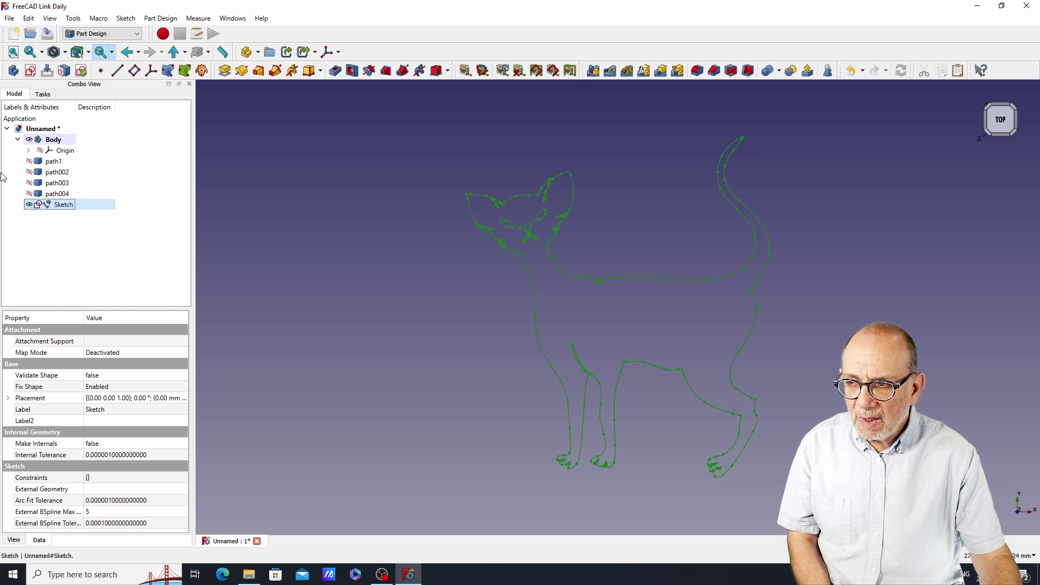
left_click(85, 240)
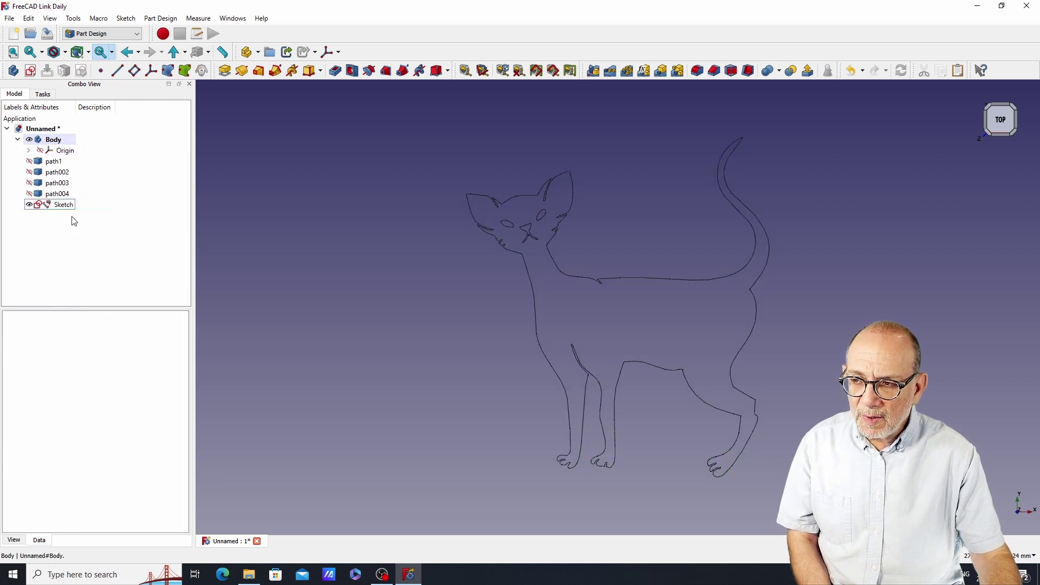
left_click(58, 208)
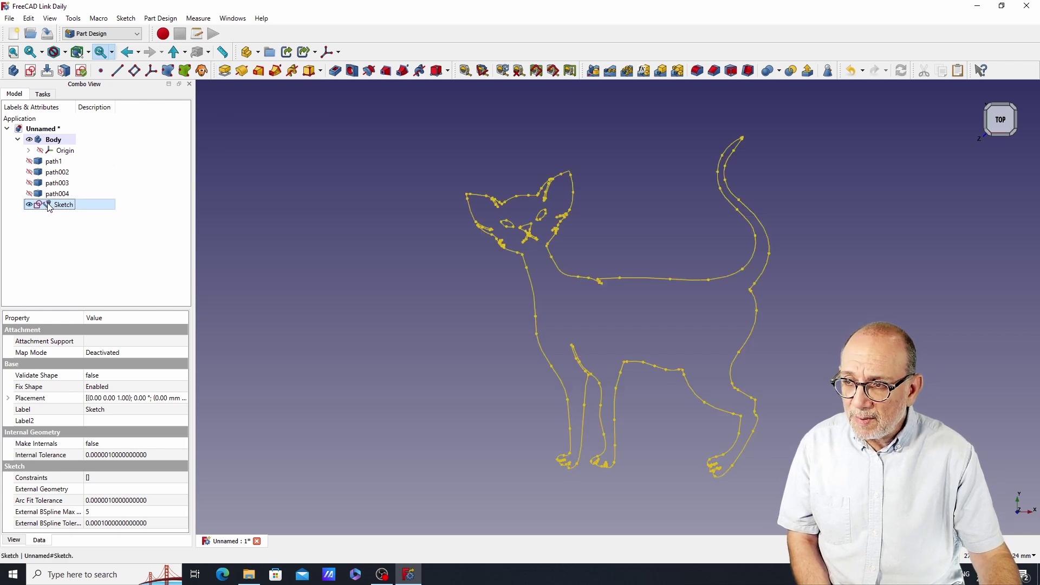
mouse_move(53, 207)
left_mouse_down()
mouse_move(90, 195)
mouse_move(103, 176)
mouse_move(55, 142)
left_mouse_up()
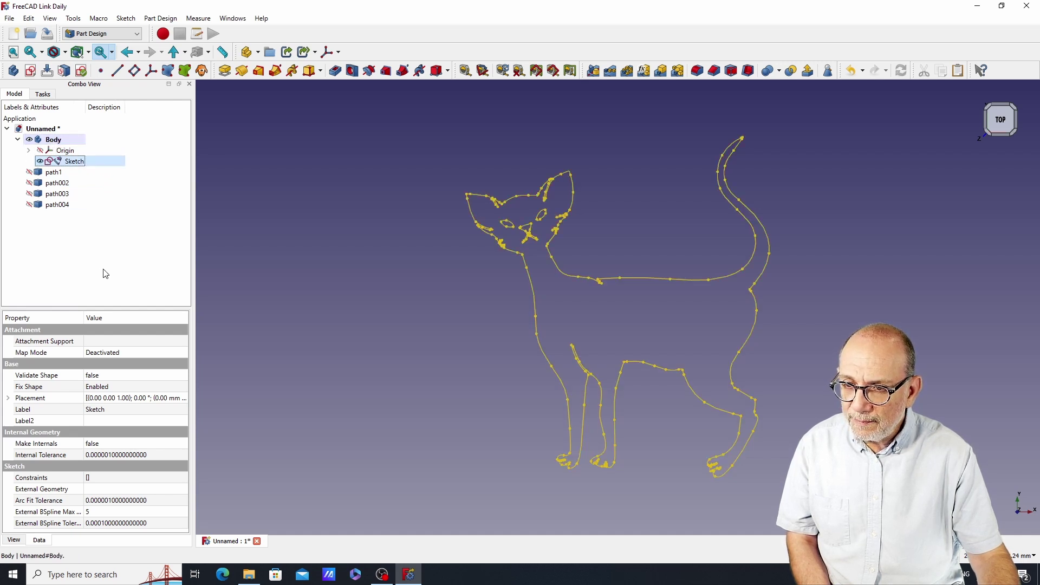
Step: Pad the cat Sketch with a length of 7.9 mm
left_click(71, 163)
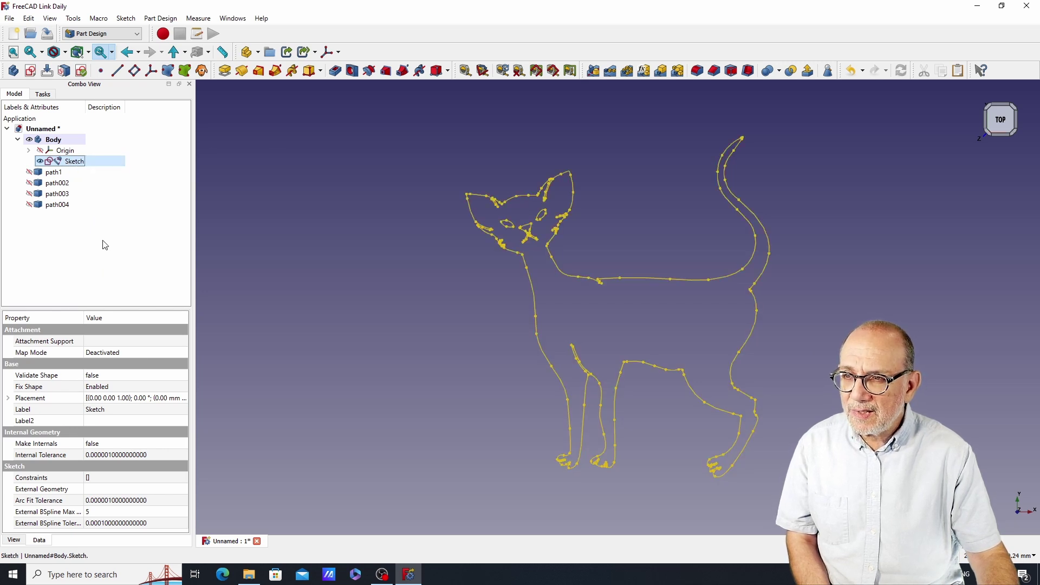
left_click(225, 72)
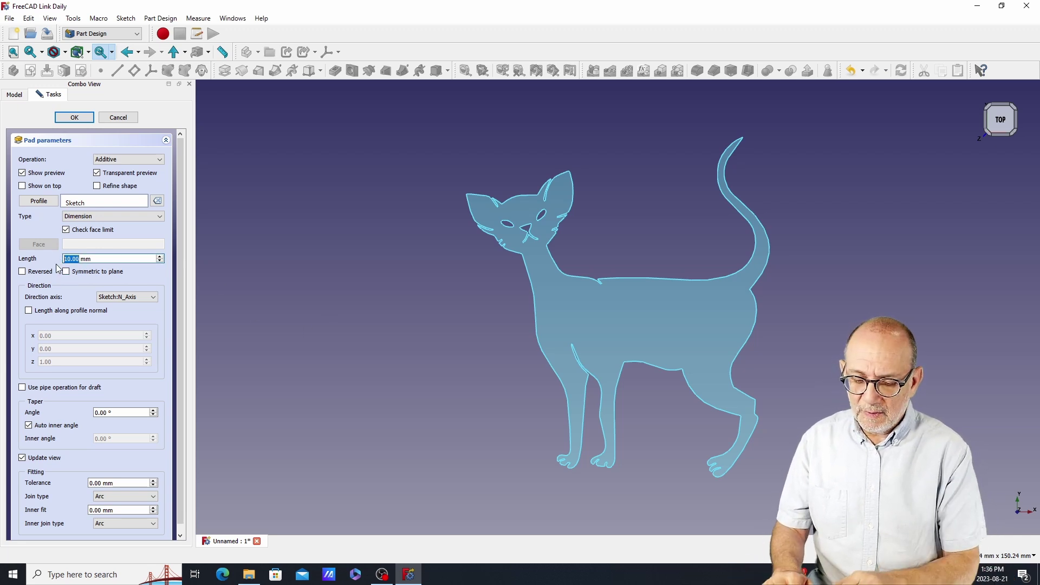
type("7.9")
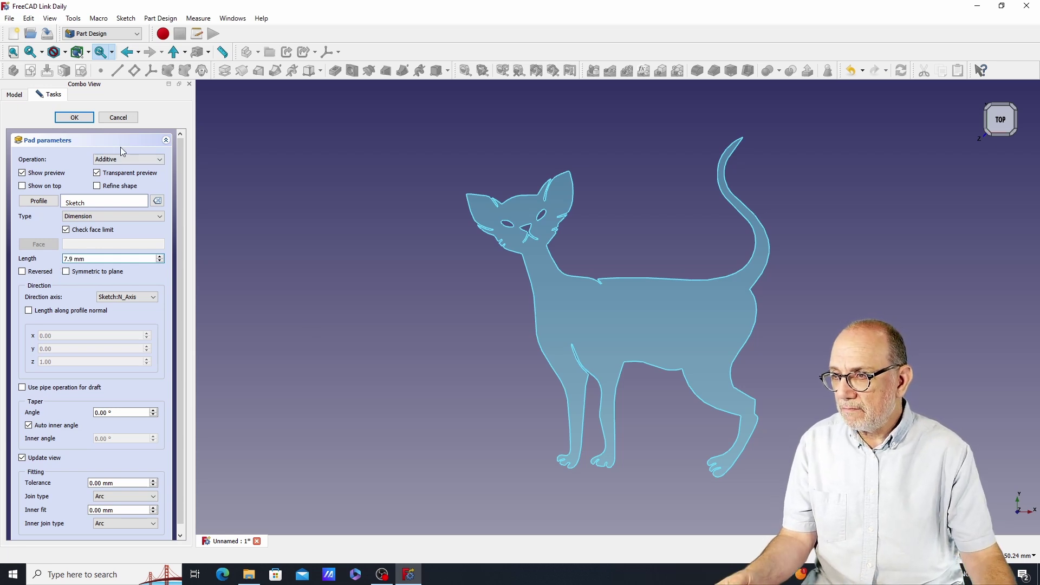
left_click(383, 202)
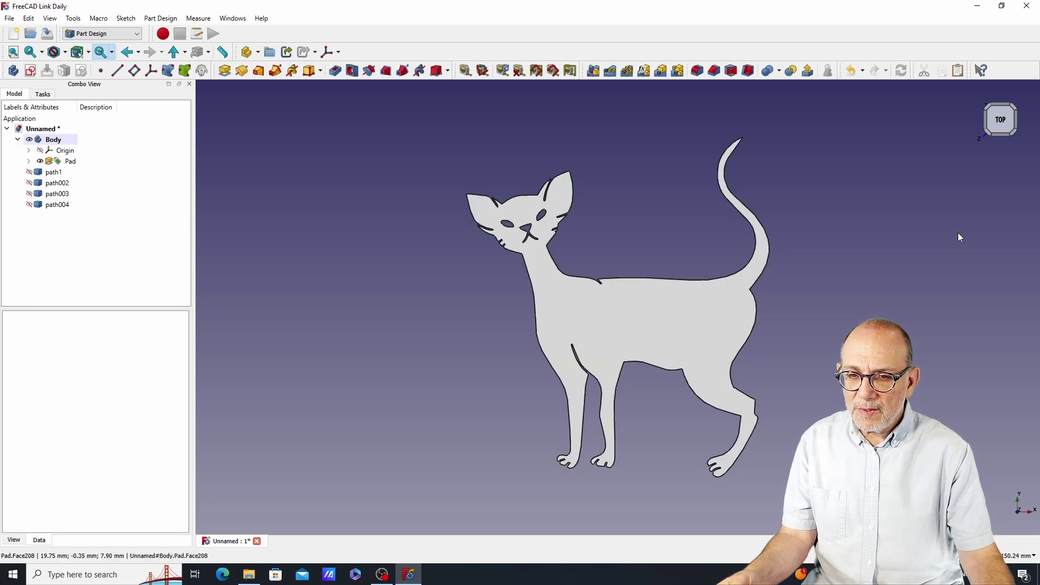
Step: Orbit to check the pad's thickness edge-on, pan the cat right, and open the File menu
mouse_move(958, 238)
middle_mouse_down()
mouse_move(909, 263)
mouse_move(695, 286)
mouse_move(528, 324)
mouse_move(726, 293)
mouse_move(883, 247)
mouse_move(757, 291)
mouse_move(488, 291)
mouse_move(725, 321)
mouse_move(954, 253)
mouse_move(950, 238)
middle_mouse_up()
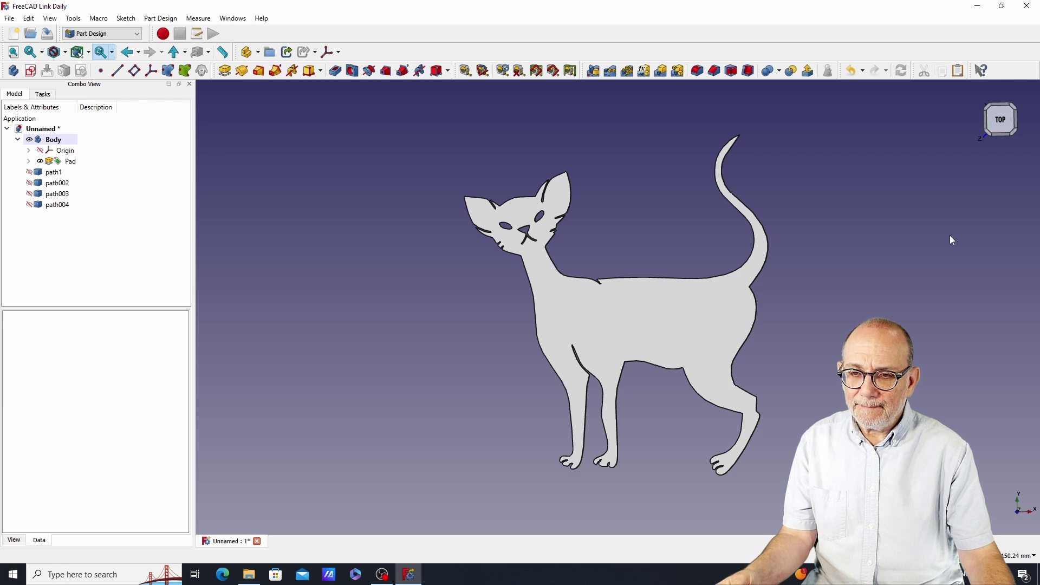
mouse_move(981, 153)
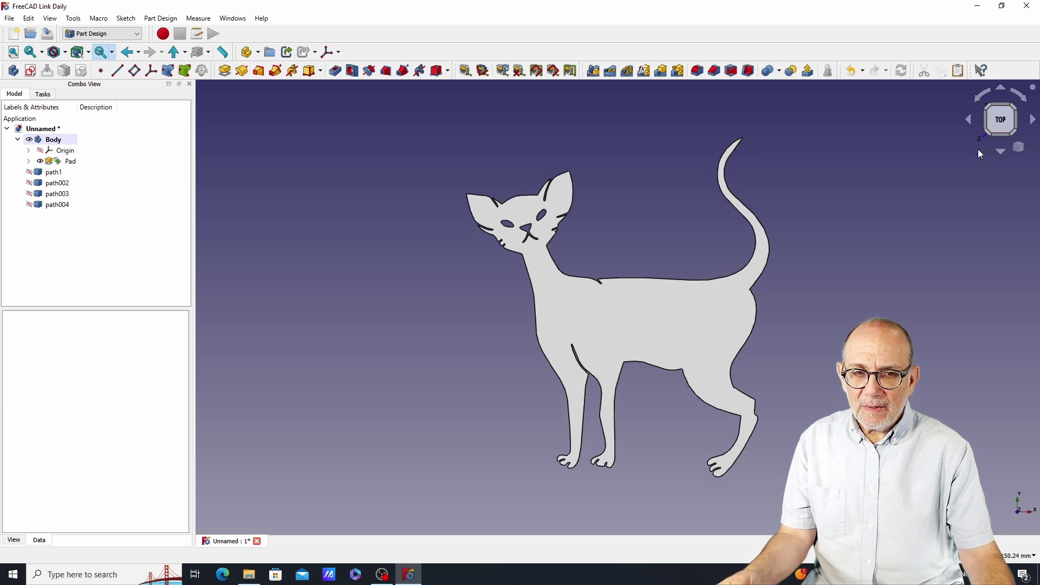
middle_click_drag(890, 248, 922, 247)
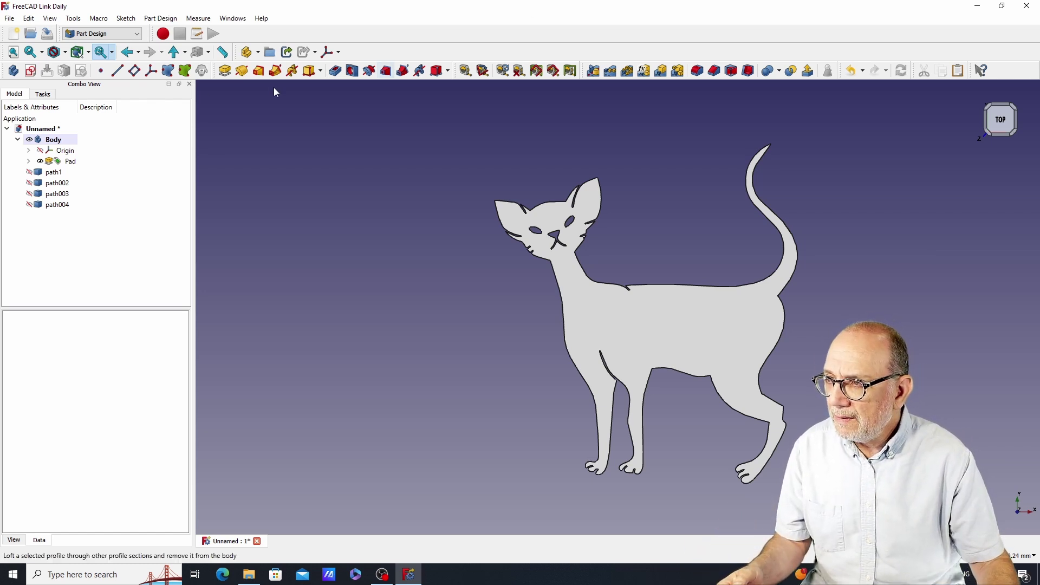
left_click(9, 19)
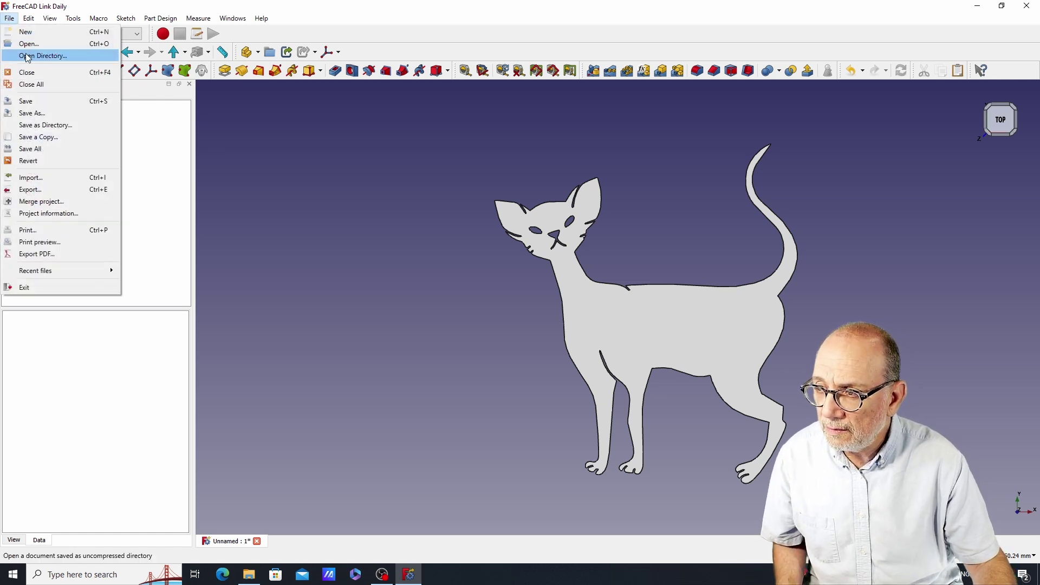
Step: Import Articulated_Hinge, Articulated_Hinge_Slicer and Articulated_Punch1 STL files from the files folder
left_click(43, 178)
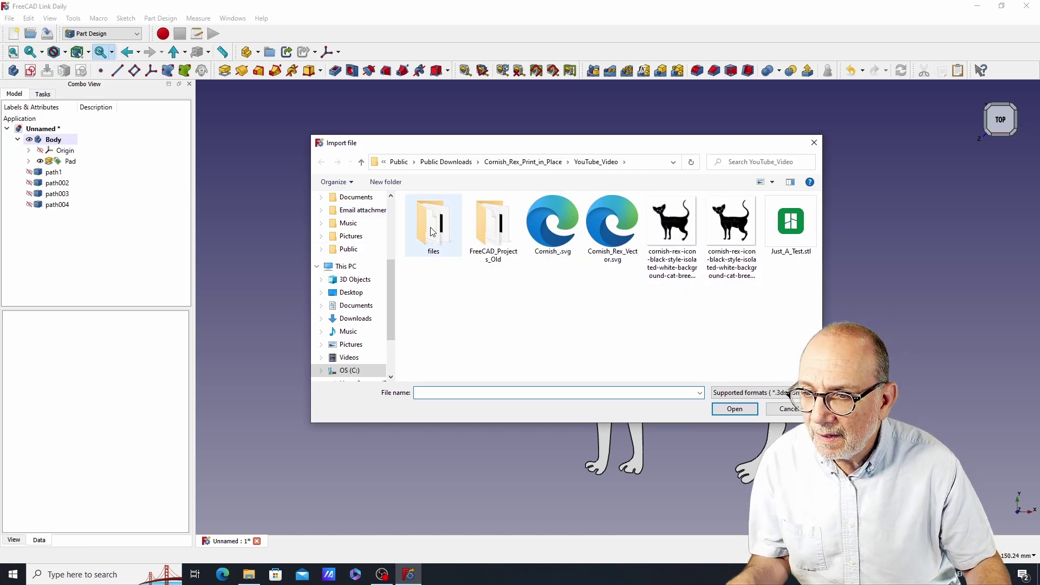
double_click(437, 231)
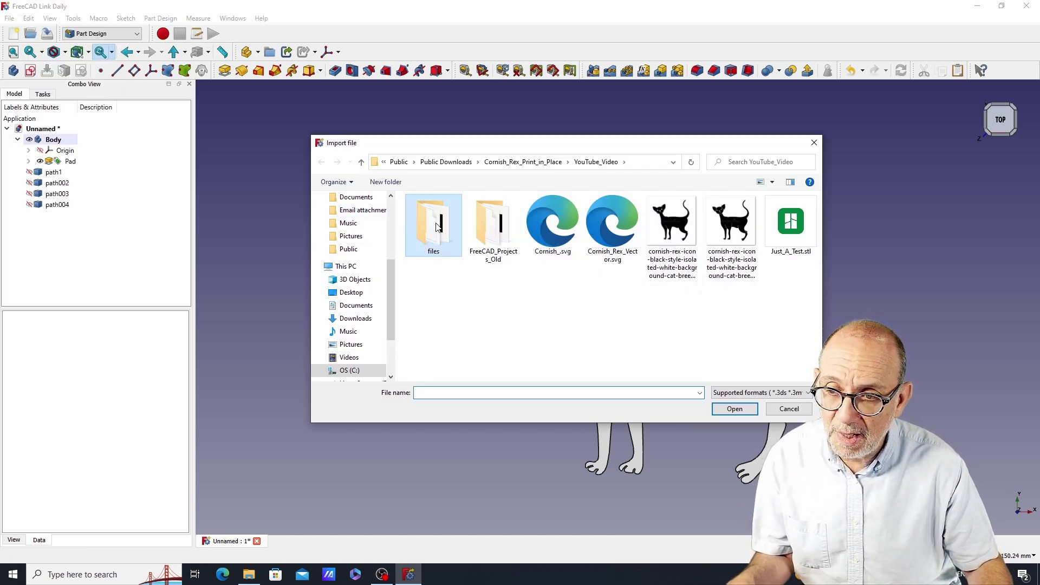
left_click_drag(438, 315, 440, 209)
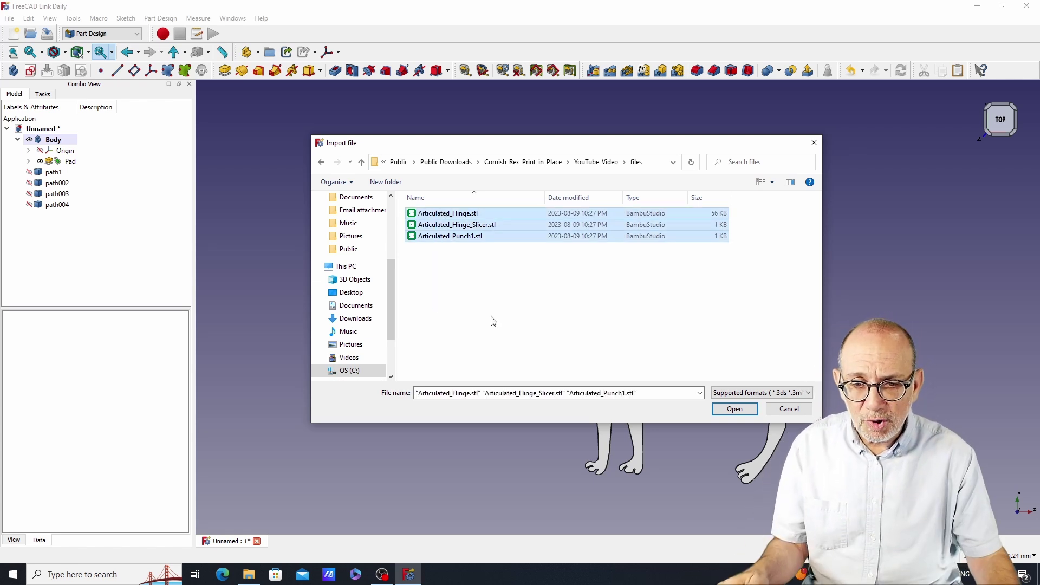
left_click(735, 409)
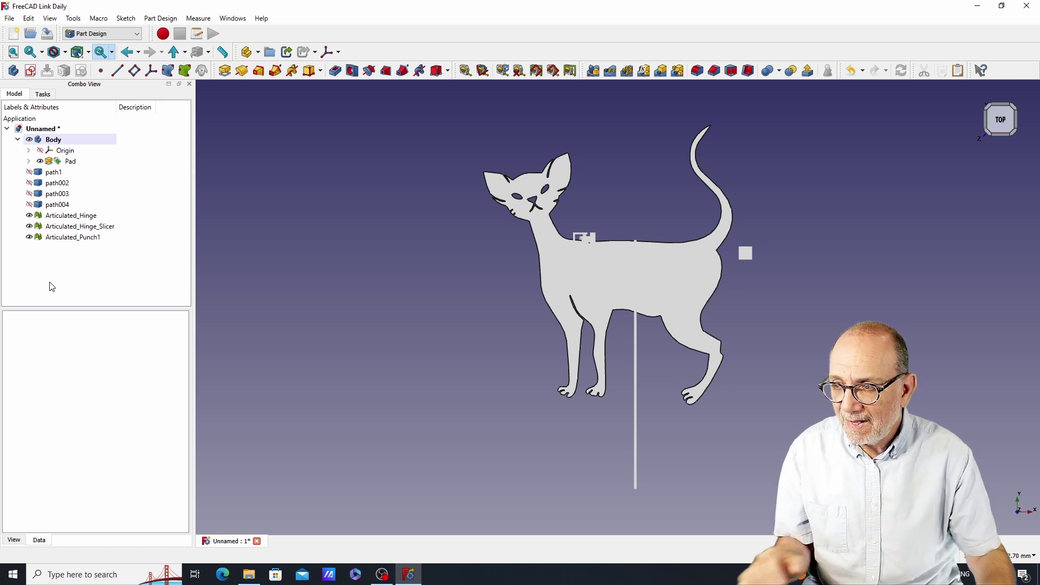
Step: Transform the Articulated_Hinge mesh about 135 mm left along X
left_click(78, 219)
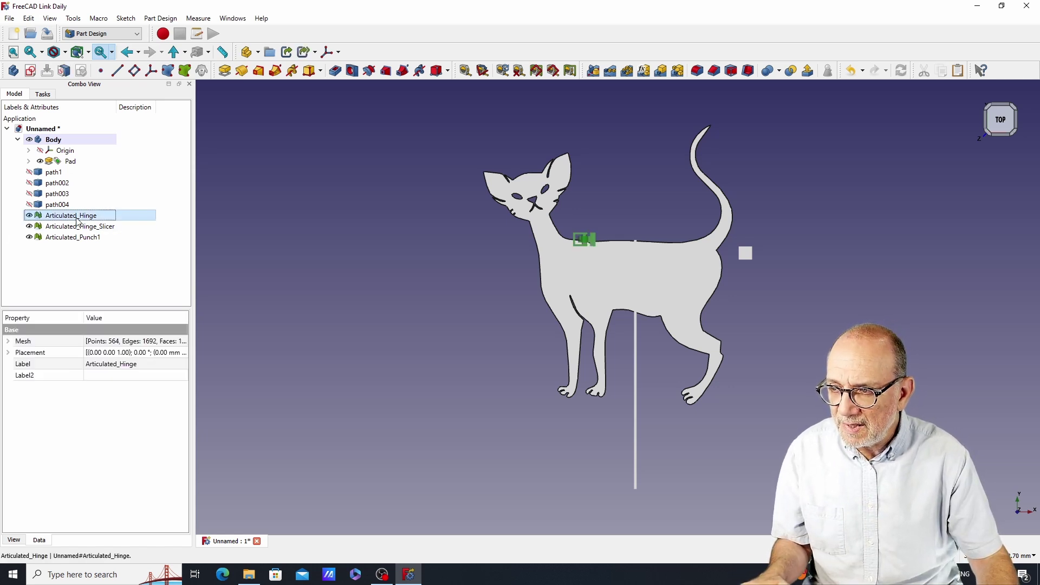
right_click(78, 223)
left_click(111, 226)
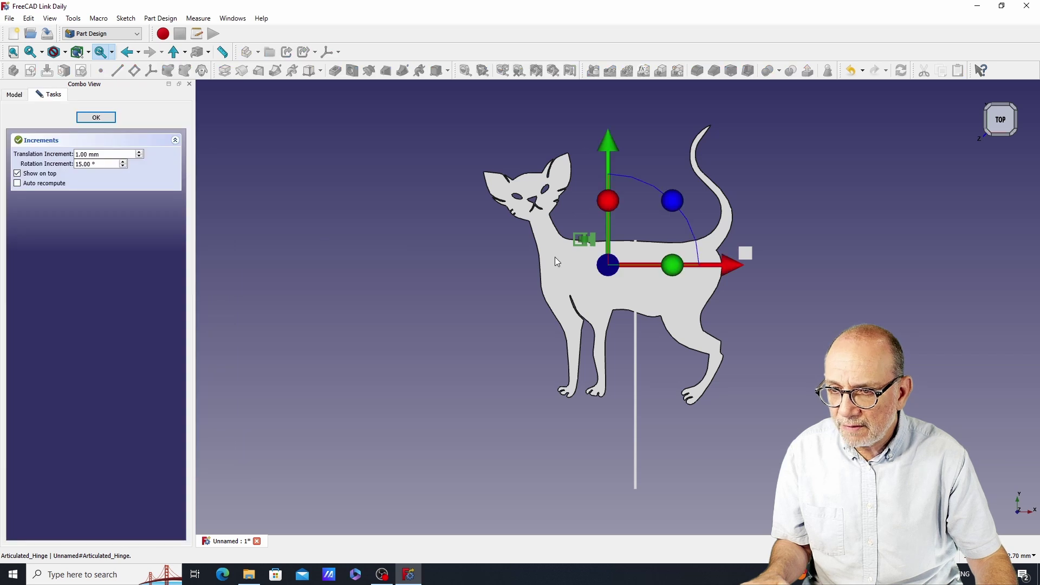
left_click_drag(749, 275, 397, 259)
left_click(96, 118)
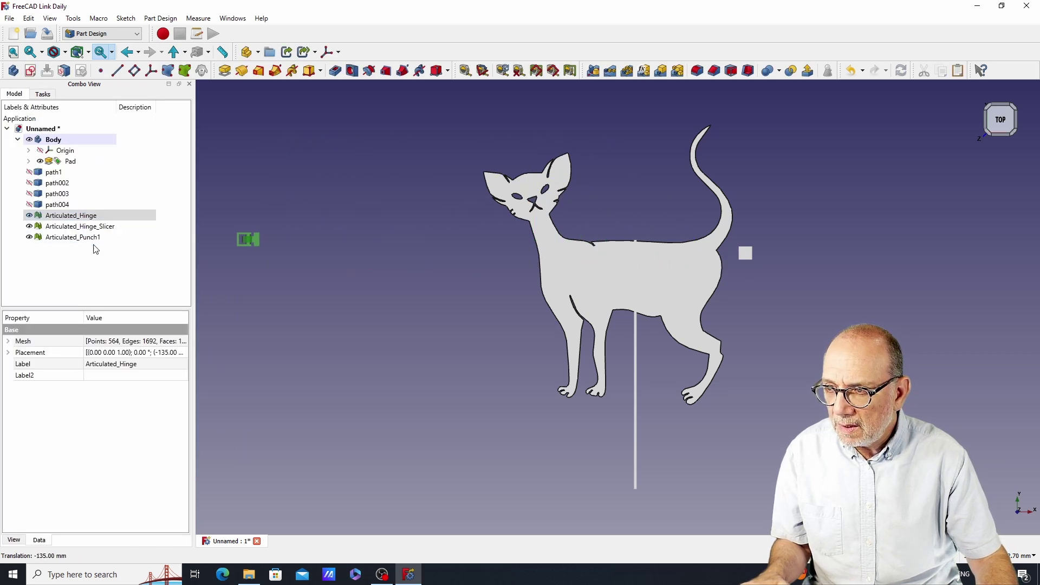
Step: Transform the Articulated_Hinge_Slicer mesh about 142 mm left along X
left_click(93, 227)
right_click(92, 226)
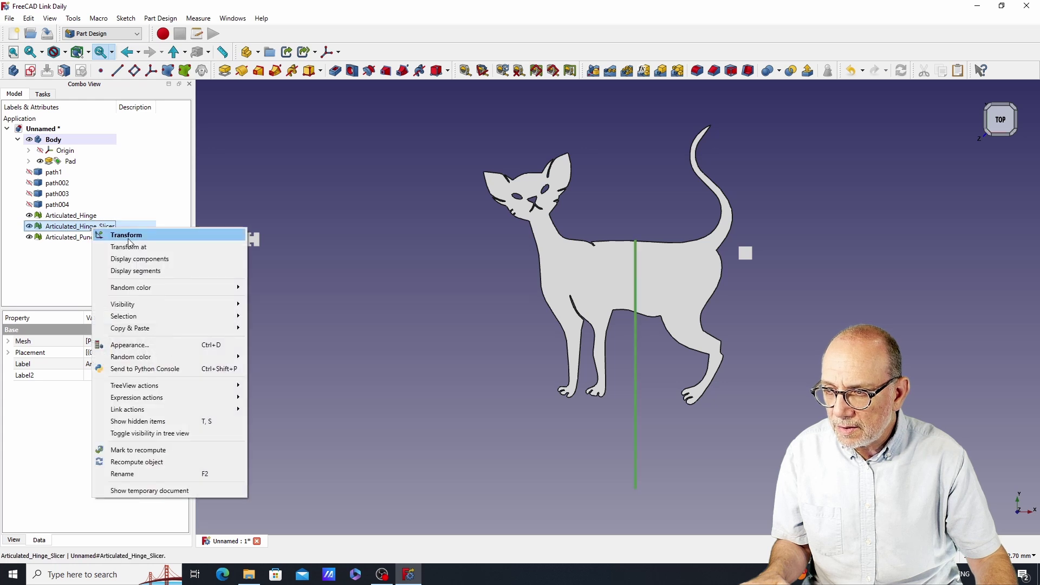
left_click(116, 234)
left_click_drag(732, 272, 378, 265)
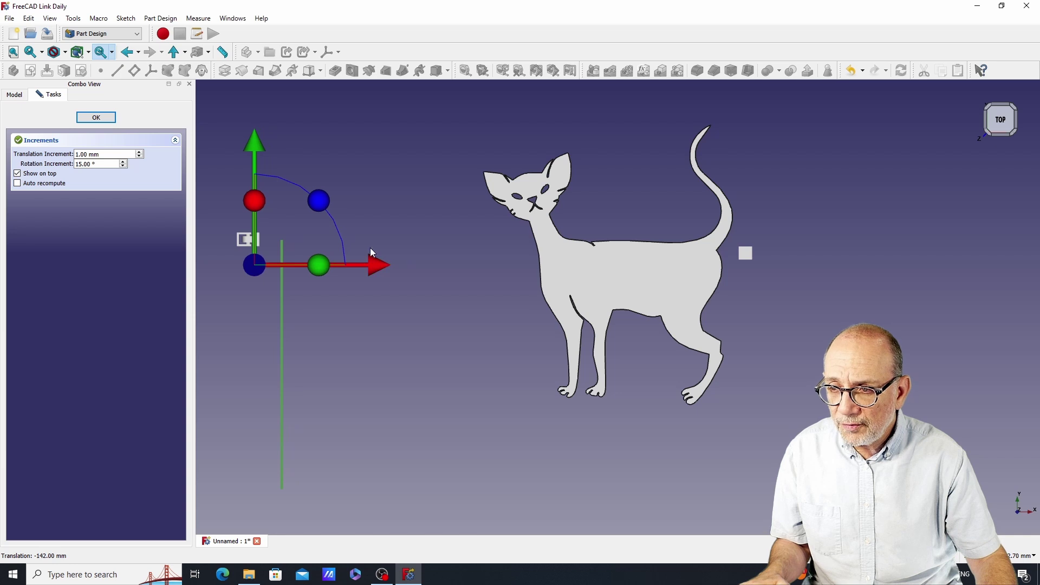
left_click(106, 120)
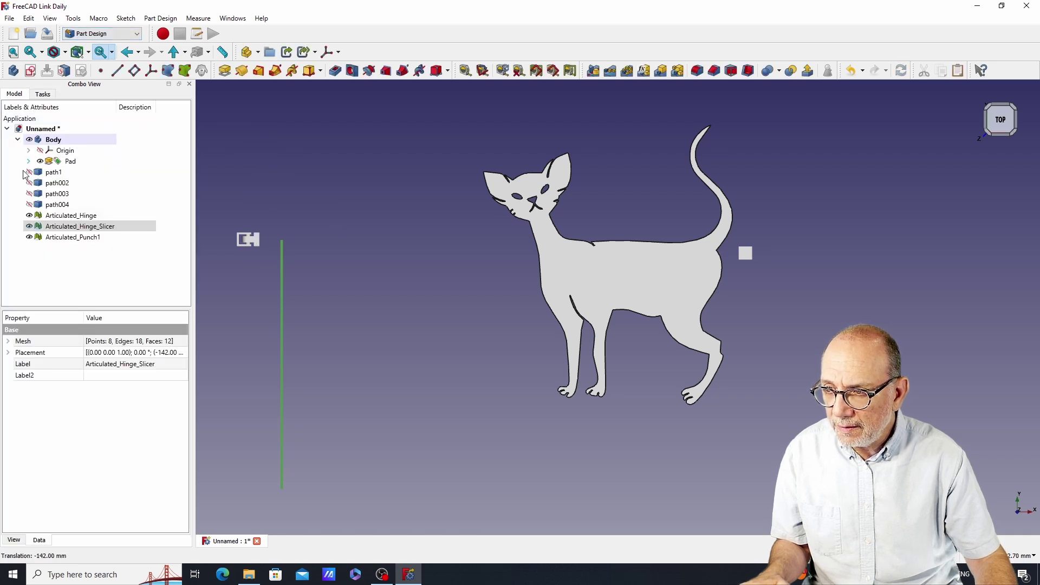
Step: Transform the Articulated_Punch1 mesh about 171 mm left along X, then clear the selection
left_click(65, 238)
right_click(66, 238)
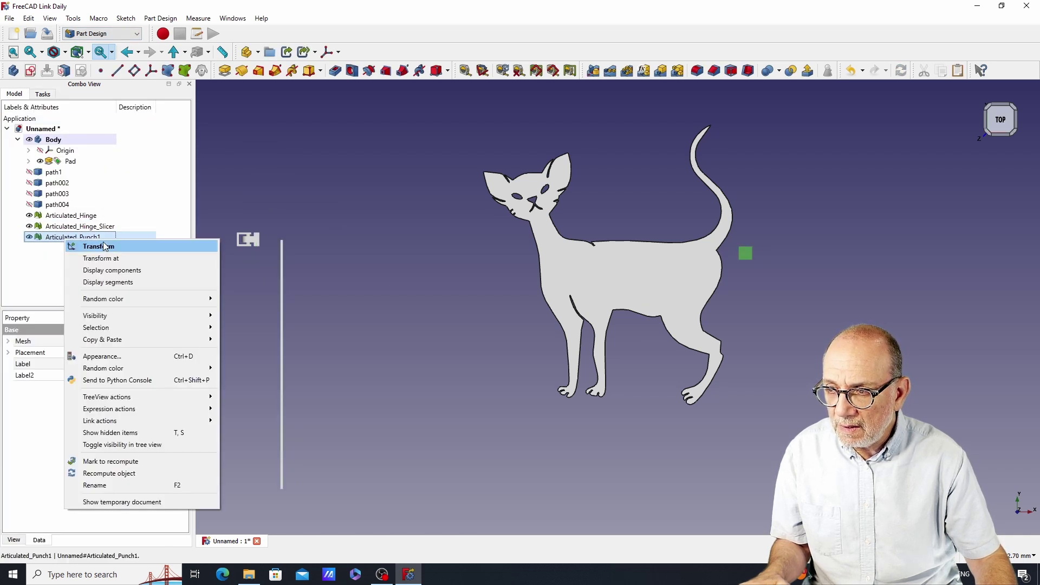
left_click(107, 258)
left_click_drag(737, 267, 304, 256)
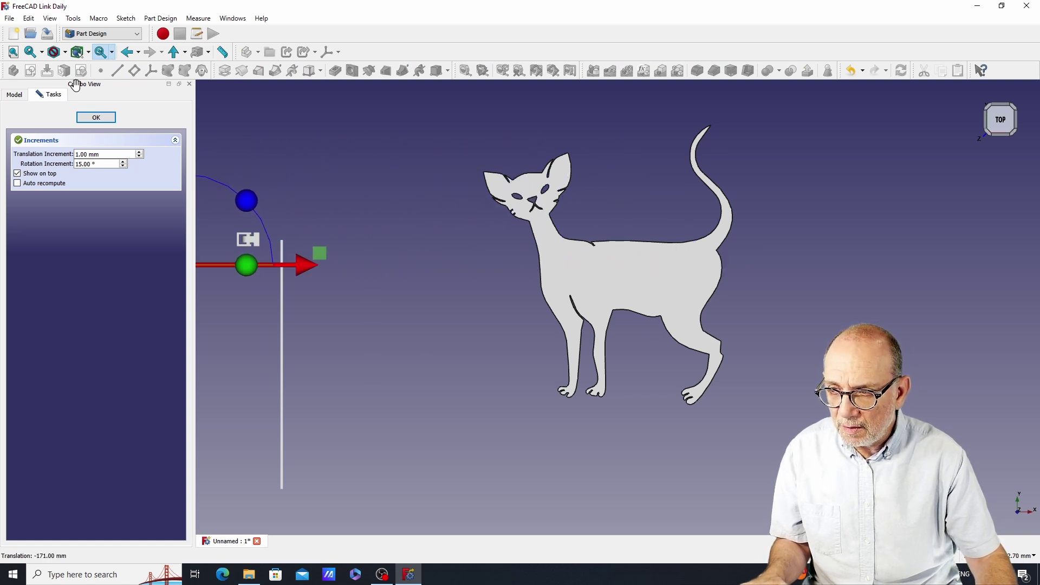
left_click(96, 117)
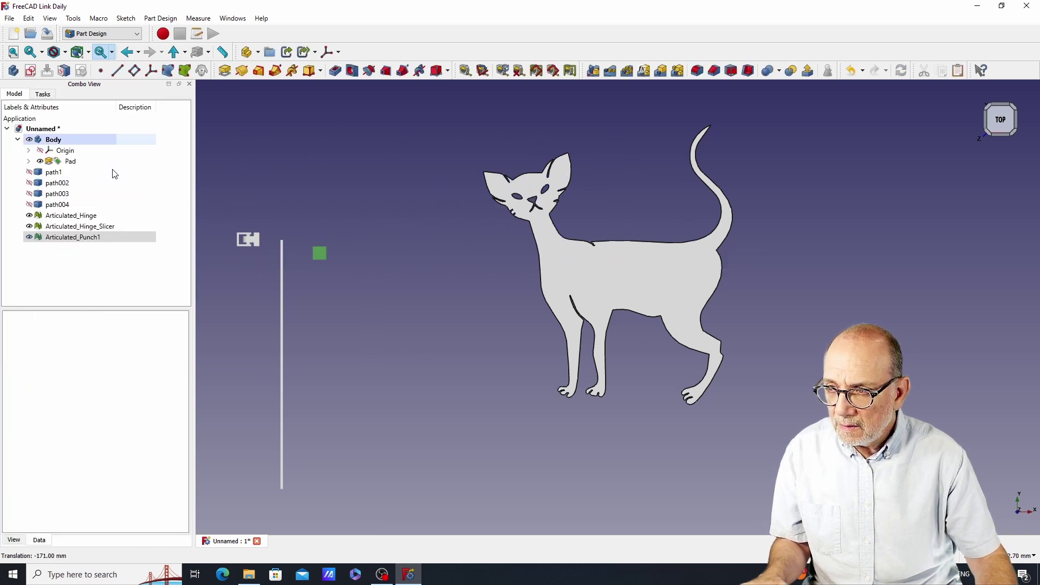
left_click(394, 254)
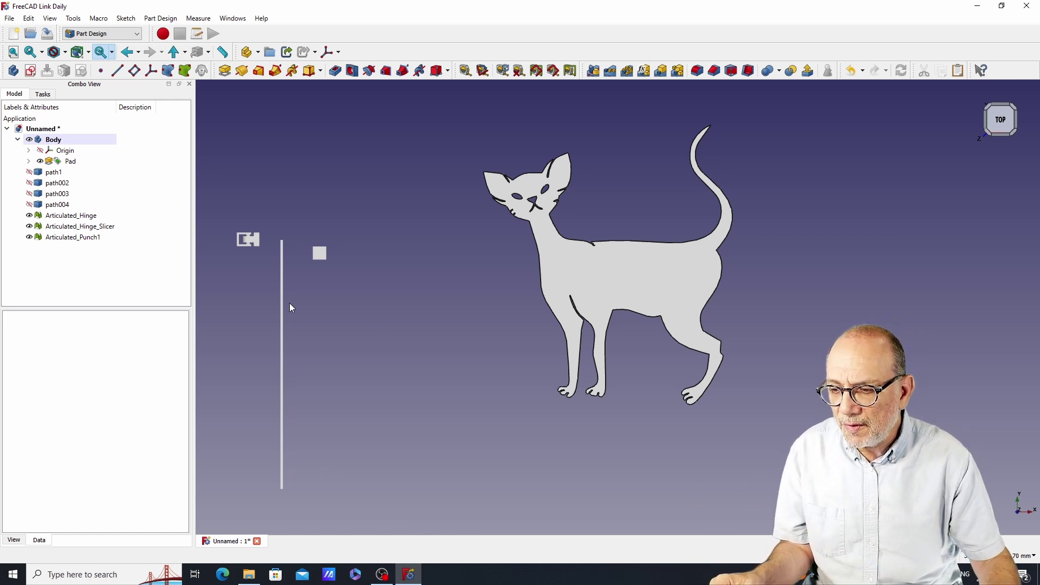
Step: Zoom in on the hinge pieces, inspect the square punch, then select all three Articulated meshes
scroll(281, 252, "up", 3)
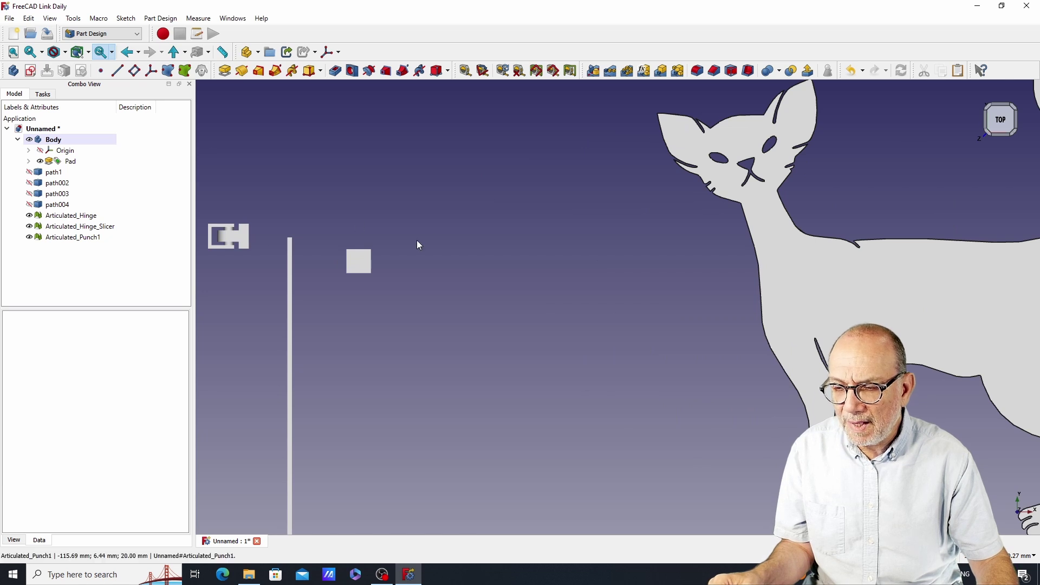
middle_click_drag(455, 249, 547, 212)
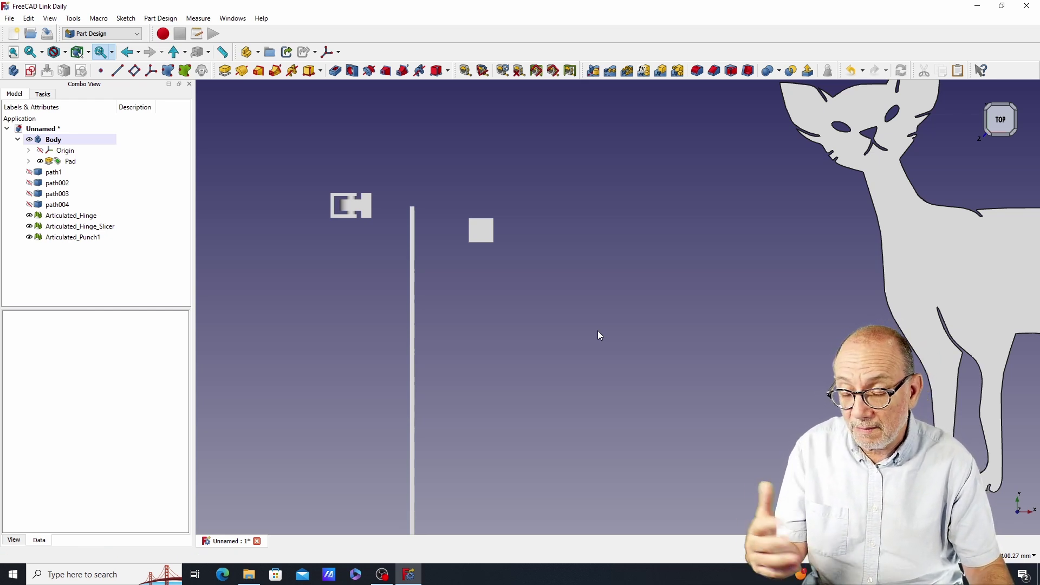
left_click(482, 232)
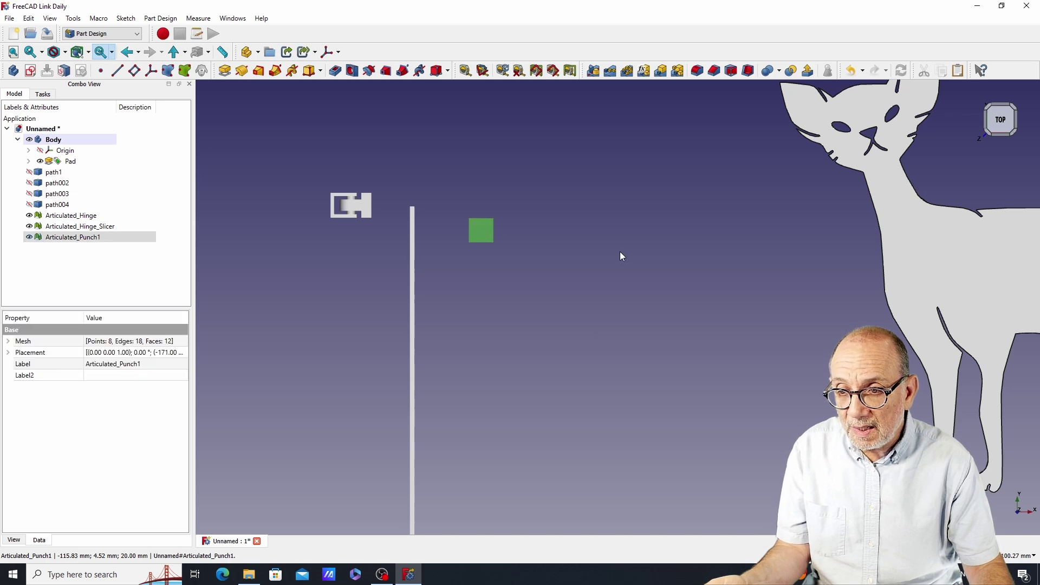
middle_click_drag(622, 255, 495, 259)
key("2")
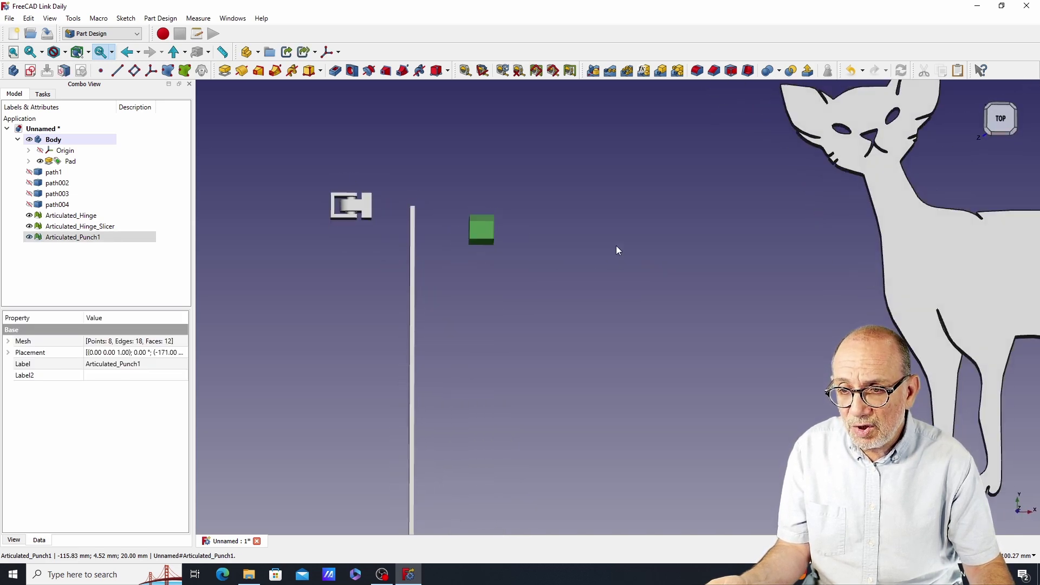
left_click(677, 338)
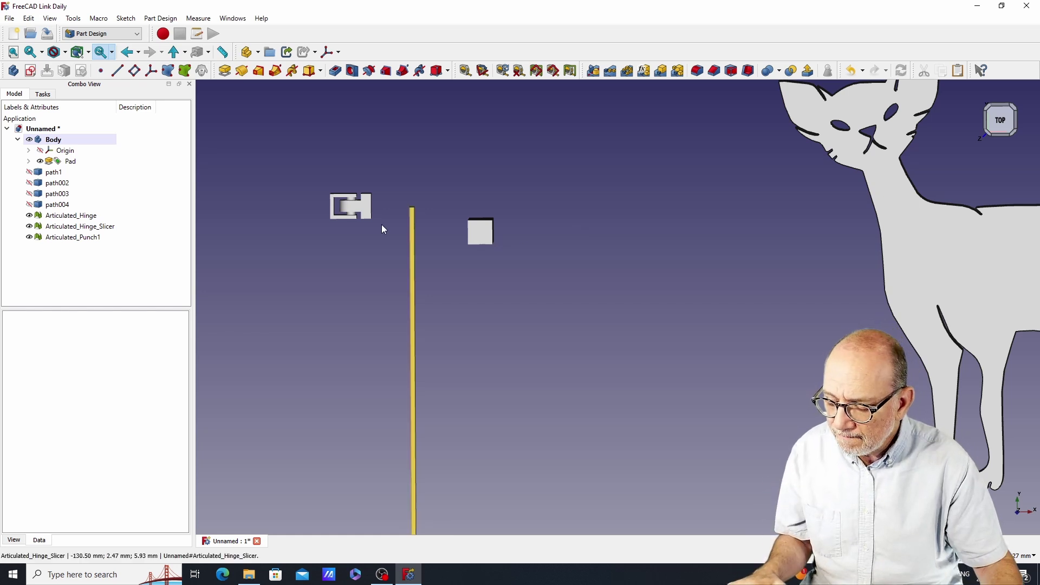
left_click_drag(74, 219, 75, 238)
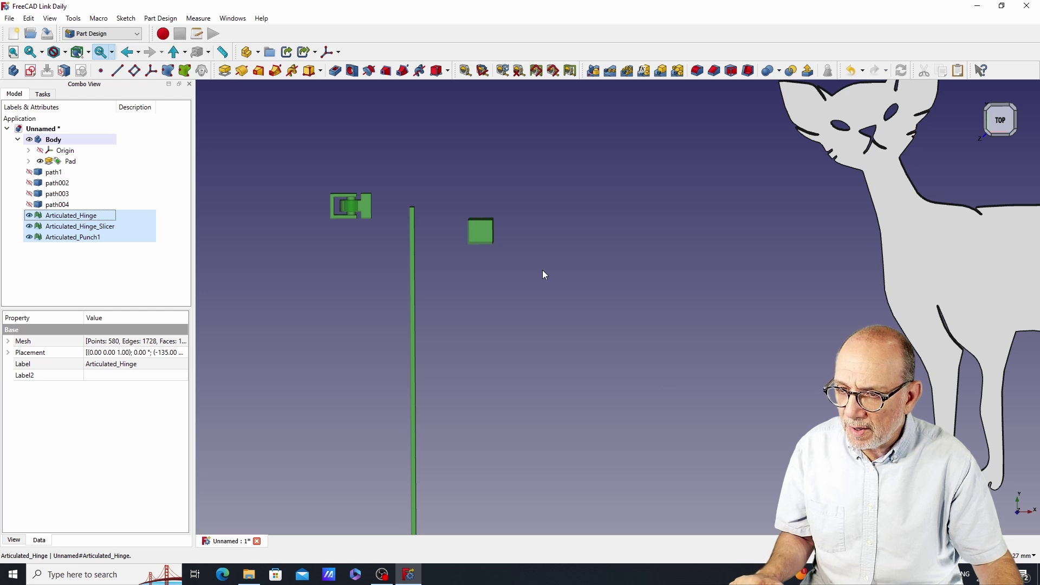
Step: In the Part workbench, create shapes from the three selected hinge meshes
left_click(136, 36)
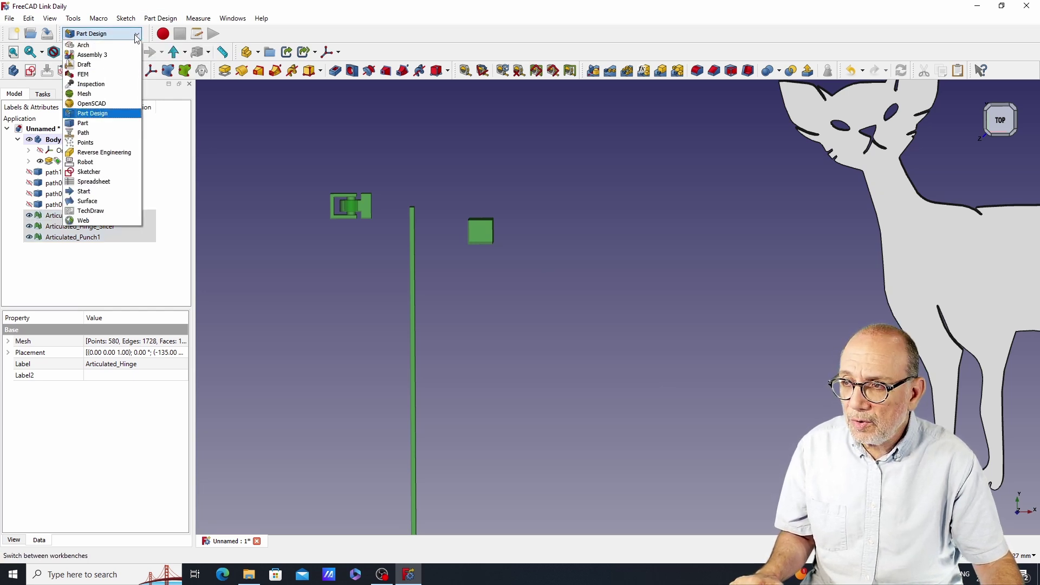
left_click(107, 128)
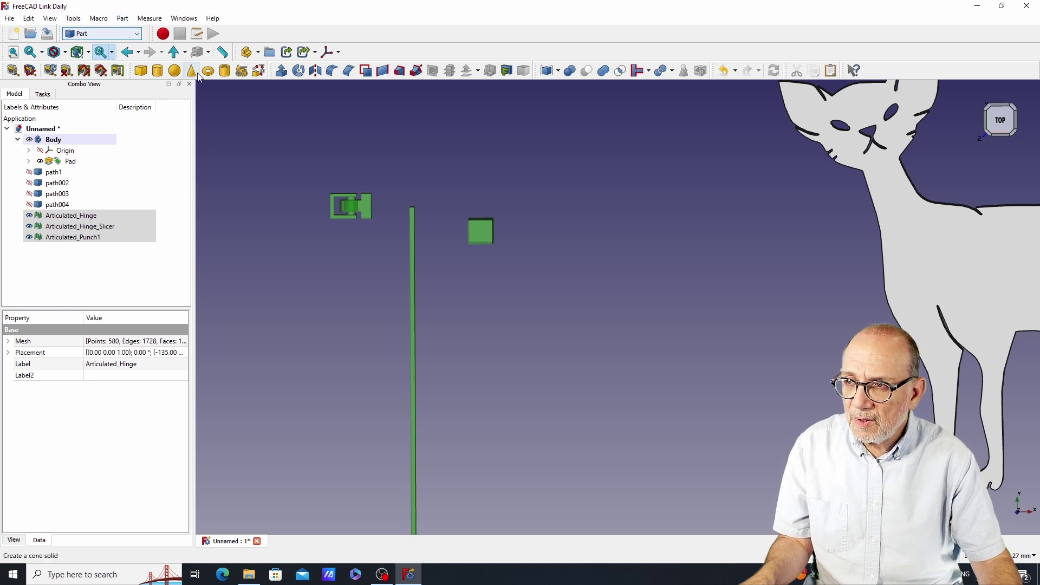
left_click(122, 19)
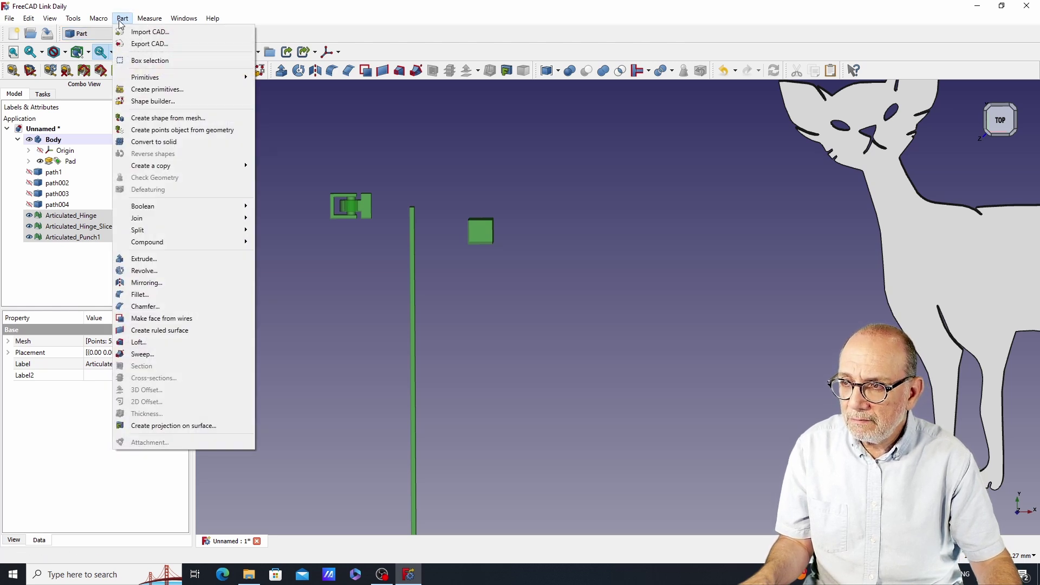
left_click(165, 119)
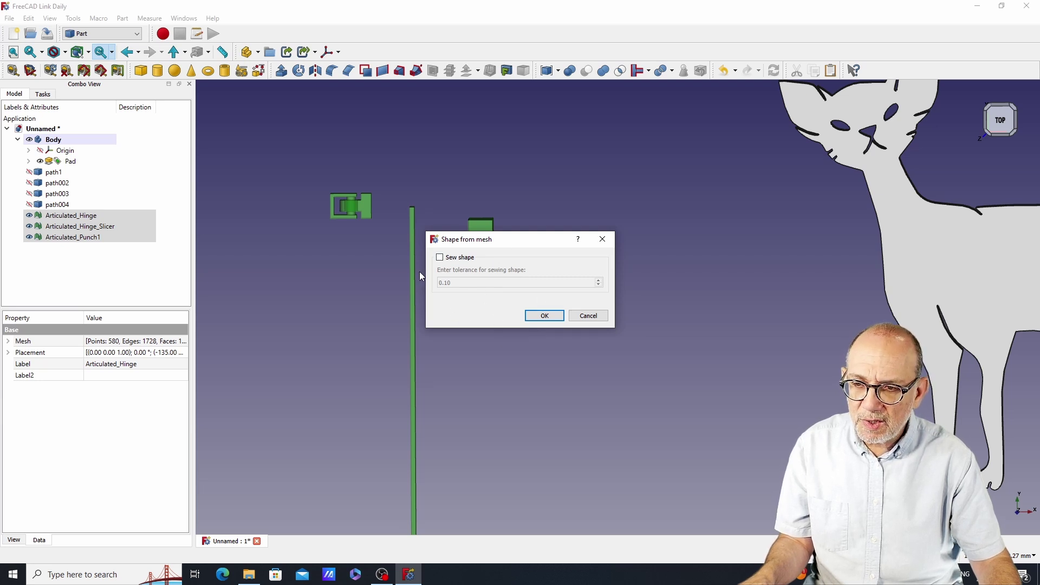
left_click(543, 316)
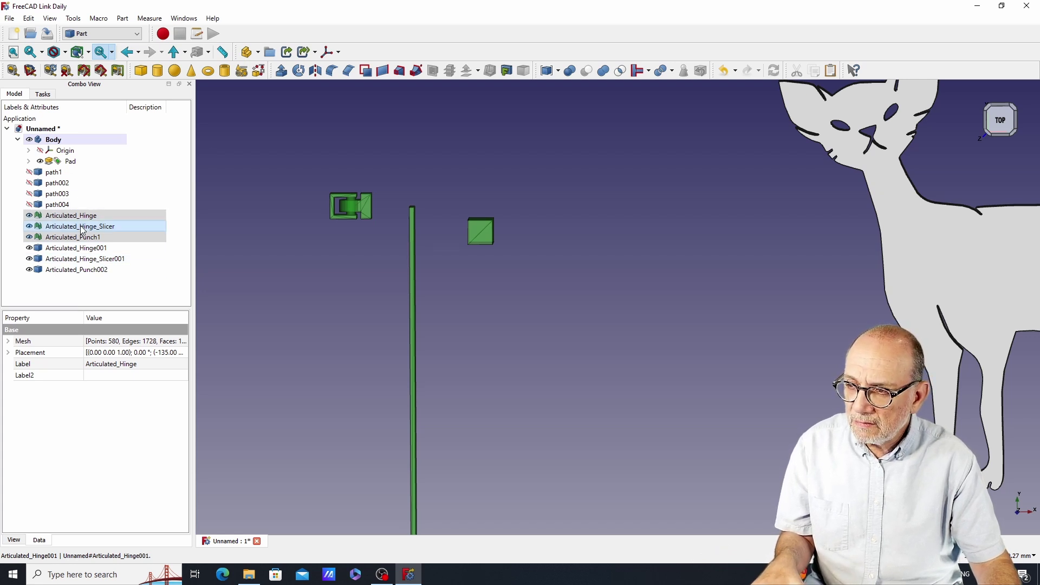
Step: Hide the original meshes and select Articulated_Hinge001 through Articulated_Punch002
key("space")
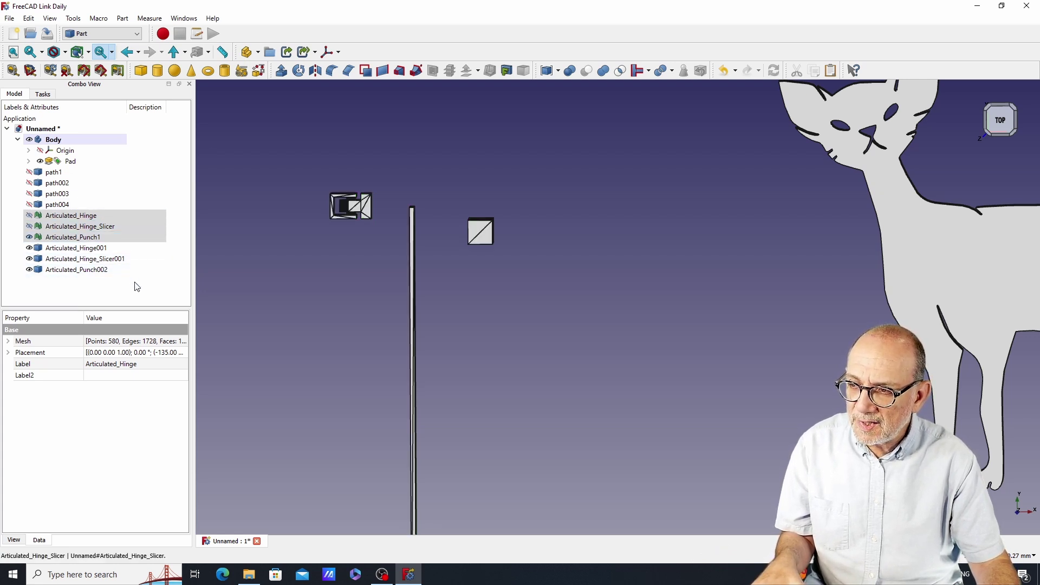
left_click(95, 251)
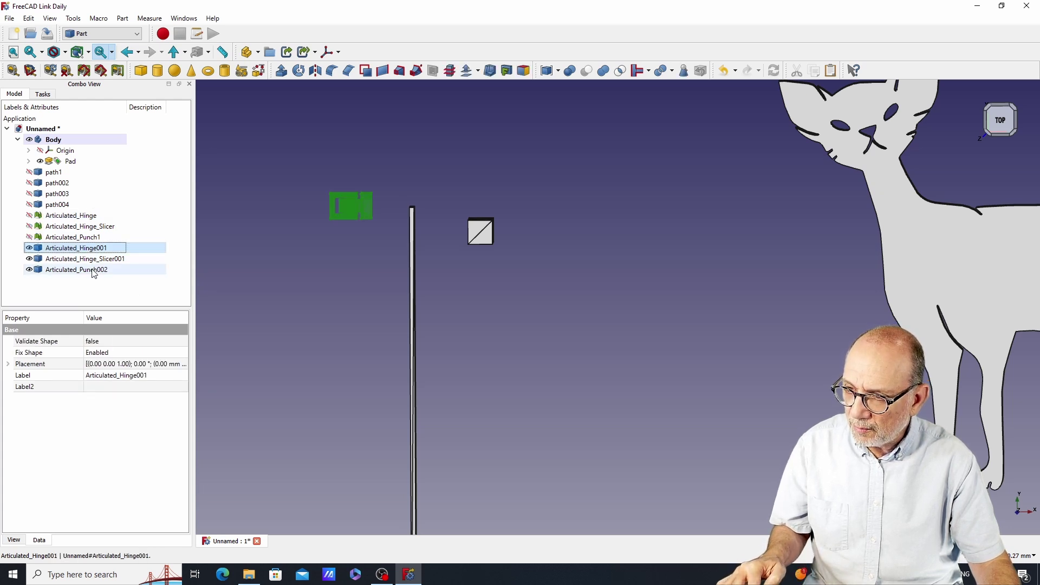
left_click(97, 271, "shift")
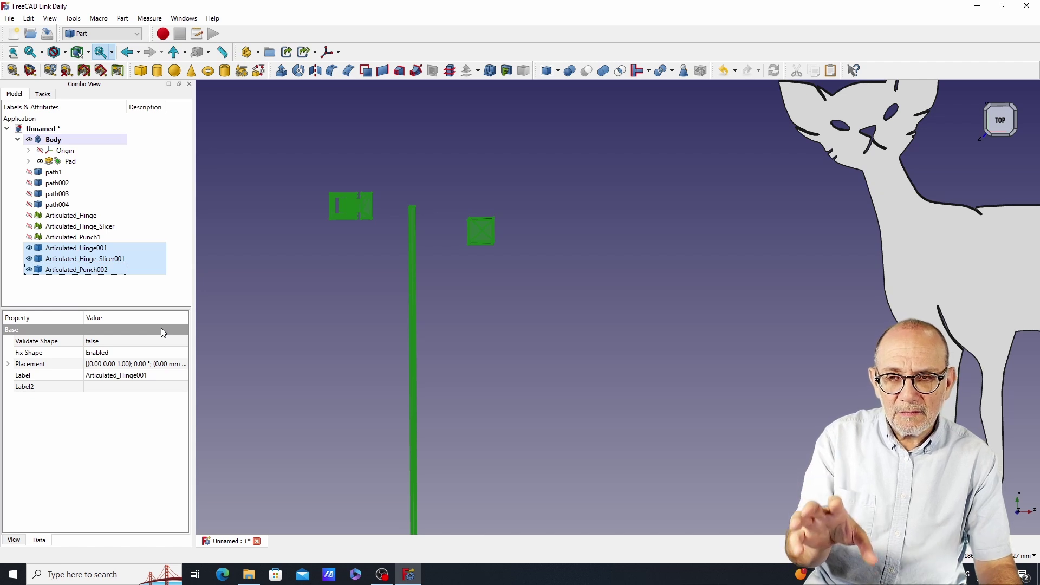
Step: Convert the three hinge shapes to solids, hide the shapes, and select the three Solid objects
left_click(123, 18)
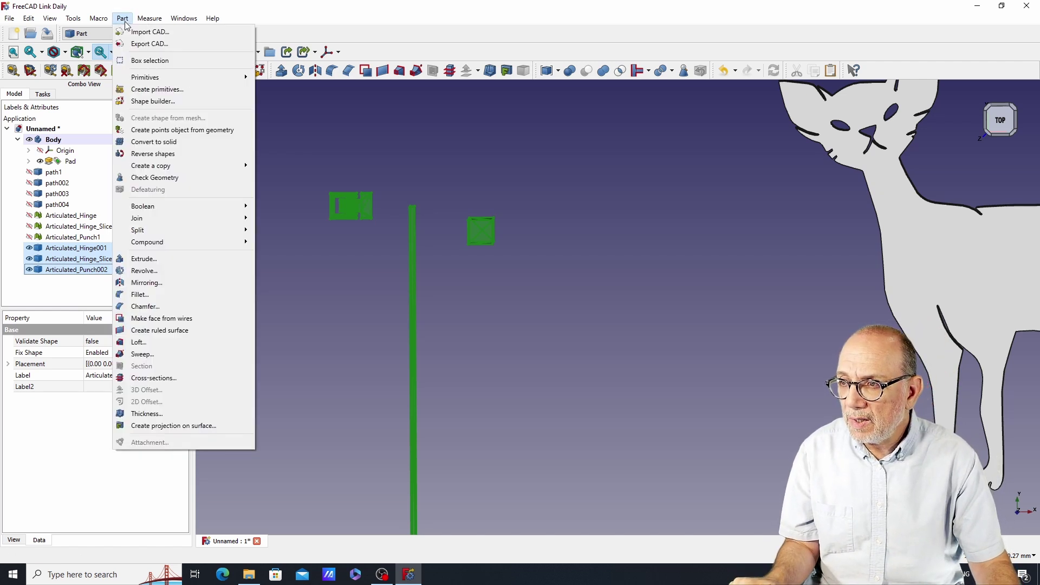
left_click(155, 143)
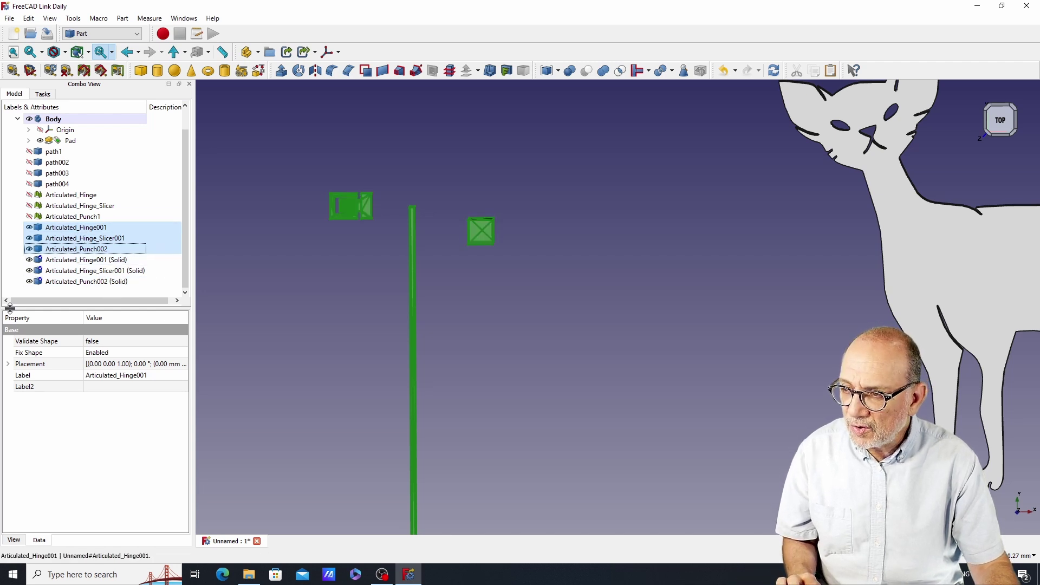
key("space")
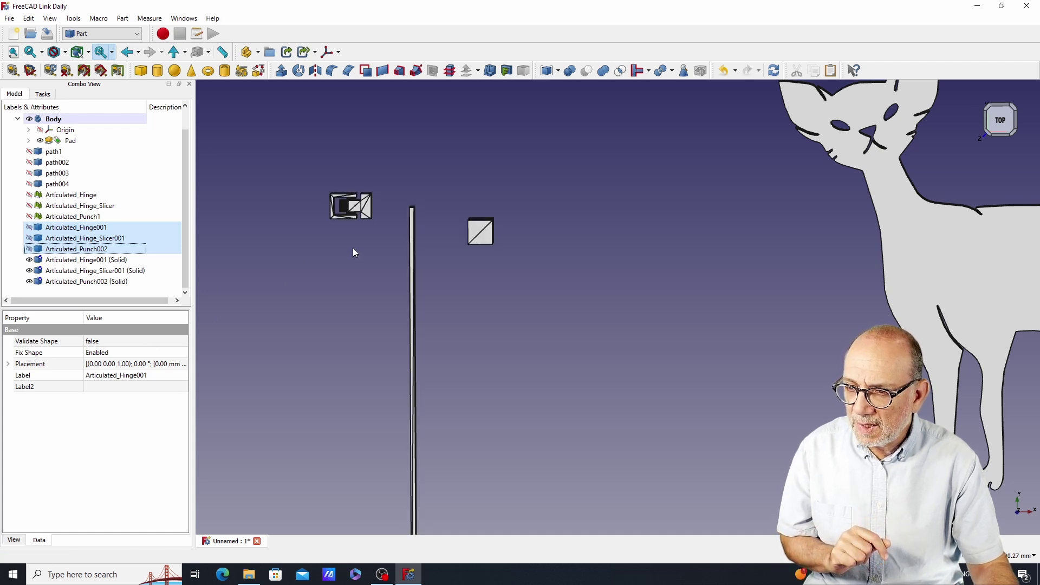
scroll(331, 168, "up", 6)
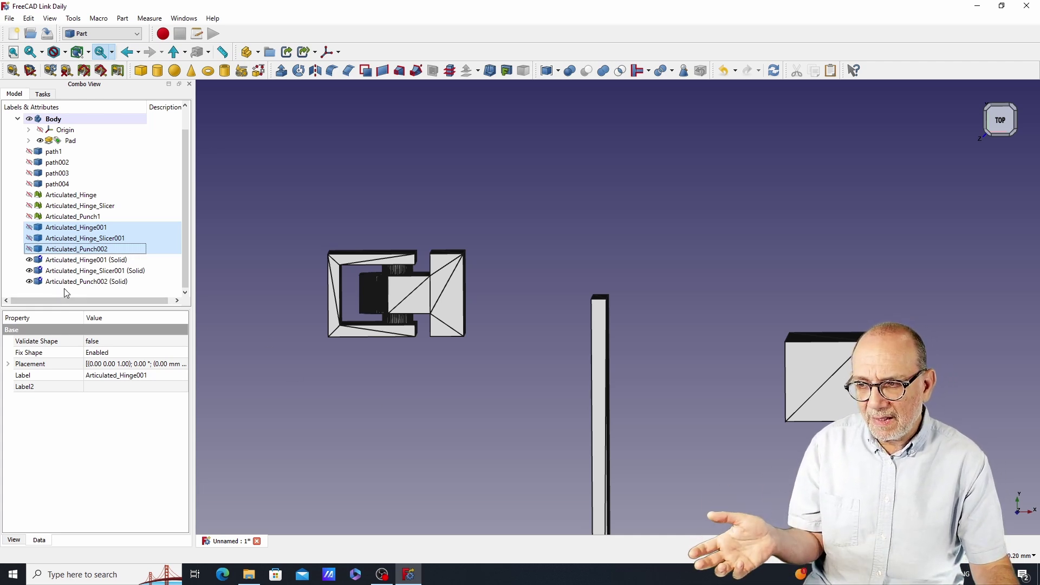
left_click(88, 281)
Step: Apply Part > Create a copy > Refine shape to the three (Solid) hinge objects, then orbit to check them
left_click(81, 261, "shift")
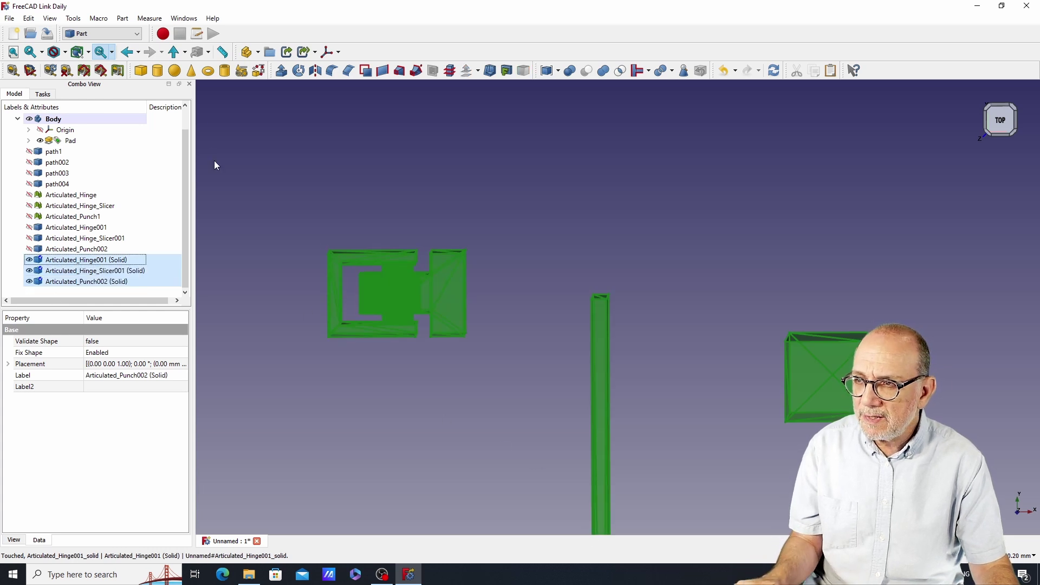
left_click(122, 19)
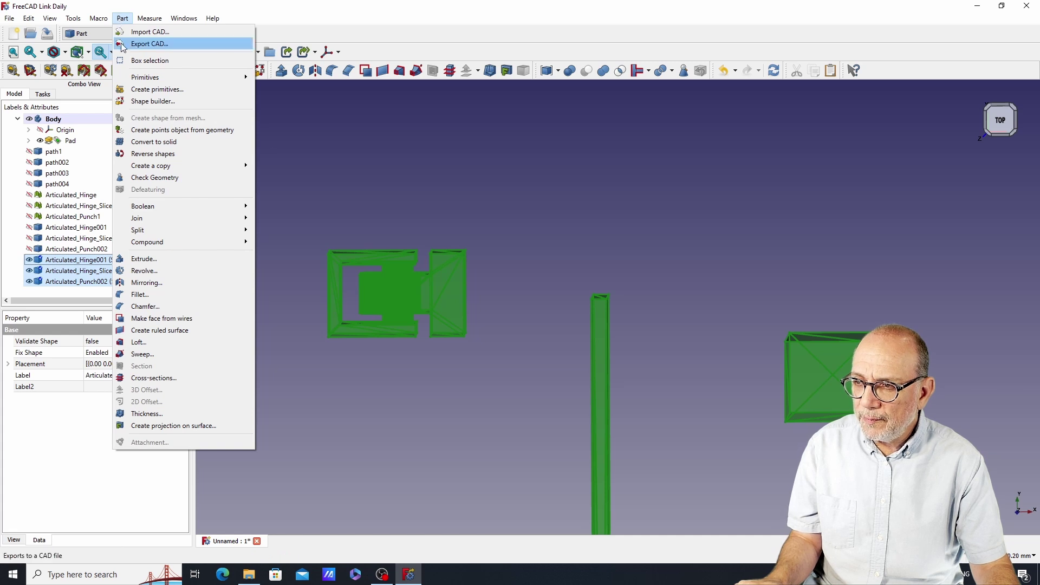
mouse_move(171, 171)
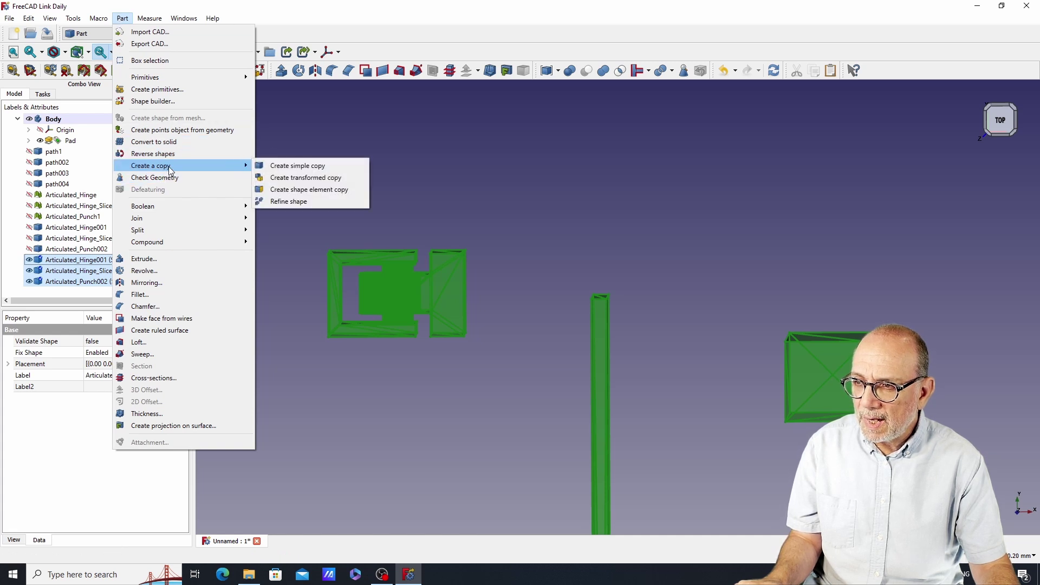
left_click(290, 202)
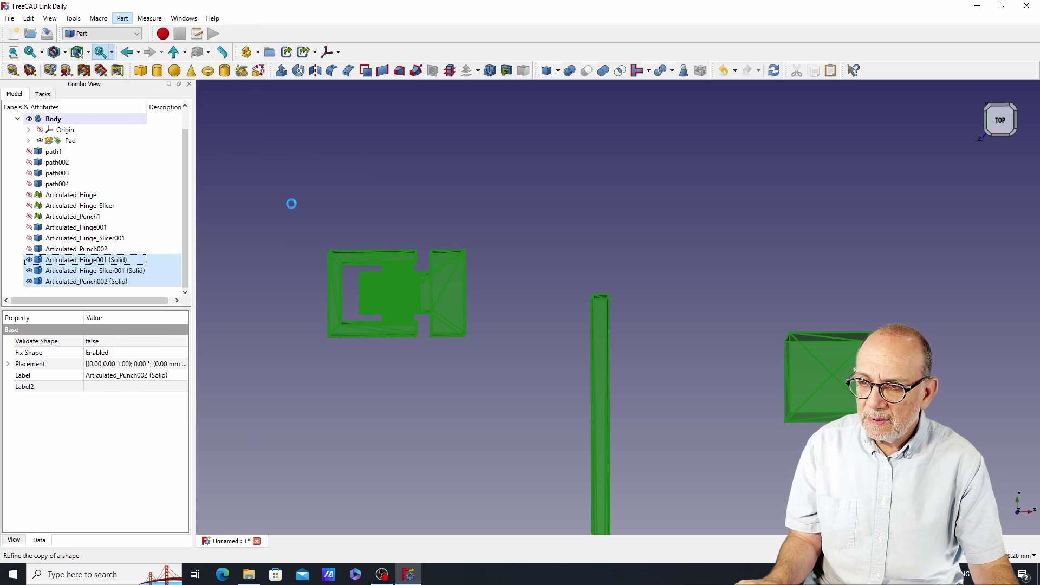
middle_click_drag(697, 181, 889, 293)
Step: Recentre the view on the whole cat and select Articulated_Hinge_Slicer001 (Solid)001 in the tree
scroll(903, 292, "down", 6)
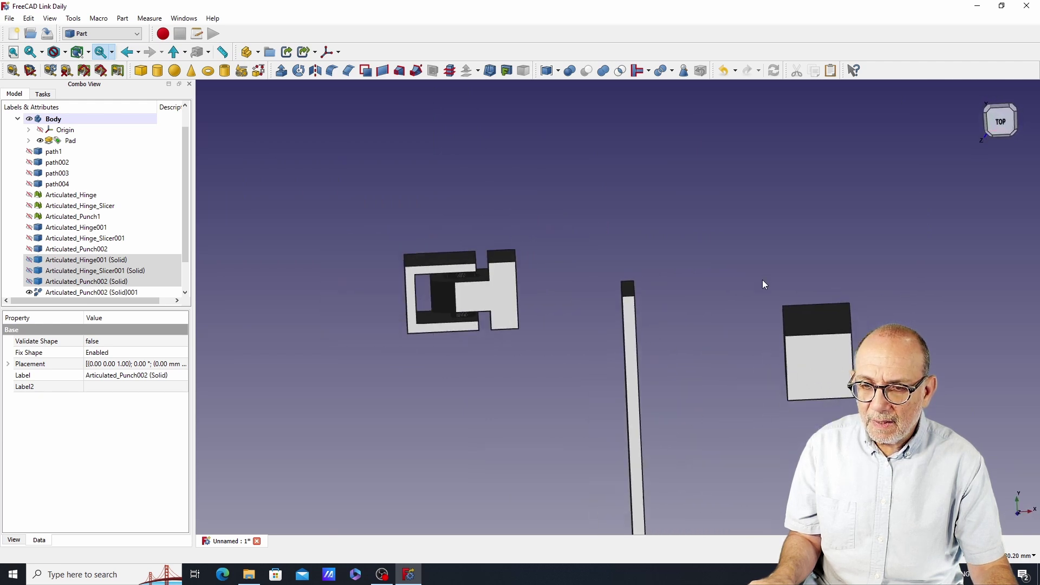
mouse_move(834, 325)
middle_mouse_down()
mouse_move(599, 249)
mouse_move(553, 254)
middle_mouse_up()
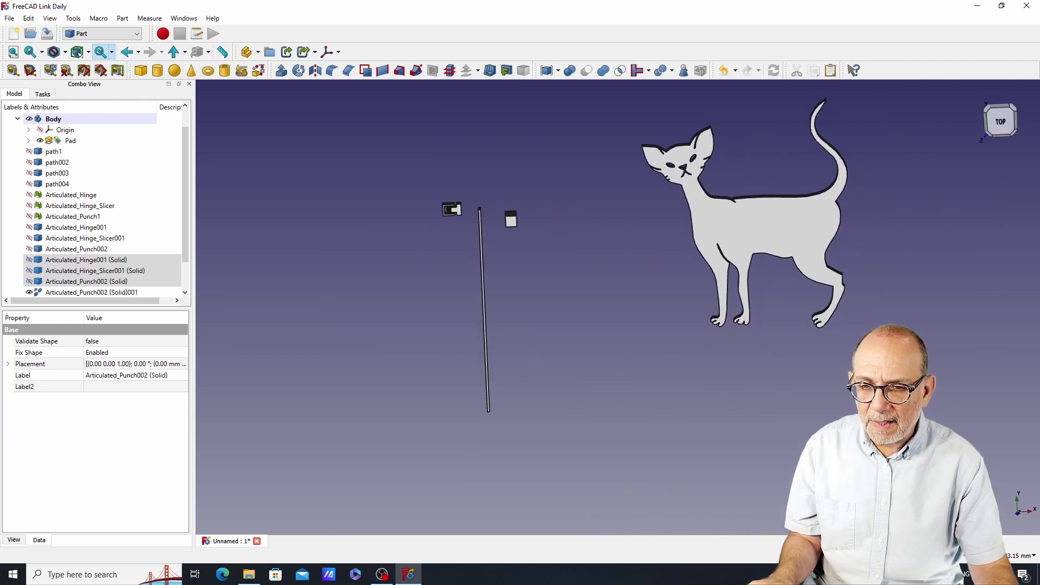
mouse_move(930, 245)
middle_mouse_down()
mouse_move(926, 277)
mouse_move(867, 368)
mouse_move(809, 408)
mouse_move(801, 427)
middle_mouse_up()
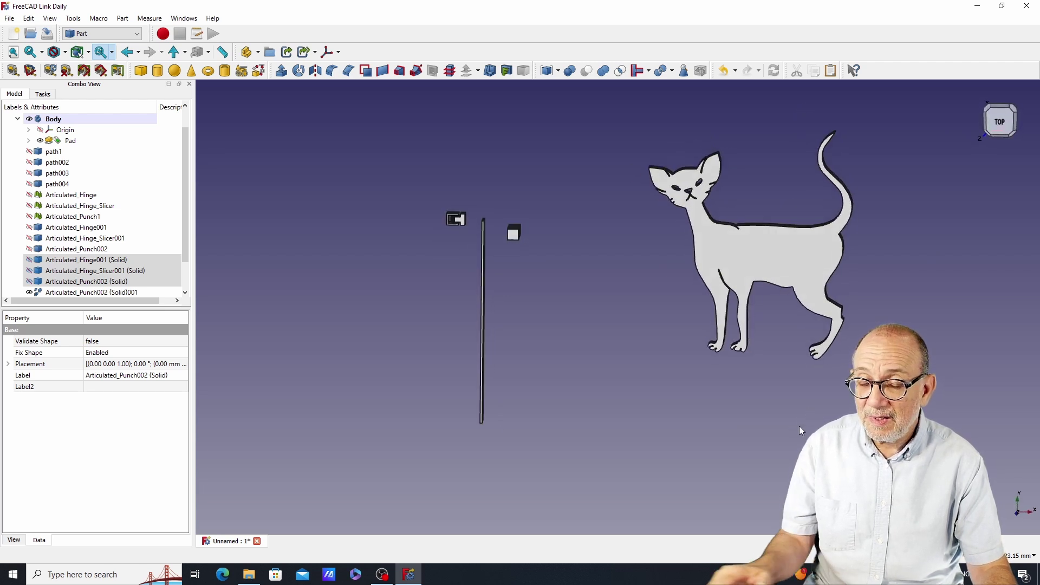
middle_click_drag(768, 174, 657, 185)
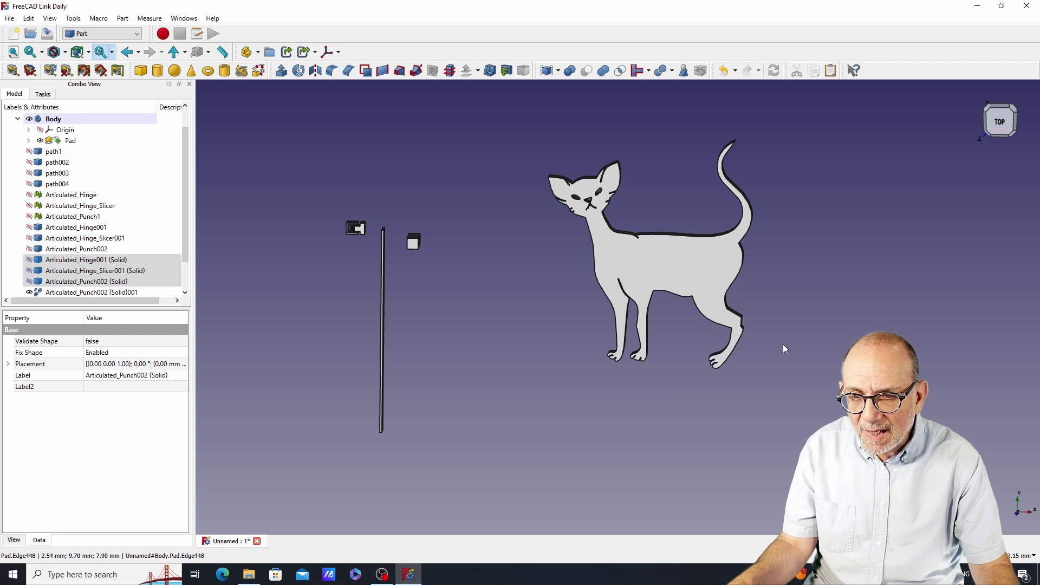
scroll(667, 262, "up", 2)
middle_click_drag(443, 284, 483, 281)
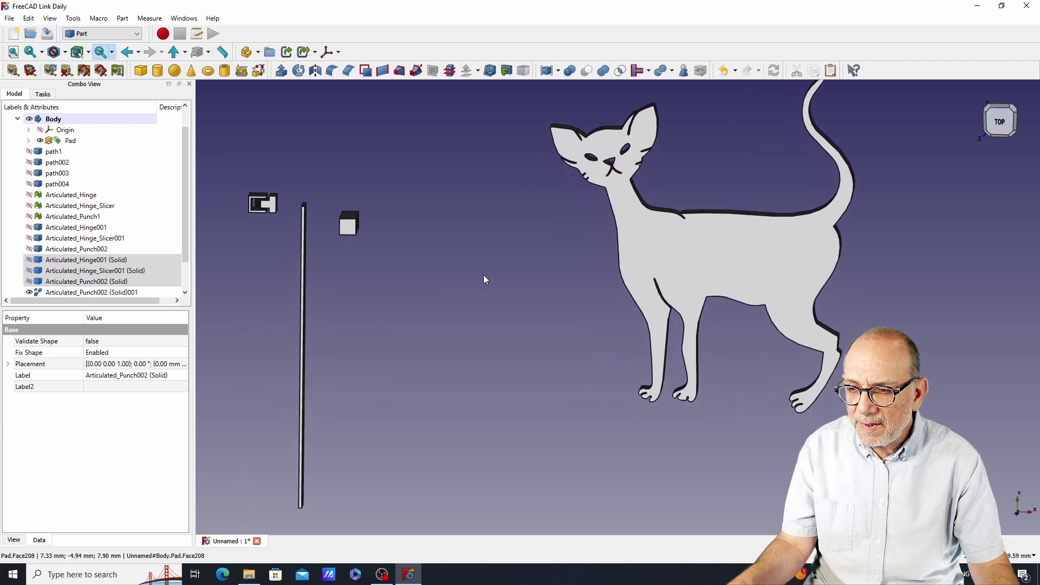
left_click(463, 297)
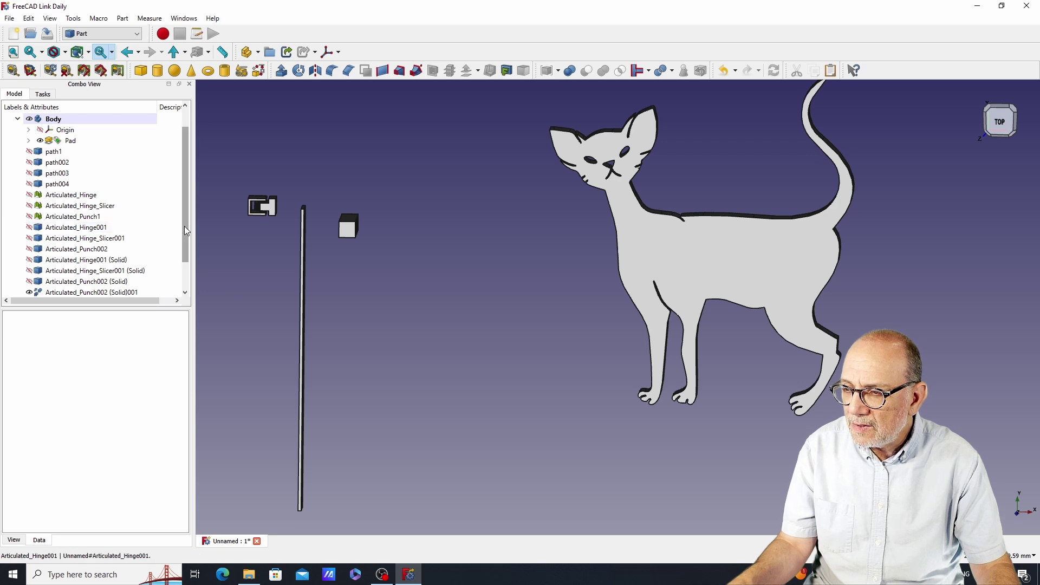
left_click_drag(184, 226, 193, 276)
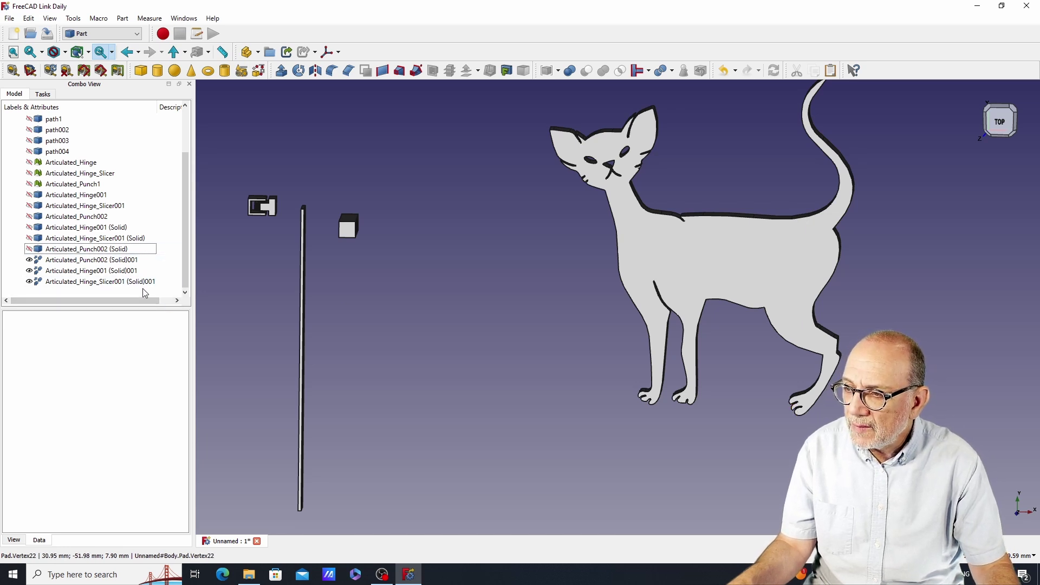
left_click(88, 283)
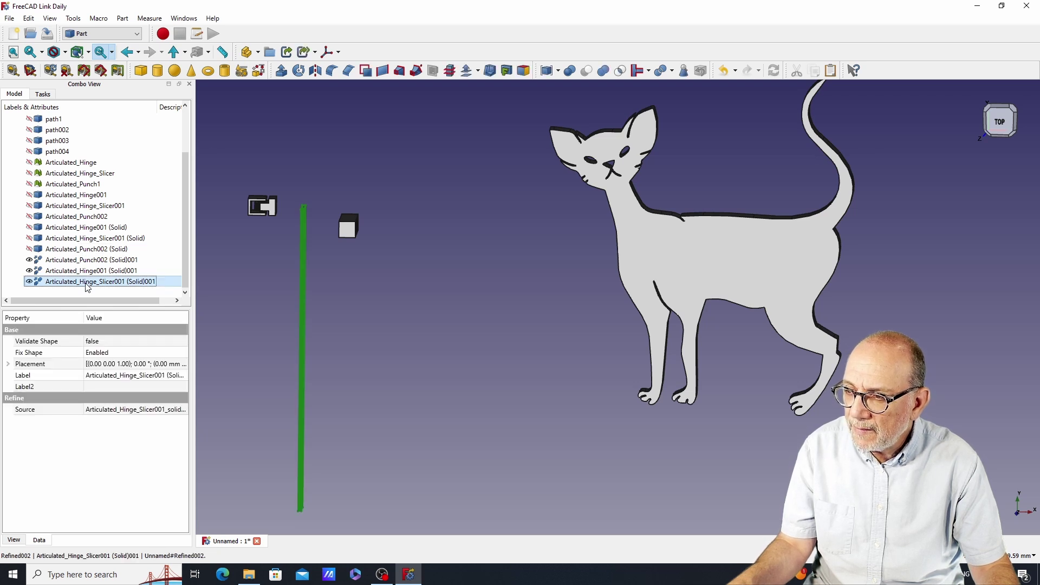
Step: Transform the refined slicer rod 132 mm along X and 25 mm along Y onto the cat's body
right_click(89, 283)
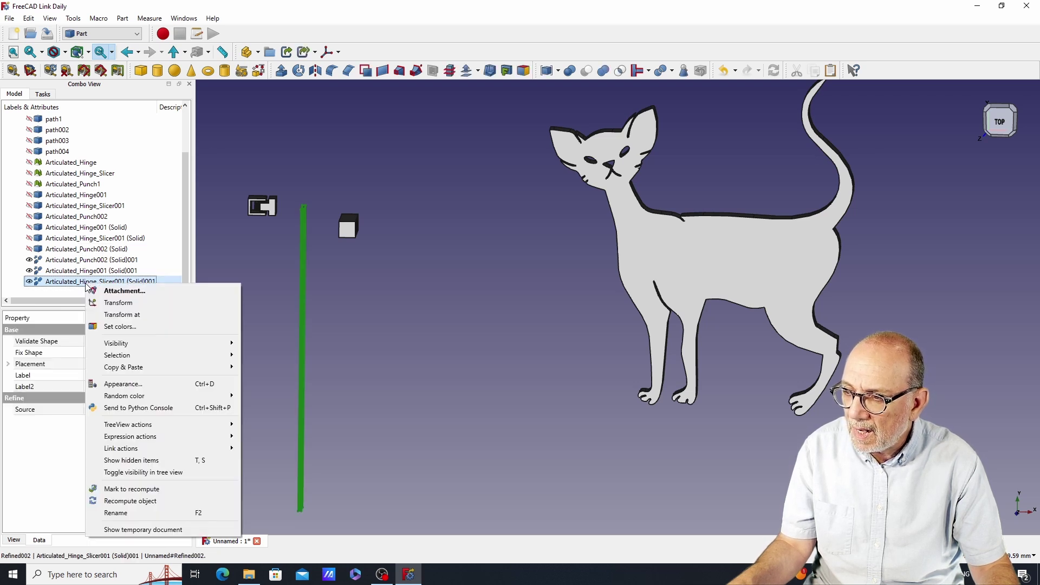
left_click(117, 303)
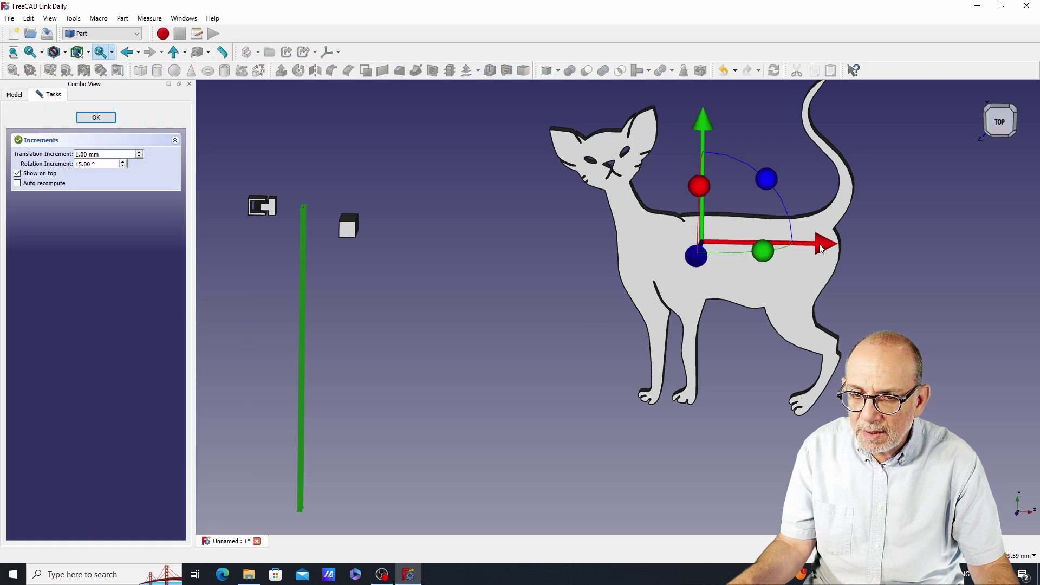
left_click_drag(822, 248, 1039, 230)
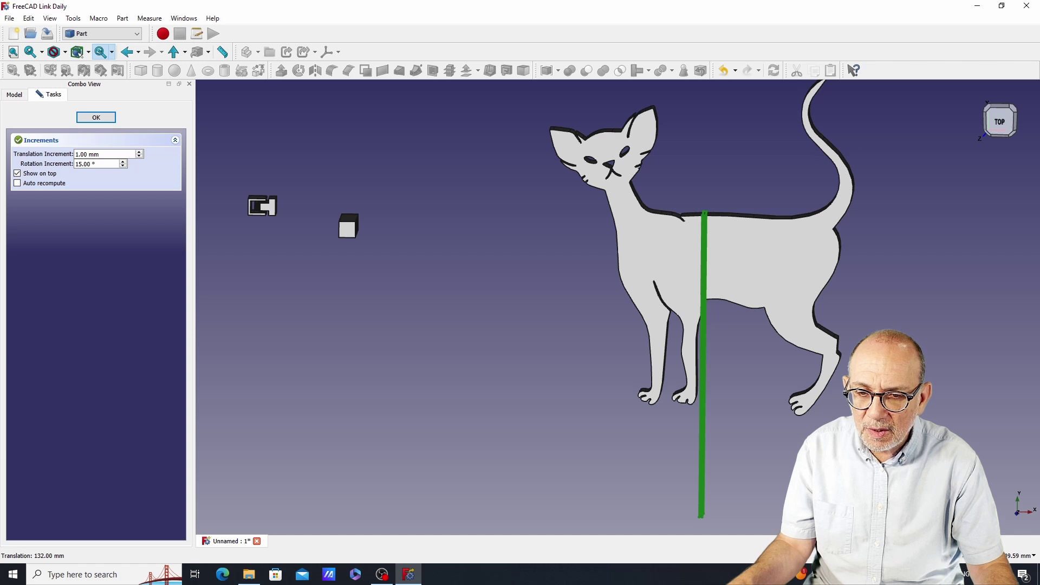
middle_click_drag(609, 287, 302, 337)
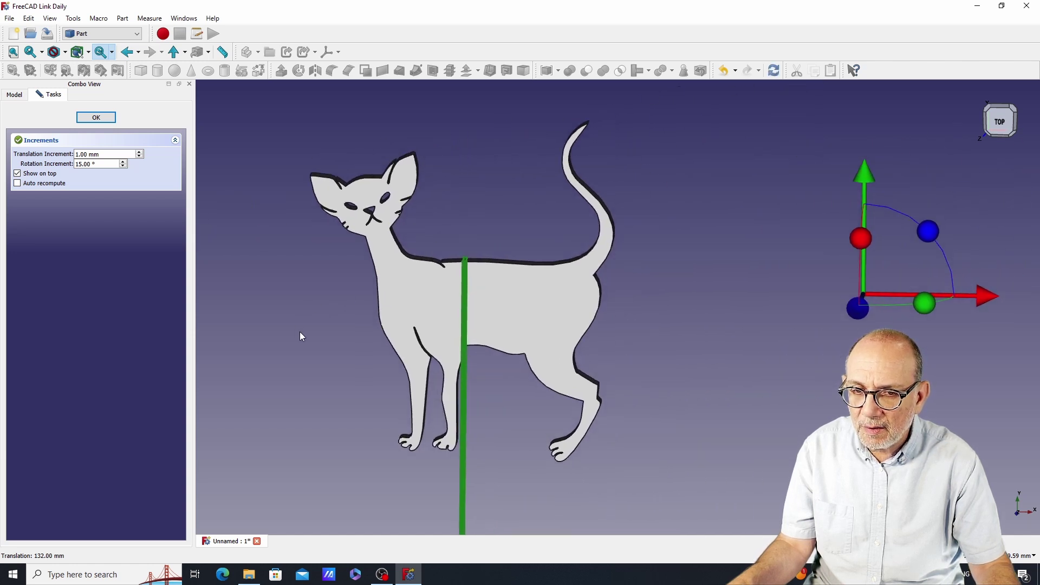
left_click_drag(880, 193, 880, 107)
middle_click_drag(750, 315, 808, 288)
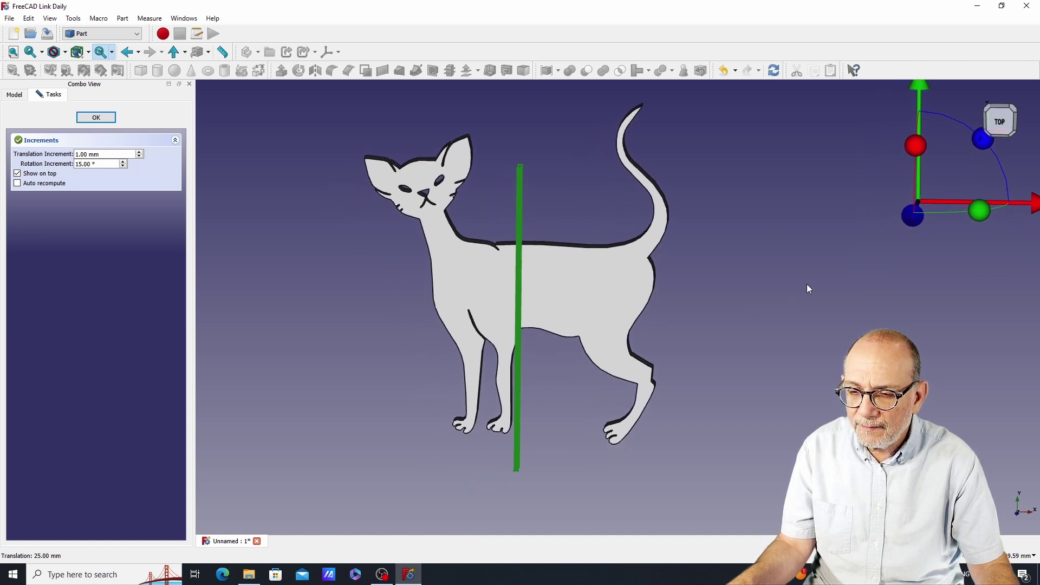
middle_click_drag(348, 357, 358, 360)
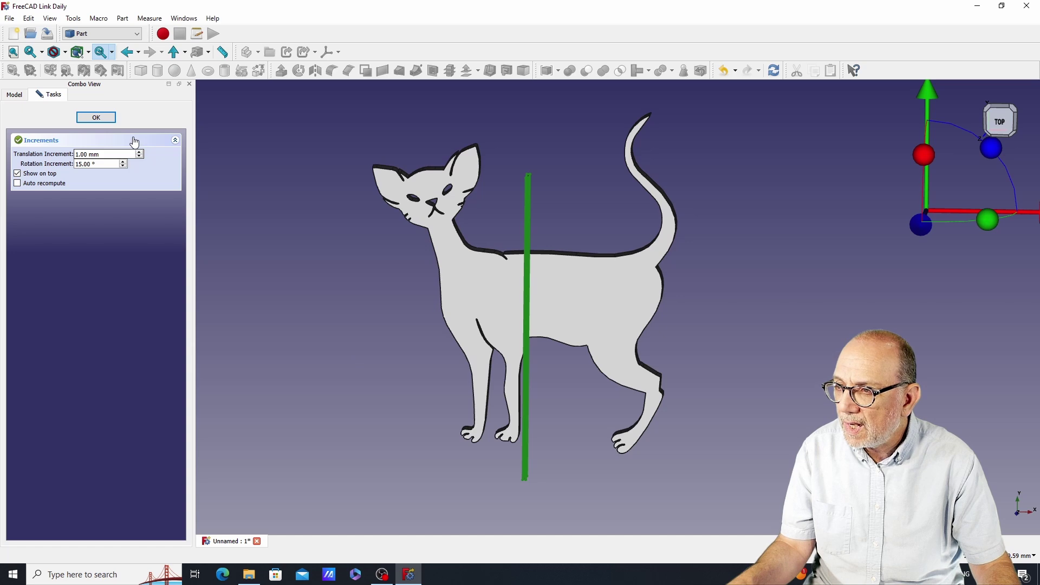
left_click(97, 118)
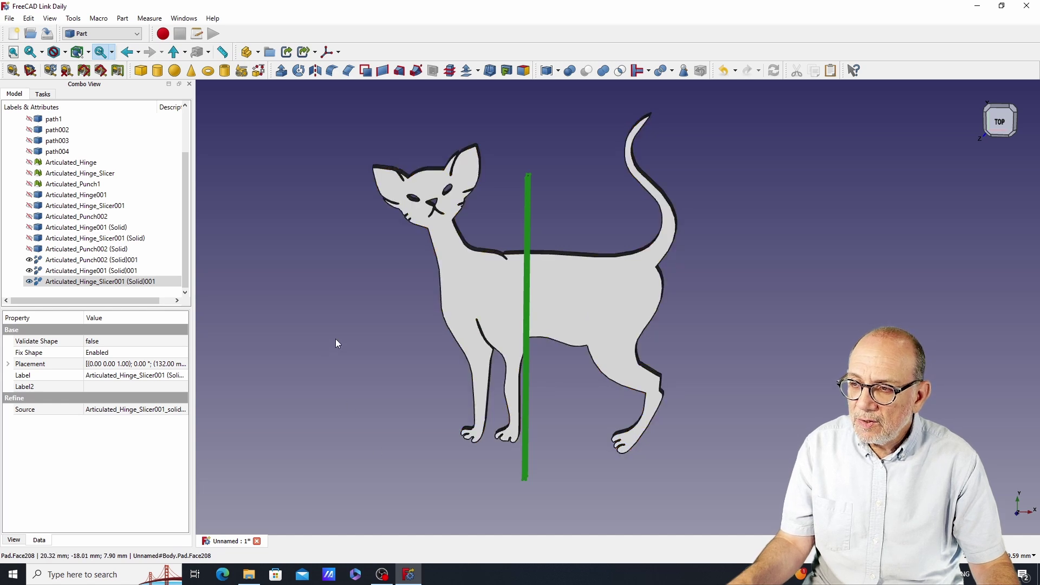
Step: Copy the refined slicer rod alone, excluding its Articulated_Hinge_Slicer001 (Solid) dependency
left_click(239, 314)
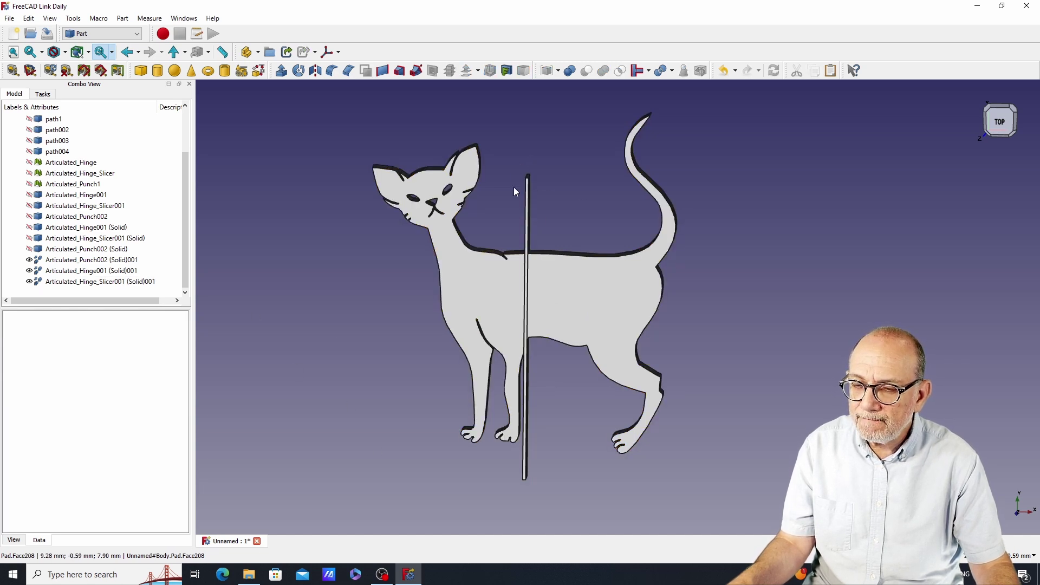
right_click(75, 287)
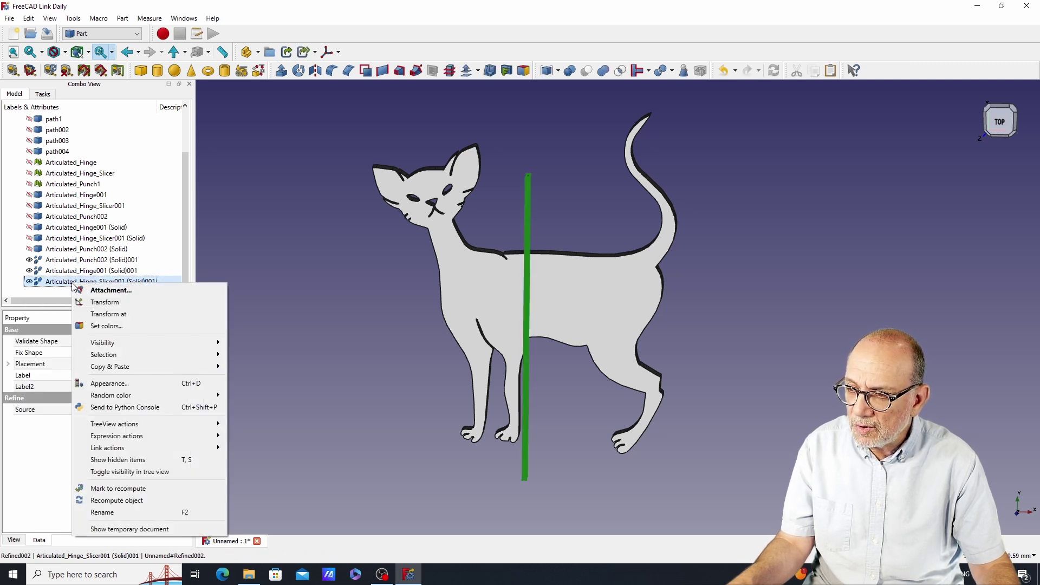
mouse_move(121, 372)
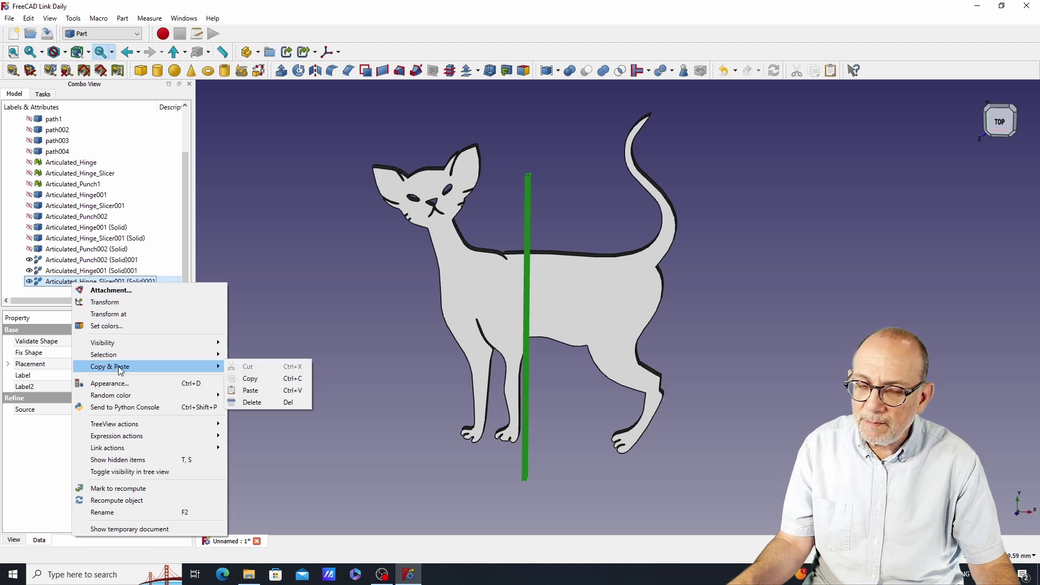
left_click(262, 379)
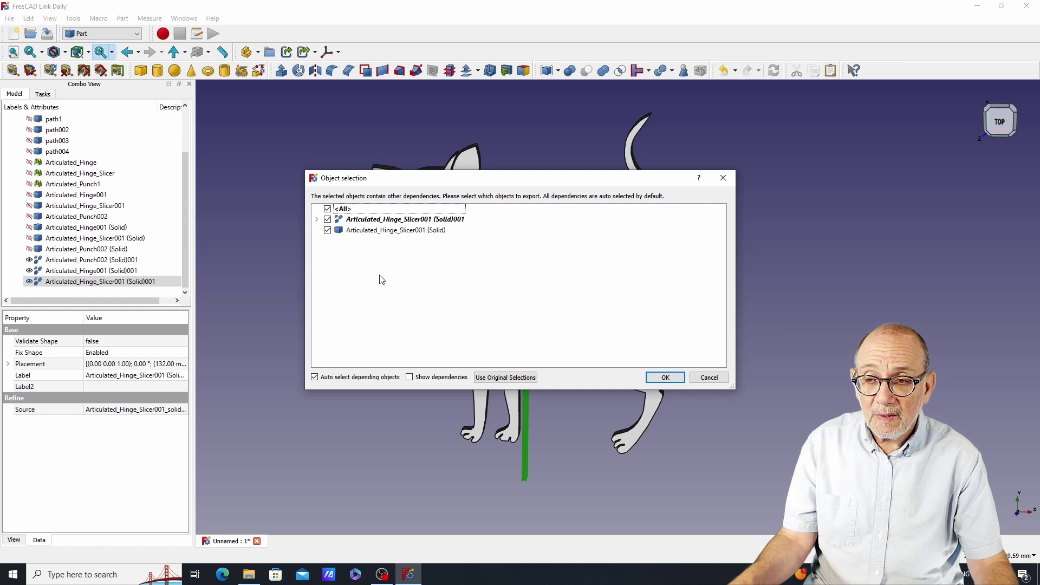
left_click(328, 230)
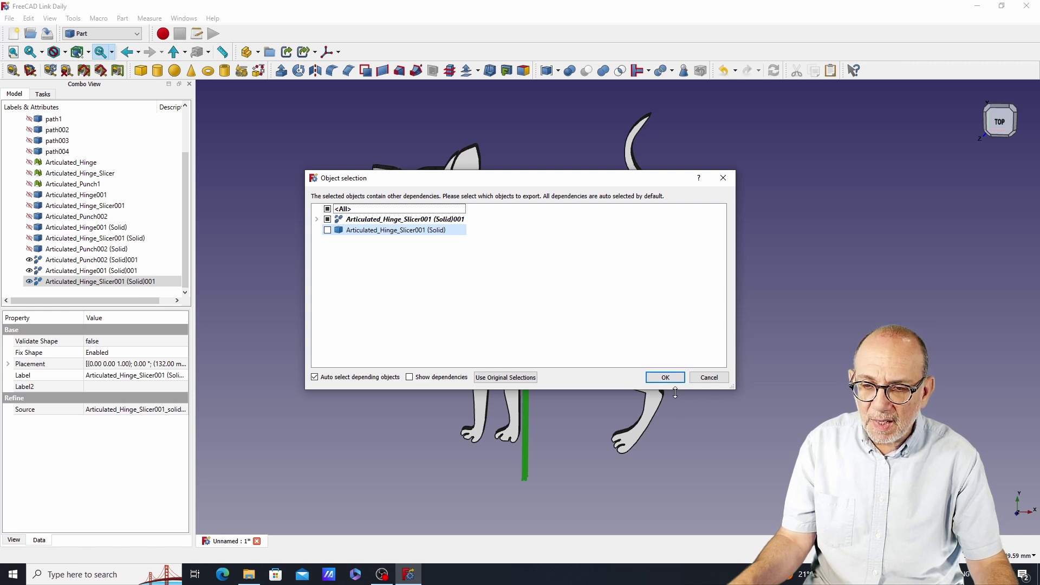
left_click(666, 378)
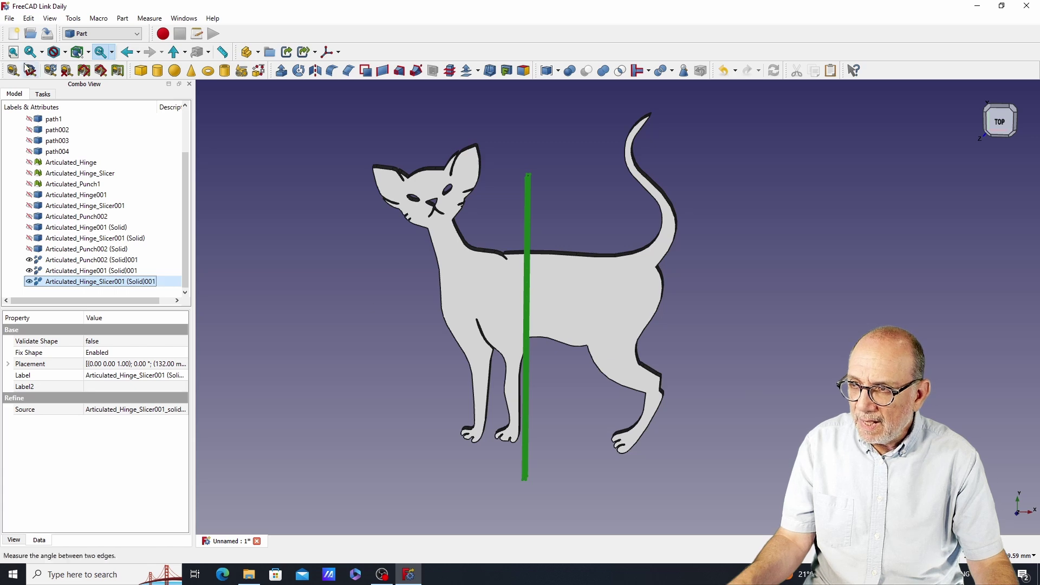
Step: Paste the slicer rod three times from the Edit menu
left_click(30, 19)
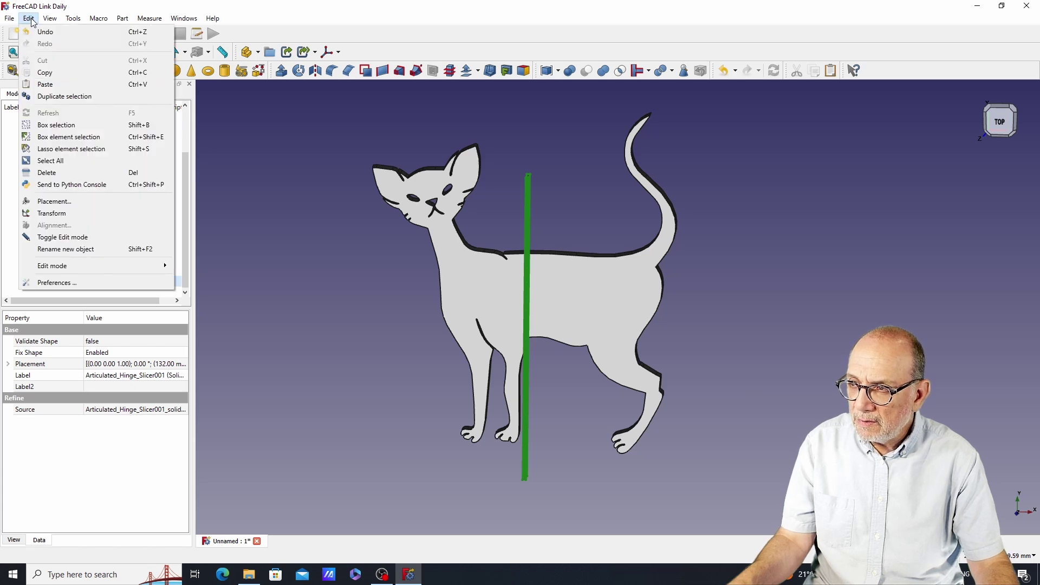
left_click(45, 84)
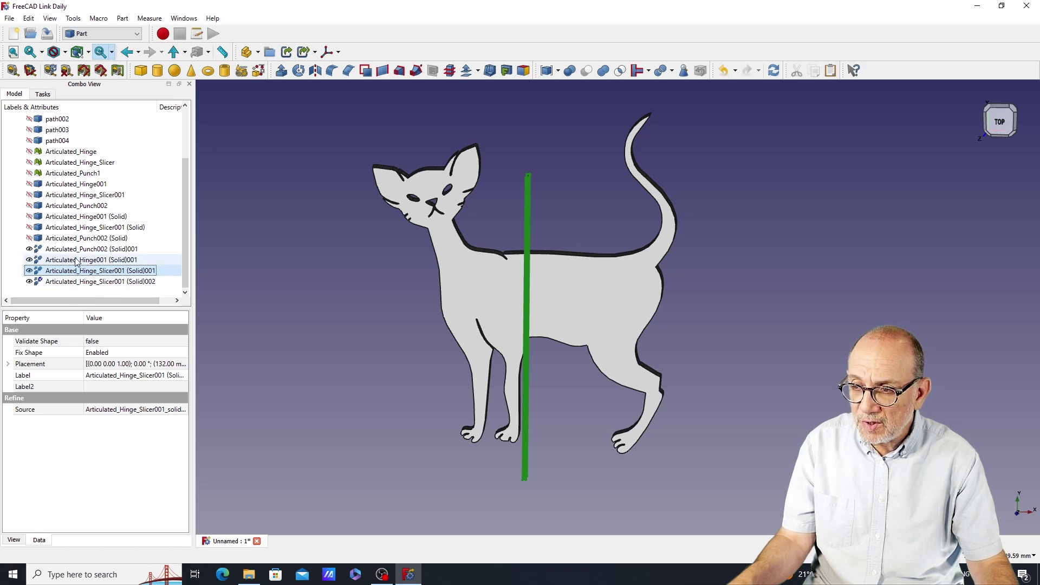
left_click(32, 19)
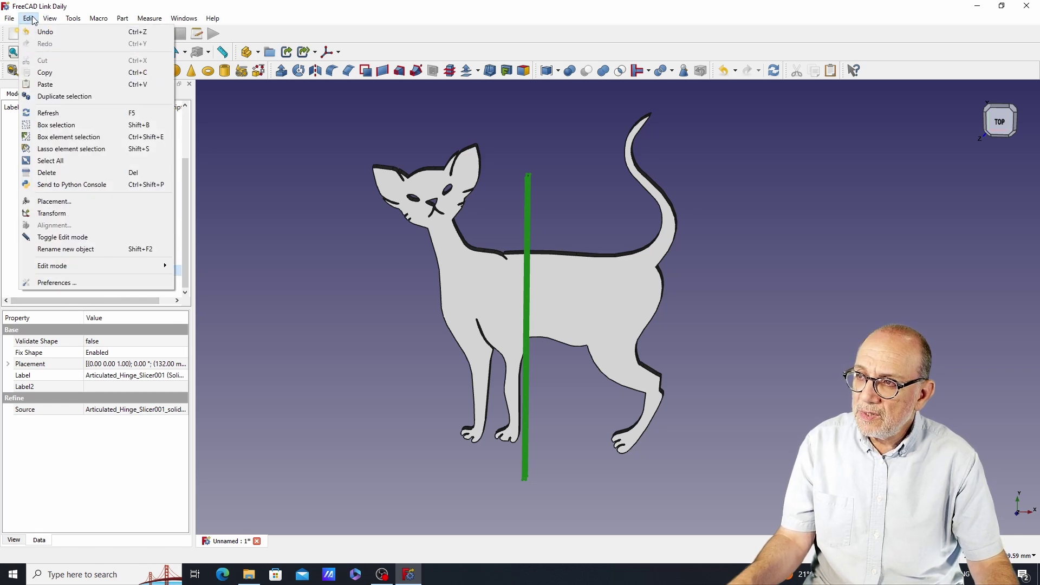
left_click(27, 20)
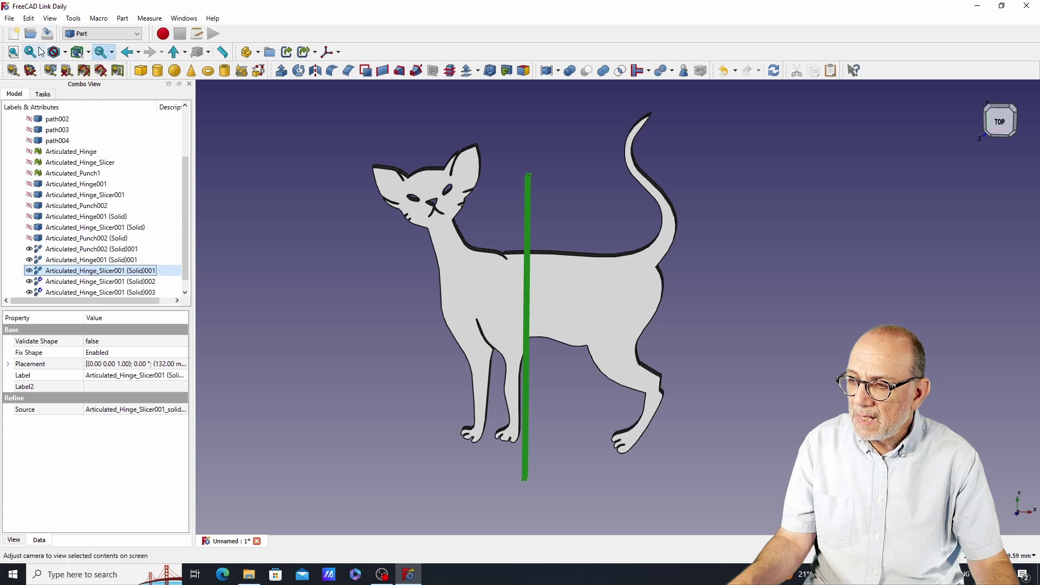
left_click(27, 20)
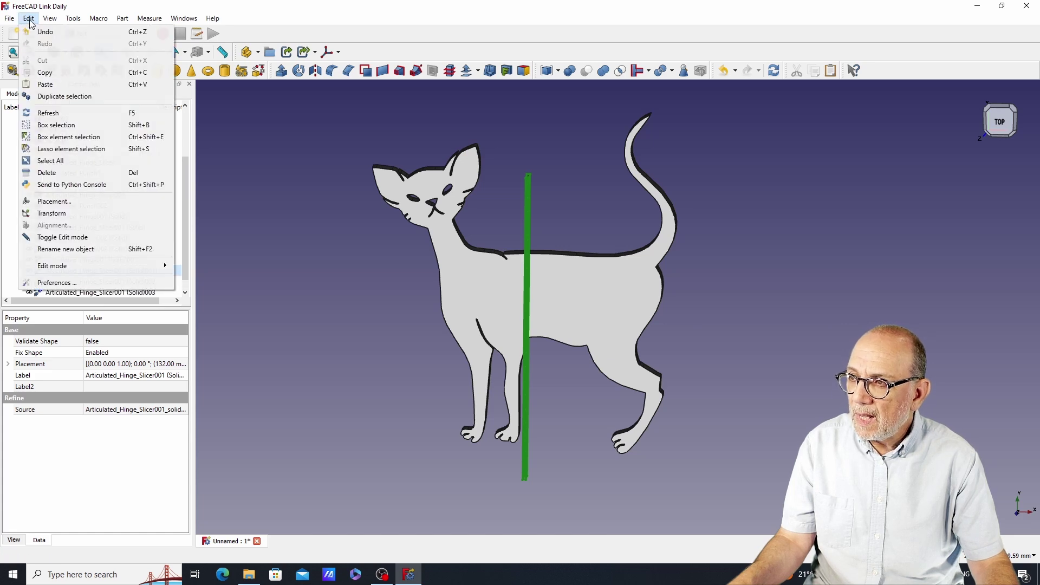
left_click(54, 88)
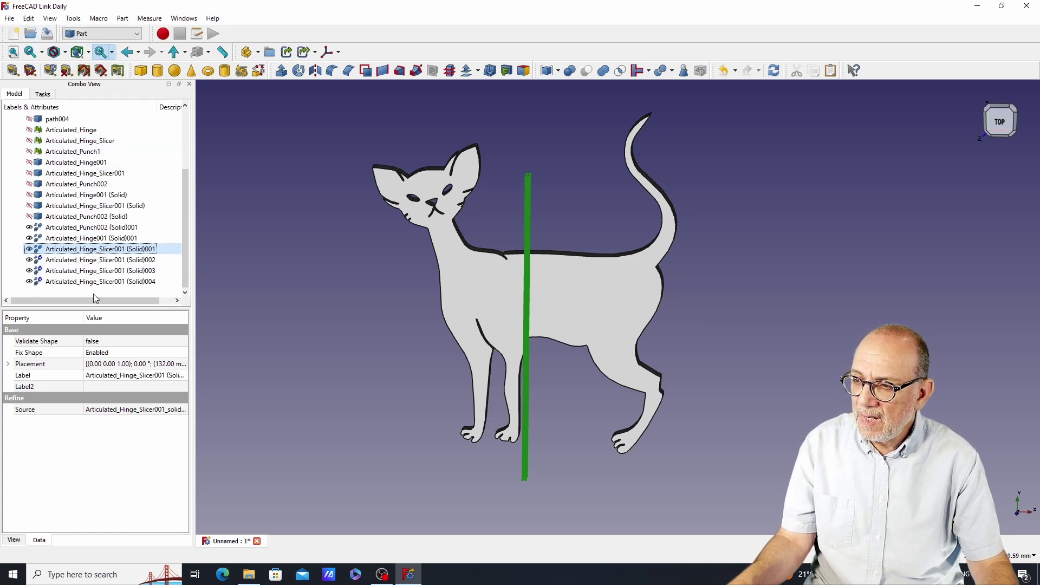
Step: Select the new copies (Solid)002, (Solid)003 and (Solid)004 in turn, then clear the selection
left_click(109, 259)
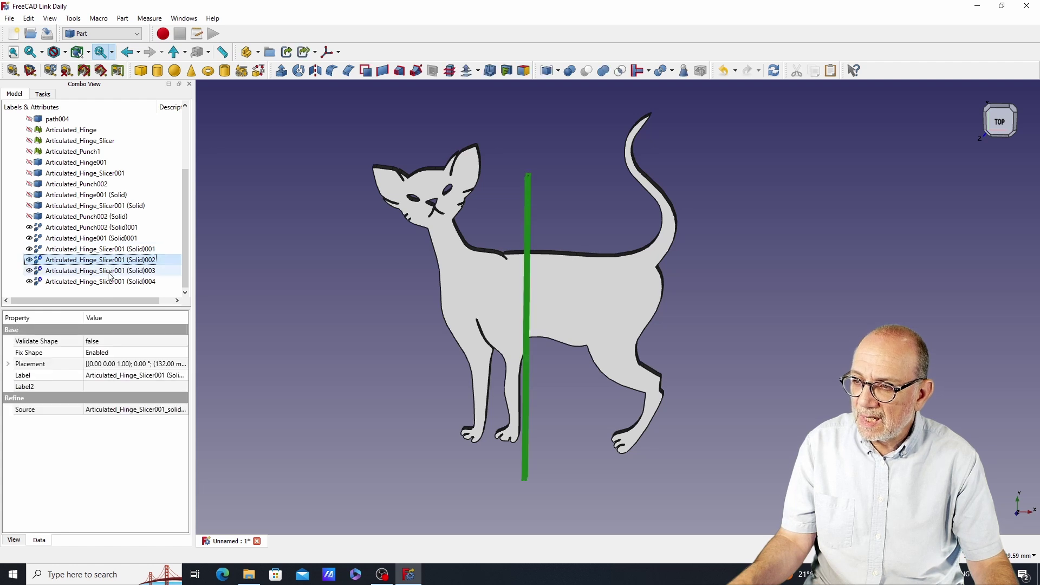
left_click(110, 271)
left_click(109, 282)
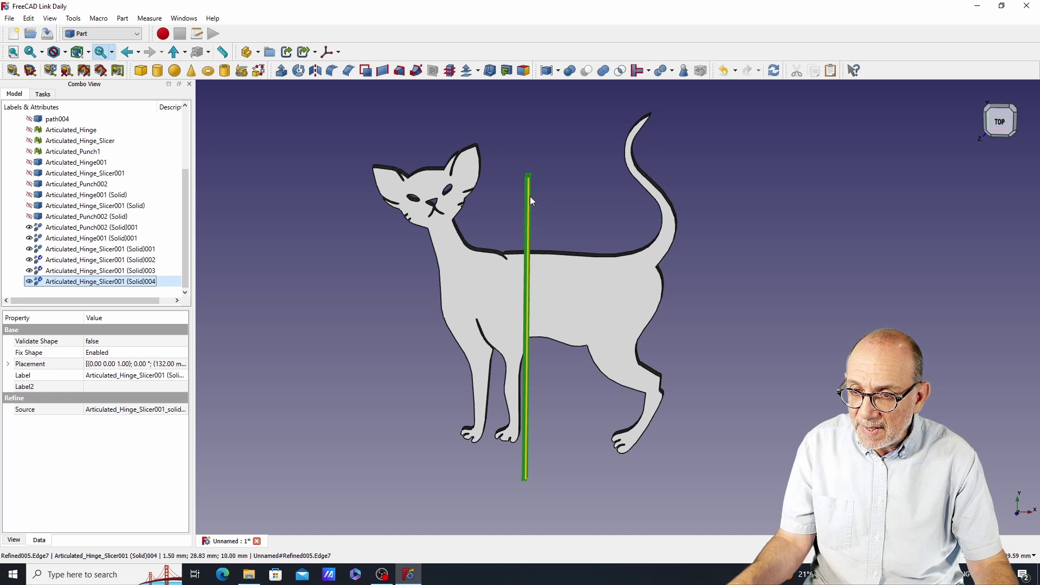
left_click(590, 138)
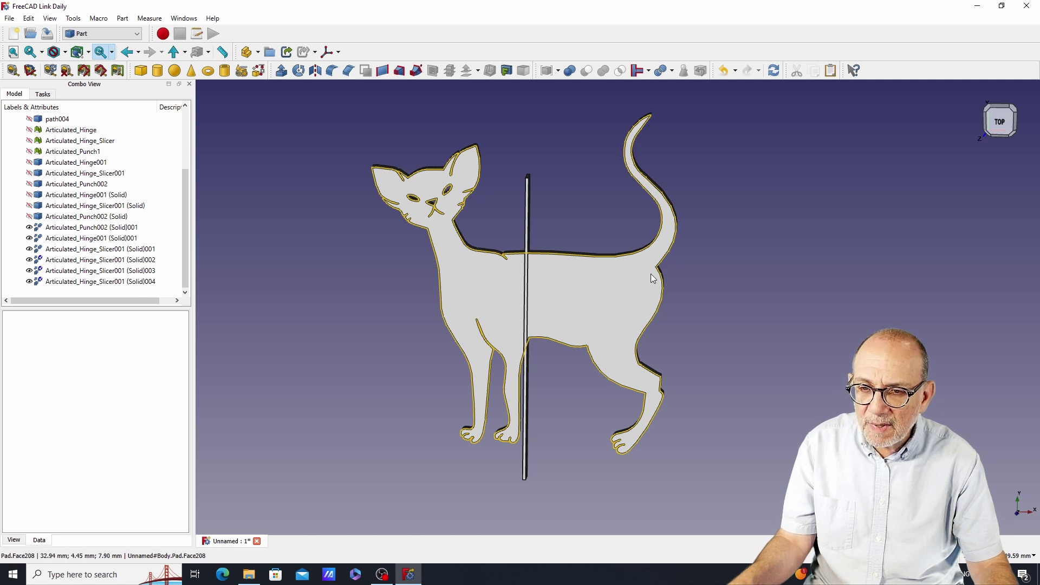
Step: Expand Slicer001 (Solid)001's Placement to show its position of x 132, y 25, z 0 mm
left_click(98, 250)
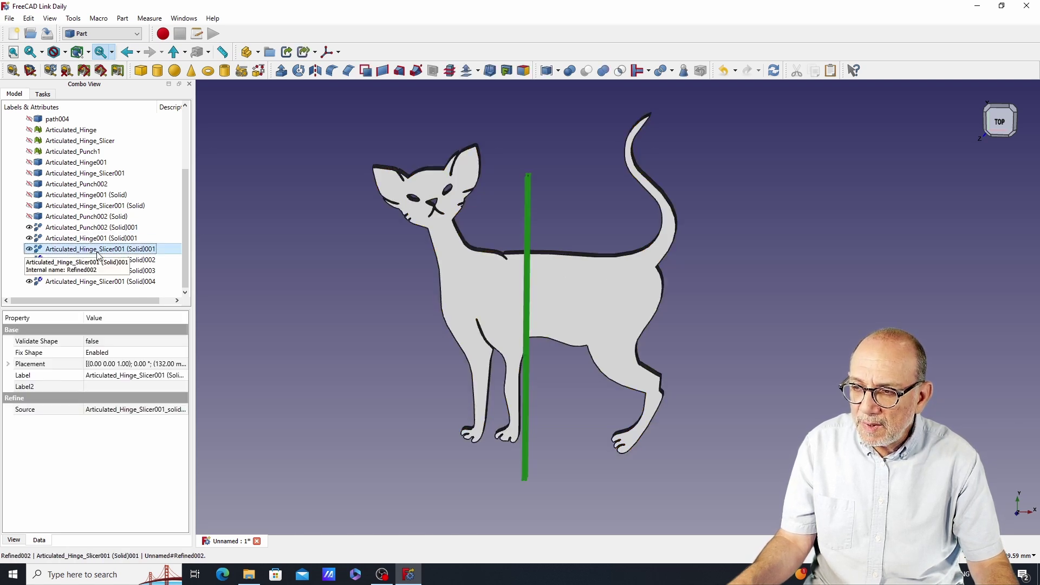
left_click(7, 365)
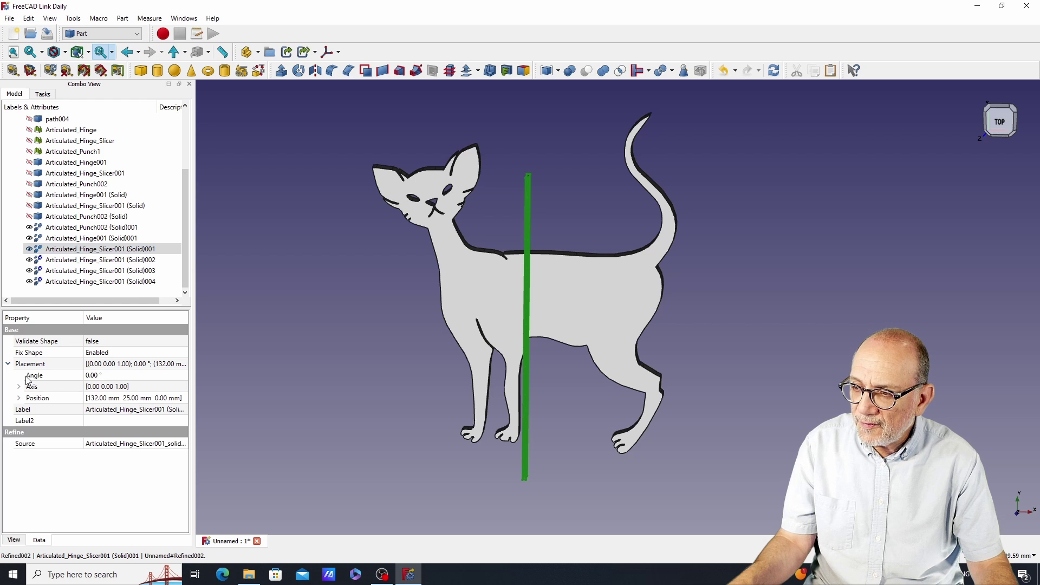
left_click(18, 400)
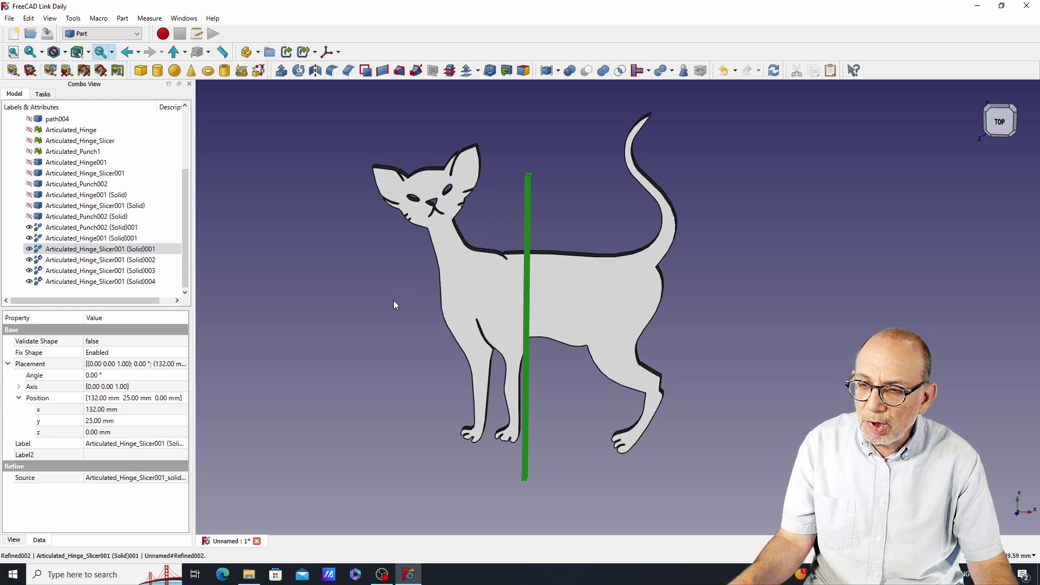
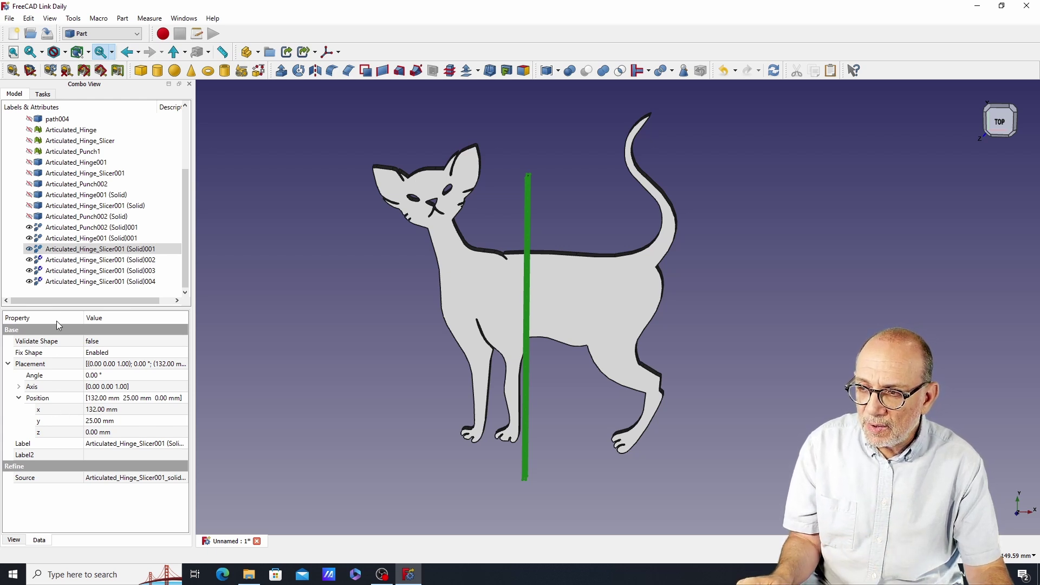
Step: Set the second and third hinge slicer bars' x positions to 142 and 152 mm
left_click(65, 261)
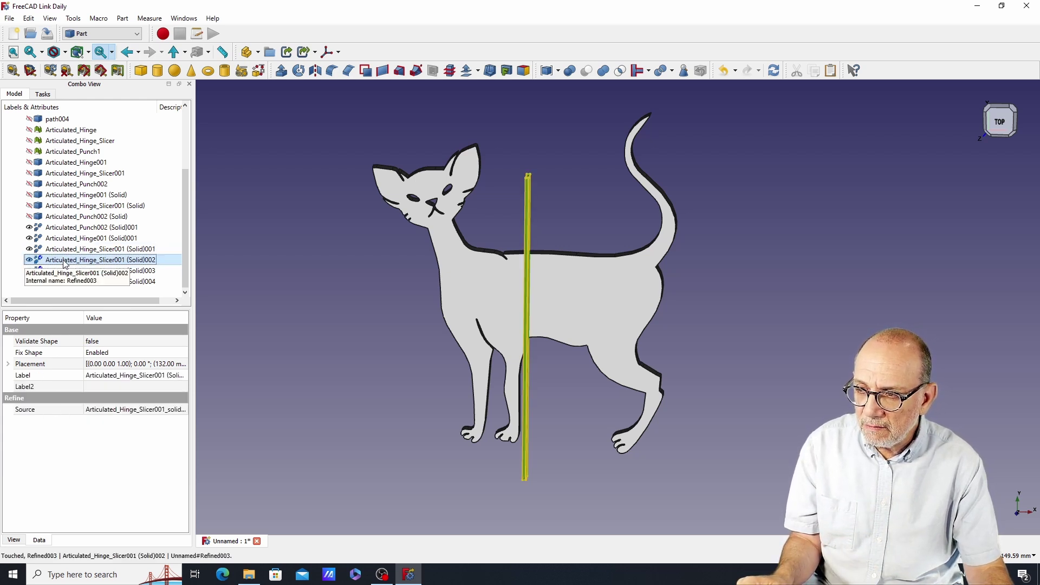
left_click(8, 364)
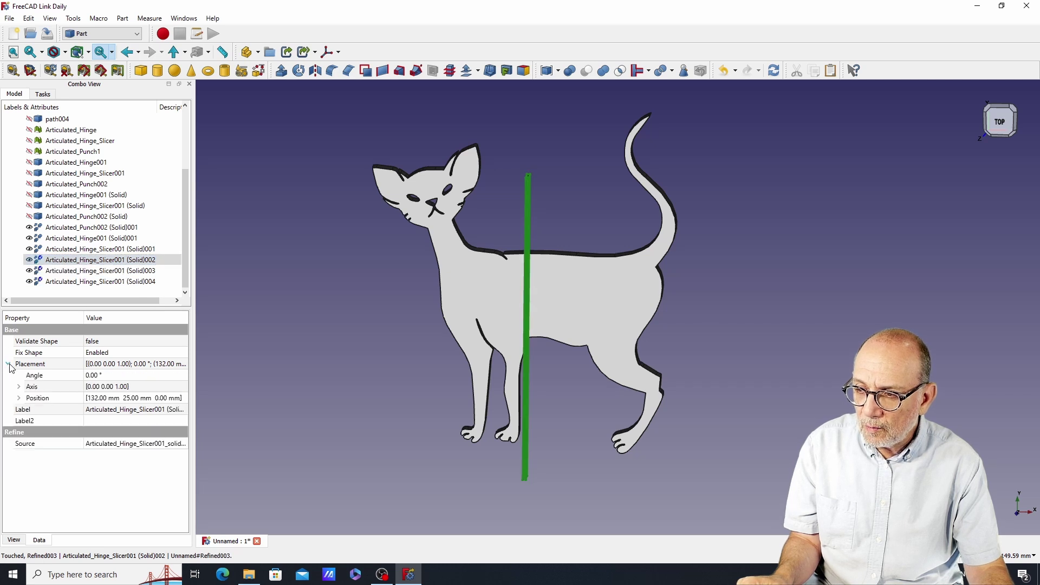
left_click(19, 398)
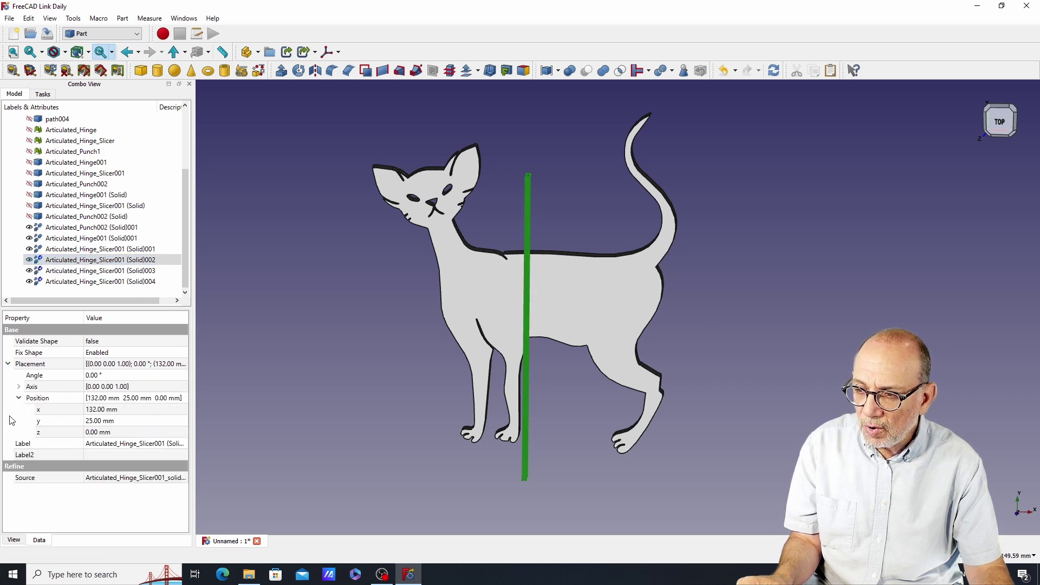
left_click(91, 410)
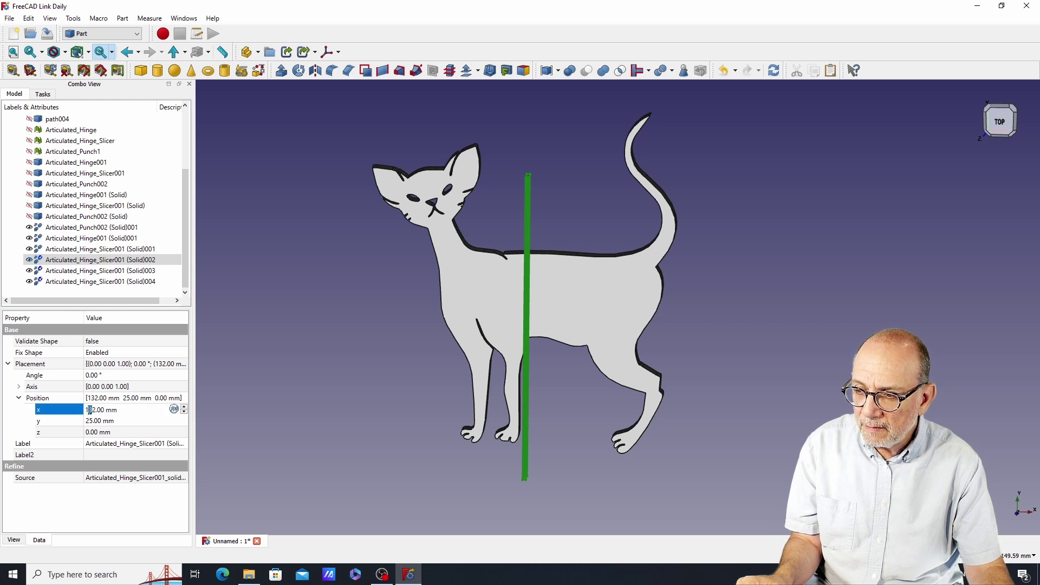
scroll(91, 410, "up", 5)
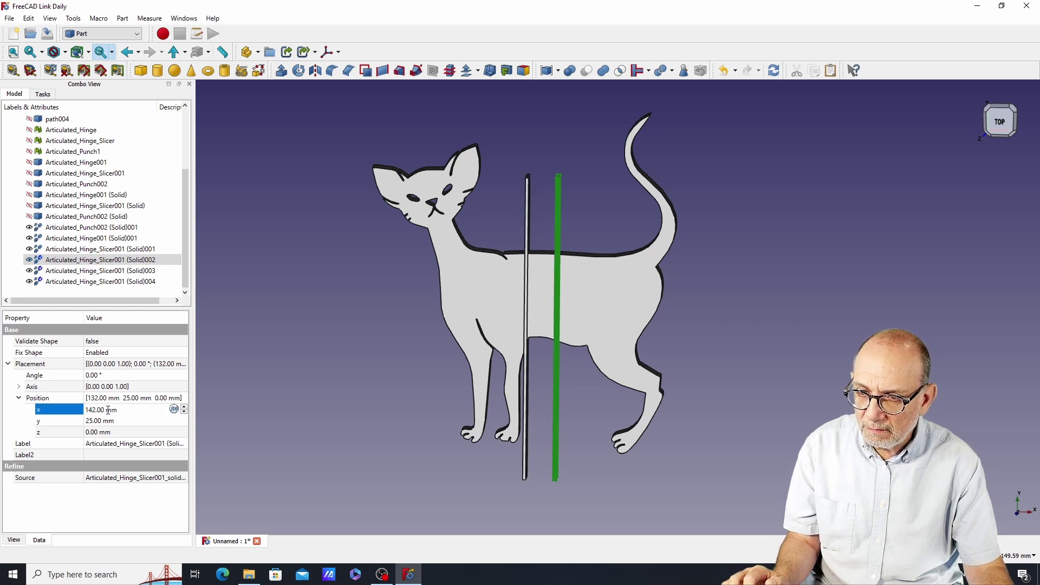
left_click(269, 402)
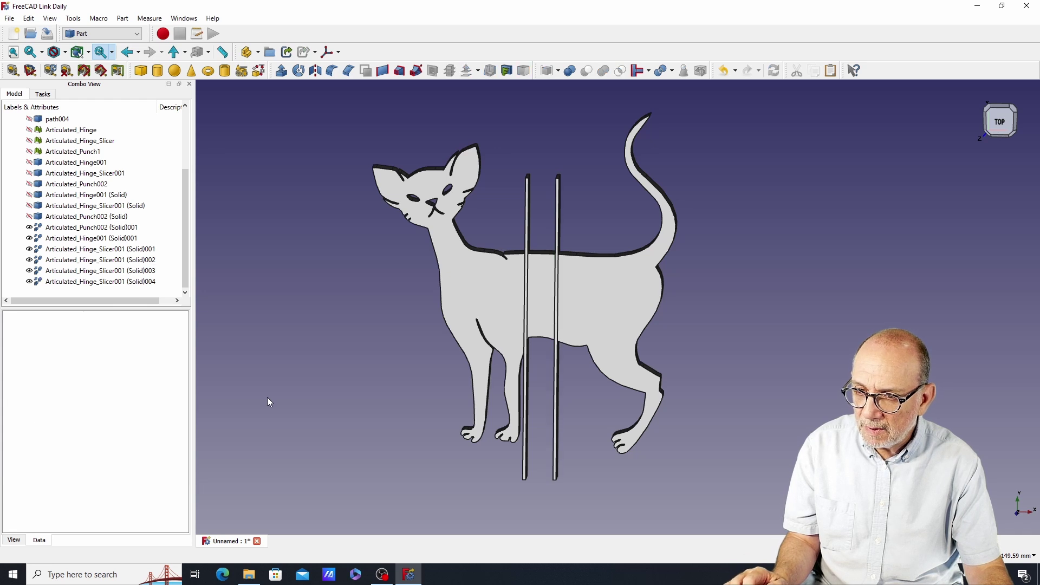
left_click(105, 270)
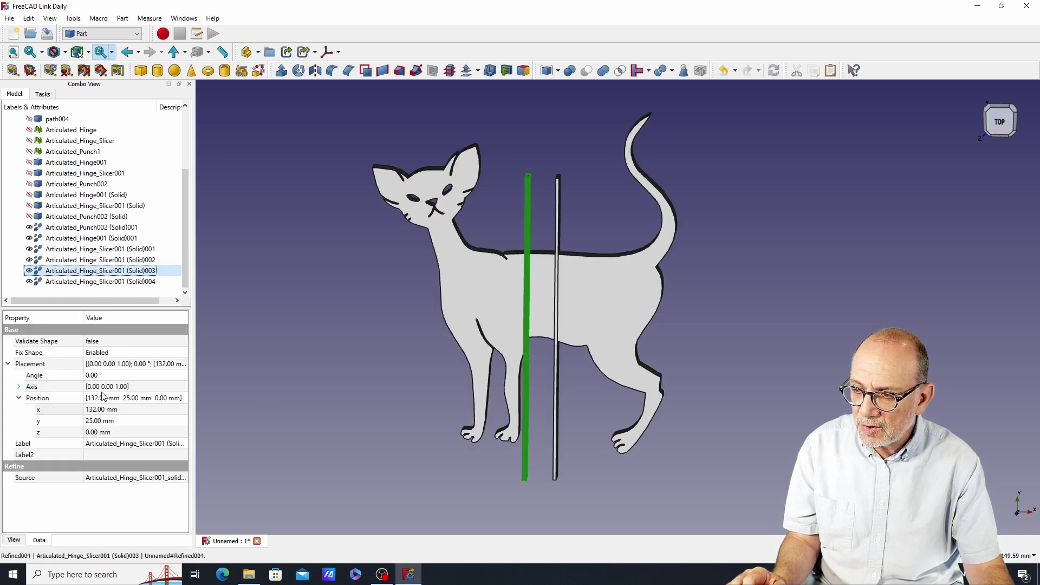
left_click(93, 412)
scroll(91, 410, "up", 5)
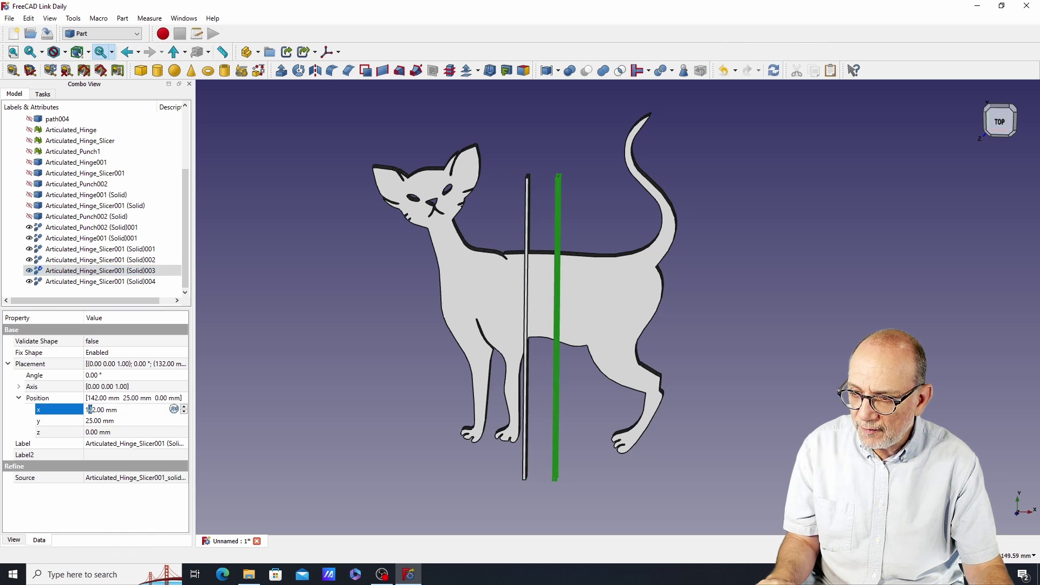
scroll(91, 411, "up", 5)
left_click(273, 348)
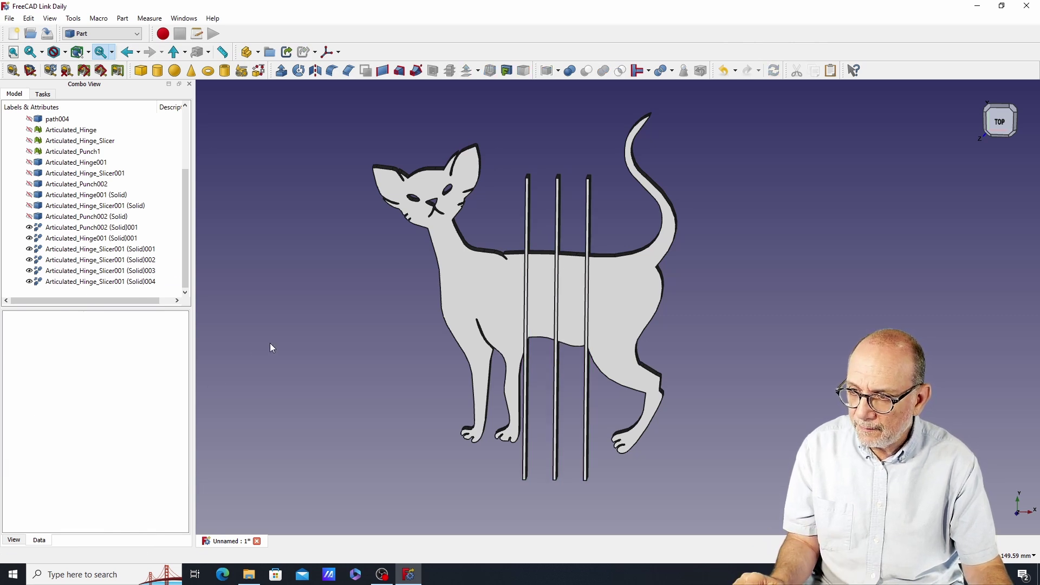
Step: Set the fourth hinge slicer bar's x position to 162 mm
left_click(85, 282)
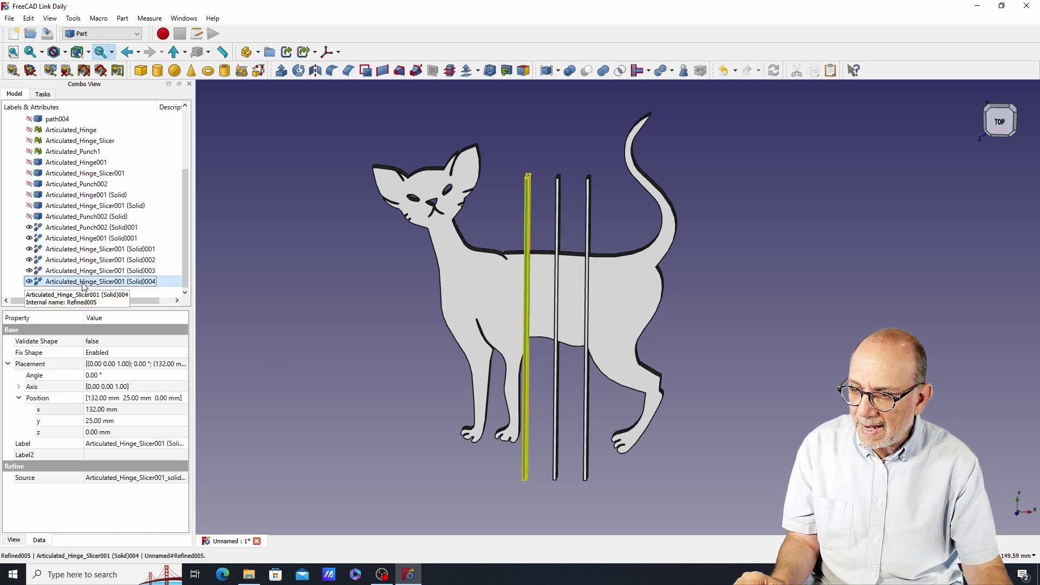
left_click(93, 410)
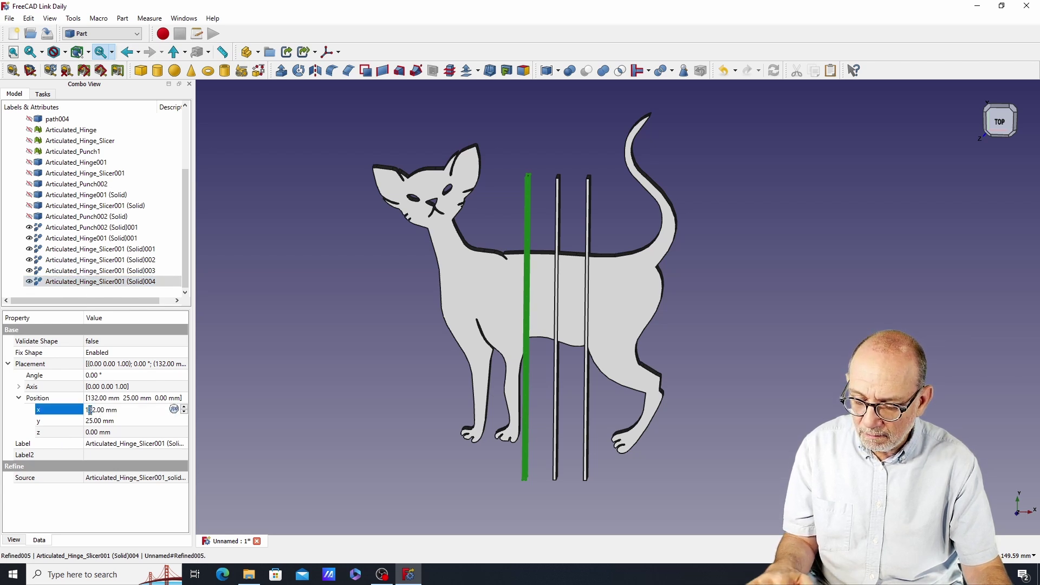
type("6")
left_click(701, 375)
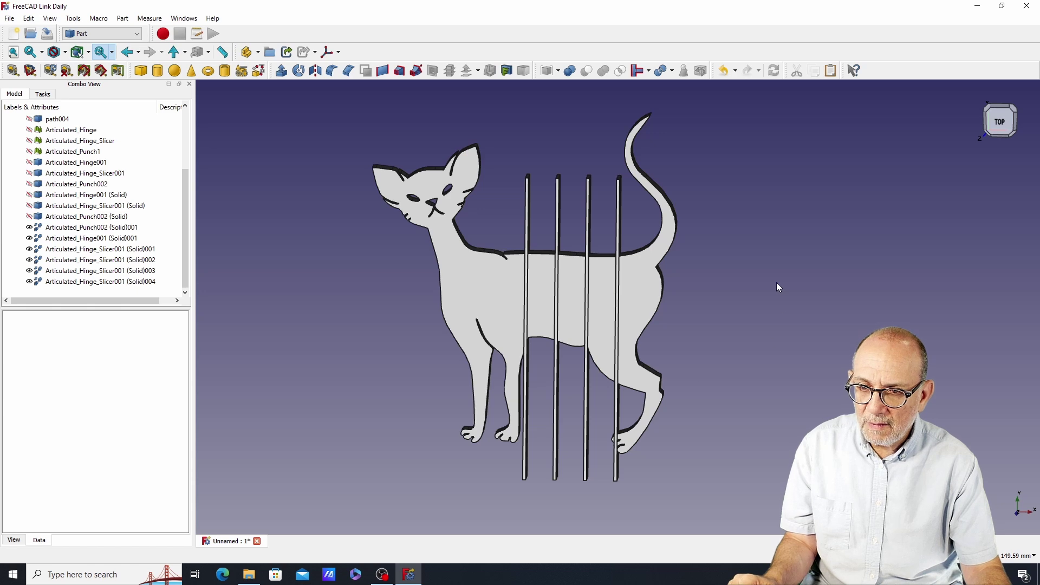
mouse_move(779, 288)
middle_mouse_down()
mouse_move(774, 299)
mouse_move(617, 323)
mouse_move(791, 284)
mouse_move(772, 284)
middle_mouse_up()
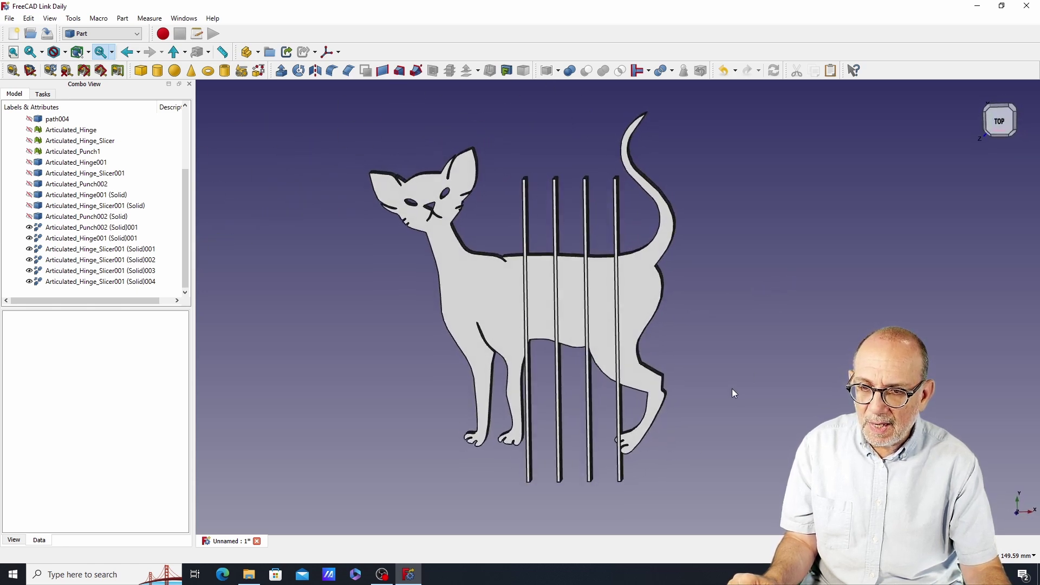
middle_click_drag(734, 393, 733, 355)
scroll(642, 455, "up", 7)
scroll(614, 354, "up", 4)
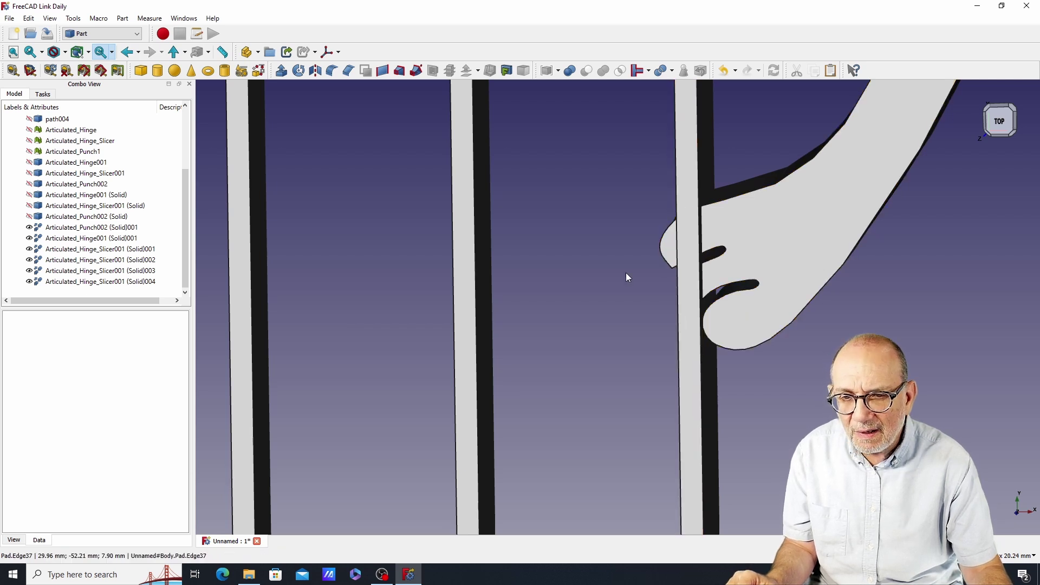
scroll(595, 282, "down", 10)
middle_click_drag(697, 244, 766, 359)
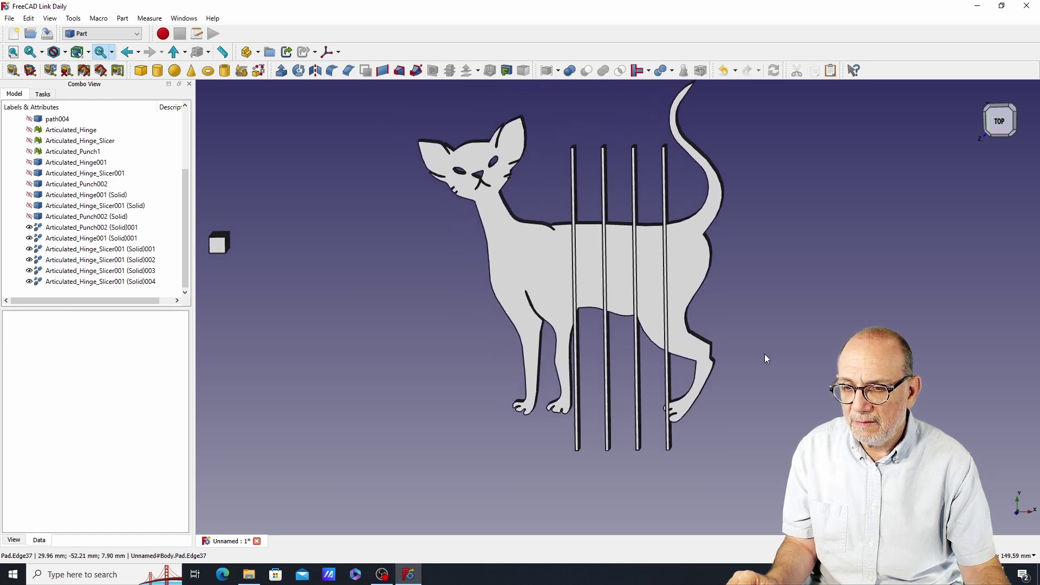
left_click(72, 282)
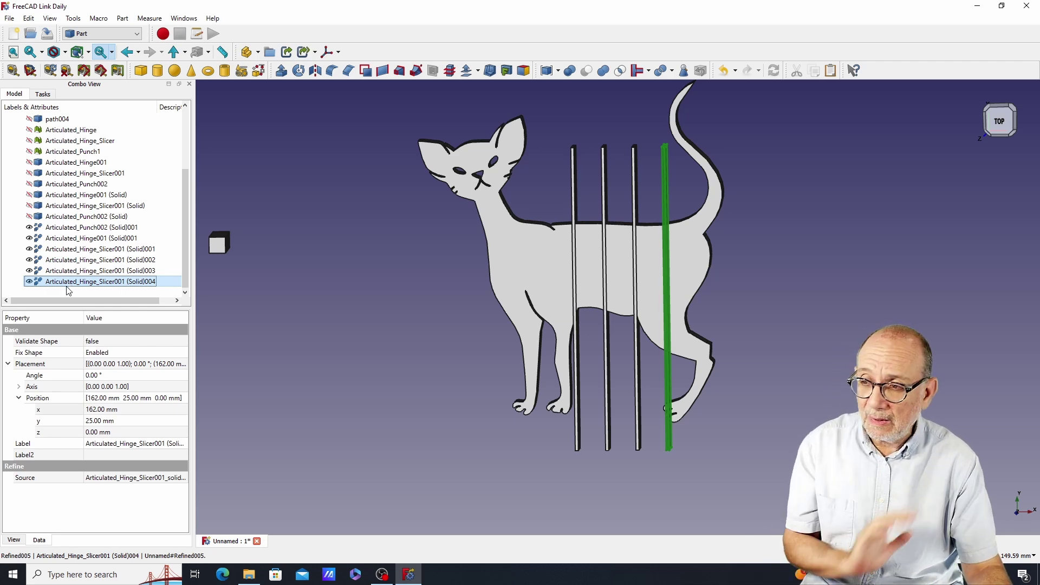
Step: Raise the fourth slicer bar, (Solid)004, 20 mm along Y with Transform
right_click(73, 282)
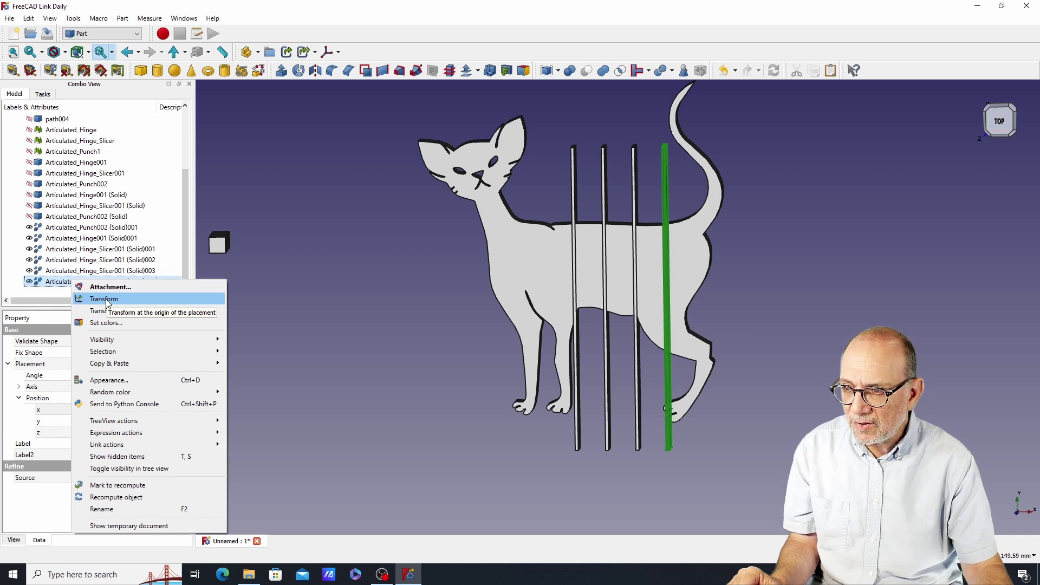
left_click(106, 300)
middle_click_drag(832, 267, 694, 346)
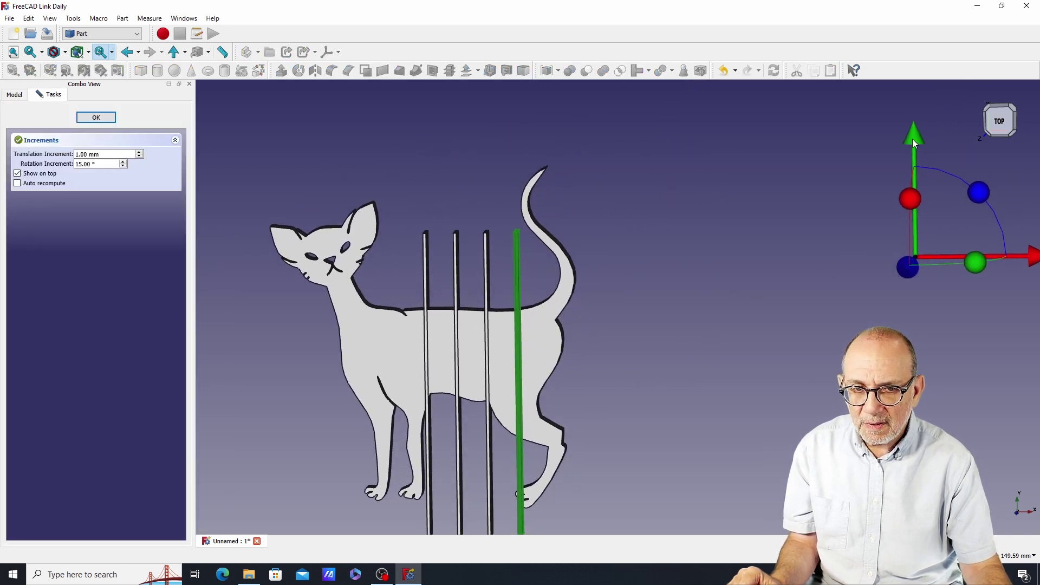
left_click_drag(912, 139, 887, 81)
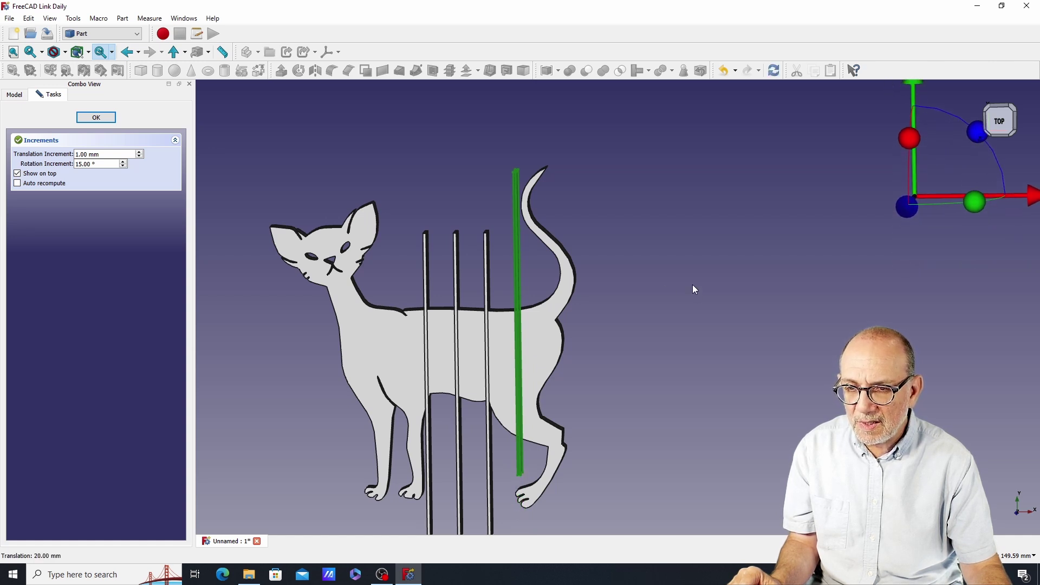
left_click(96, 117)
middle_click_drag(804, 345, 925, 291)
scroll(596, 198, "up", 3)
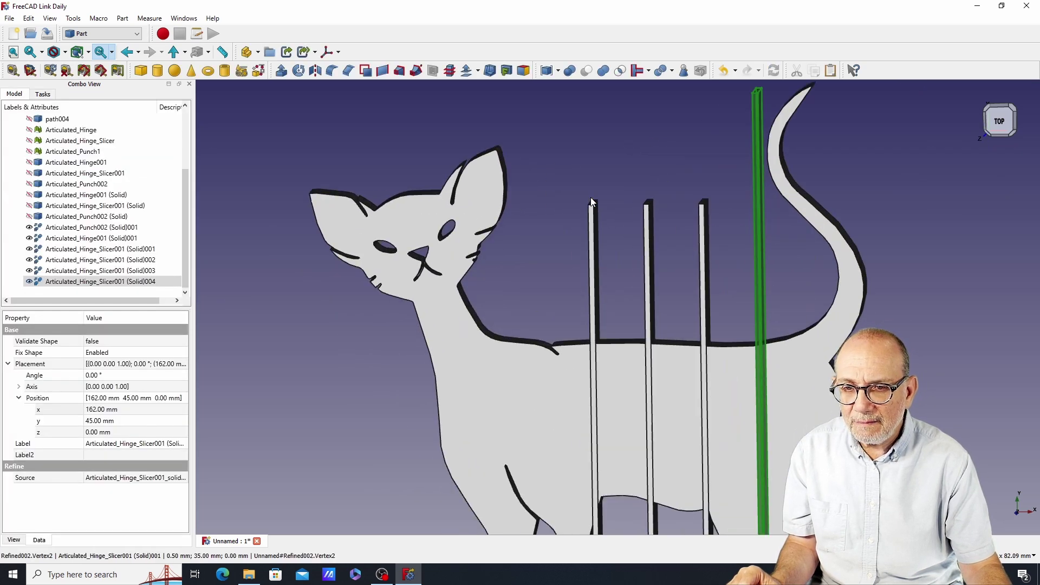
scroll(592, 198, "down", 3)
middle_click_drag(864, 288, 807, 259)
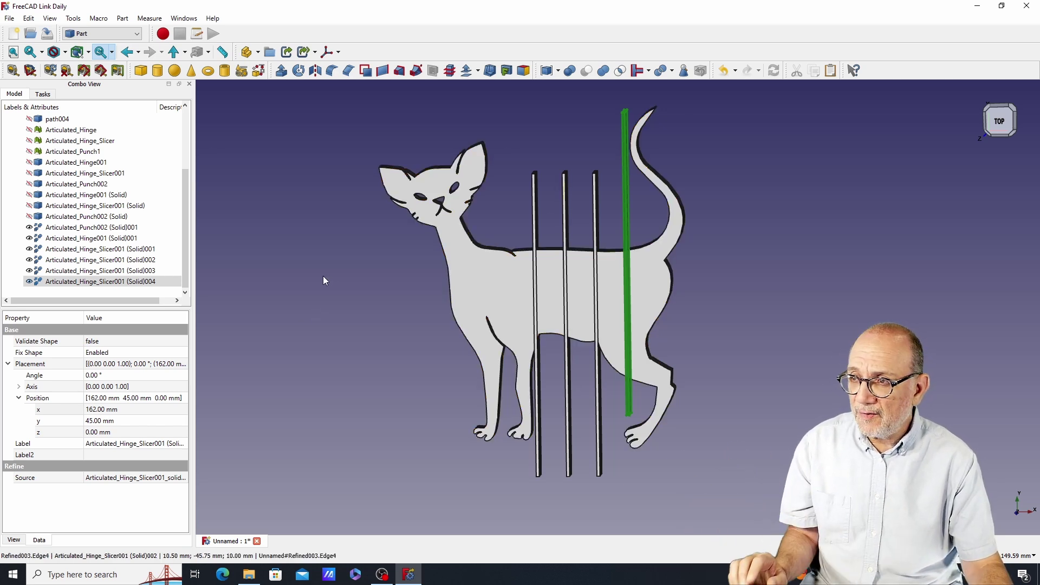
Step: In Part Design, apply a Boolean Cut of the four hinge slicer solids from the cat body
left_click(137, 35)
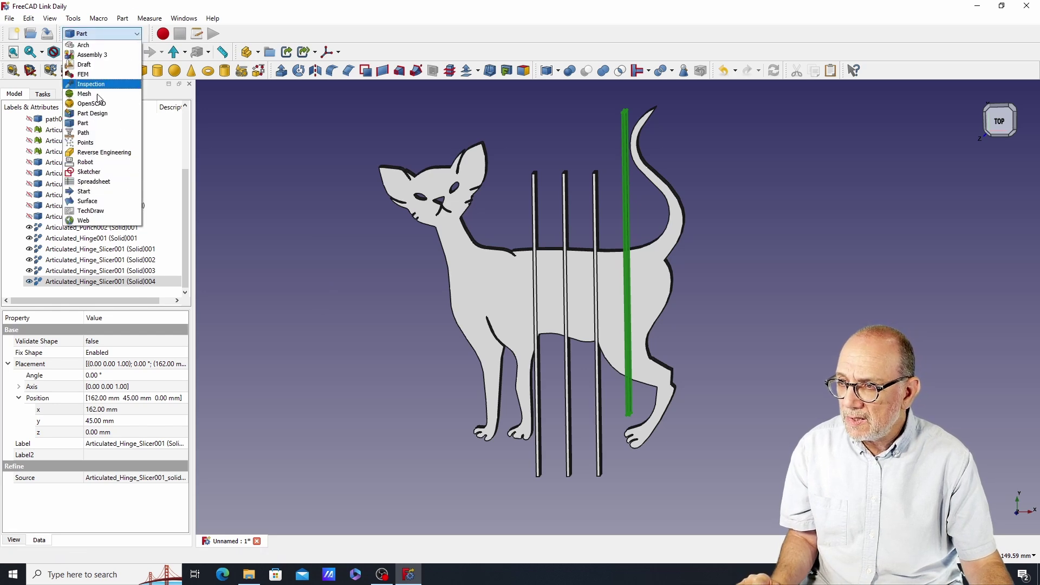
left_click(92, 114)
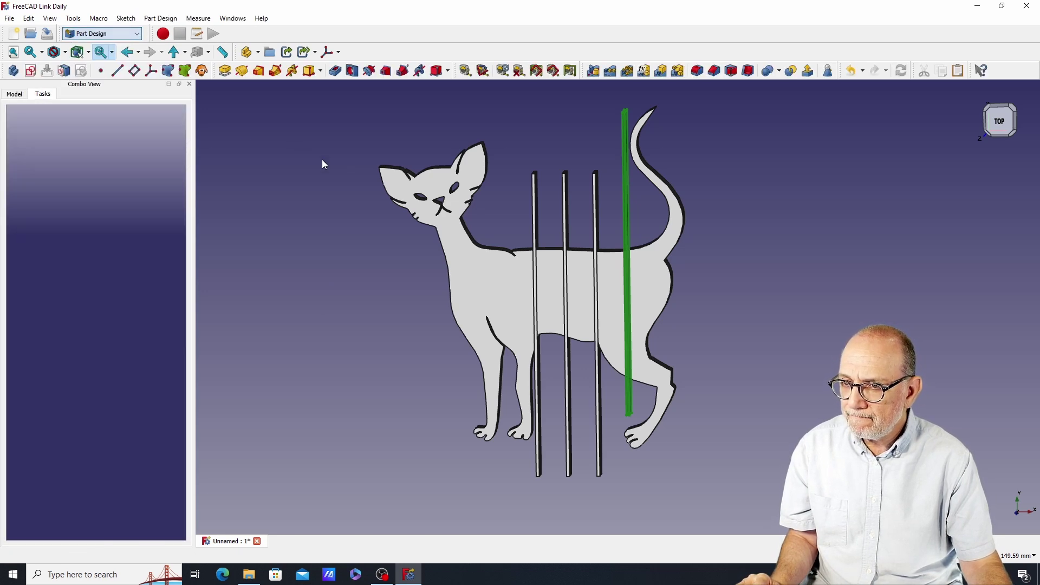
left_click(20, 96)
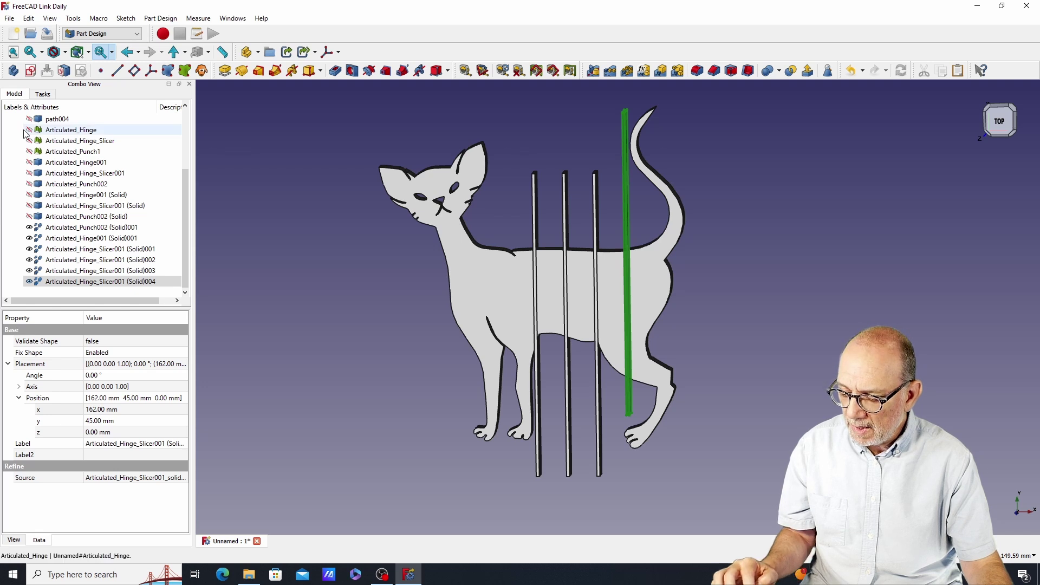
left_click(78, 253, "shift")
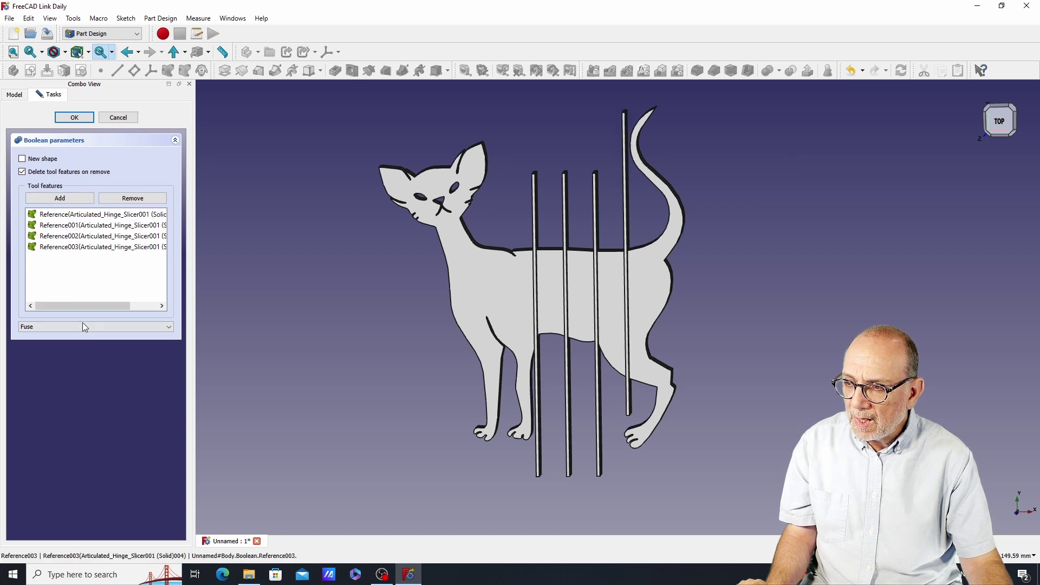
left_click(145, 329)
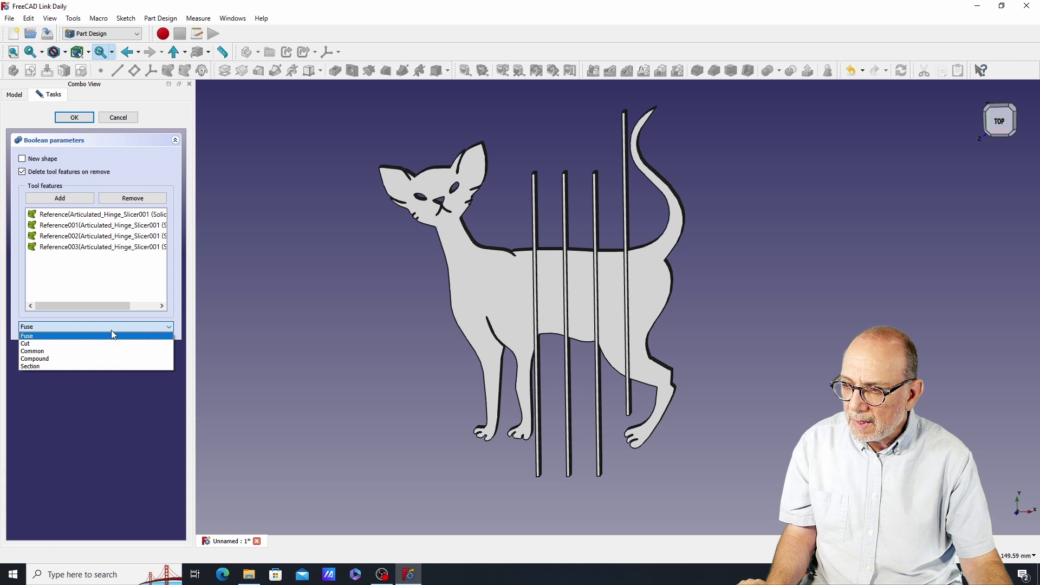
left_click(72, 344)
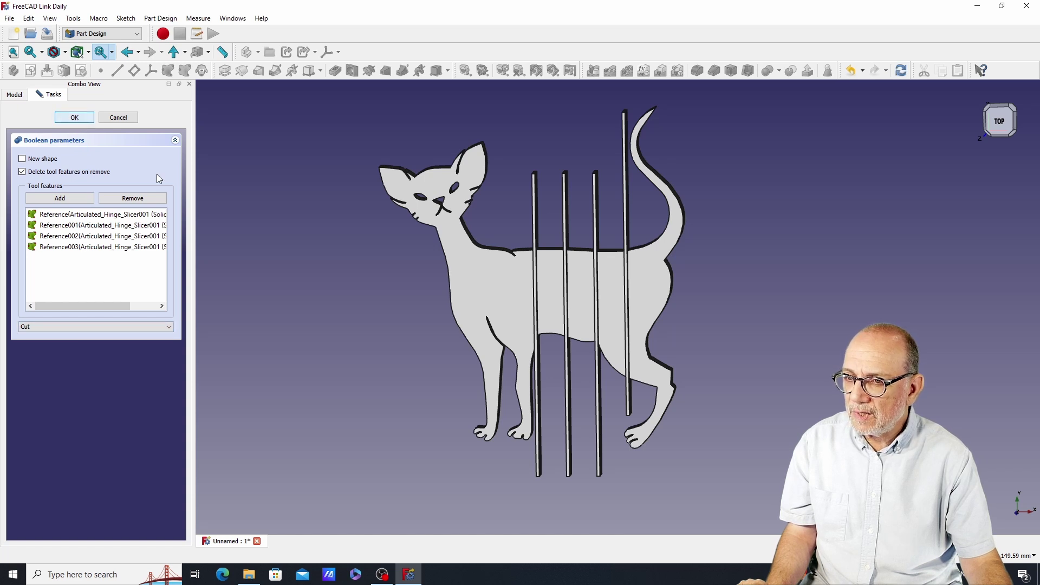
key("Return")
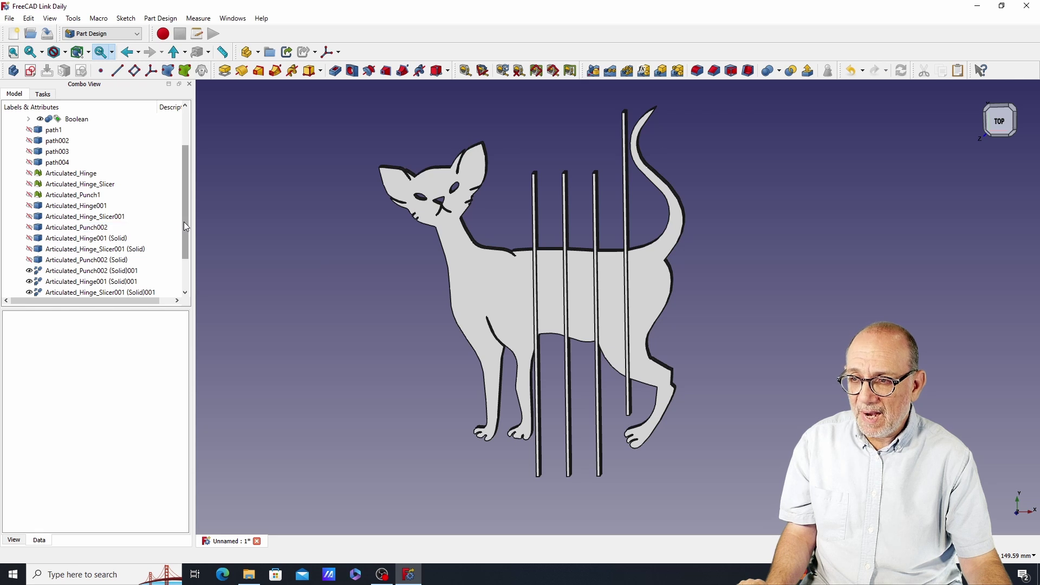
Step: Hide slicer solids (Solid)001 through (Solid)004 and inspect the four torso slots
left_click_drag(184, 222, 189, 254)
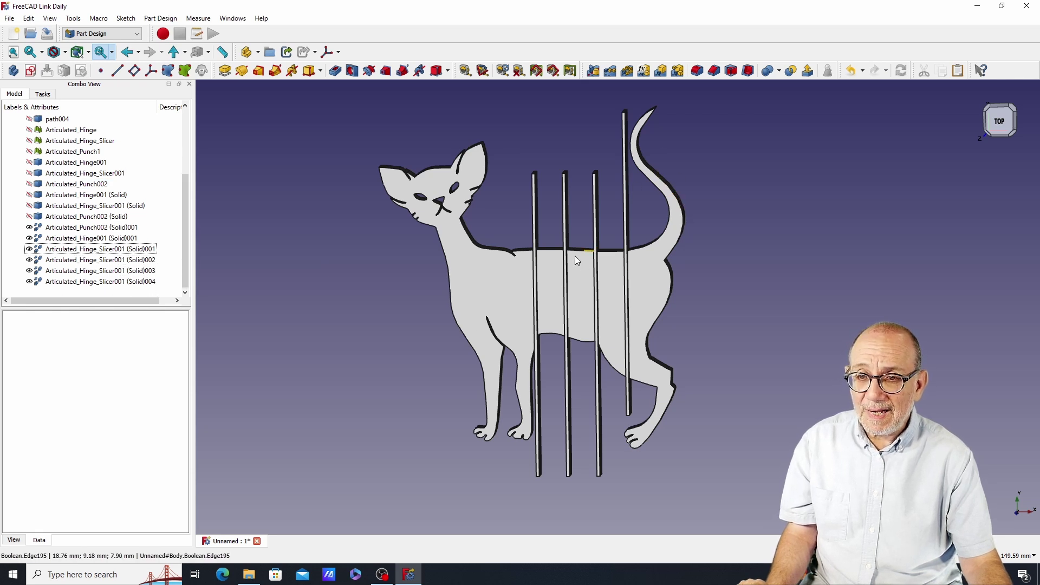
left_click(99, 253)
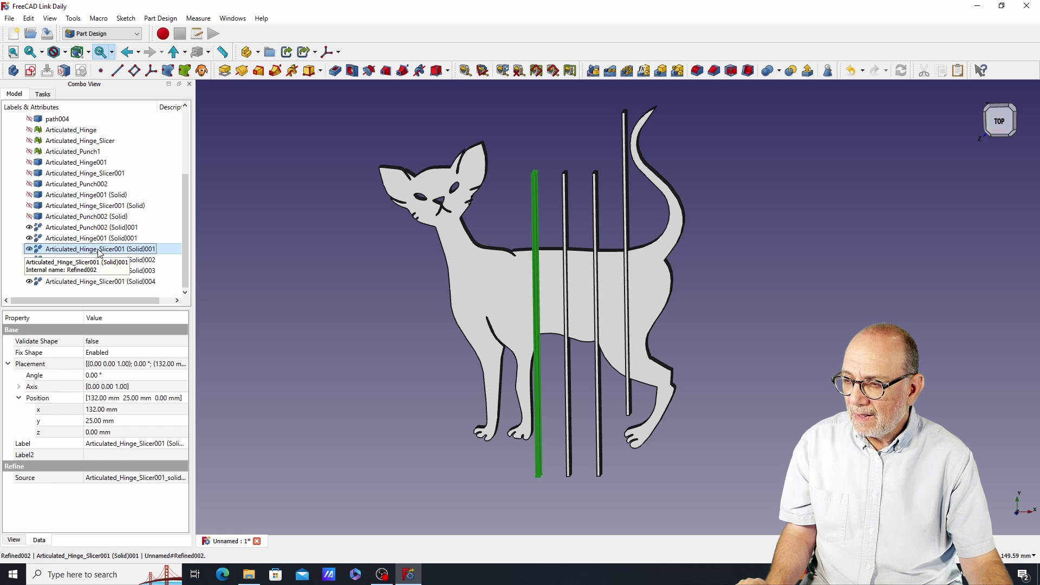
left_click(100, 281, "shift")
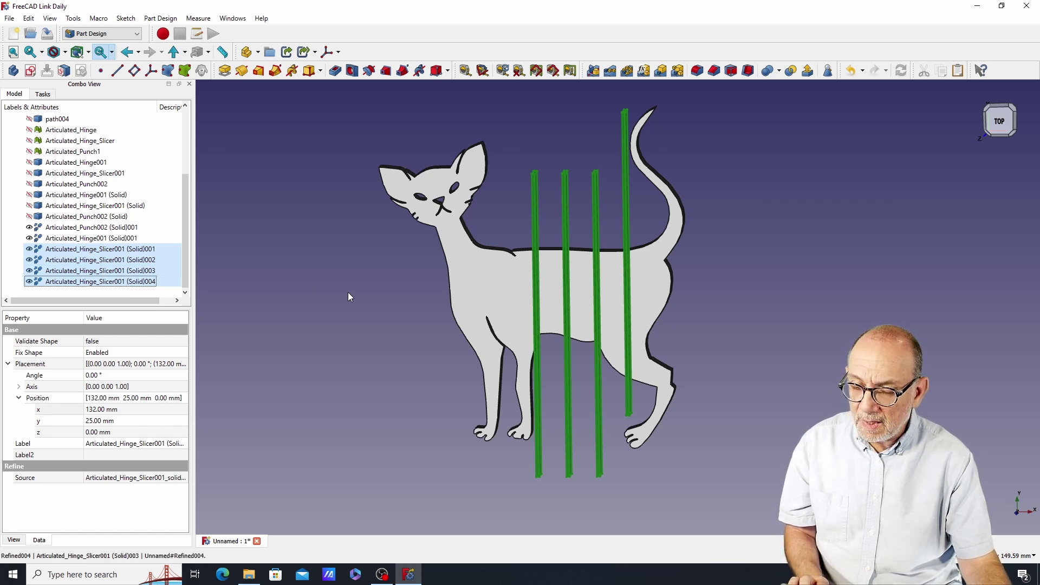
key("space")
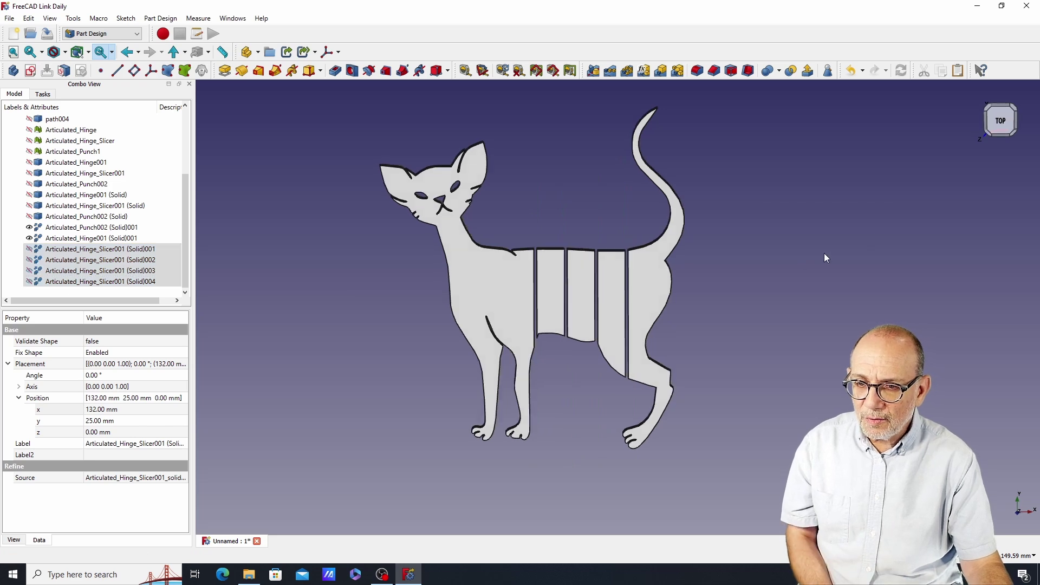
mouse_move(824, 253)
middle_mouse_down()
mouse_move(876, 242)
mouse_move(805, 253)
middle_mouse_up()
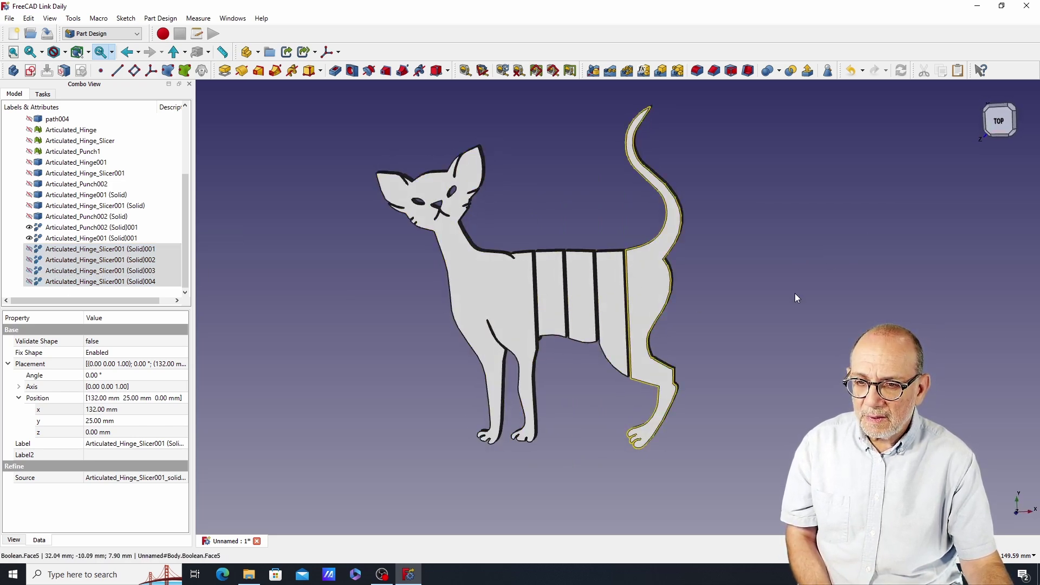
middle_click_drag(796, 297, 964, 186)
scroll(804, 266, "up", 4)
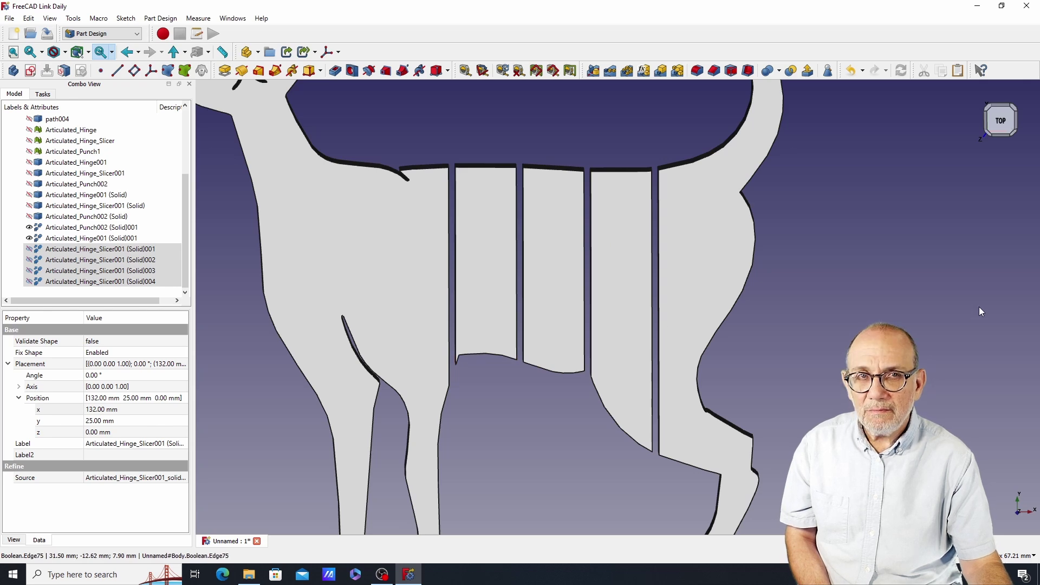
scroll(983, 302, "down", 5)
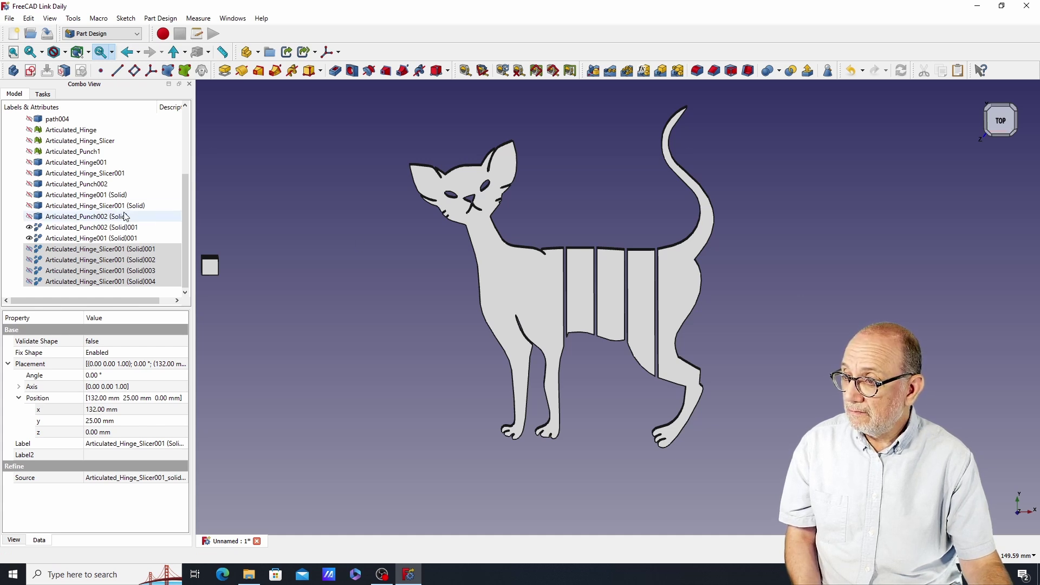
Step: Move the Articulated_Hinge001 (Solid)001 solid to the bottom of the model tree
left_click(81, 238)
scroll(1002, 358, "down", 3)
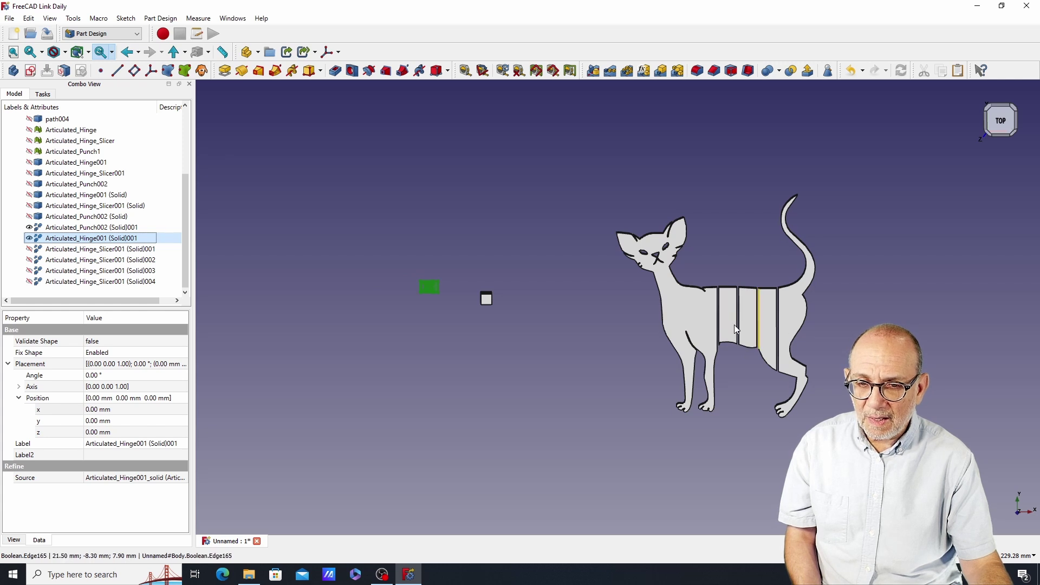
middle_click_drag(722, 241, 645, 237)
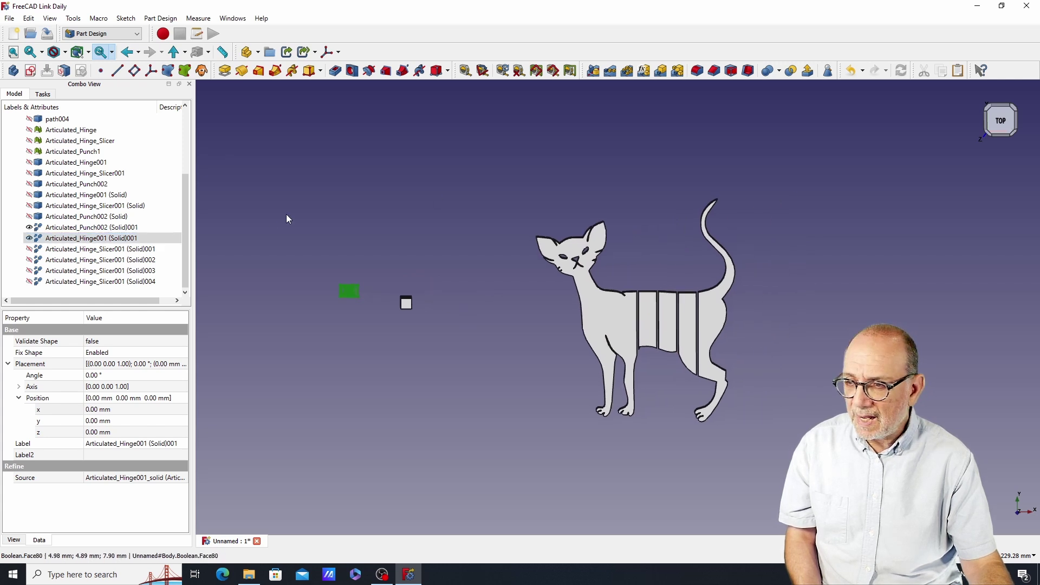
left_click(96, 251)
left_click_drag(92, 239, 105, 284)
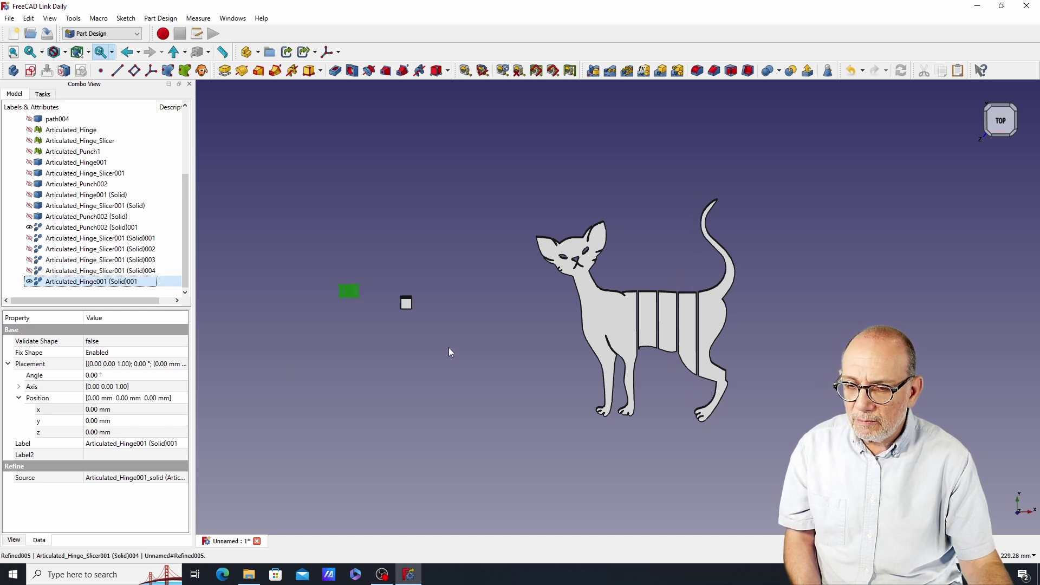
middle_click_drag(471, 300, 424, 253)
Step: Transform the hinge block along X and Y so it straddles the first body cut
right_click(81, 280)
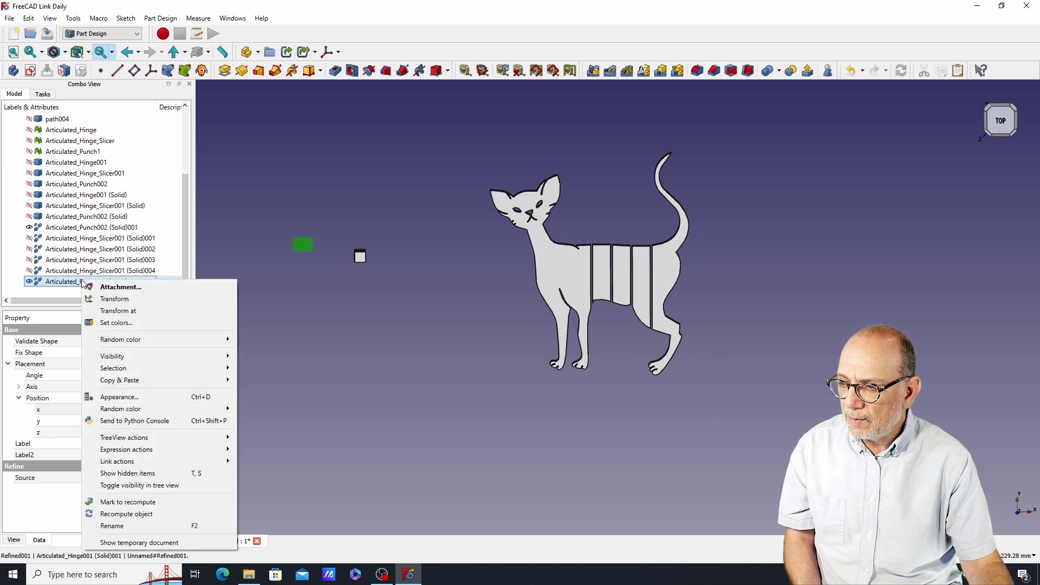
left_click(117, 300)
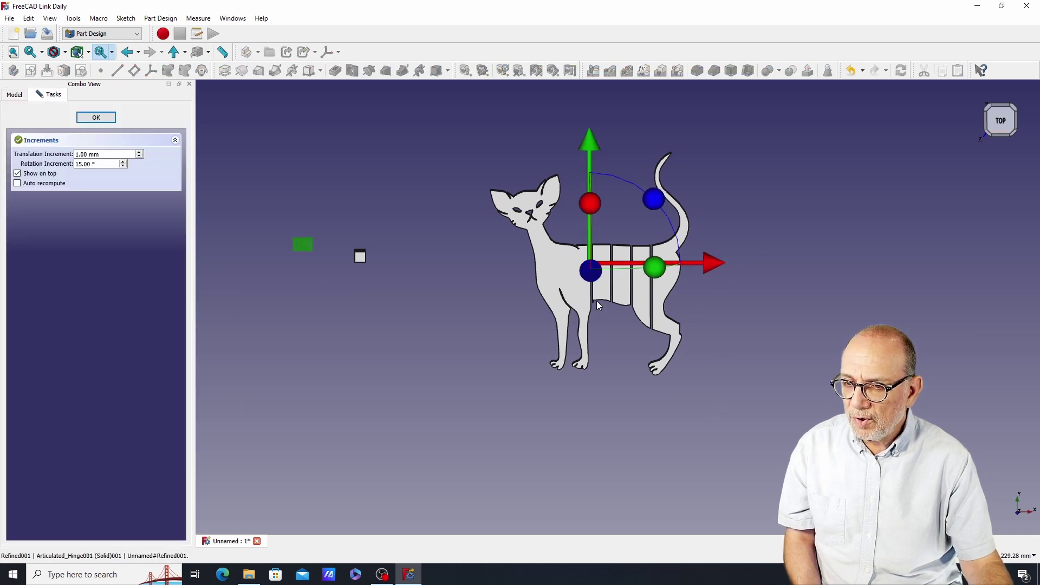
scroll(704, 272, "up", 3)
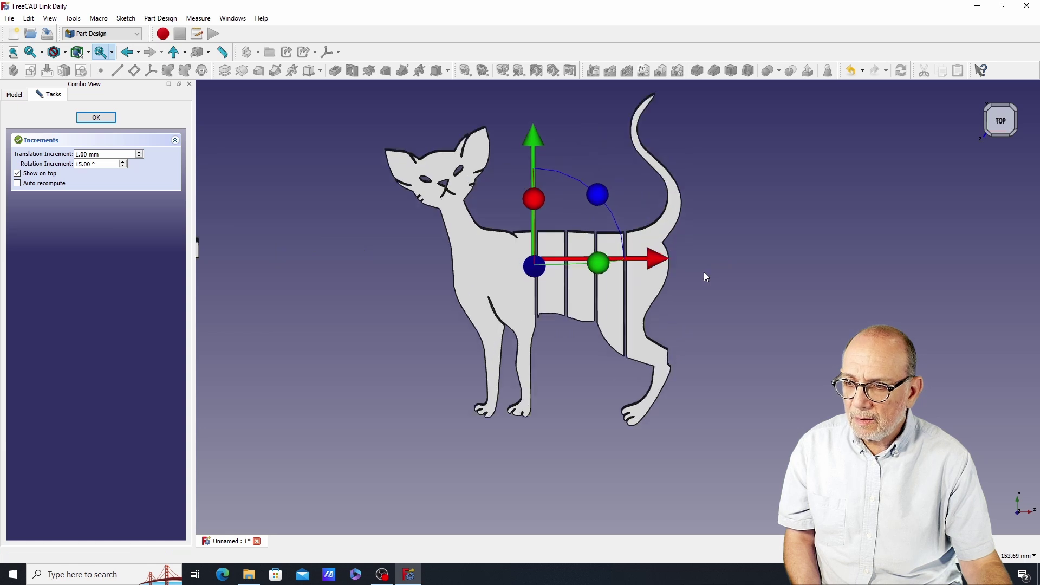
left_click_drag(662, 259, 1039, 254)
middle_click_drag(770, 268, 631, 270)
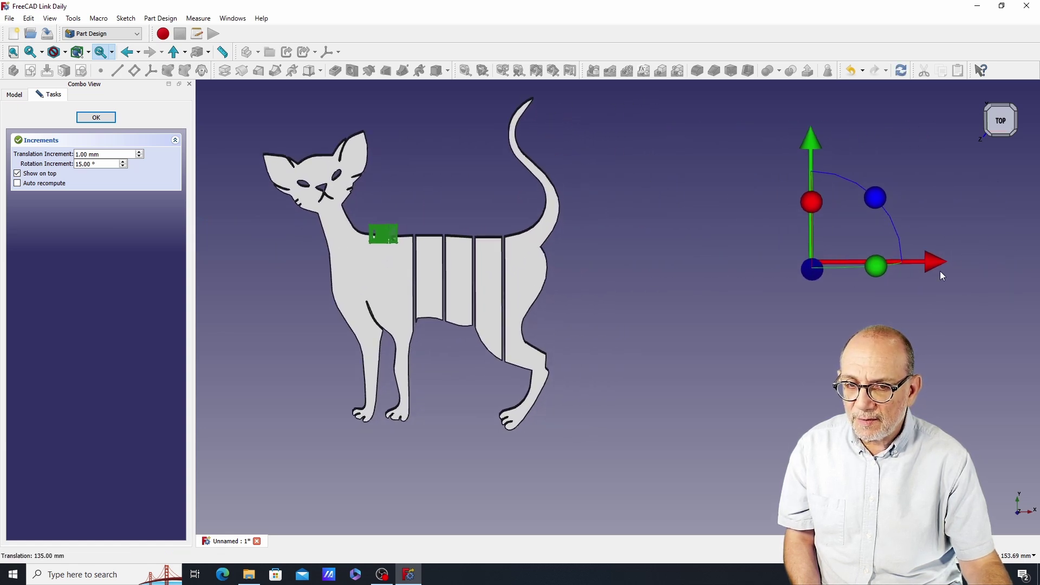
left_click_drag(935, 263, 957, 265)
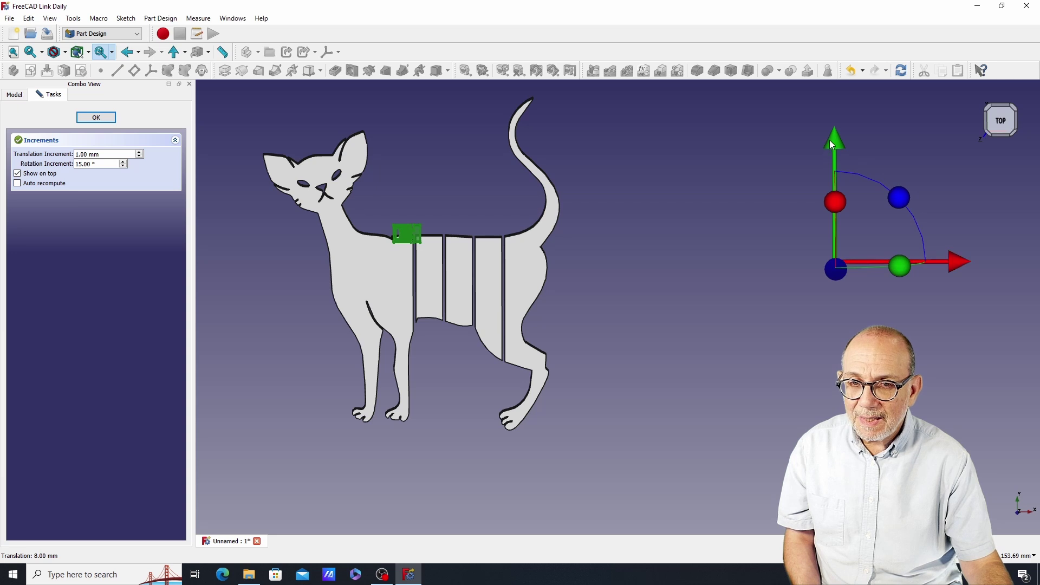
left_click_drag(833, 139, 843, 184)
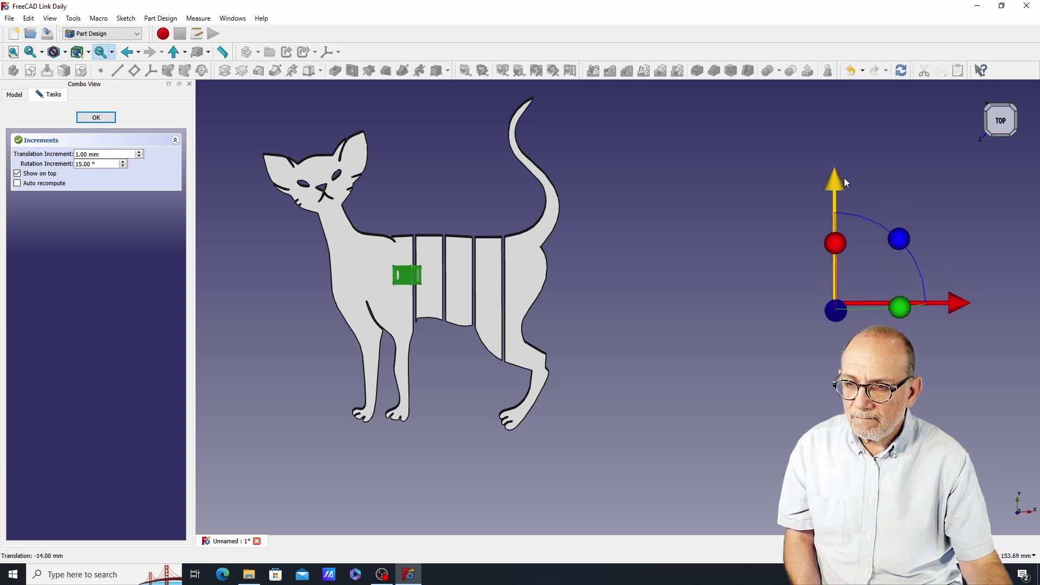
left_click(86, 118)
scroll(628, 309, "up", 5)
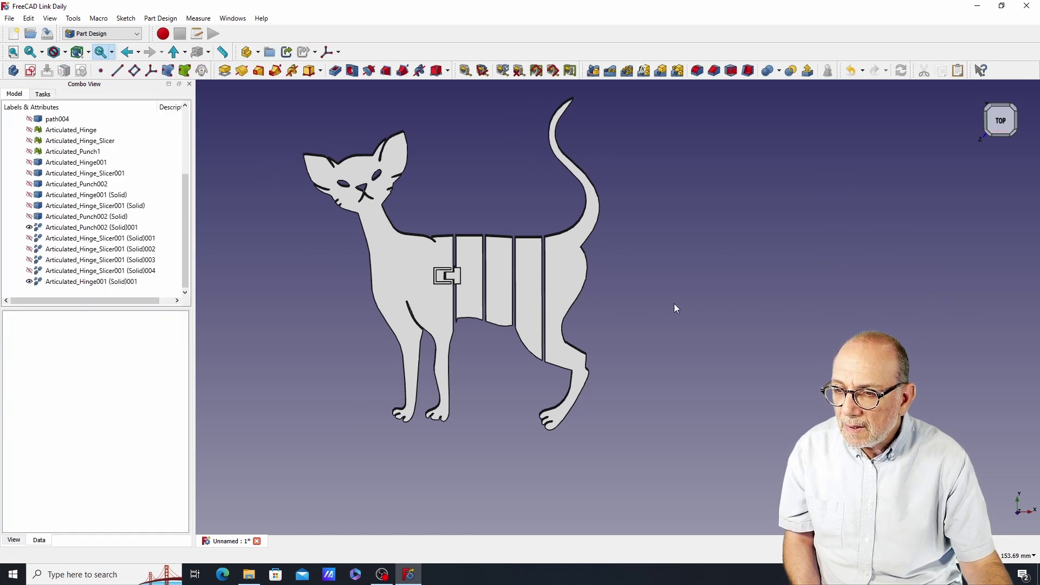
scroll(834, 320, "up", 4)
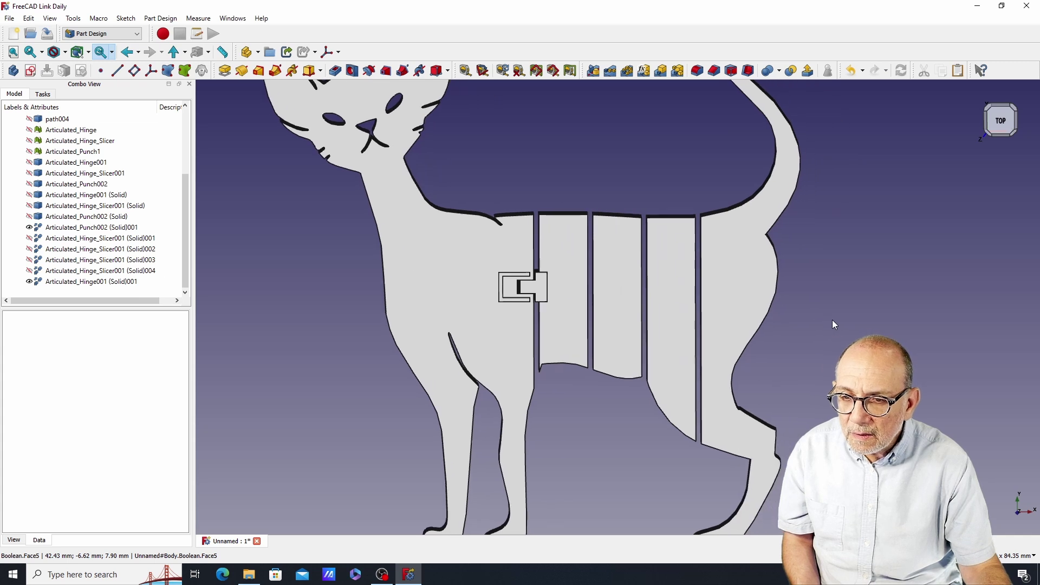
middle_click_drag(844, 326, 903, 342)
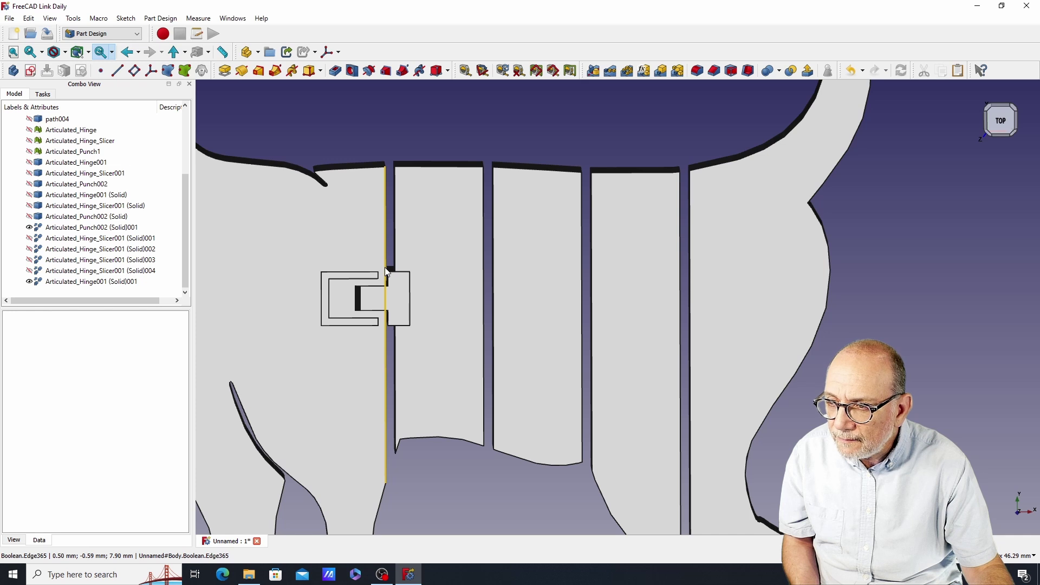
Step: Fine-tune the hinge solid's X position in the Property panel, adjusting its decimal digits
left_click(58, 283)
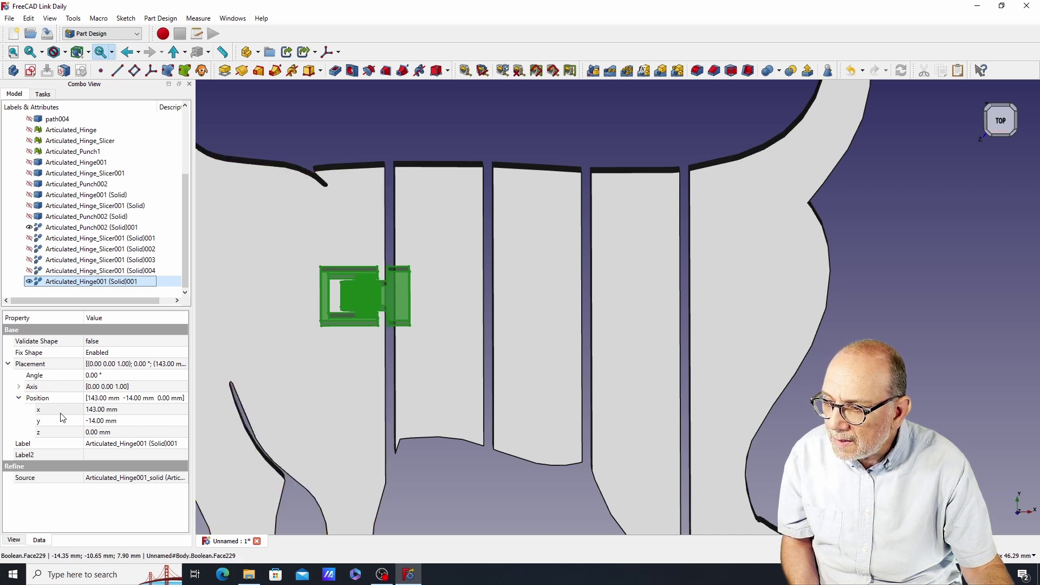
left_click(96, 410)
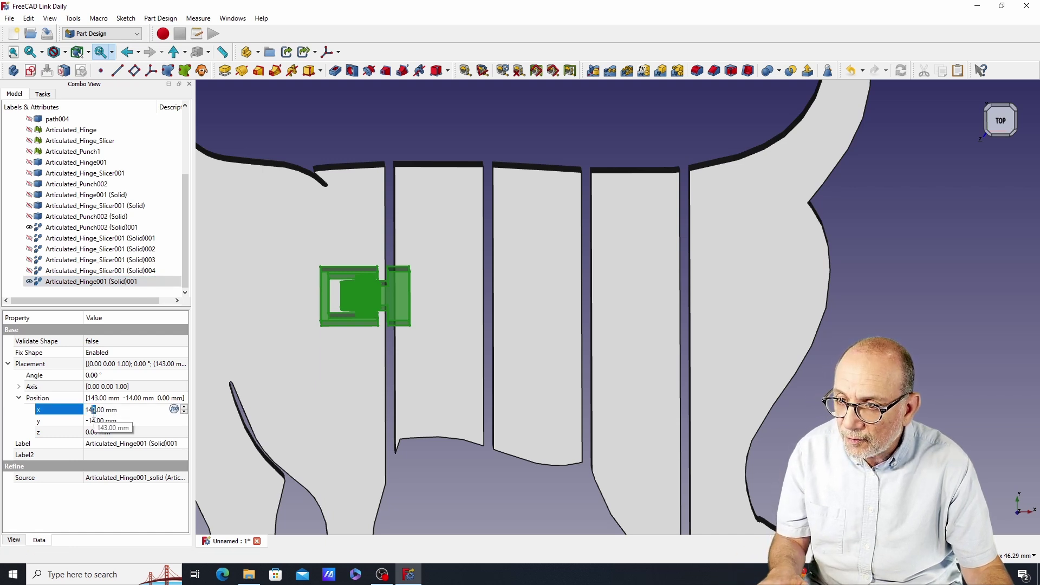
key("Return")
left_click(457, 494)
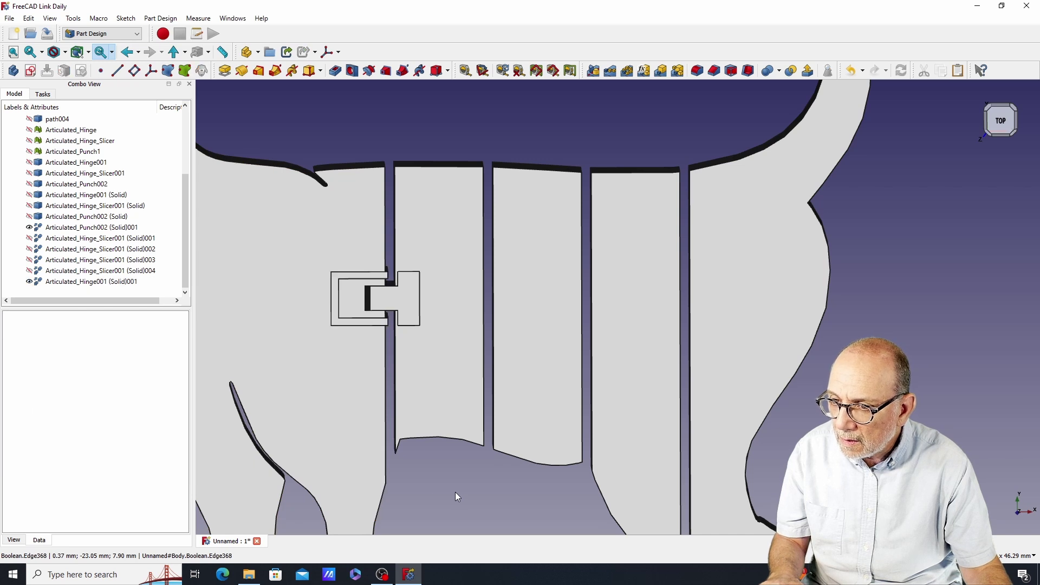
left_click(96, 283)
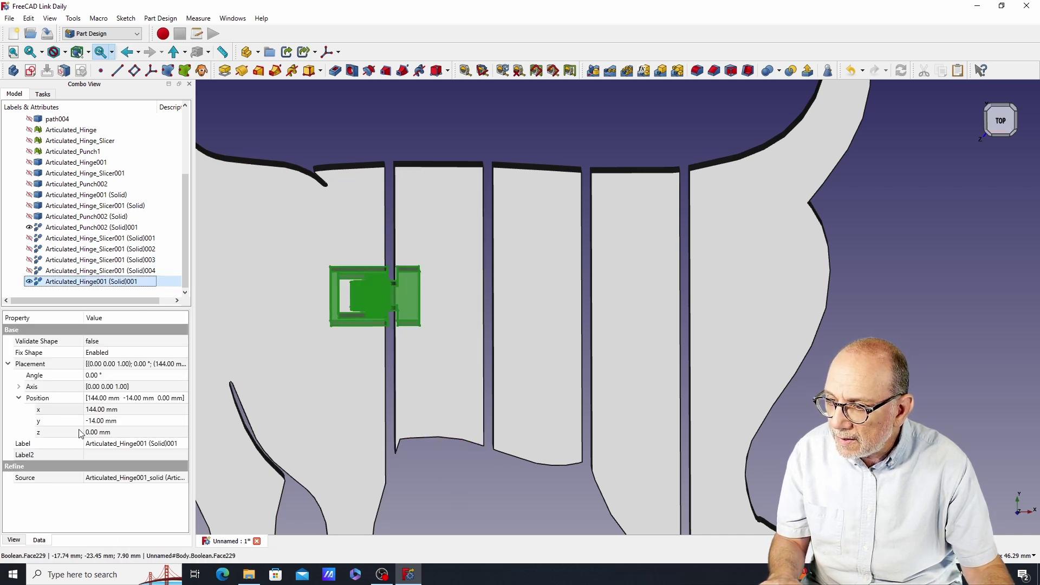
left_click(97, 411)
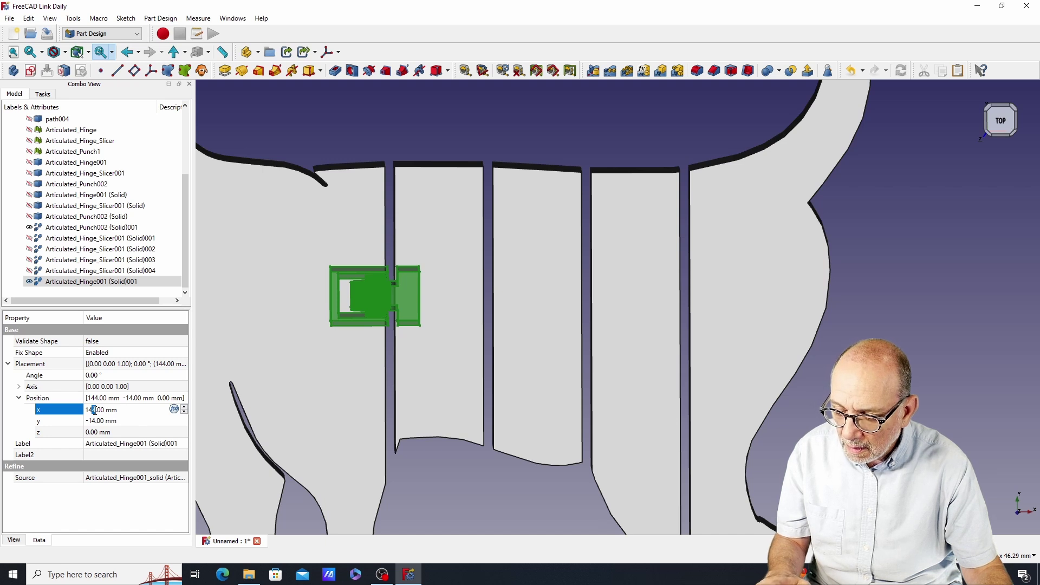
type("3.")
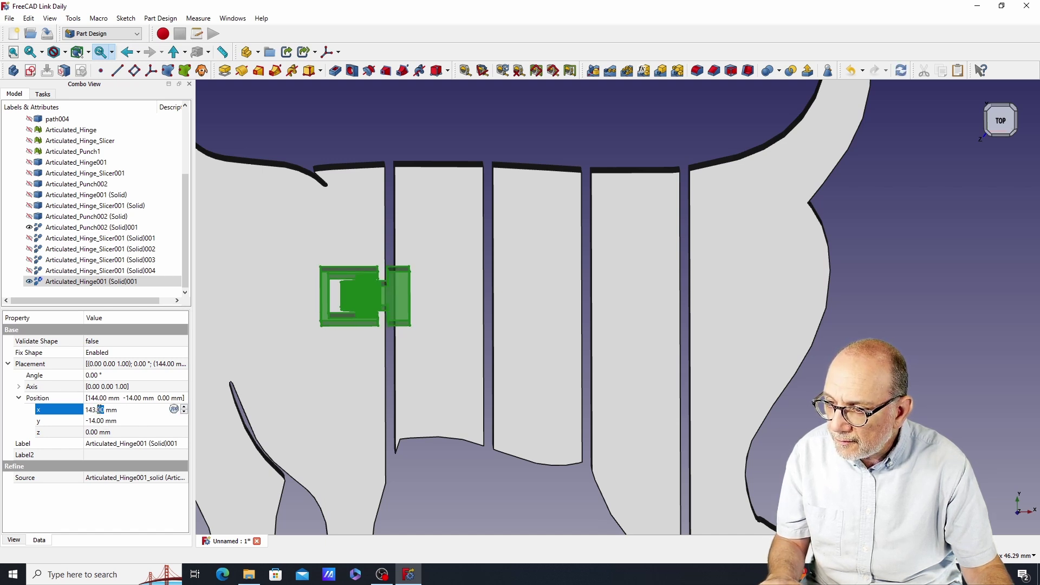
type("5")
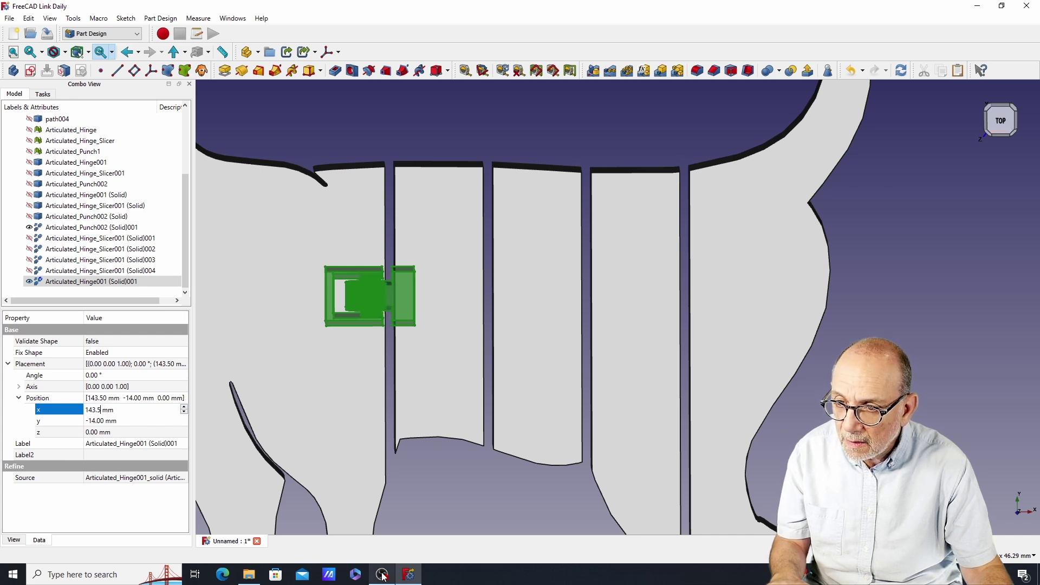
double_click(99, 410)
type("6")
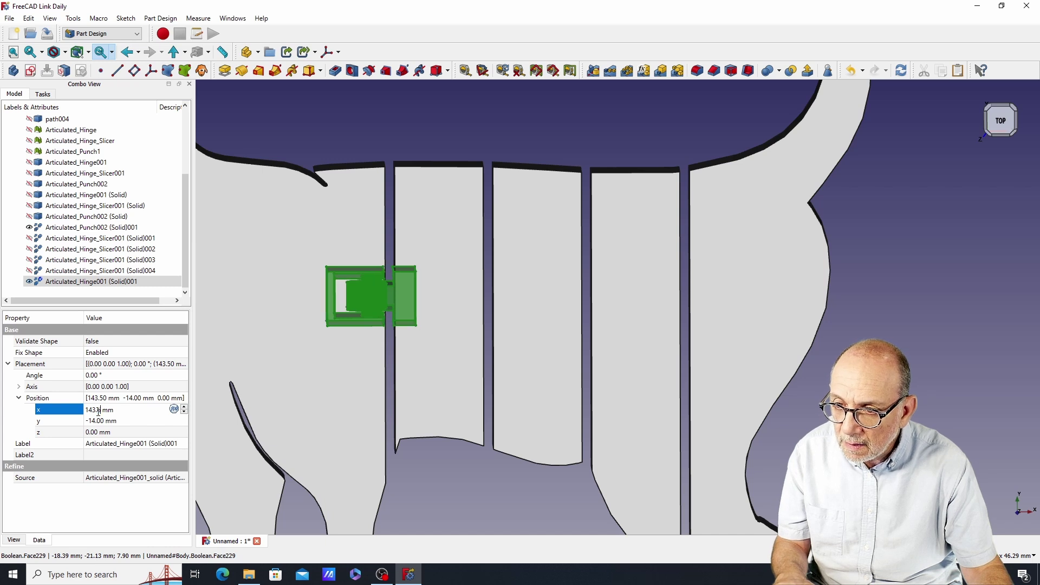
double_click(99, 410)
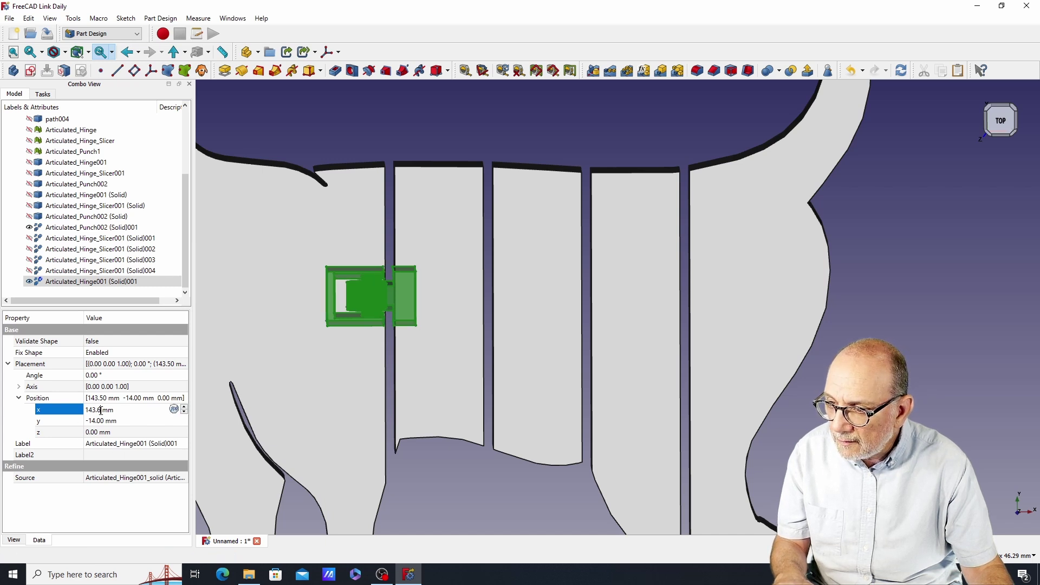
type("7")
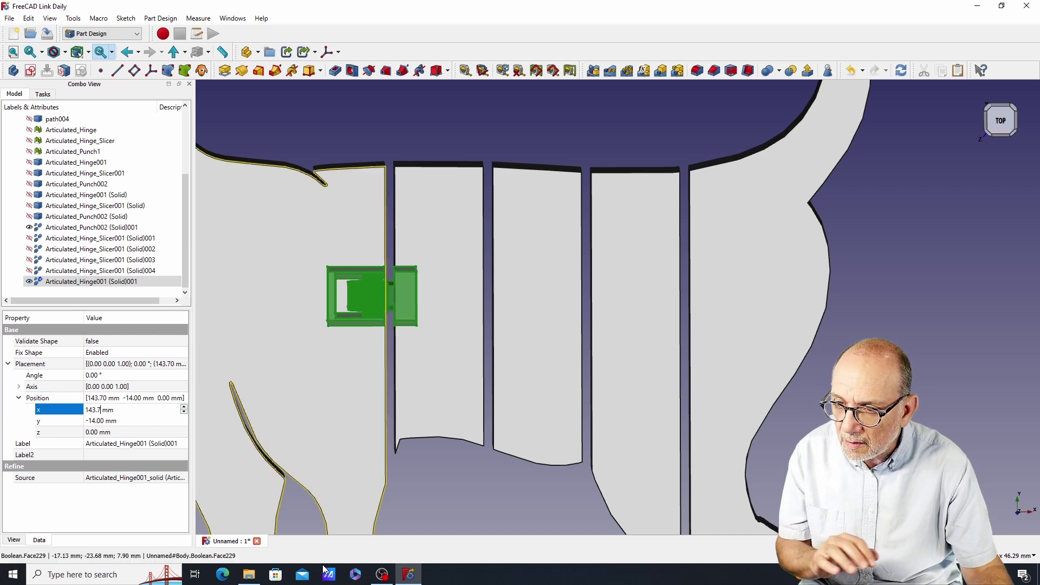
Step: Orbit to check the hinge fit, then view the whole cat from the top
middle_click_drag(499, 506, 476, 497)
left_click(476, 491)
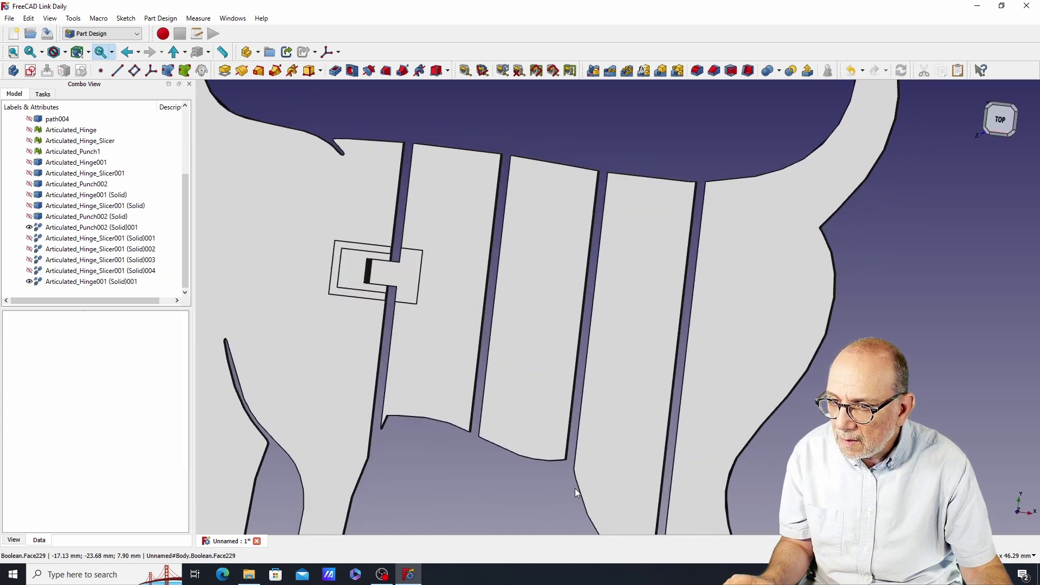
middle_click_drag(973, 403, 908, 403)
scroll(354, 296, "up", 4)
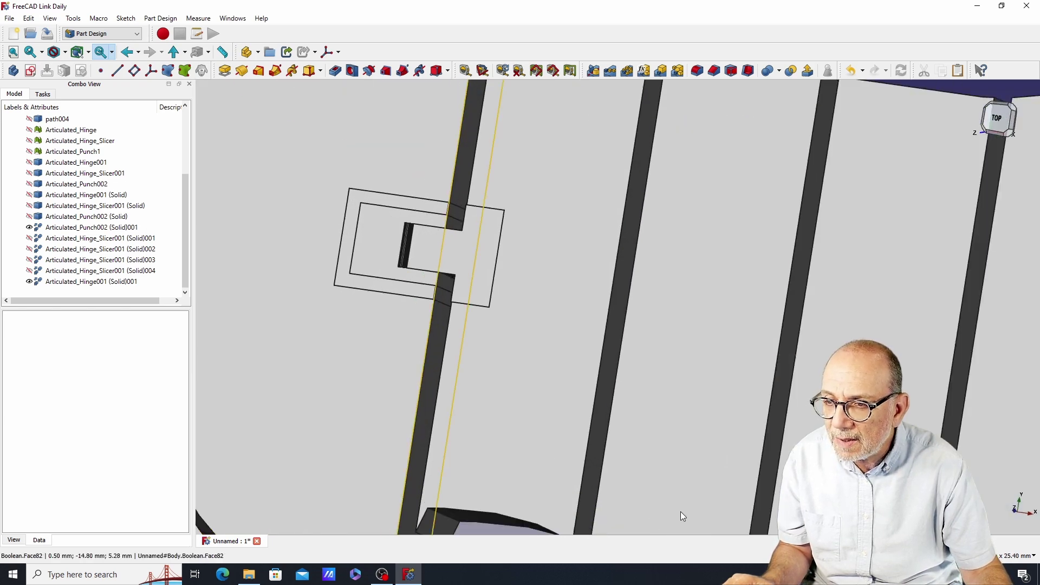
scroll(597, 272, "down", 6)
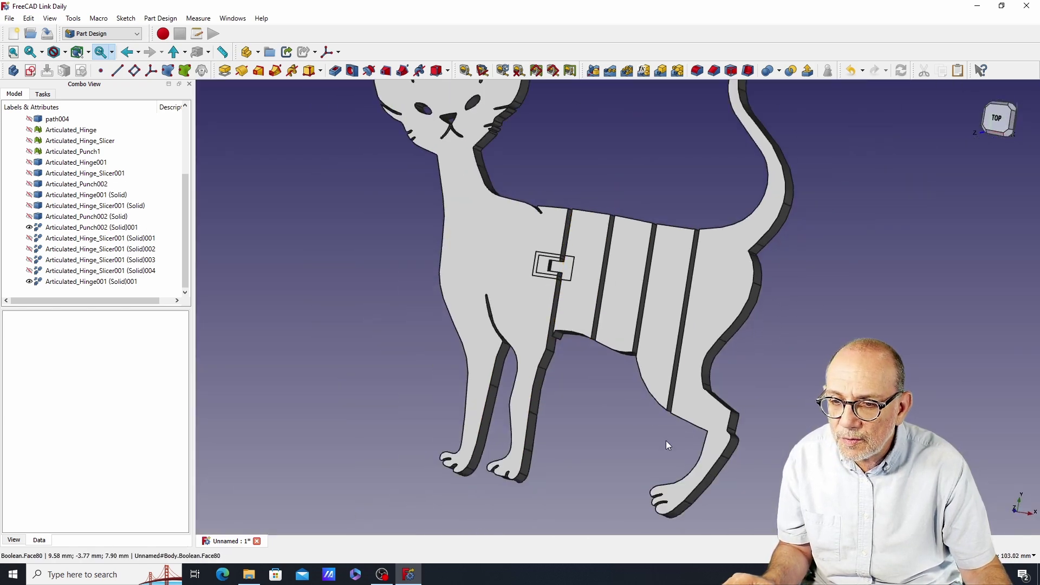
key("2")
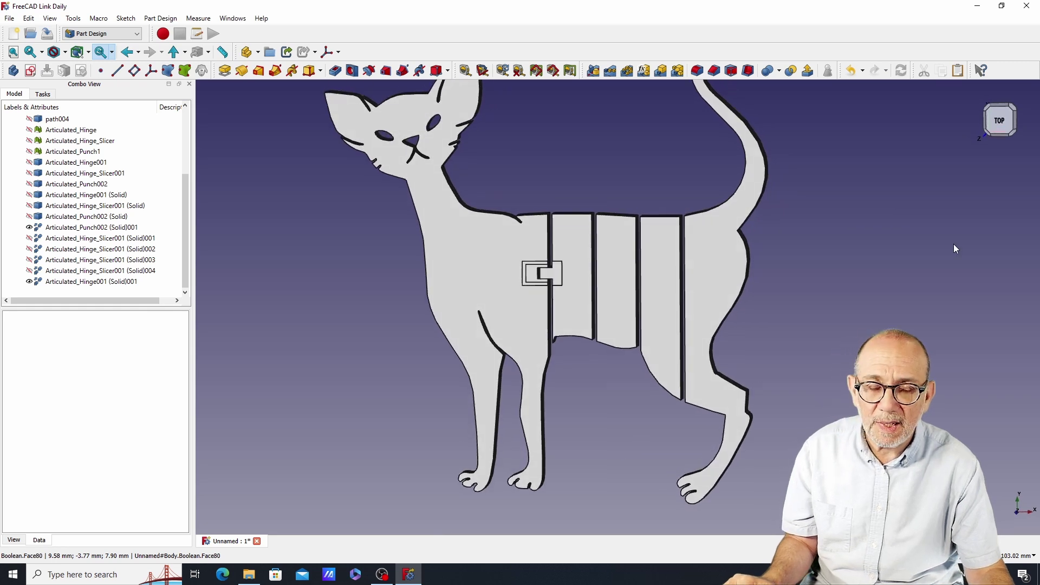
left_click_drag(1018, 126, 797, 269)
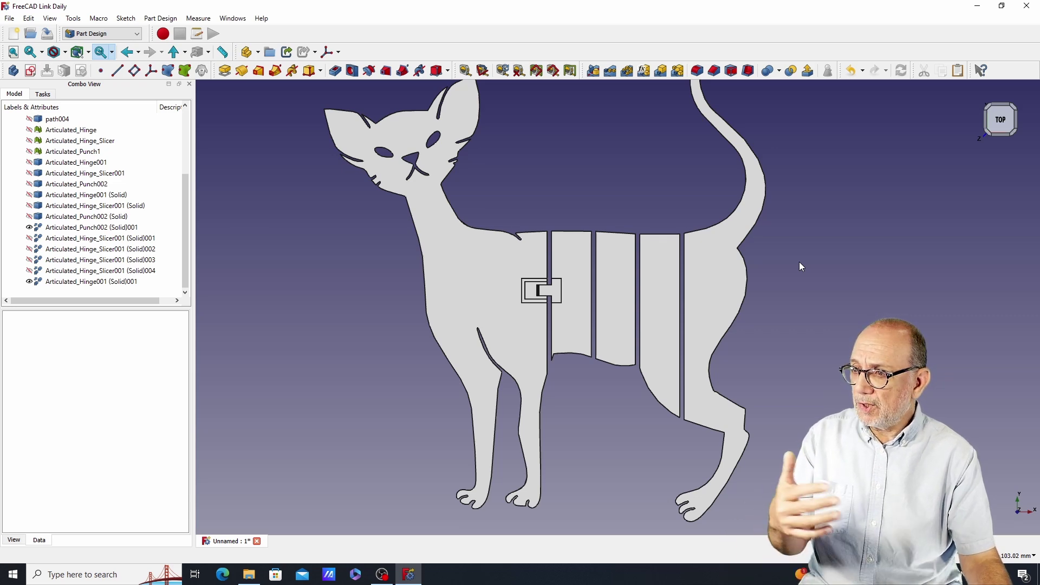
Step: Copy Articulated_Hinge001 (Solid)001 without its dependency
right_click(86, 283)
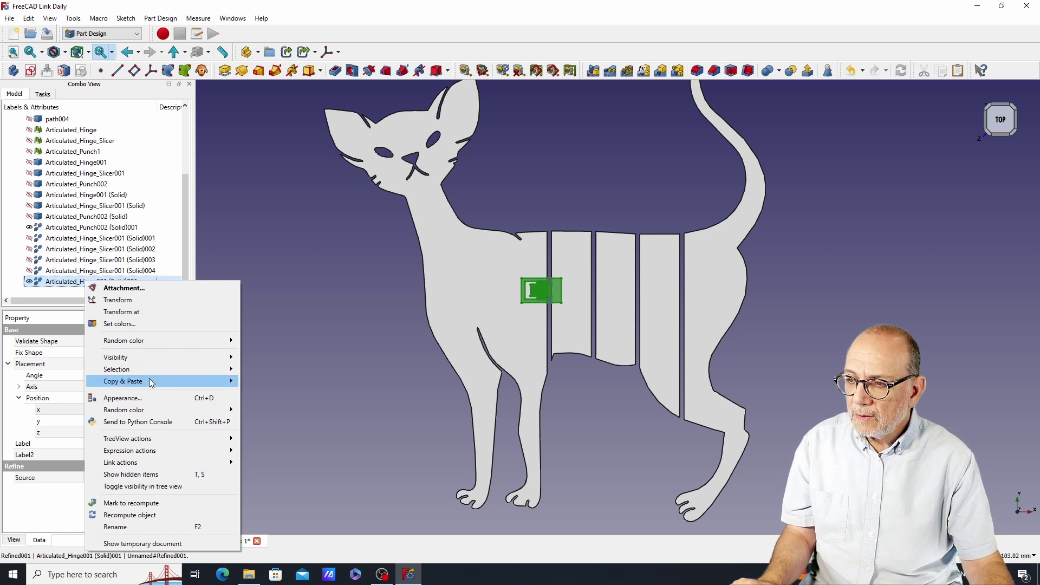
mouse_move(150, 381)
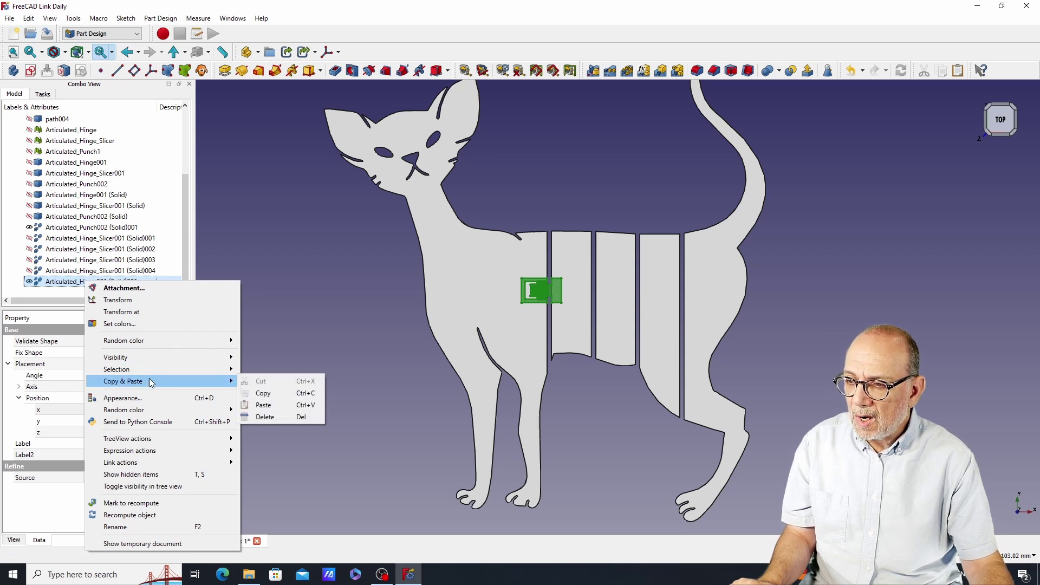
left_click(271, 397)
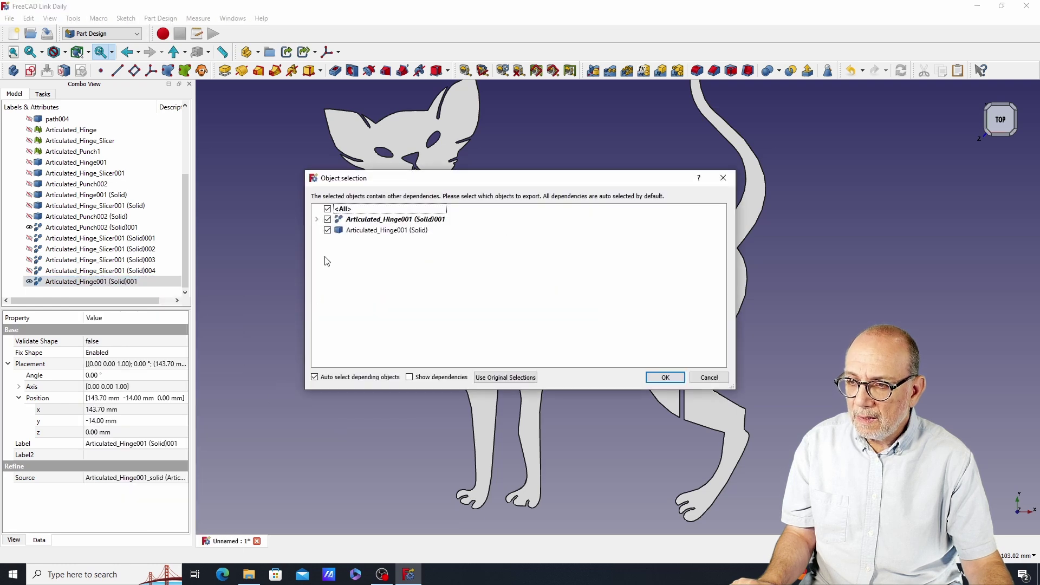
left_click(328, 231)
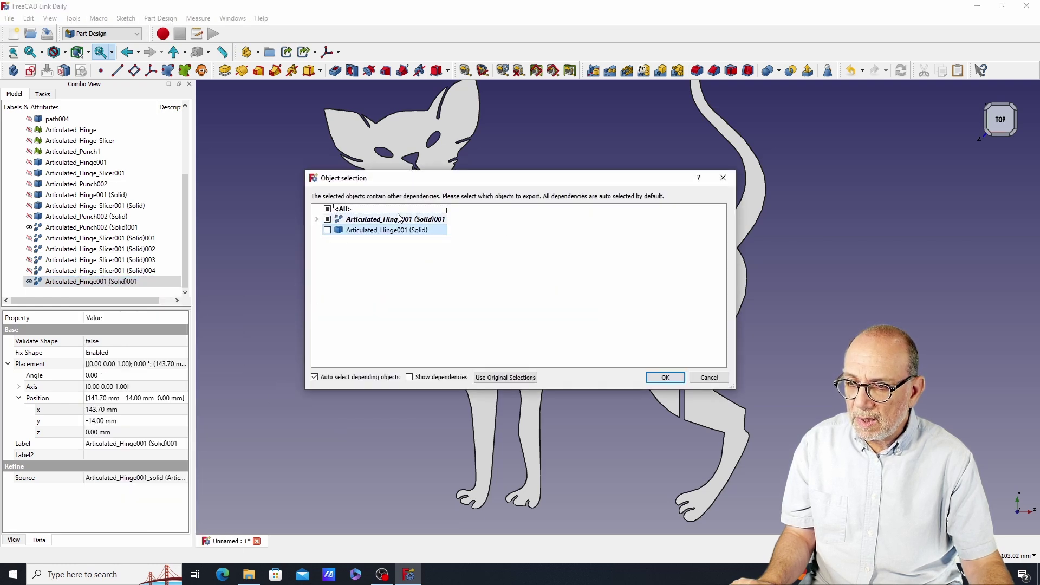
left_click(662, 376)
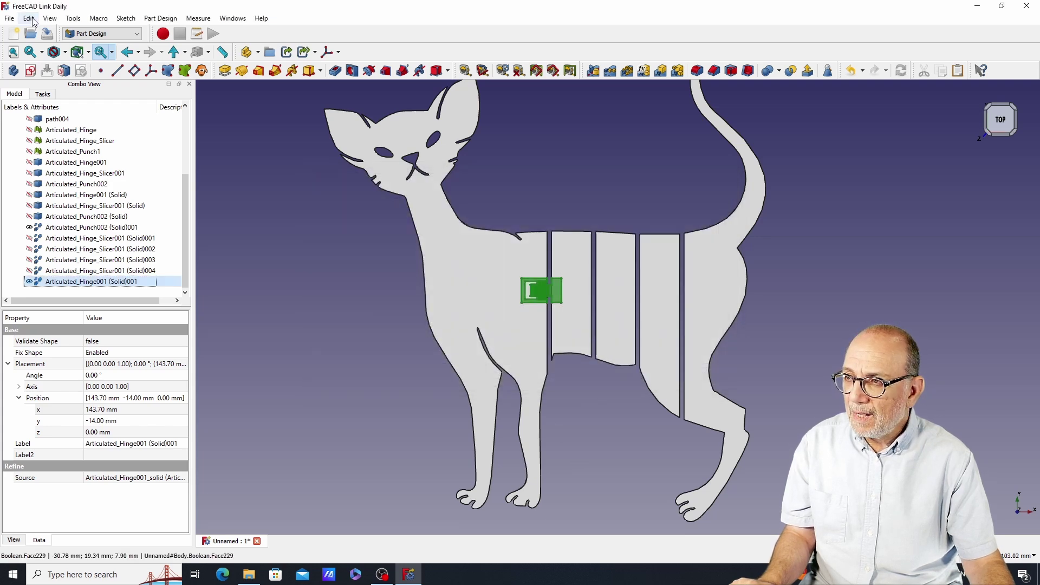
Step: Paste the hinge three times via Edit > Paste, creating (Solid)002 to (Solid)004
left_click(31, 19)
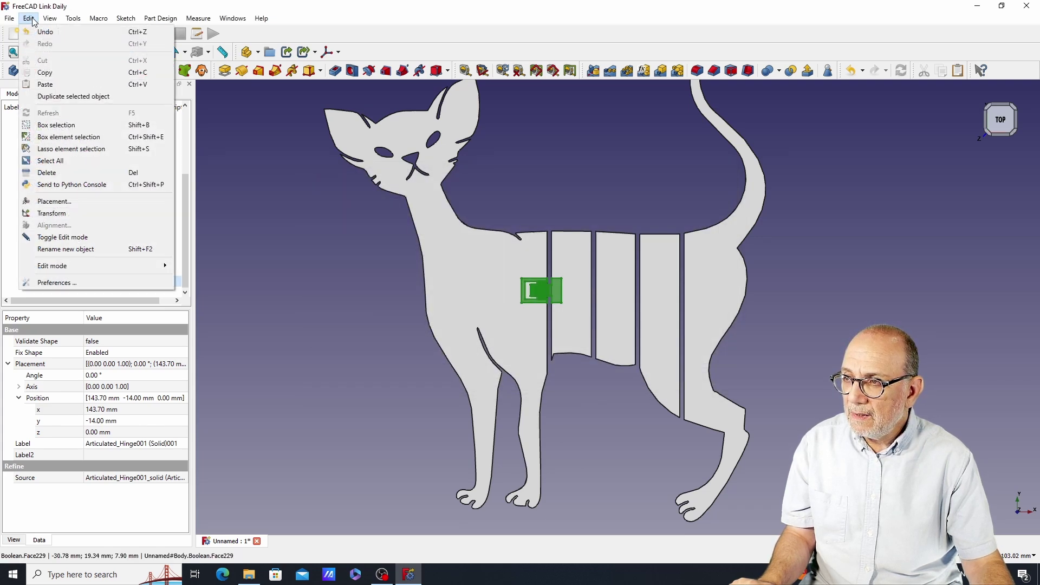
left_click(54, 86)
scroll(108, 163, "down", 1)
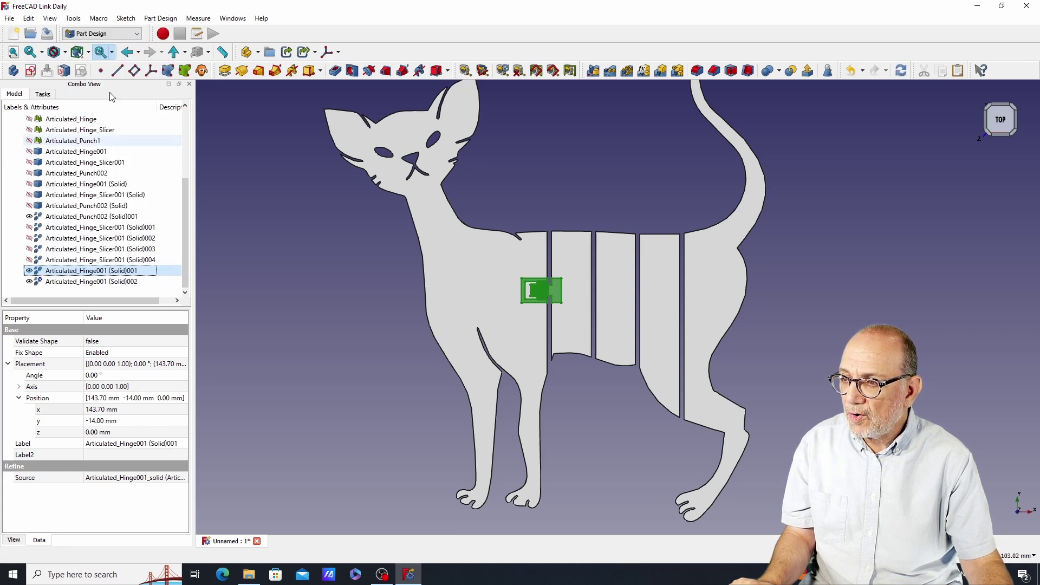
left_click(30, 19)
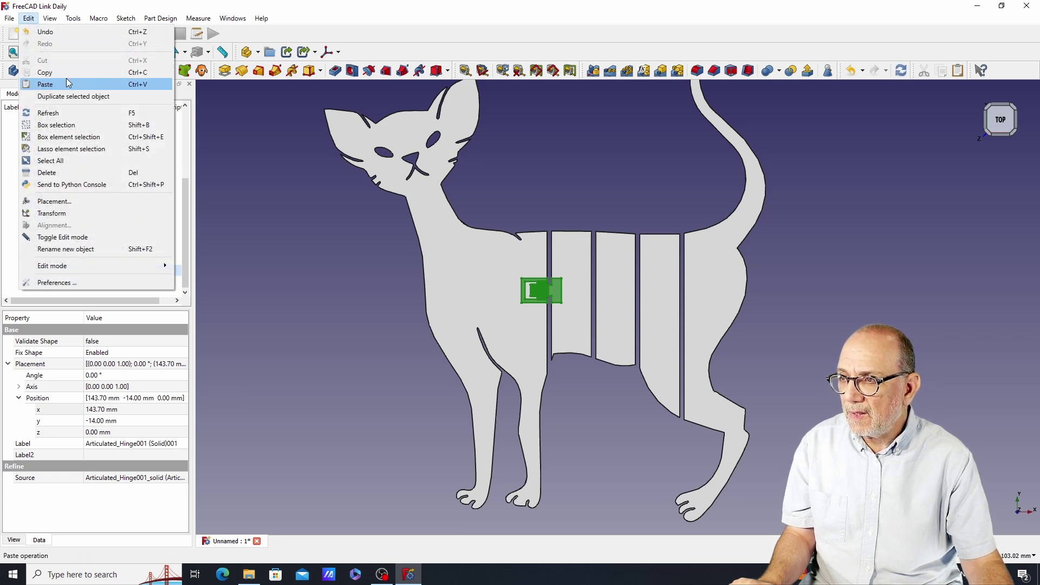
left_click(49, 84)
left_click(32, 21)
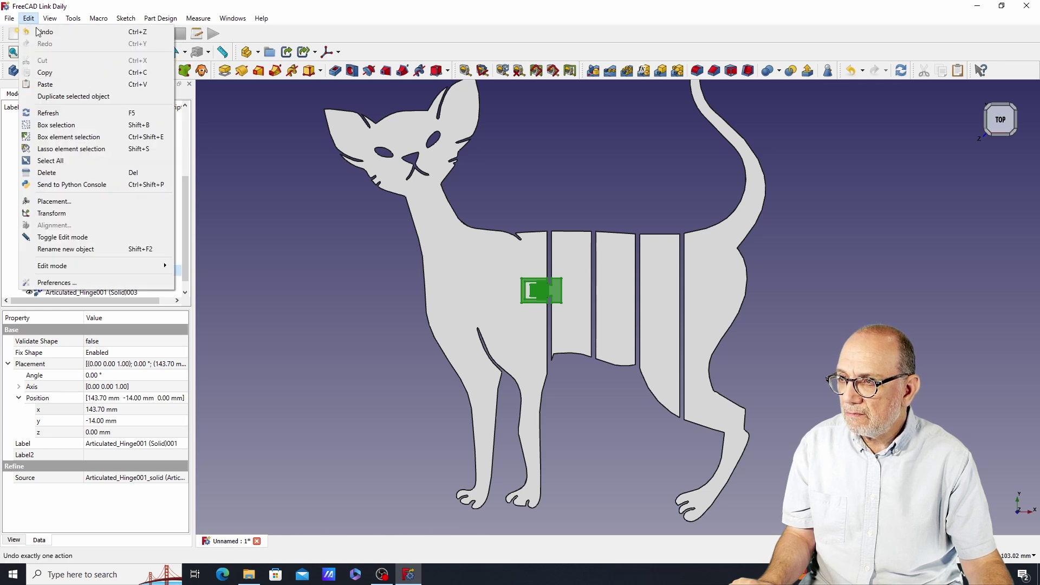
left_click(49, 85)
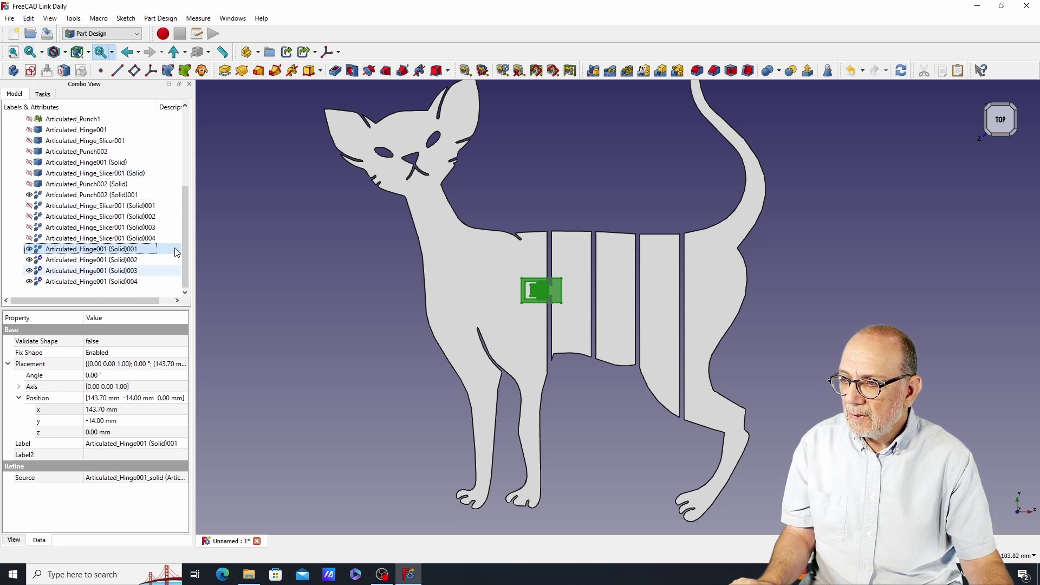
Step: Set hinge copy (Solid)002's x position to 153.70 mm
left_click(82, 260)
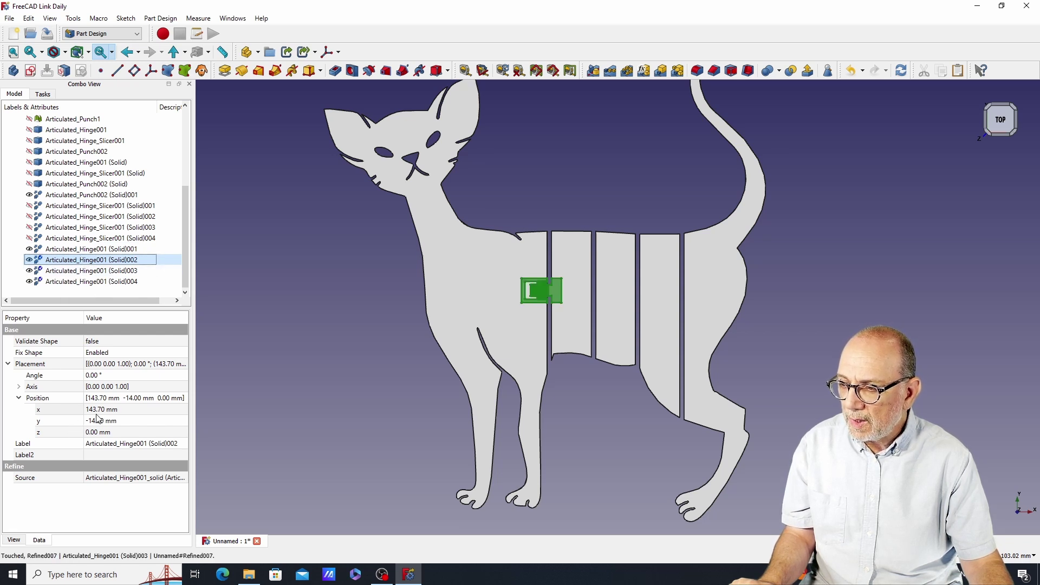
left_click(94, 411)
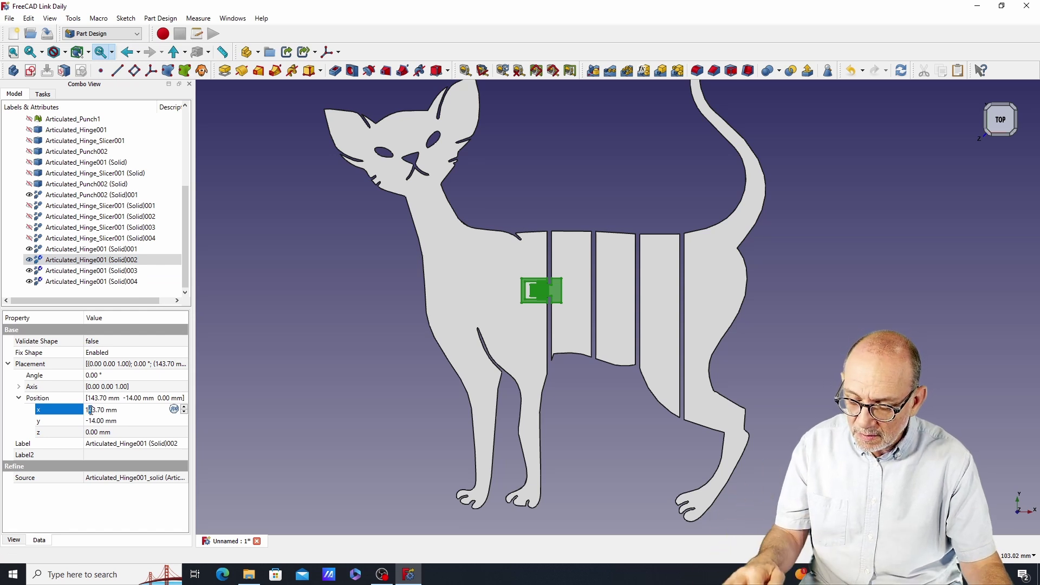
type("153.70")
key("Return")
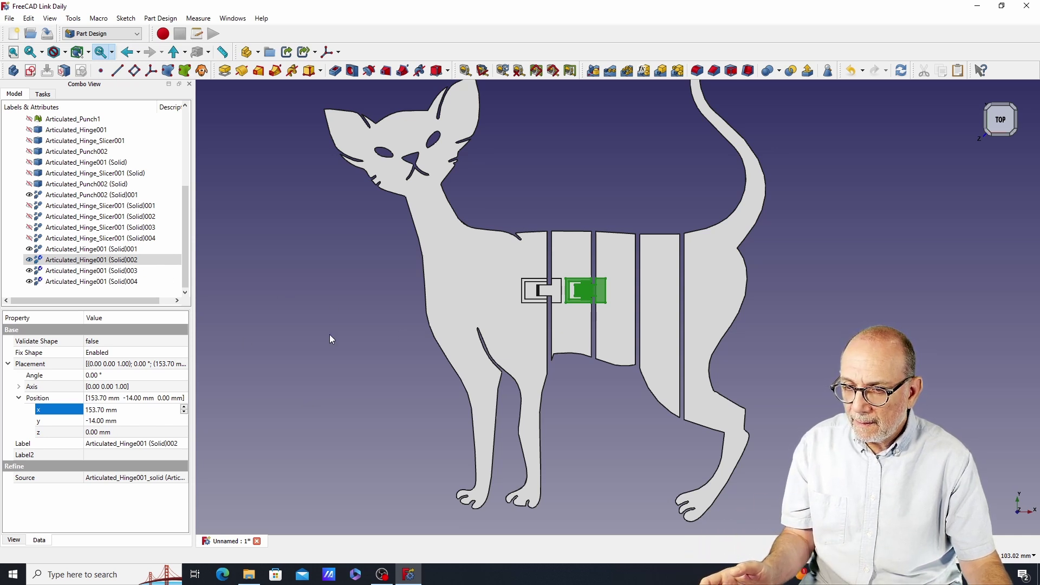
key("Down")
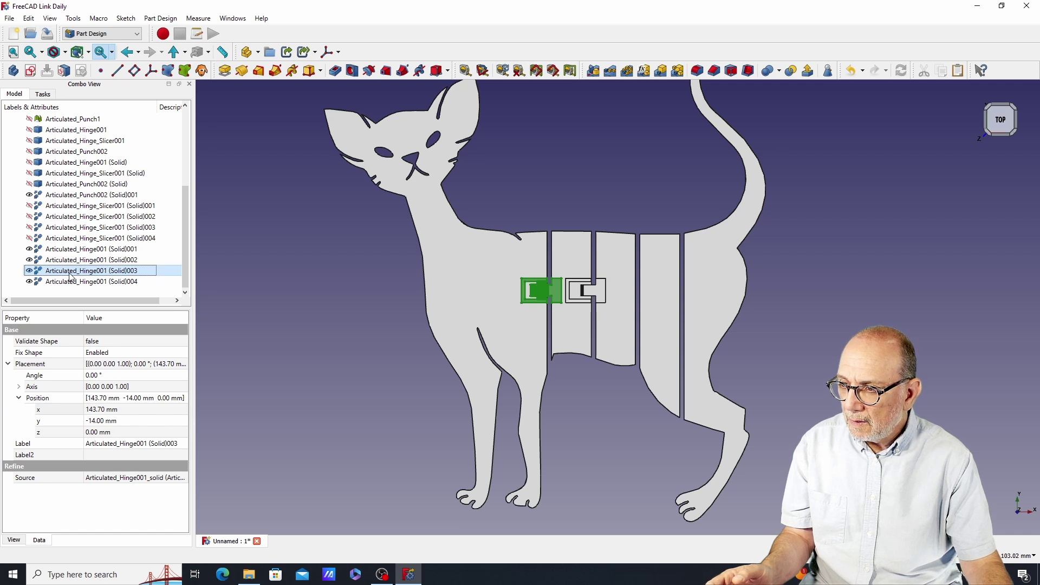
left_click(346, 344)
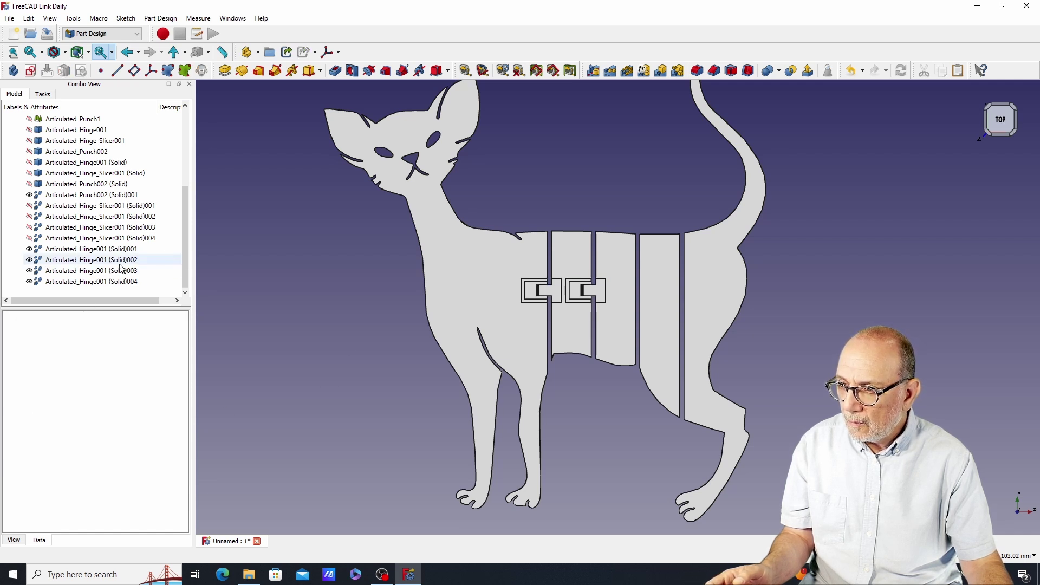
Step: Set hinge copies (Solid)003 and (Solid)004 to x 163.70 and 173.70 mm
left_click(91, 270)
left_click(92, 411)
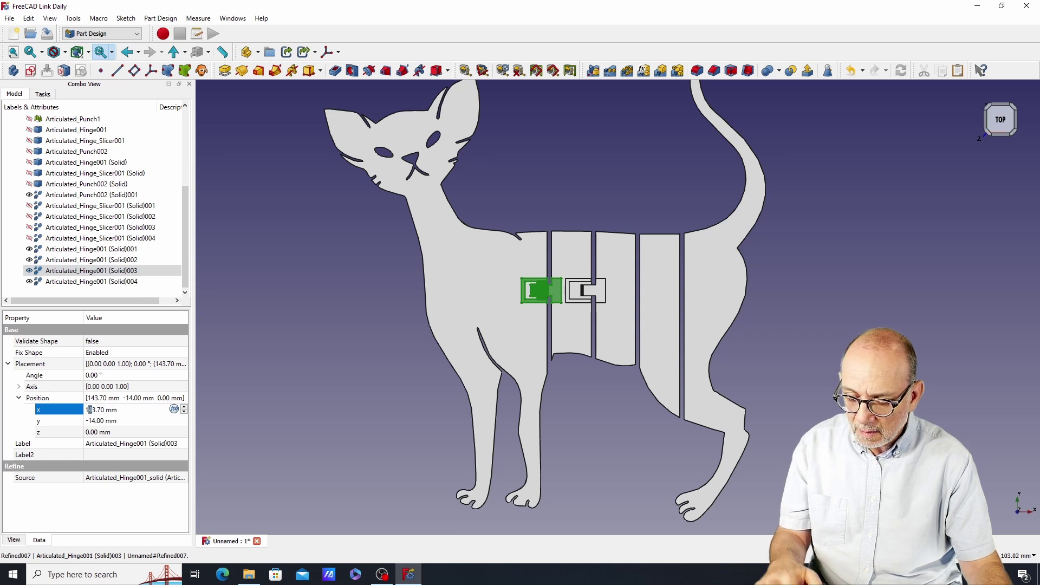
type("6")
left_click(378, 370)
left_click(91, 281)
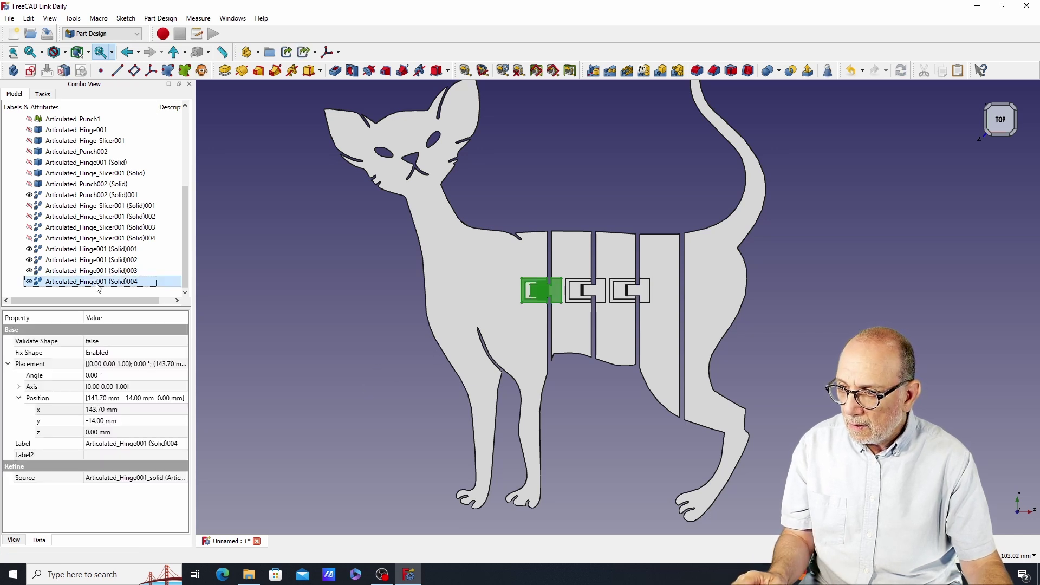
left_click(99, 412)
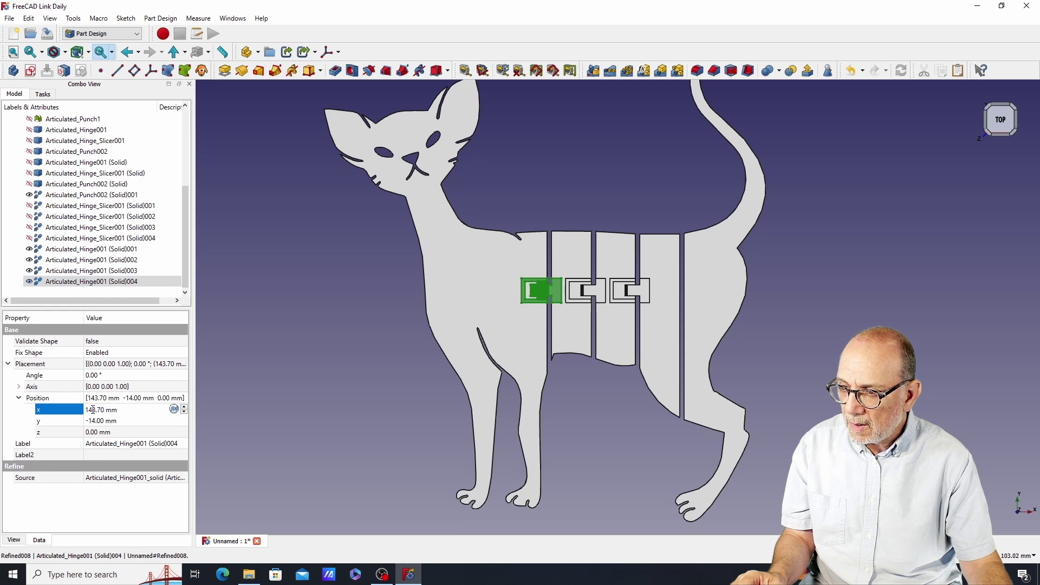
type("7")
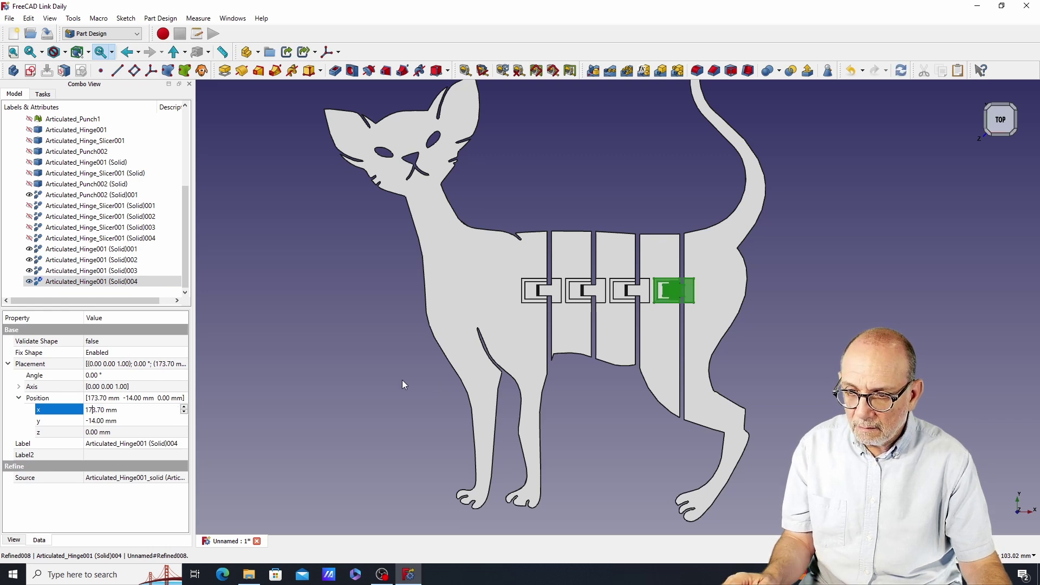
left_click(647, 354)
middle_click_drag(843, 283, 820, 276)
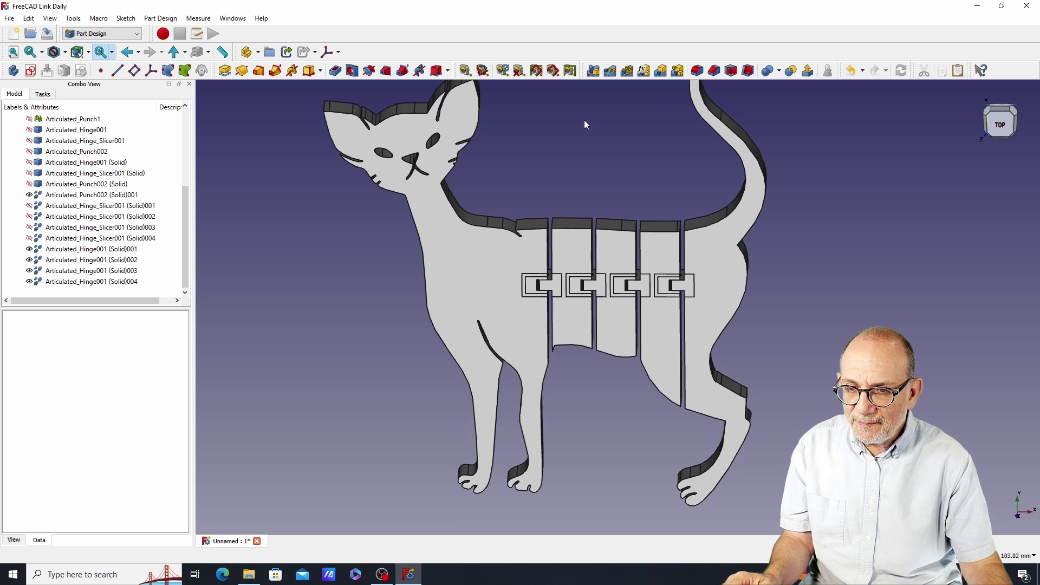
Step: Return to an exact top view and zoom out to show the square punch piece beside the cat
middle_click_drag(586, 123, 594, 91)
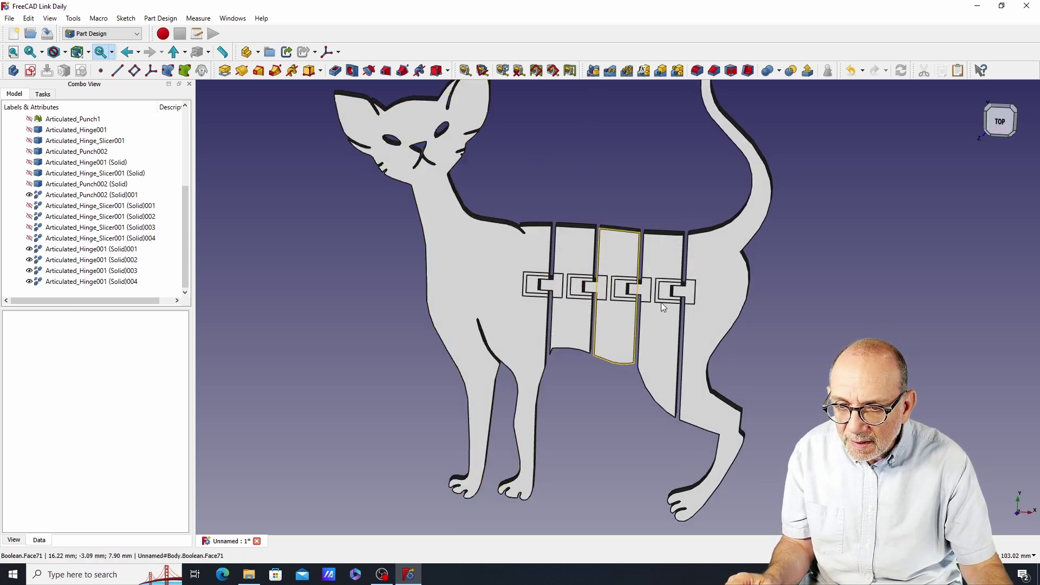
left_click(1000, 121)
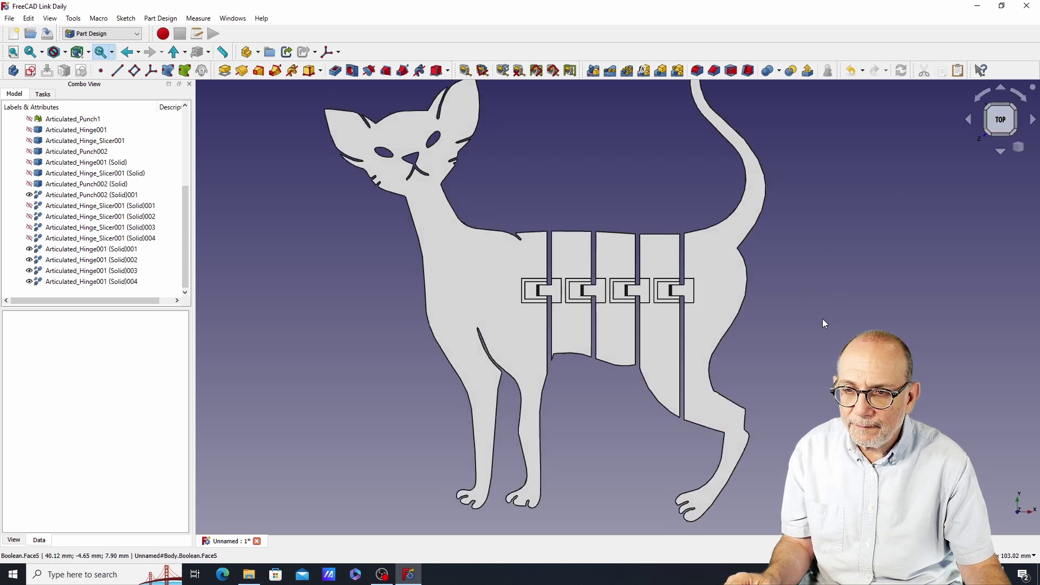
middle_click_drag(843, 321, 860, 332)
scroll(860, 331, "down", 3)
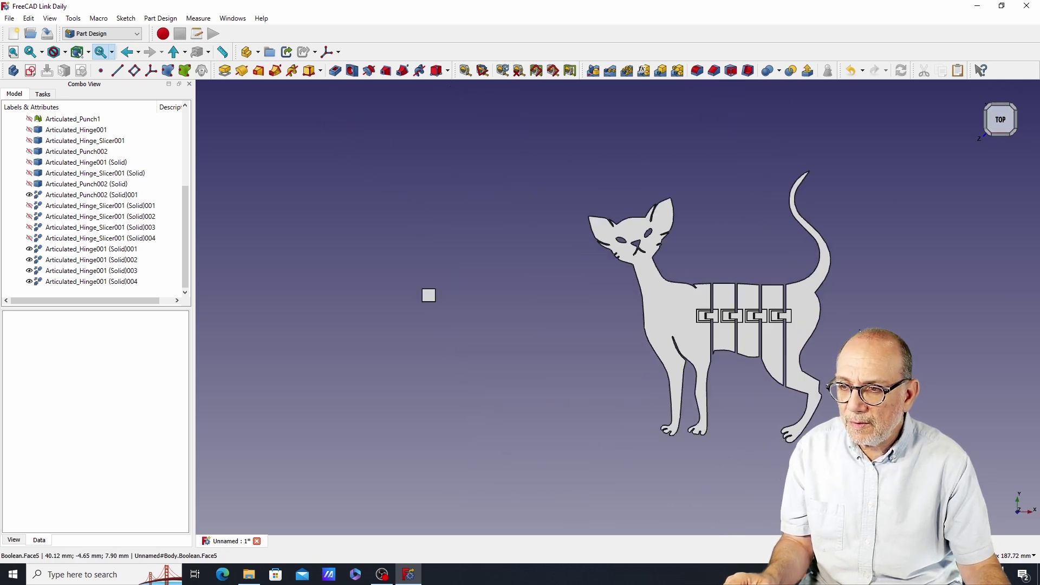
middle_click_drag(934, 260, 828, 264)
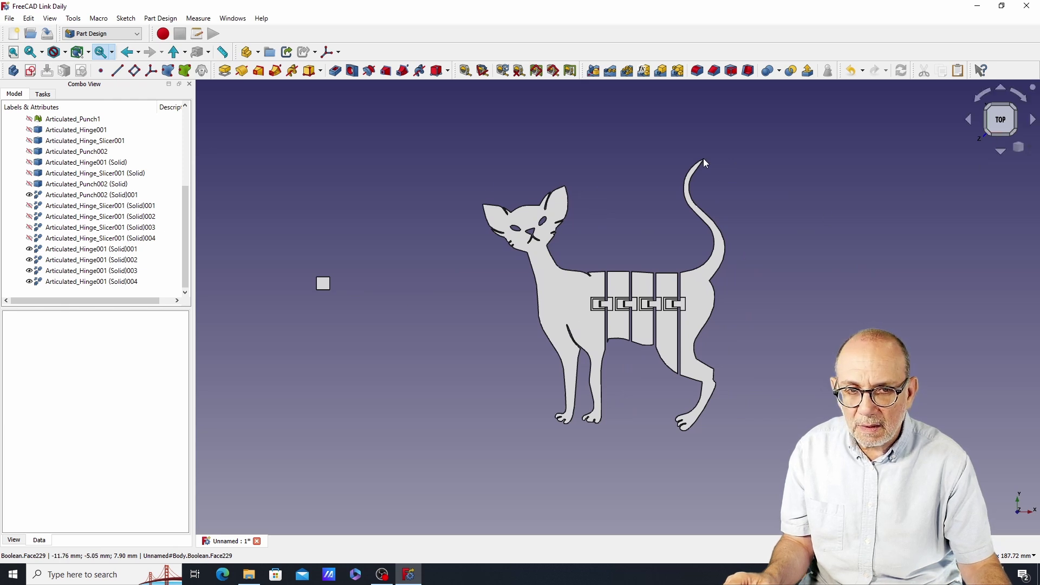
scroll(402, 278, "up", 2)
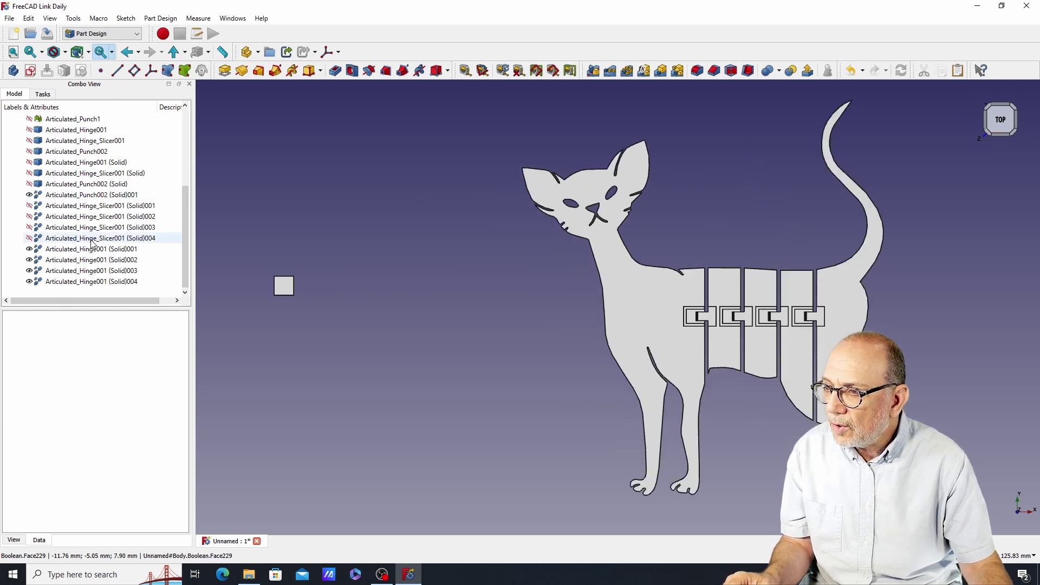
Step: Move Articulated_Punch002 (Solid)001 to the end of the model tree
left_click(93, 196)
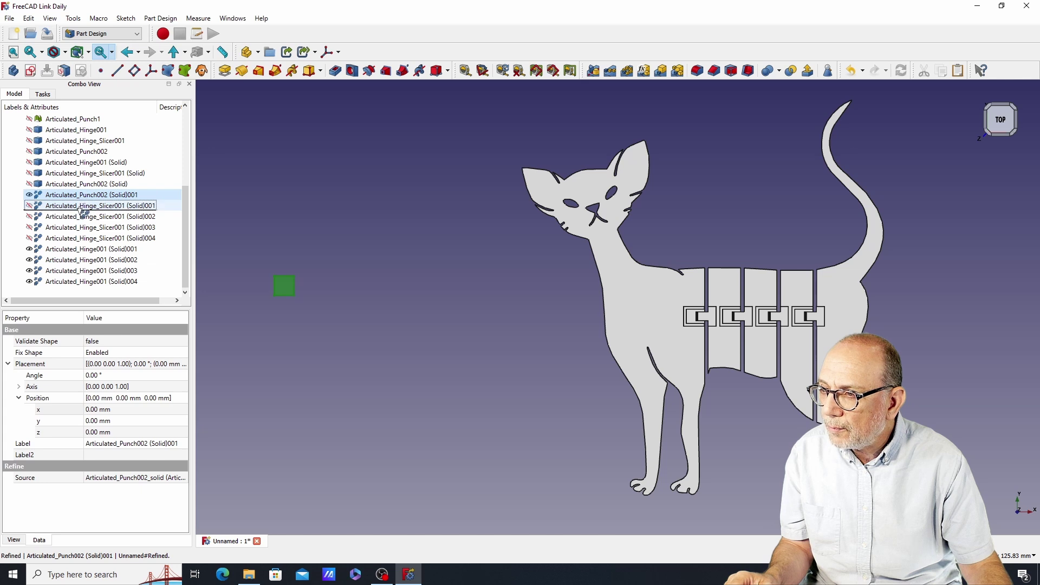
left_click_drag(64, 252, 74, 293)
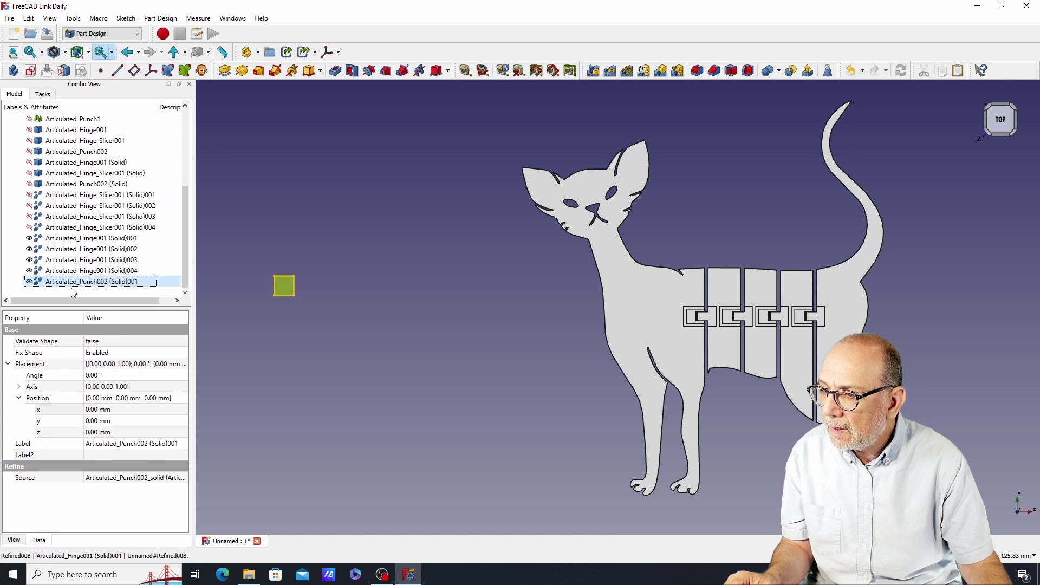
middle_click_drag(397, 327, 358, 307)
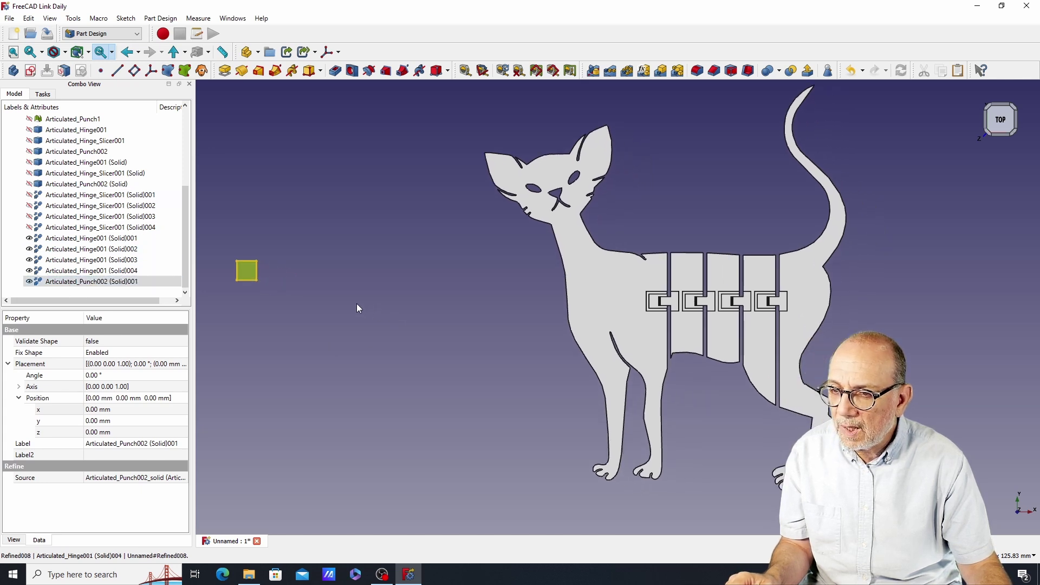
Step: Transform the square punch block along X and Y into the first hinge slot
right_click(99, 282)
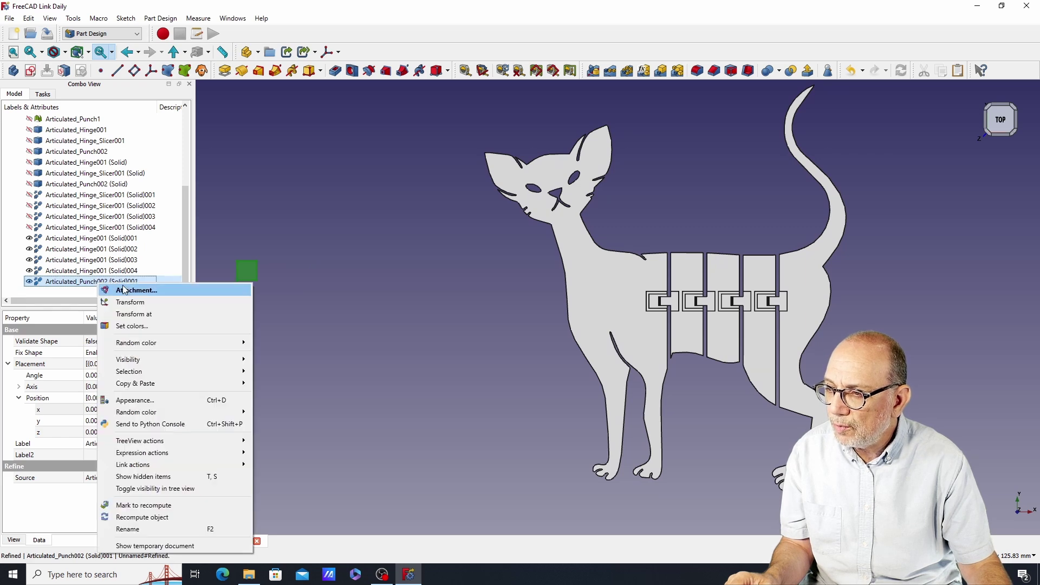
left_click(131, 306)
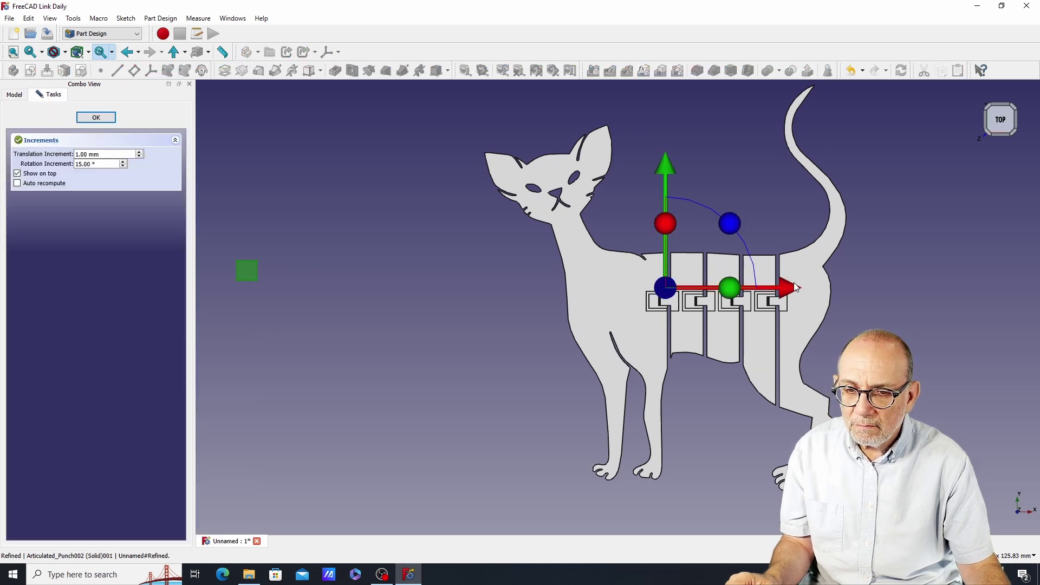
left_click_drag(800, 285, 1030, 276)
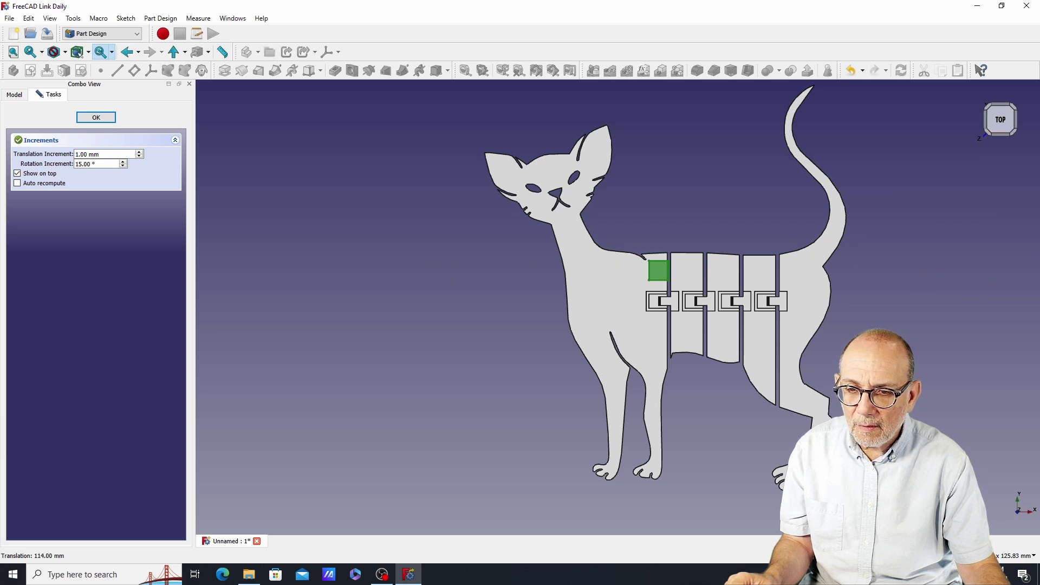
middle_click_drag(931, 301, 685, 301)
left_click_drag(840, 175, 855, 208)
left_click_drag(961, 333, 963, 324)
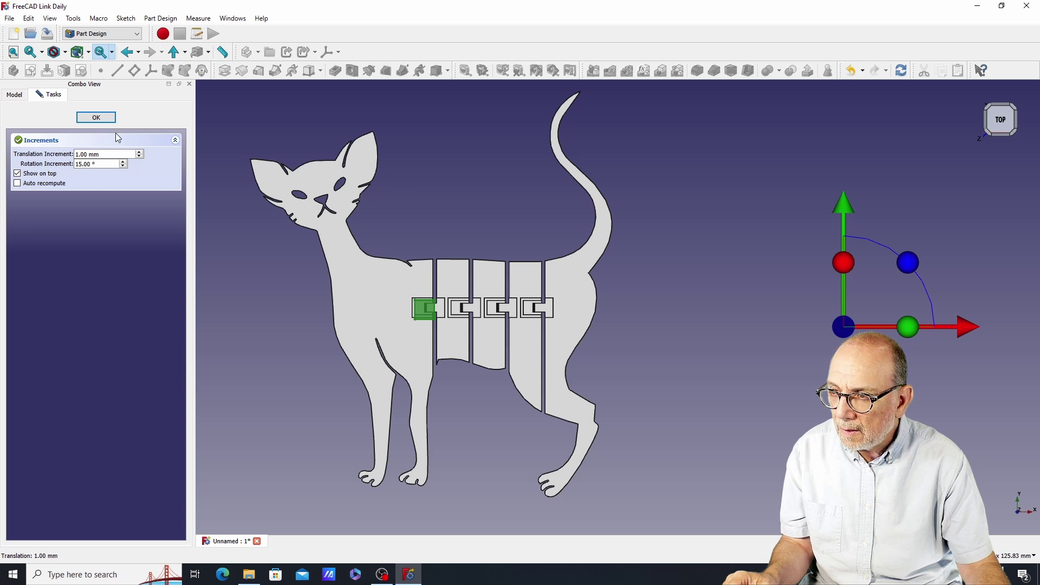
left_click(89, 118)
Step: Frame the hinge strip and start editing the punch block's Placement x position
left_click(430, 229)
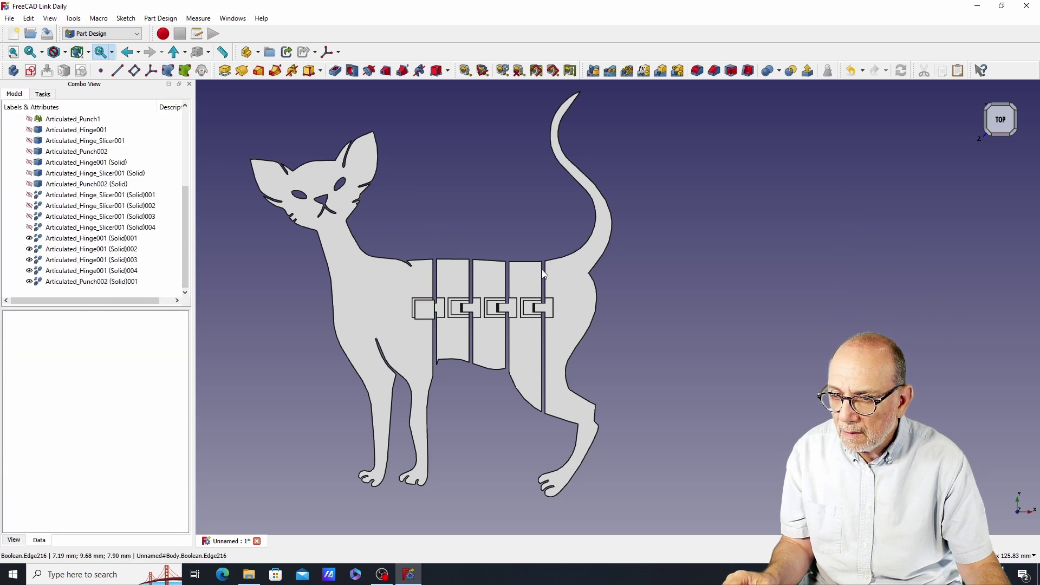
scroll(660, 352, "up", 1)
scroll(660, 352, "up", 1)
middle_click_drag(336, 170, 583, 170)
scroll(610, 187, "up", 2)
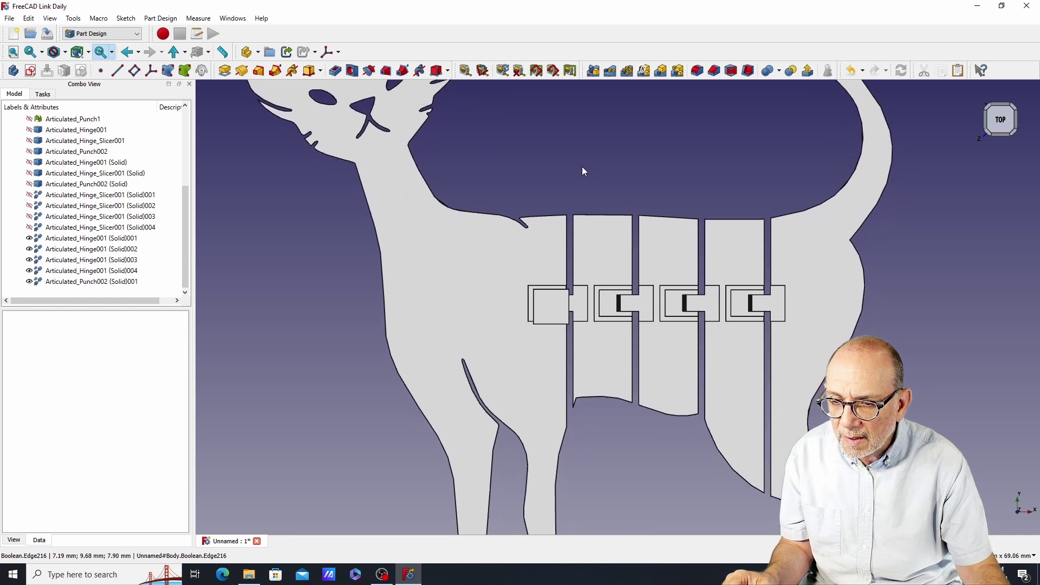
left_click(82, 283)
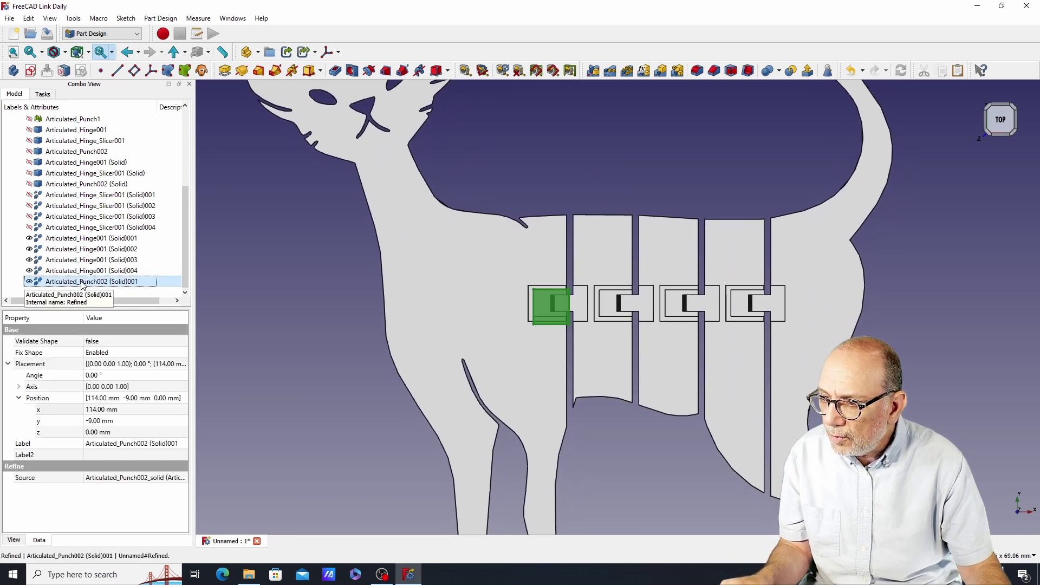
left_click(94, 413)
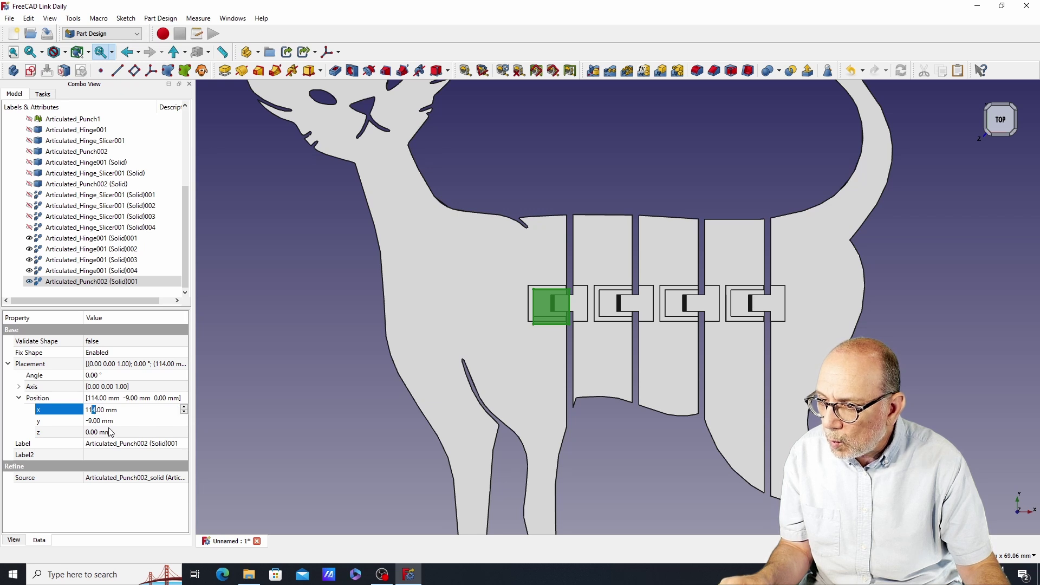
type("3.")
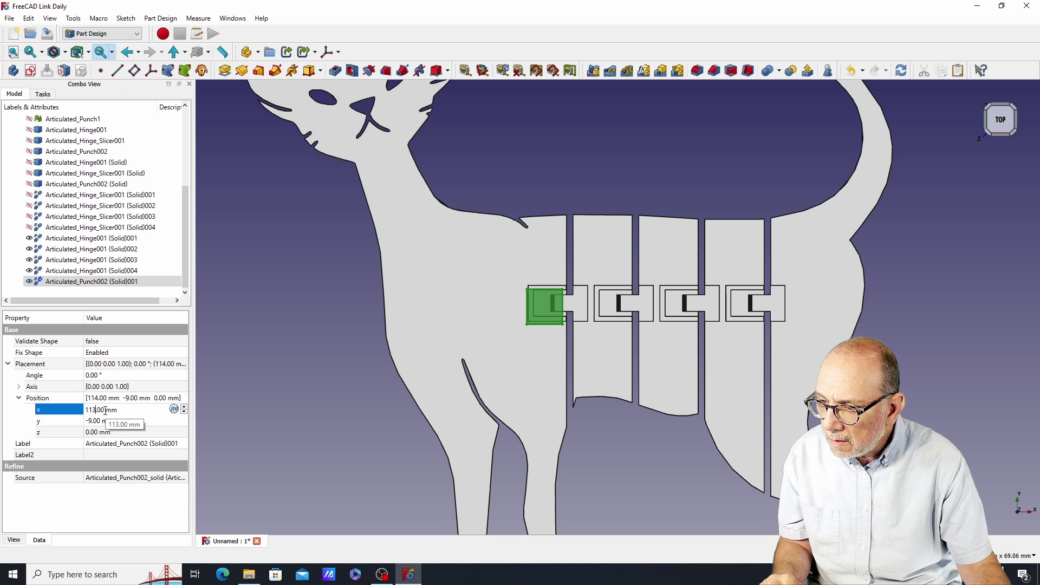
type("5")
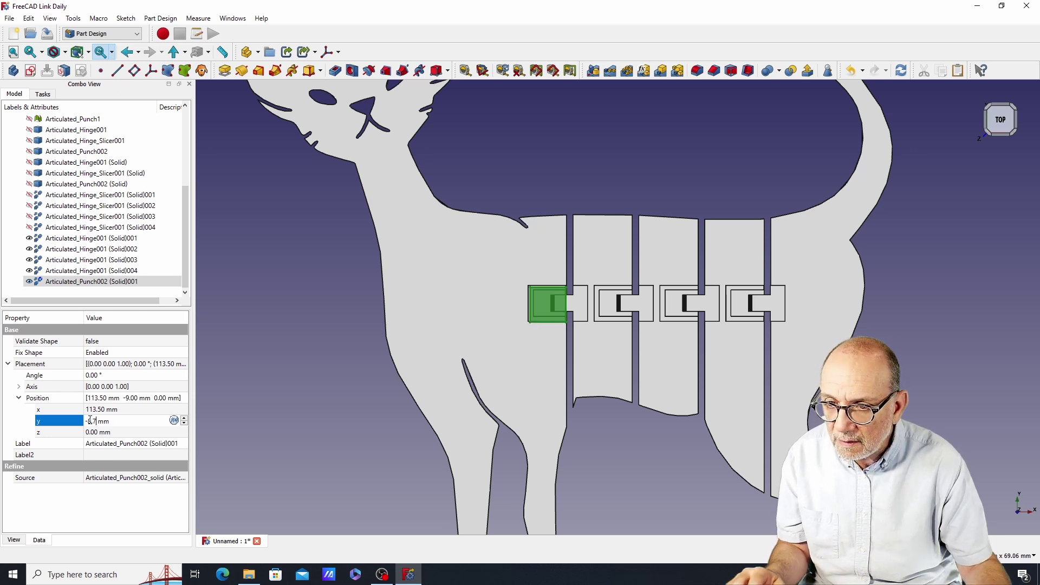
Step: Set the punch block to x 113.70 mm and y -8.70 mm, checking its fit in the slot
left_click(329, 335)
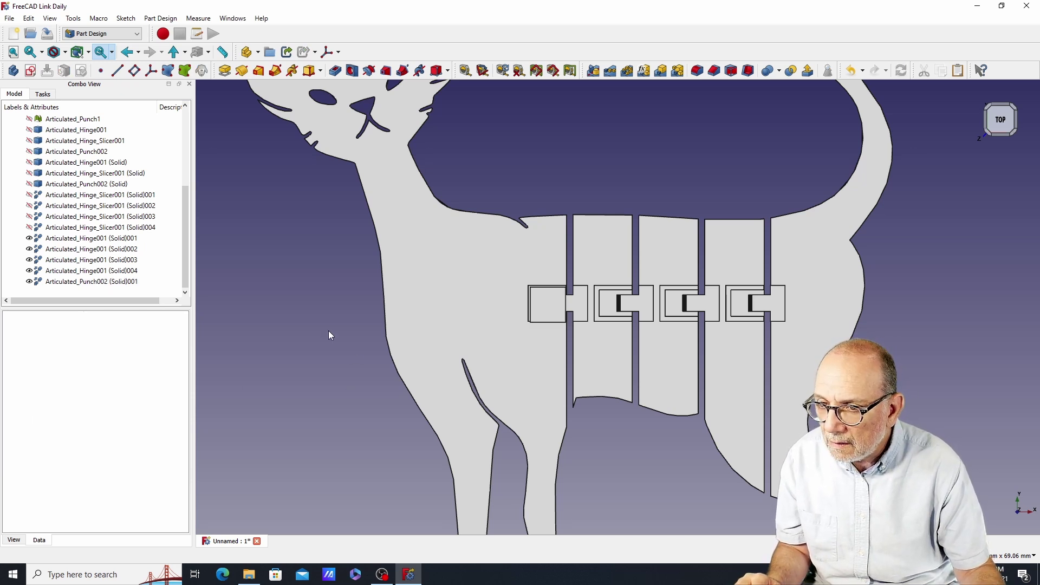
scroll(630, 447, "up", 3)
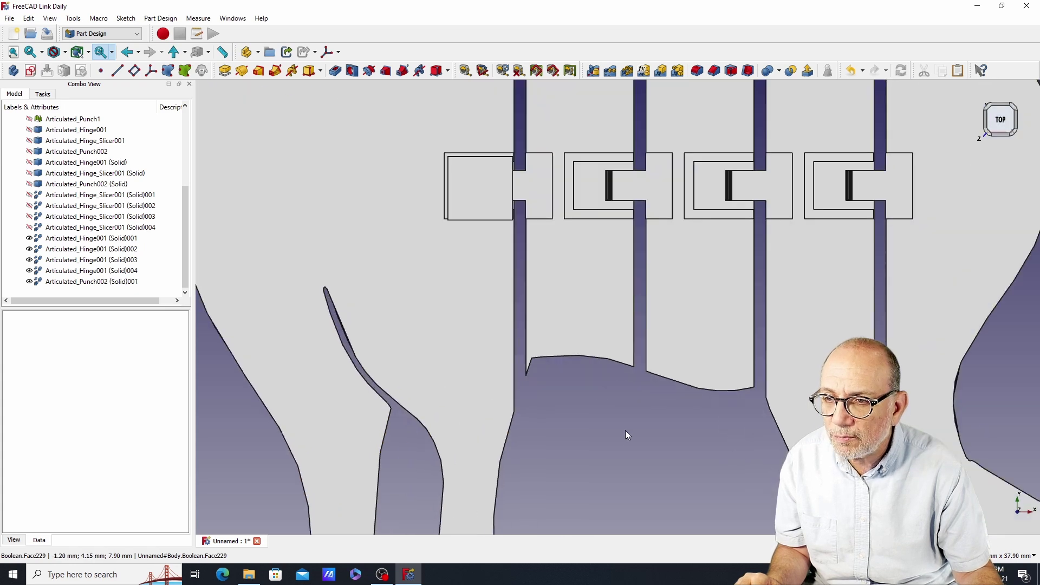
mouse_move(625, 432)
middle_mouse_down()
mouse_move(585, 439)
mouse_move(586, 429)
mouse_move(606, 440)
mouse_move(593, 413)
mouse_move(616, 440)
middle_mouse_up()
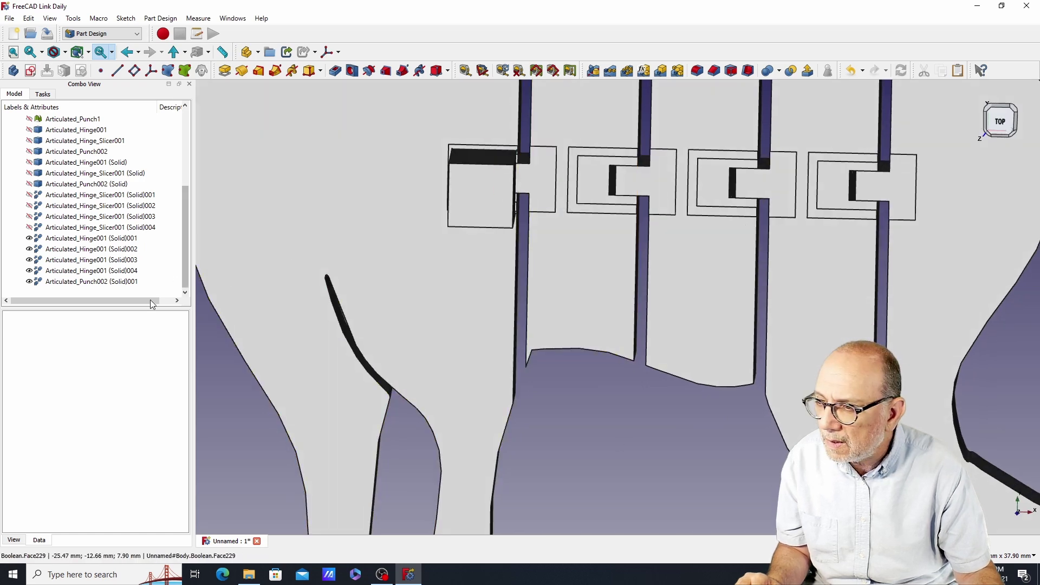
left_click(69, 282)
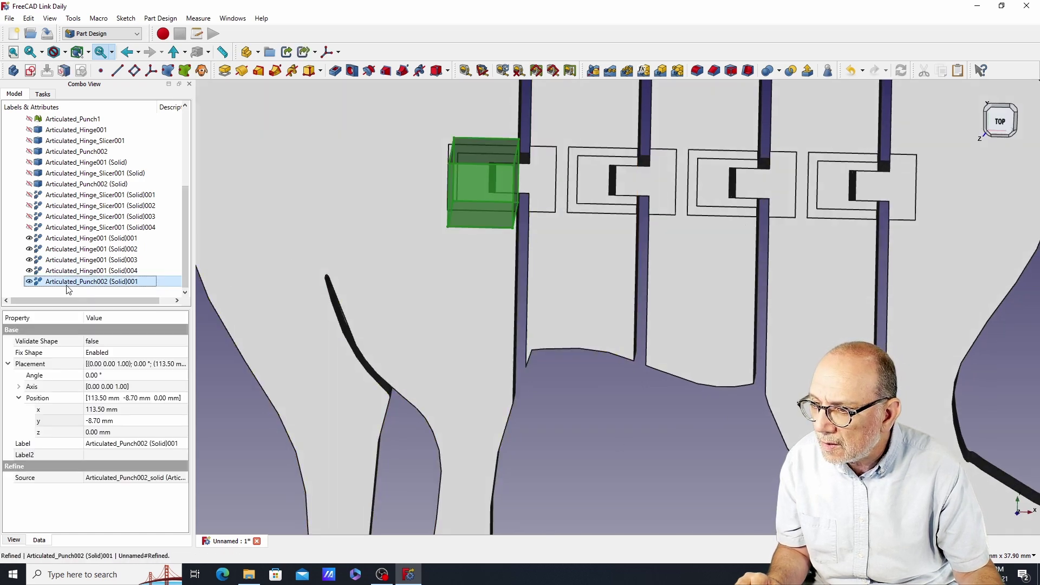
left_click(98, 410)
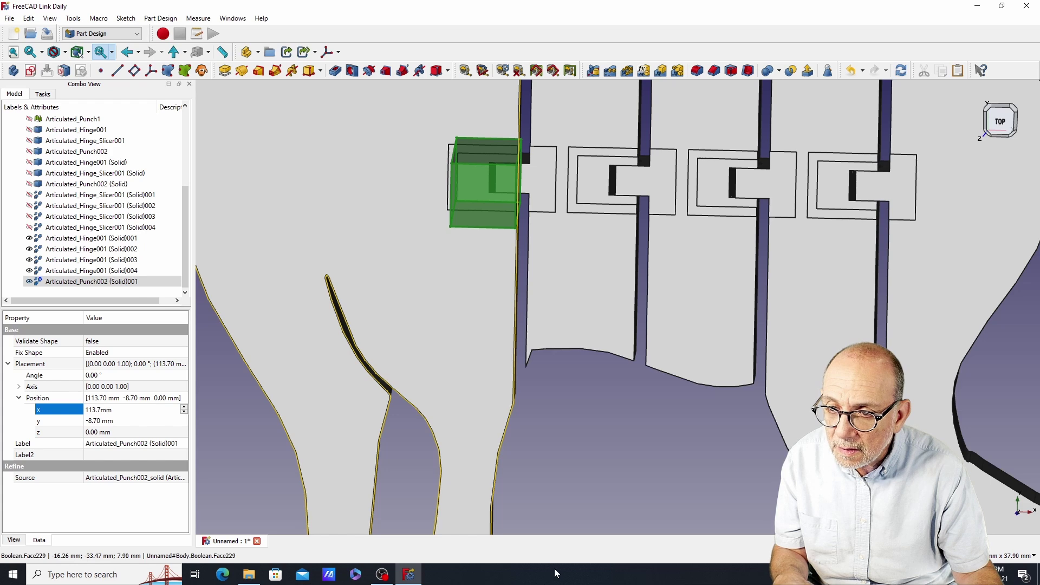
left_click(623, 476)
mouse_move(627, 479)
middle_mouse_down()
mouse_move(568, 460)
mouse_move(563, 446)
mouse_move(622, 483)
mouse_move(627, 455)
mouse_move(624, 467)
middle_mouse_up()
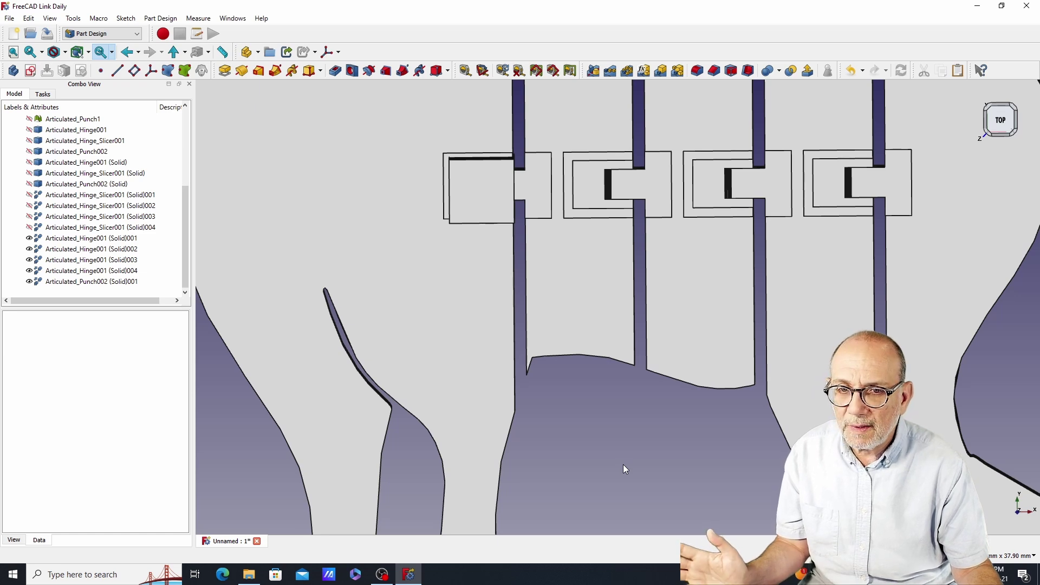
scroll(623, 464, "down", 3)
scroll(593, 449, "up", 1)
middle_click_drag(593, 448, 588, 425)
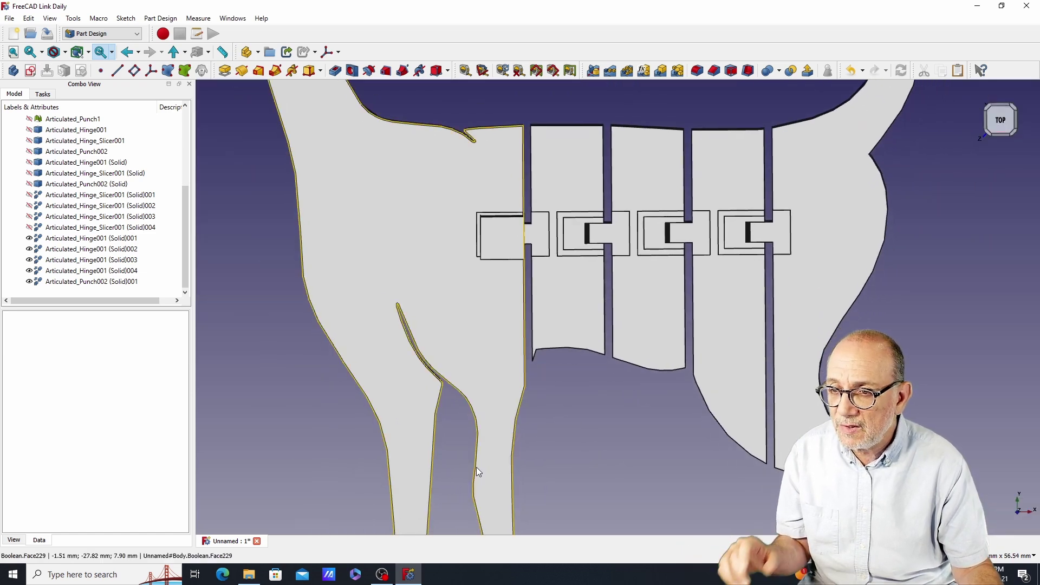
left_click(72, 281)
Step: Copy the punch block without its source solid Articulated_Punch002 (Solid)
right_click(72, 283)
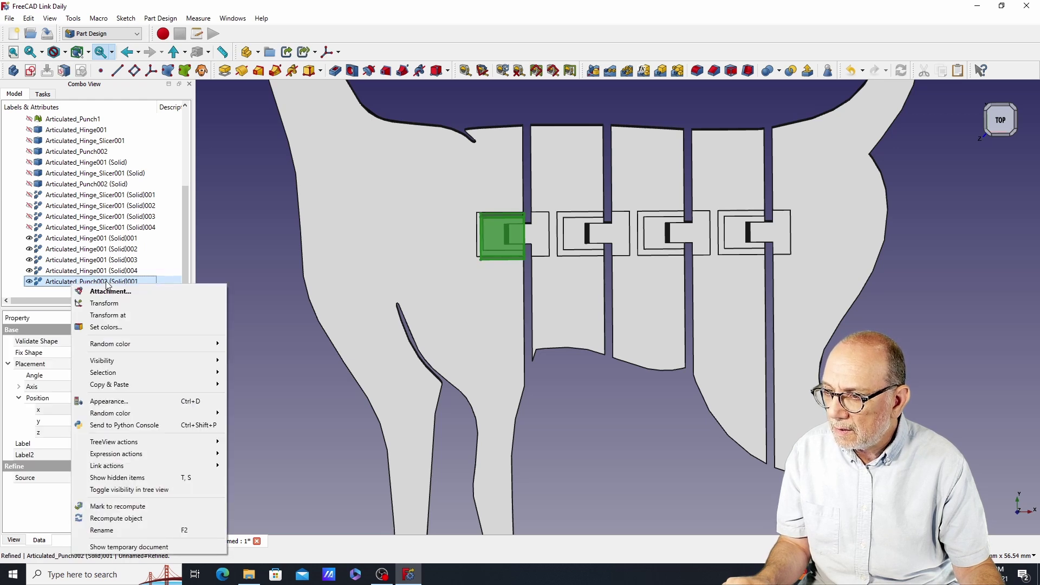
mouse_move(148, 386)
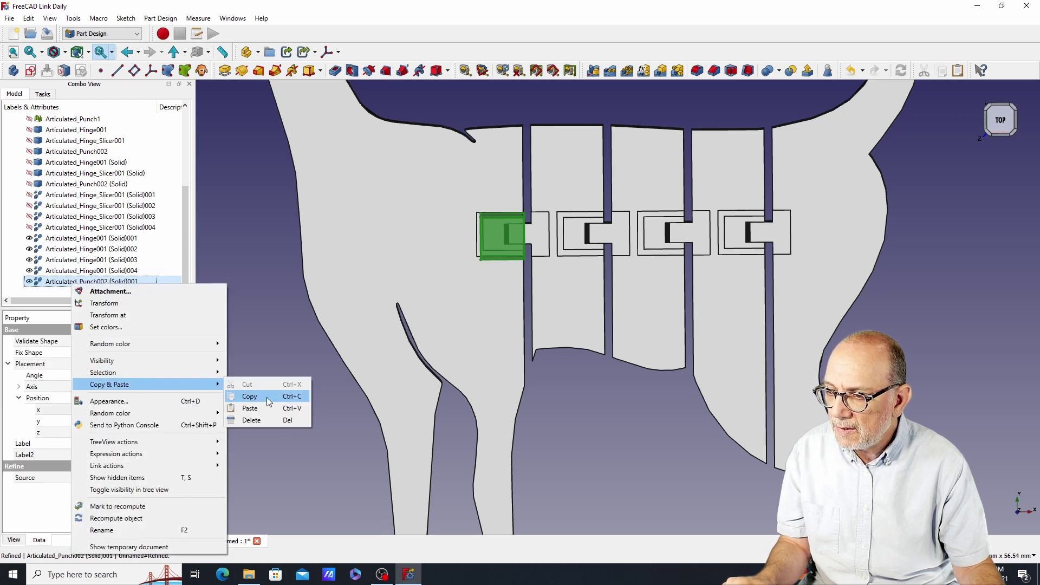
left_click(260, 396)
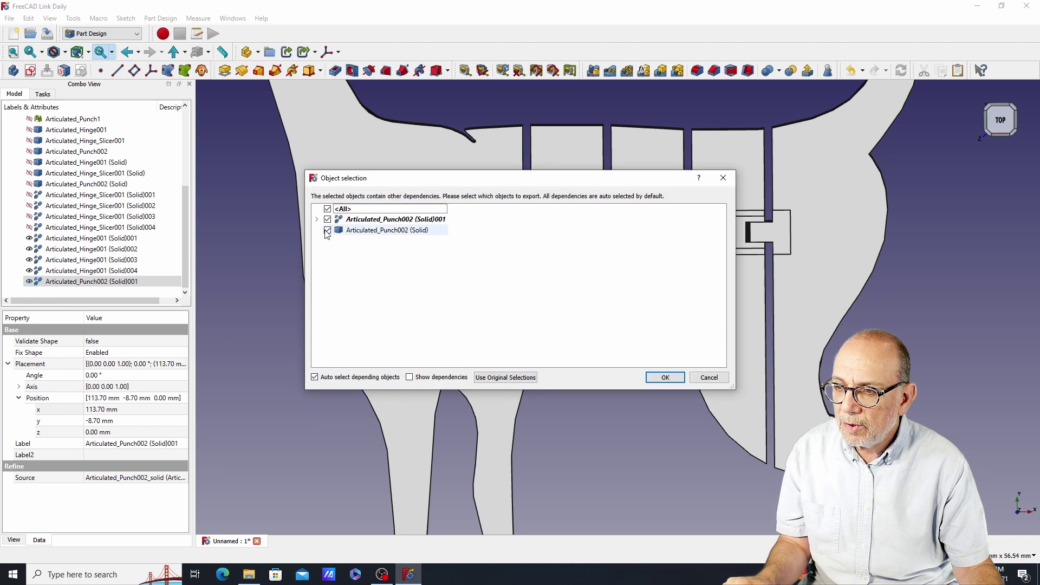
left_click(328, 231)
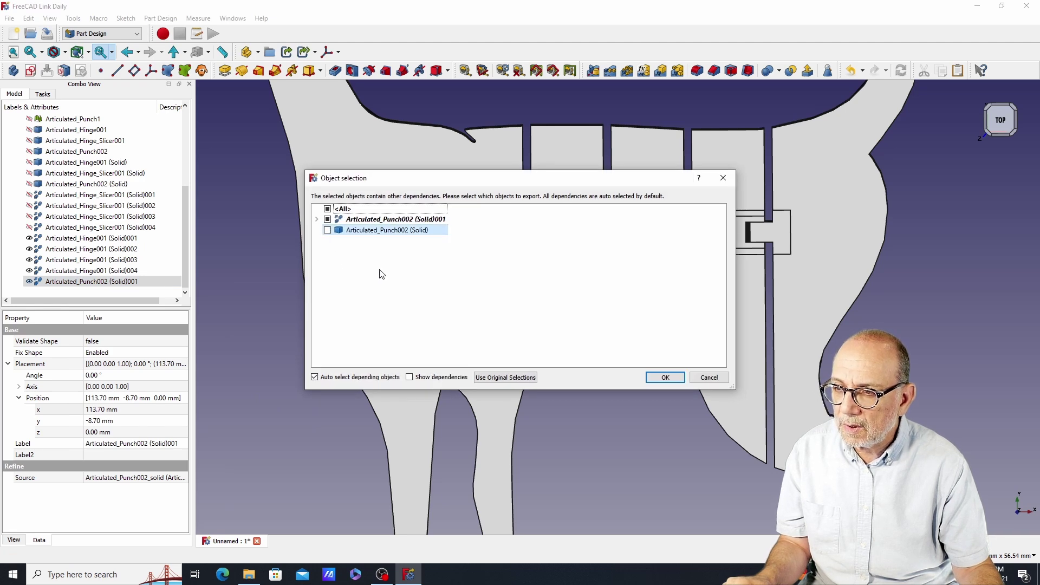
left_click(675, 380)
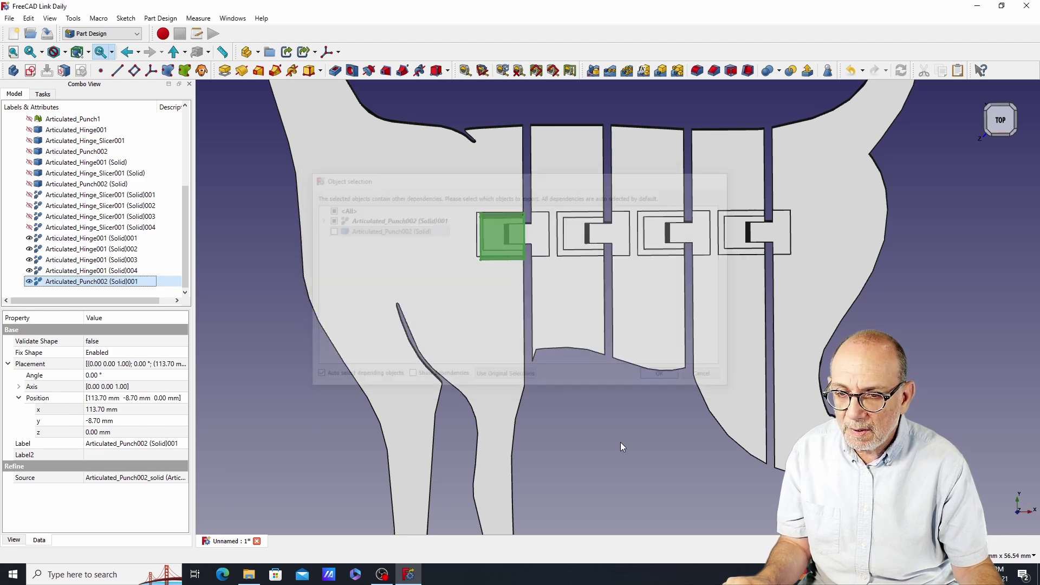
Step: Paste three copies of the punch, creating (Solid)002 through (Solid)004
left_click(26, 21)
left_click(41, 82)
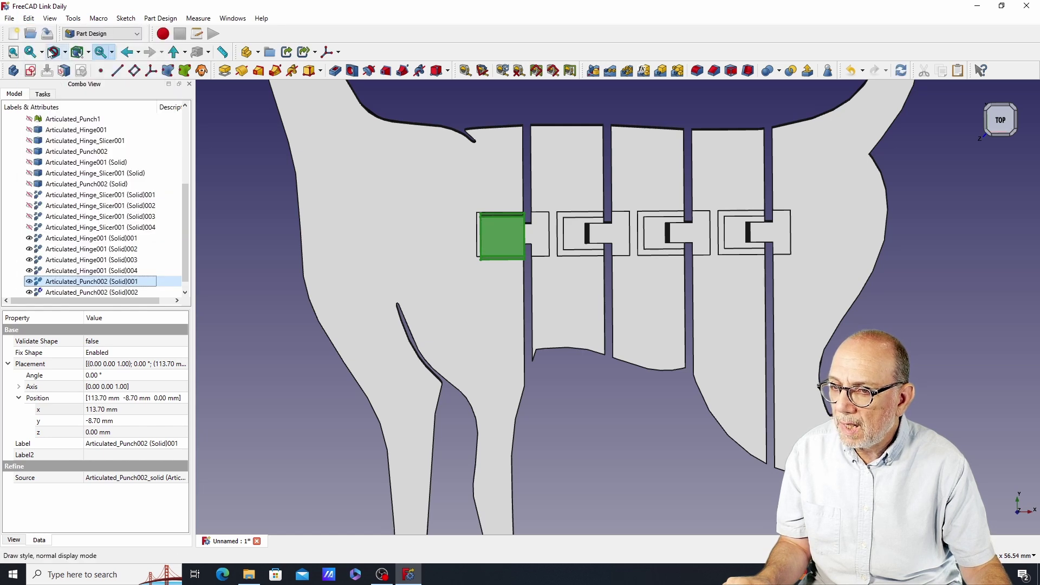
left_click(28, 19)
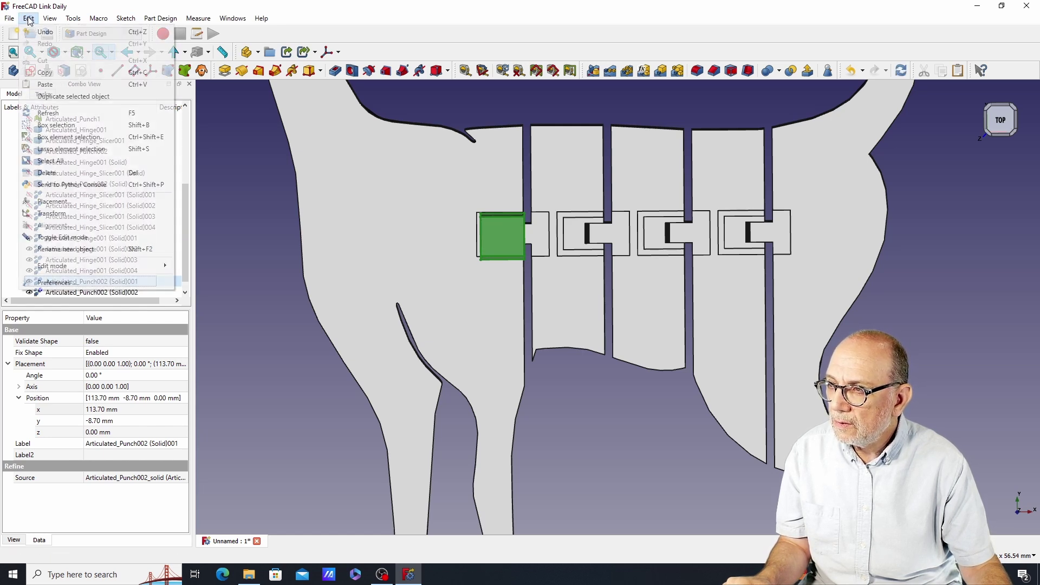
left_click(29, 19)
left_click(28, 19)
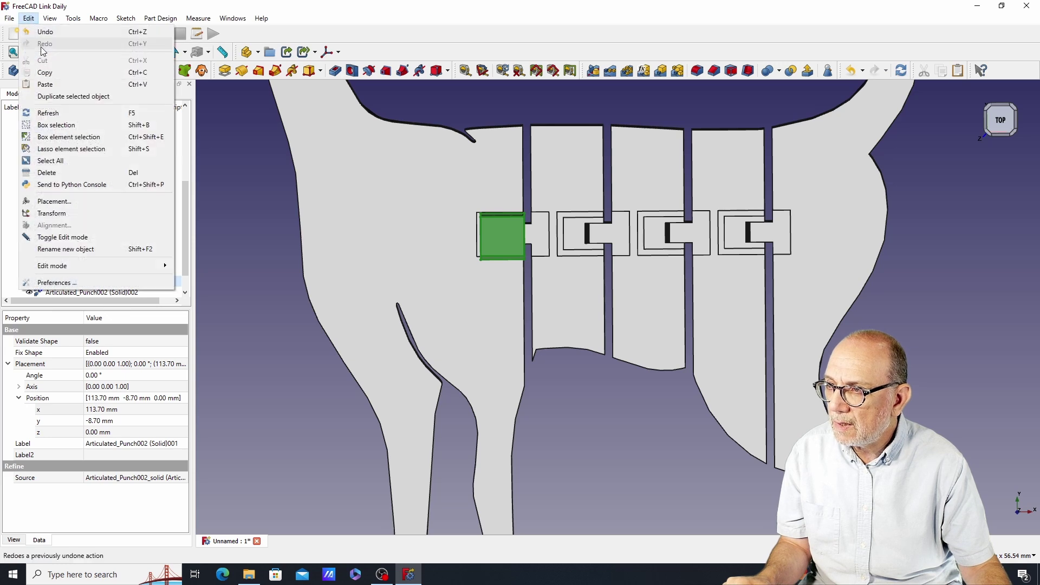
left_click(41, 93)
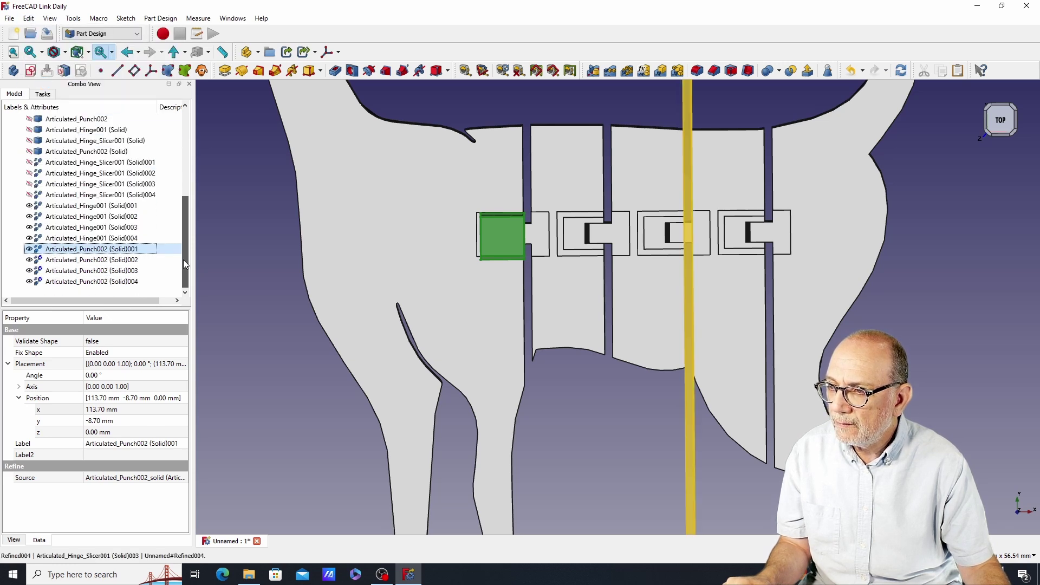
Step: Shift the punch copies along x, putting (Solid)003 at 133.70 mm and (Solid)004 at 143.70 mm
scroll(87, 282, "down", 1)
left_click(81, 259)
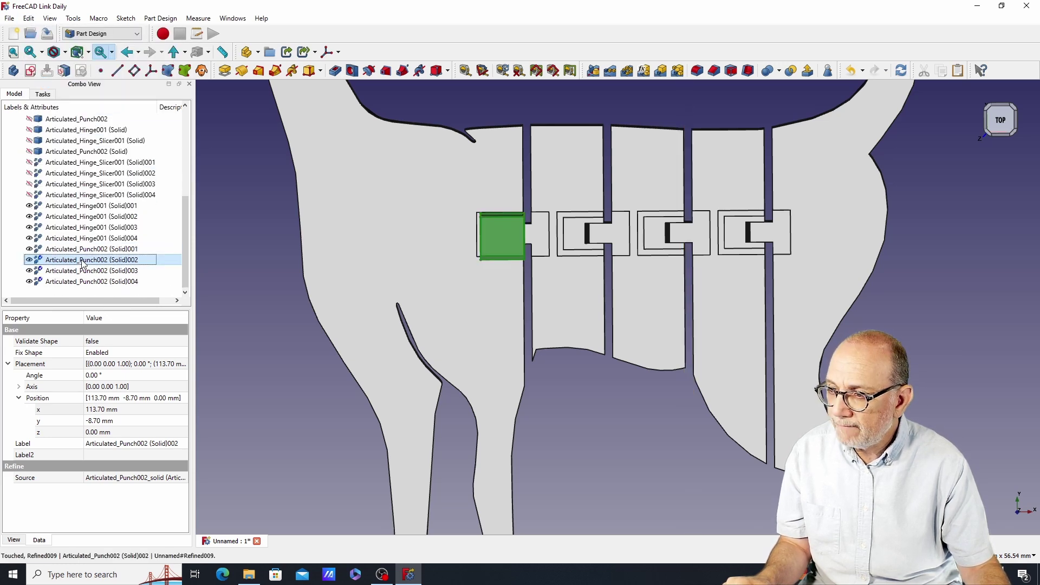
left_click(92, 410)
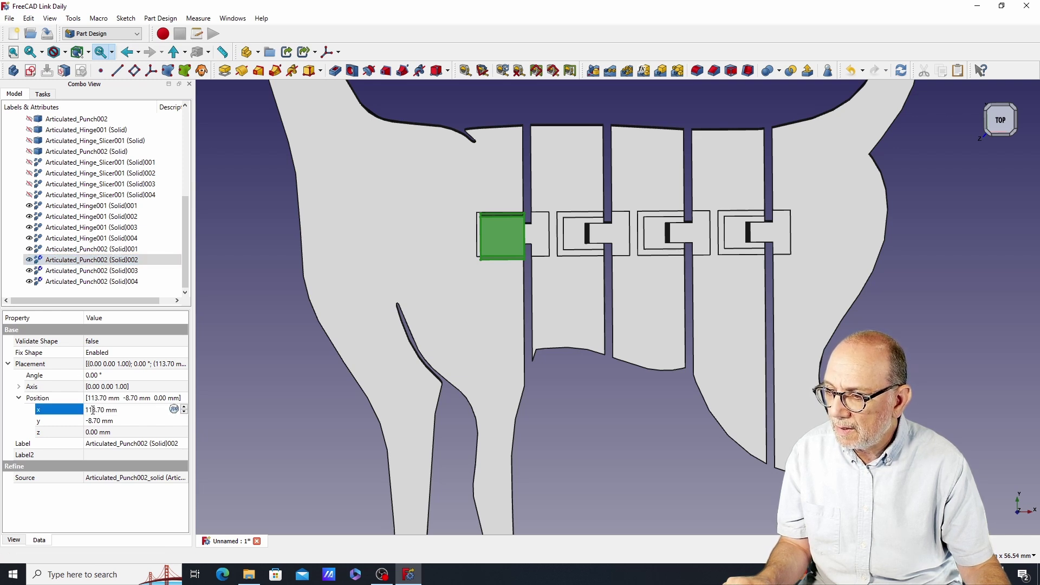
type("2")
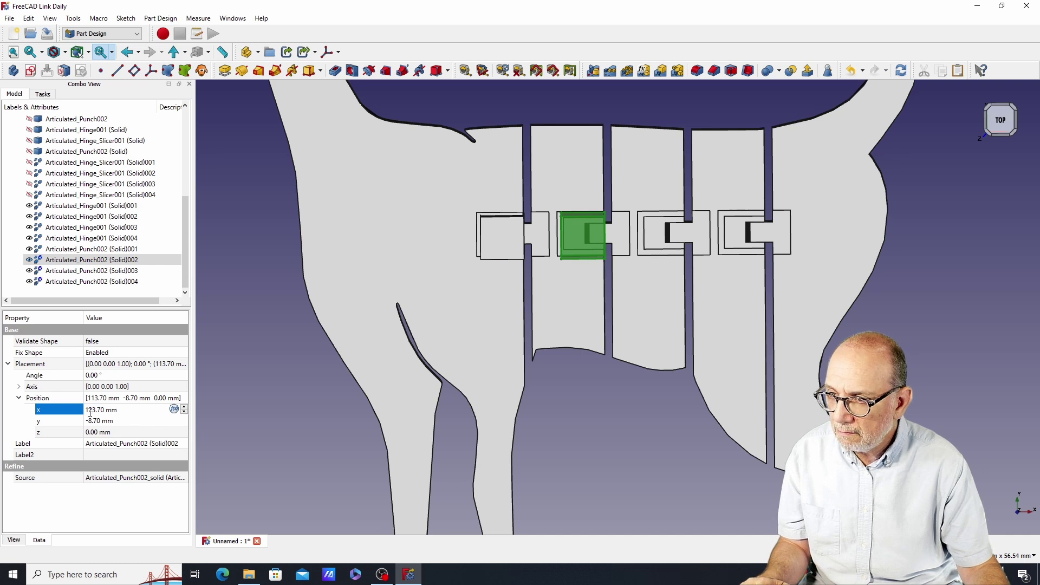
left_click(93, 270)
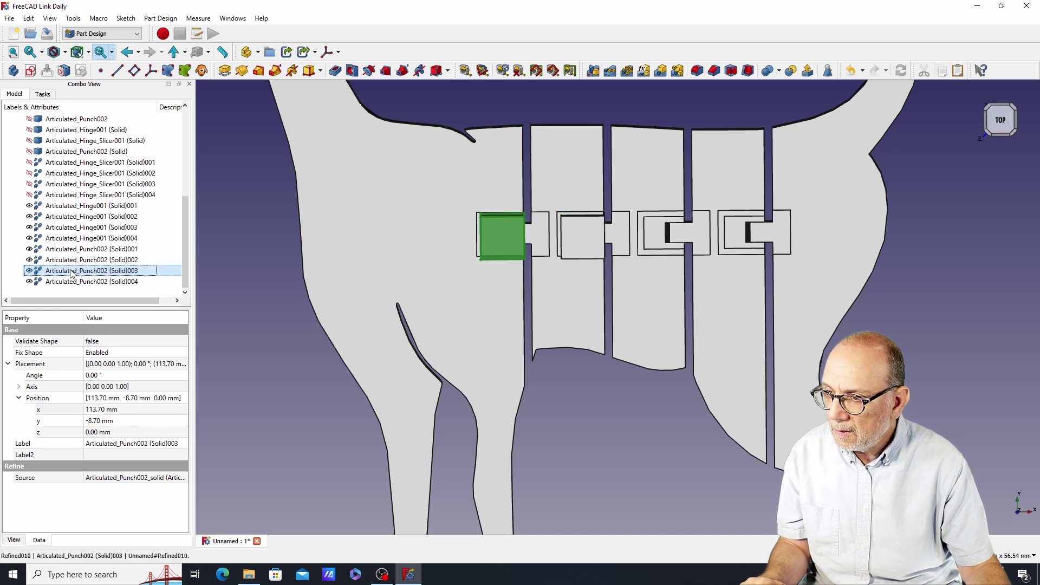
left_click(95, 410)
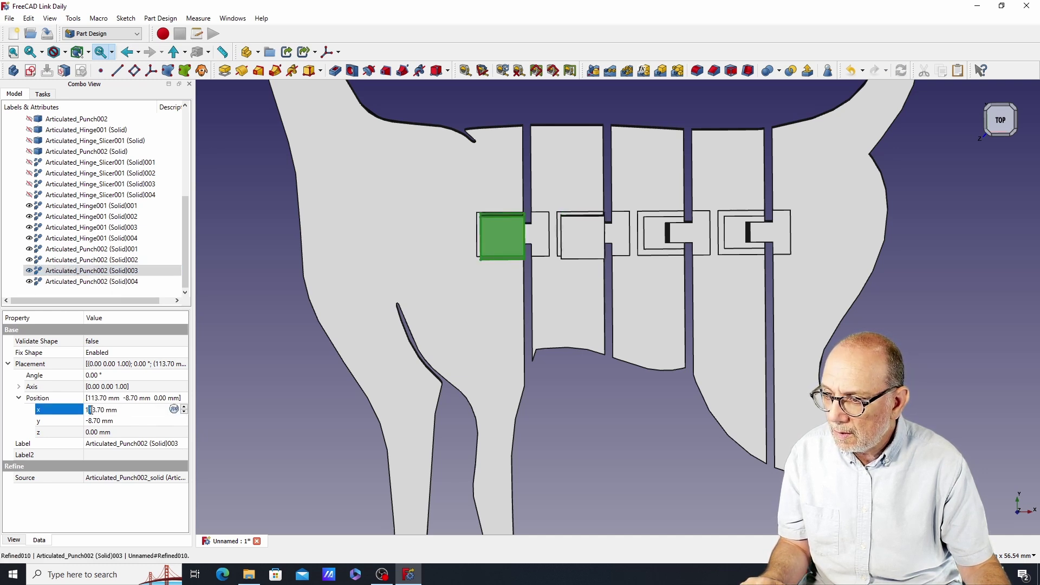
type("3")
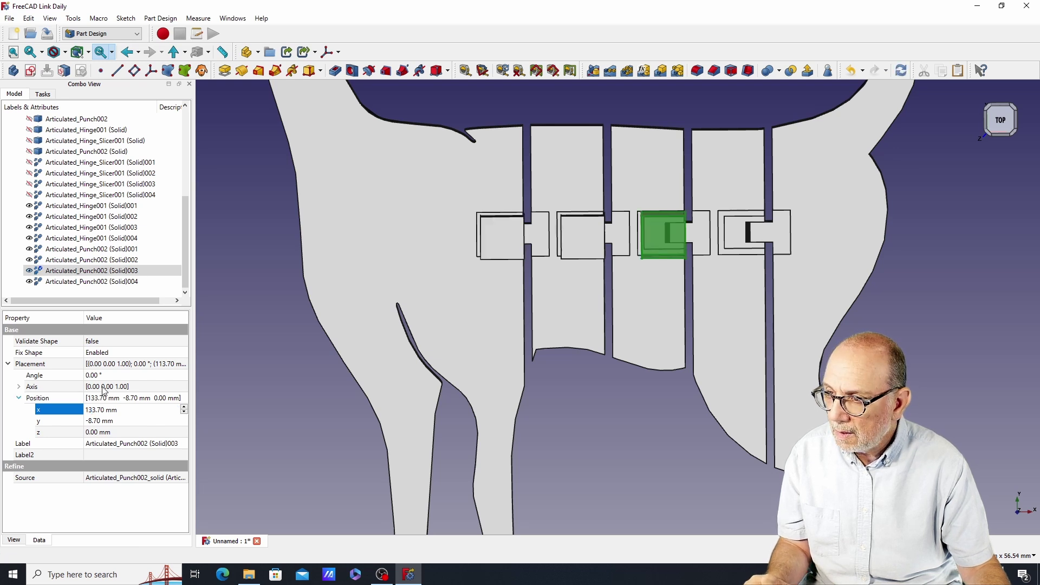
left_click(79, 282)
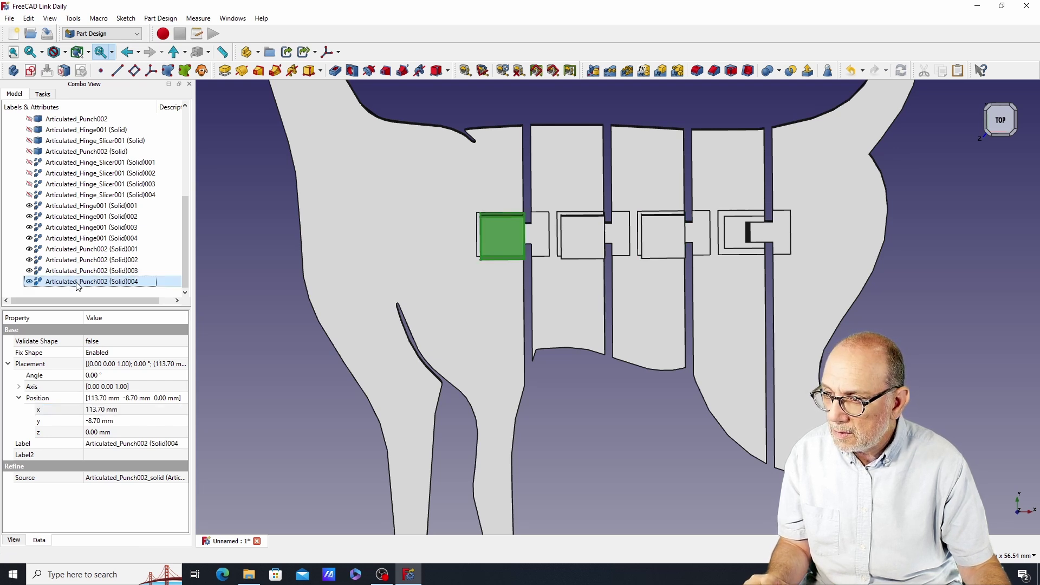
left_click(95, 410)
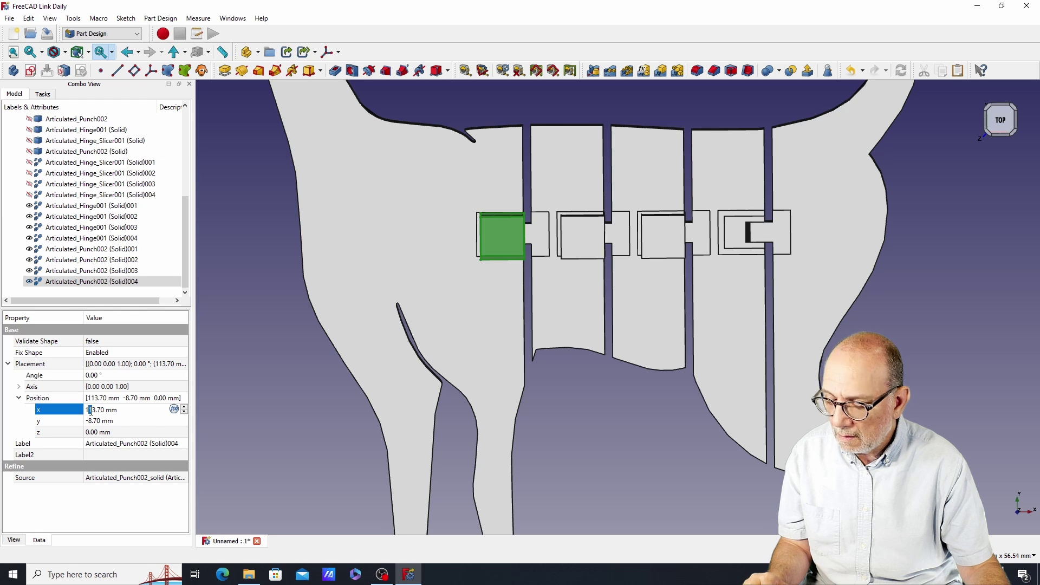
type("4")
left_click(598, 450)
mouse_move(598, 450)
middle_mouse_down()
mouse_move(603, 437)
mouse_move(611, 453)
middle_mouse_up()
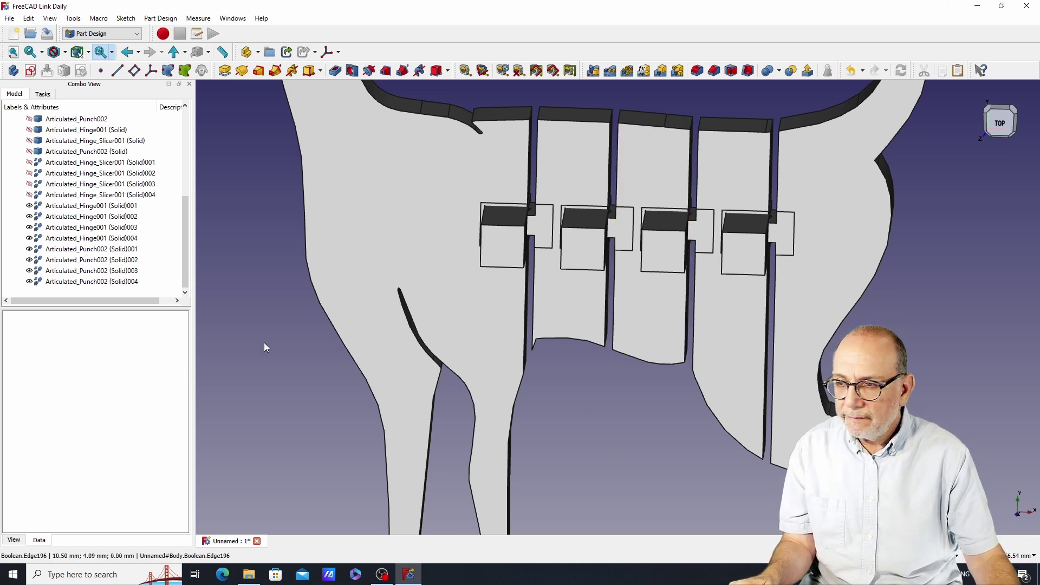
left_click(90, 250)
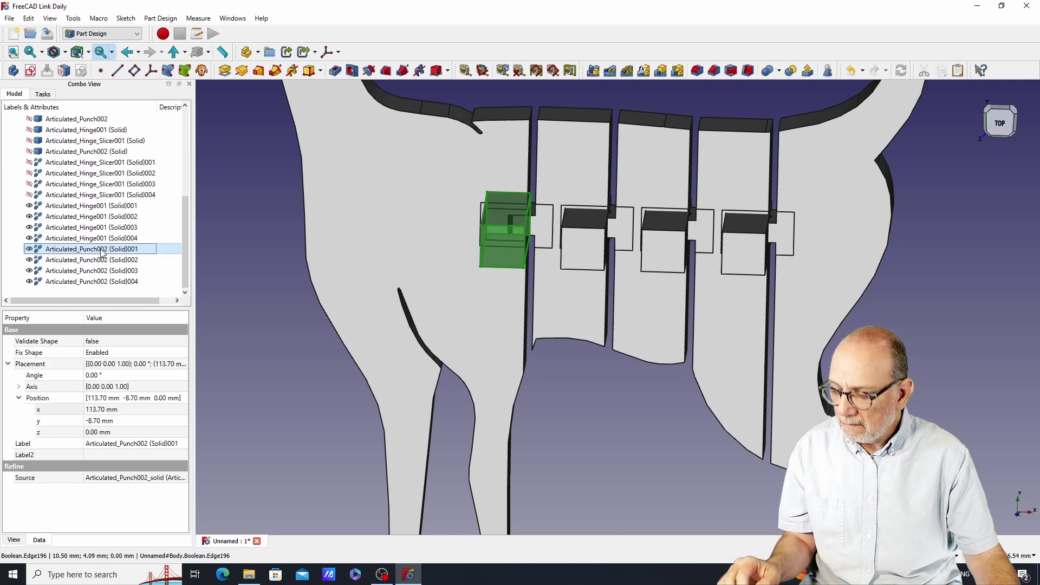
Step: Select all four punches and apply a Part Design Boolean with the Cut operation
left_click(110, 283, "shift")
key("2")
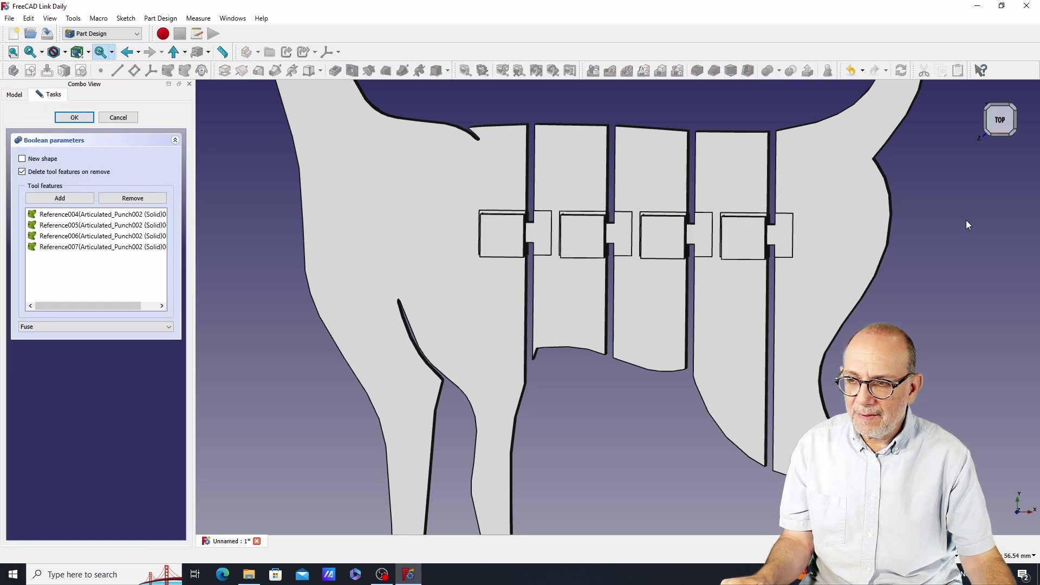
left_click(98, 328)
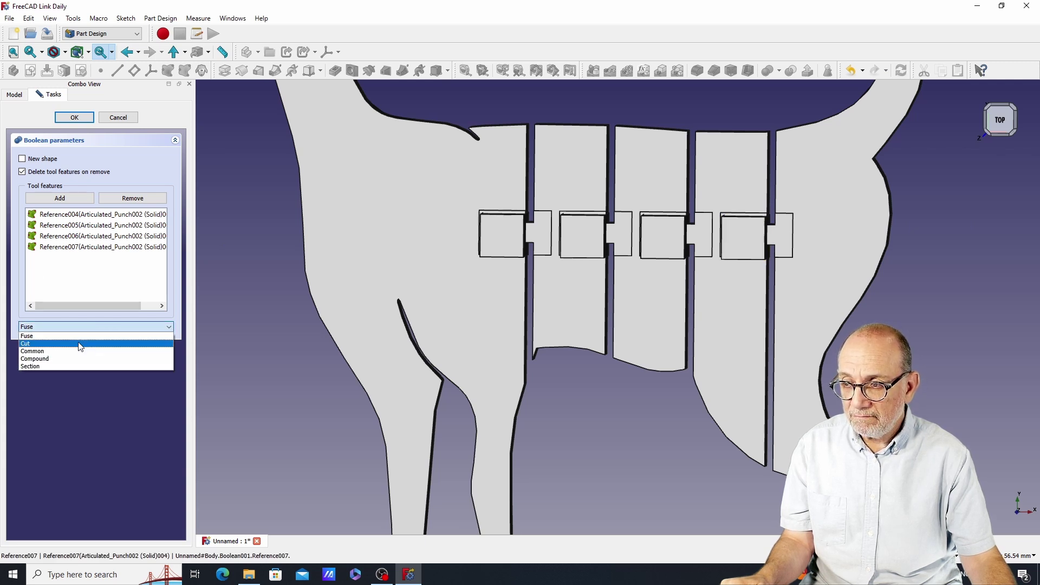
left_click(80, 345)
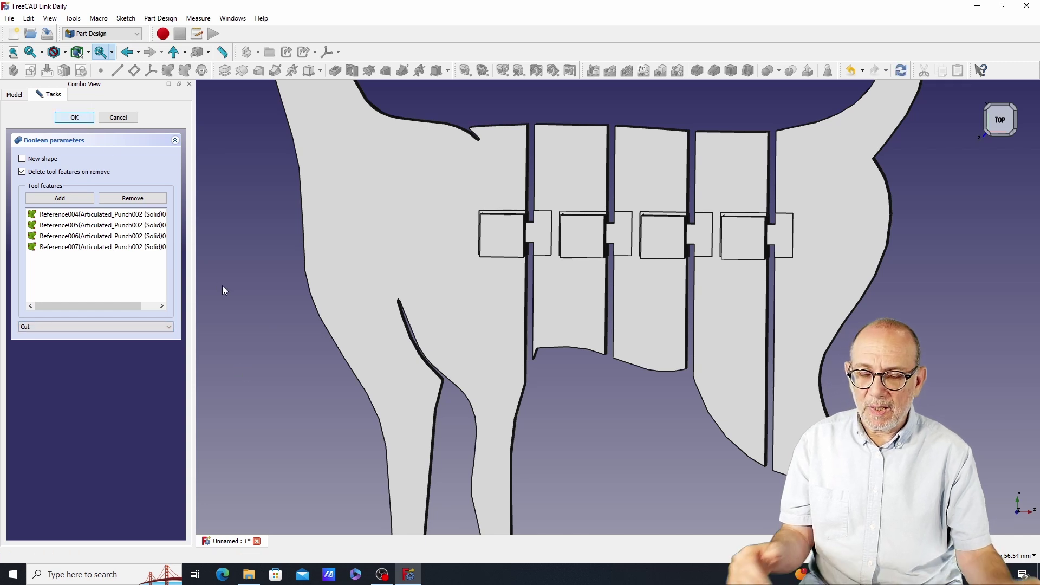
key("Return")
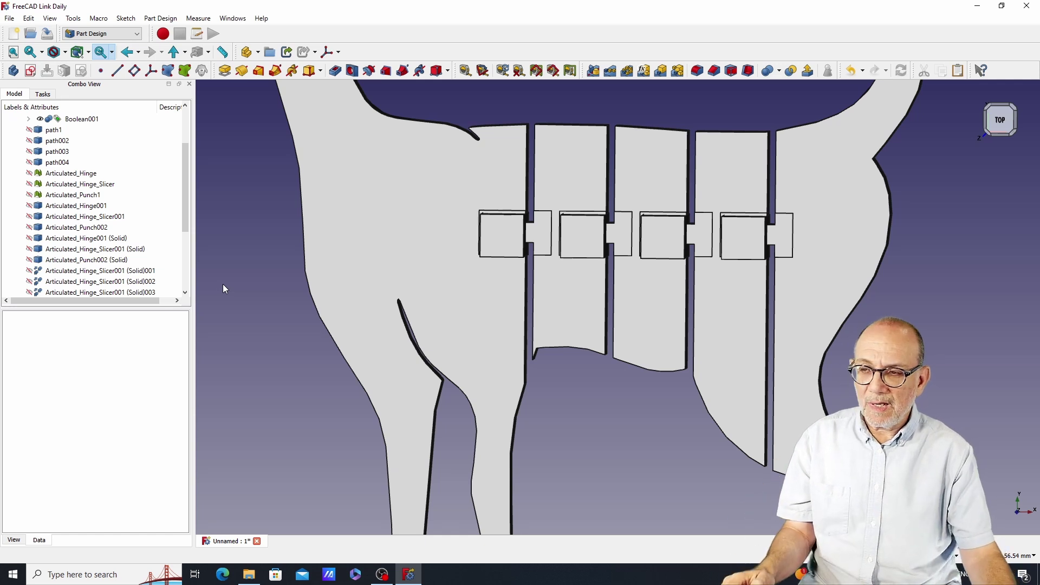
Step: Hide the four Punch002 solids
scroll(103, 185, "down", 4)
left_click(68, 250)
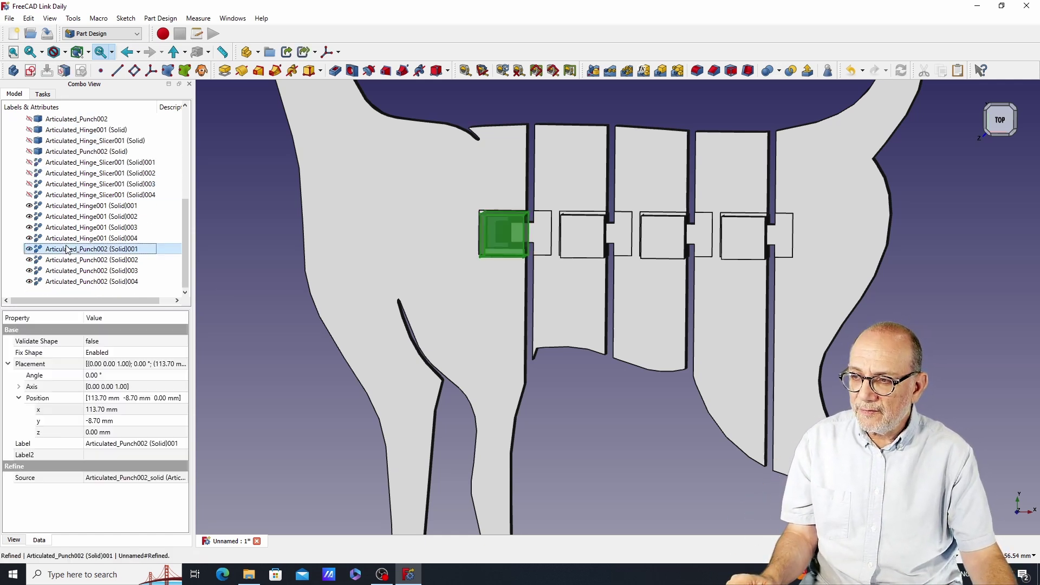
left_click(92, 281, "shift")
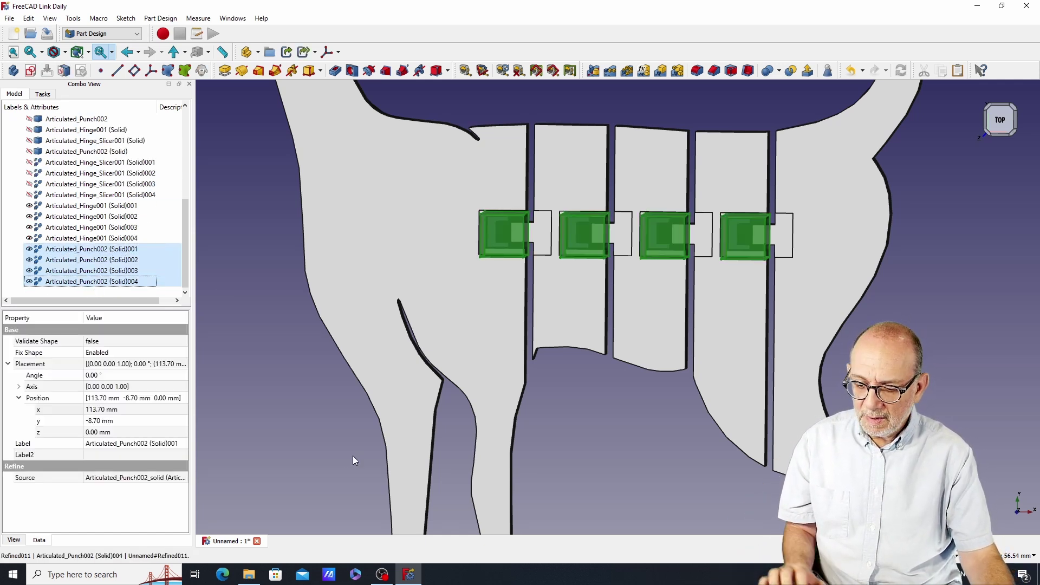
key("space")
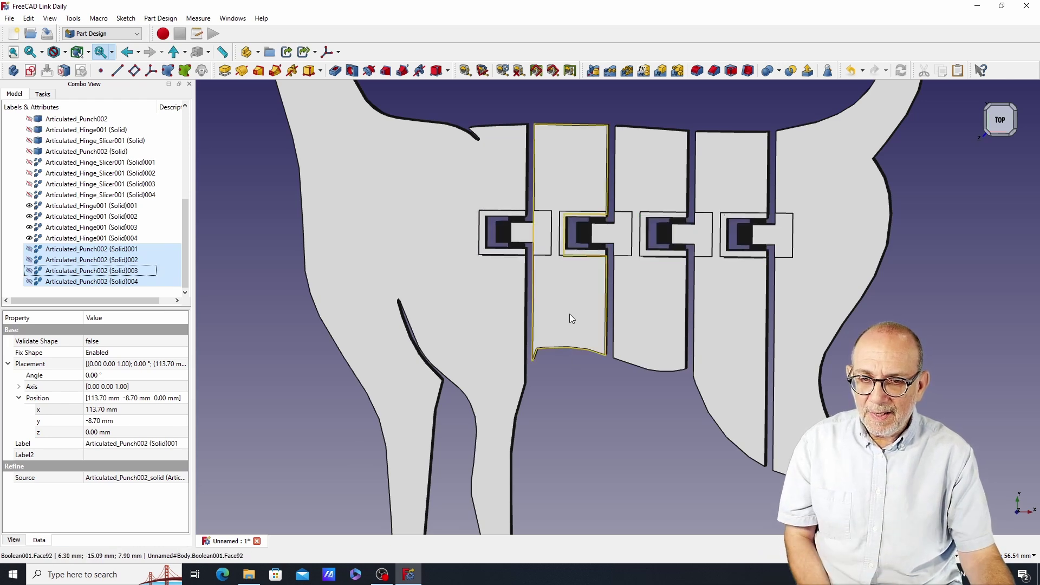
Step: Zoom, pan and orbit around the cat to inspect the square pockets at all four hinges
scroll(571, 314, "up", 2)
scroll(888, 249, "down", 4)
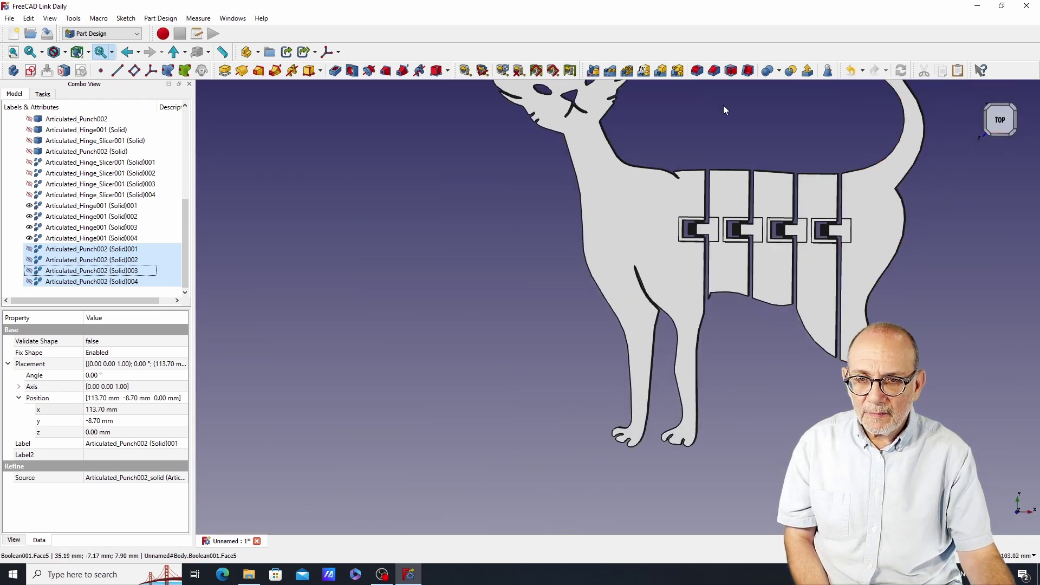
middle_click_drag(723, 105, 613, 161)
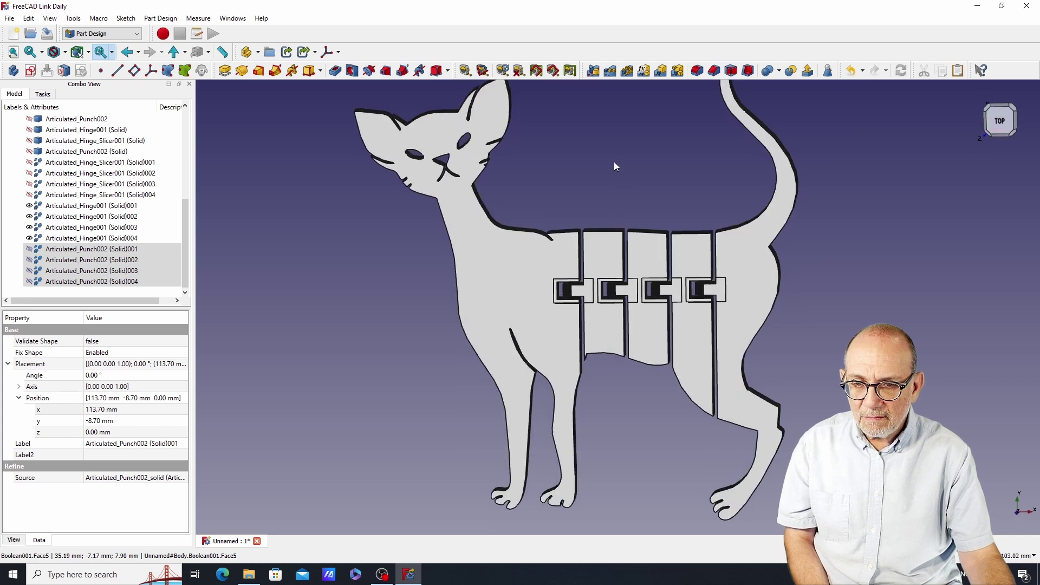
scroll(655, 223, "up", 3)
scroll(656, 225, "up", 2)
middle_click_drag(629, 216, 645, 93)
right_click(644, 75)
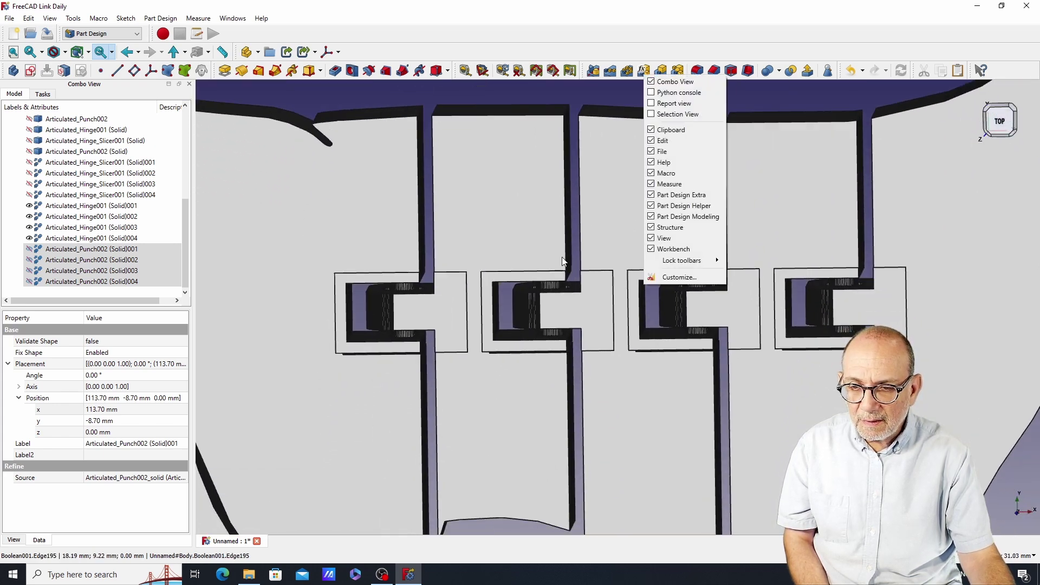
left_click(532, 81)
scroll(559, 243, "up", 4)
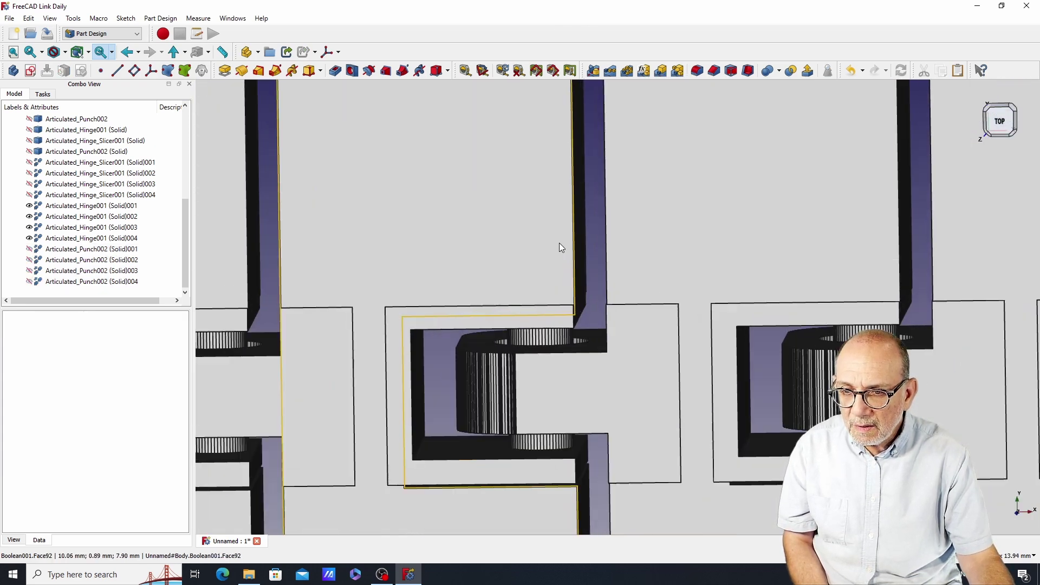
mouse_move(616, 283)
middle_mouse_down()
mouse_move(615, 255)
mouse_move(614, 308)
mouse_move(608, 288)
mouse_move(644, 286)
mouse_move(608, 274)
mouse_move(618, 286)
middle_mouse_up()
scroll(618, 278, "down", 8)
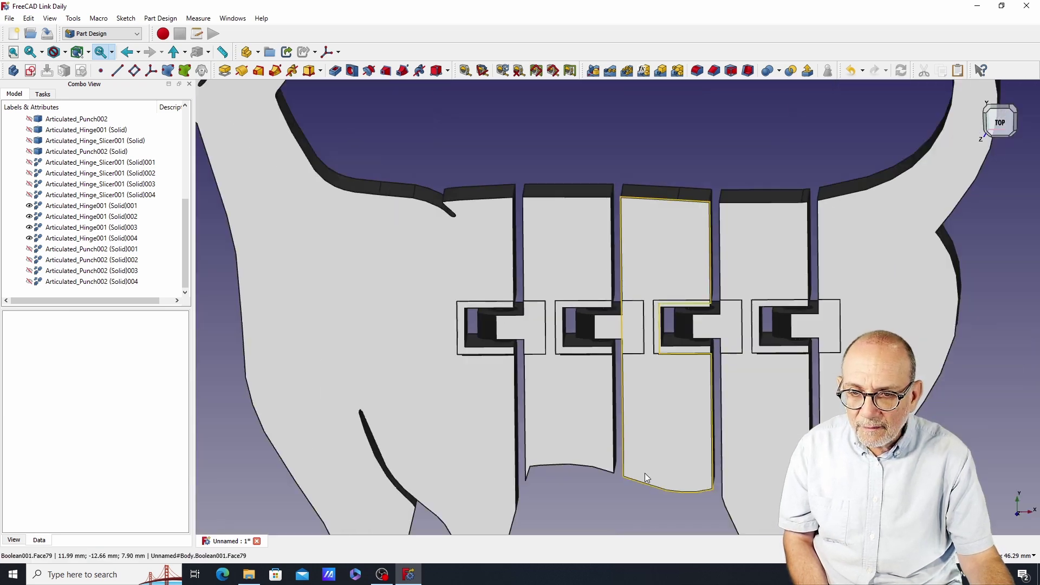
scroll(600, 445, "down", 3)
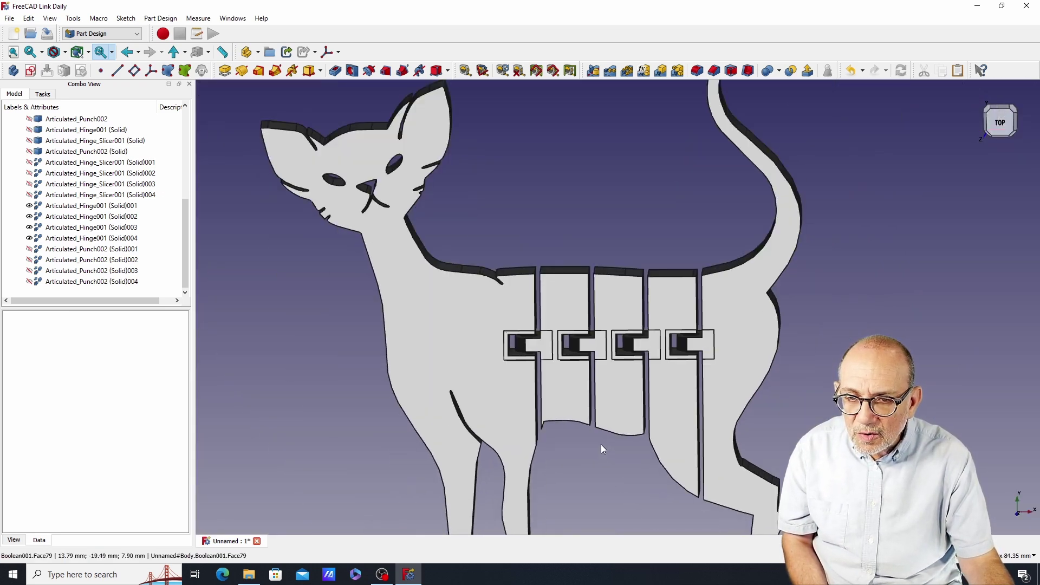
middle_click_drag(815, 364, 803, 329)
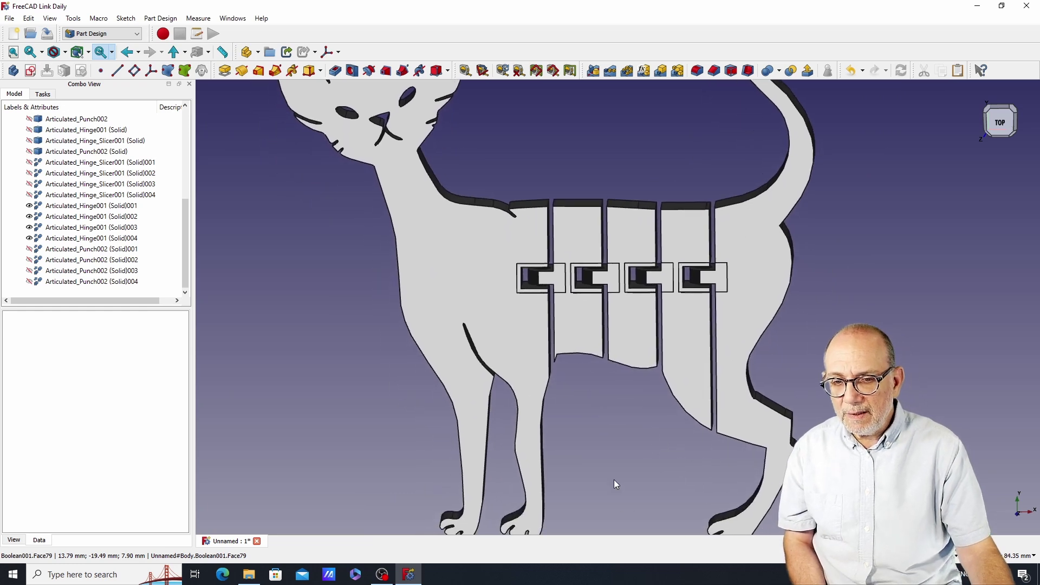
scroll(617, 465, "down", 2)
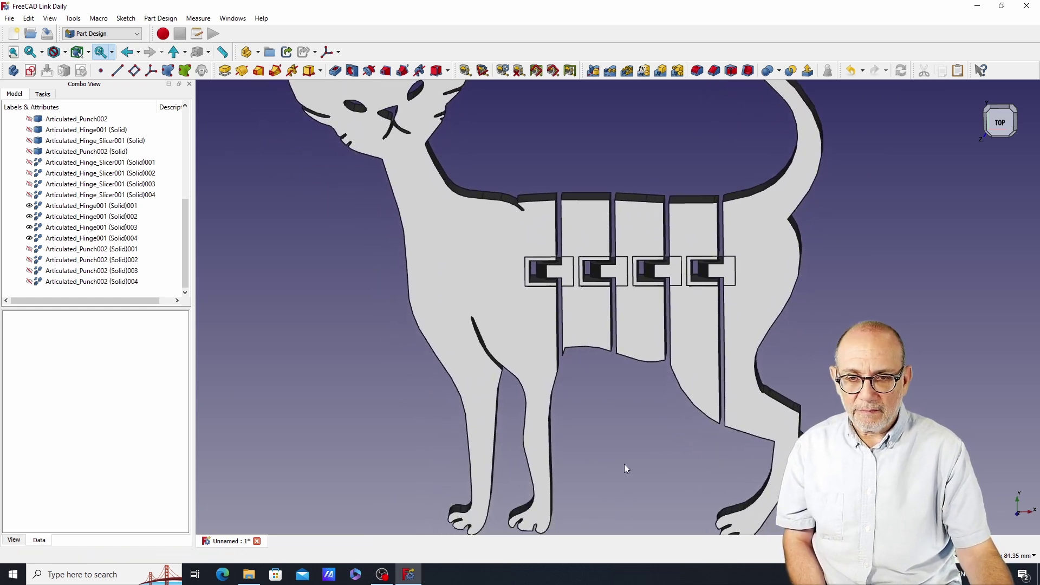
scroll(626, 469, "down", 1)
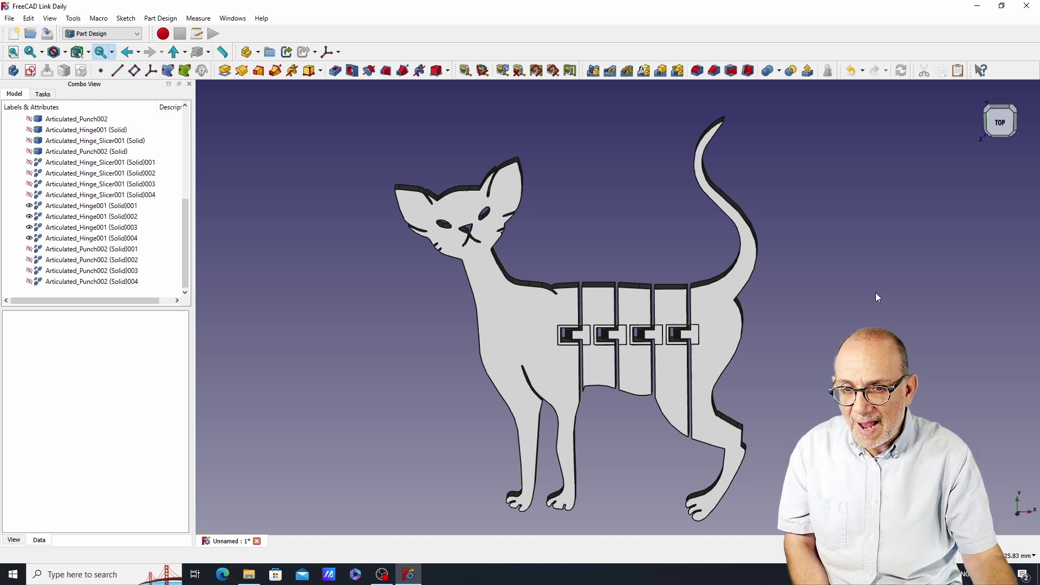
middle_click_drag(876, 293, 392, 320)
Step: Pick the cat body's flat face, switch to bottom view and create a new sketch on it
left_click(798, 294)
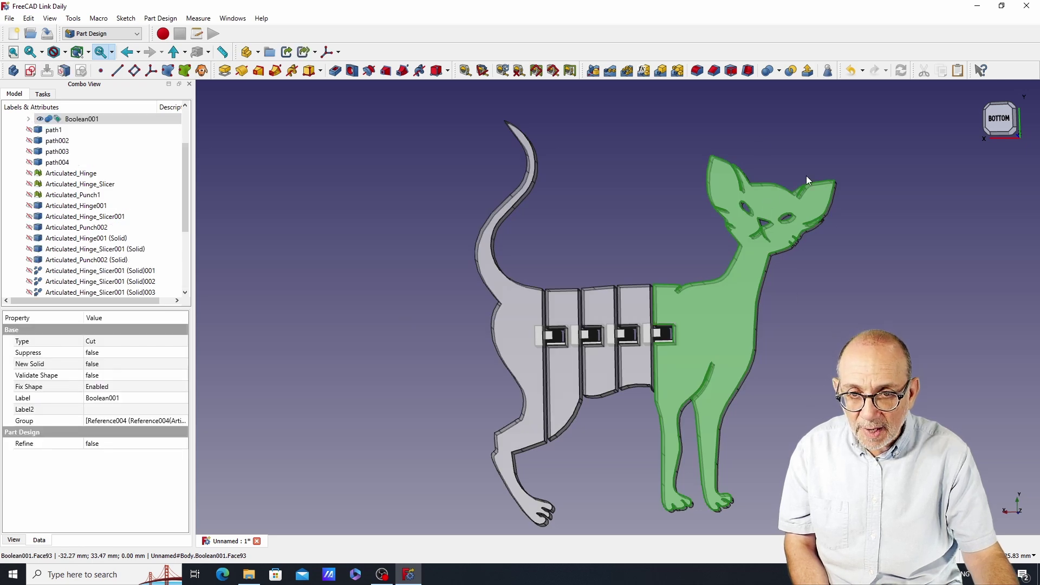
left_click(996, 119)
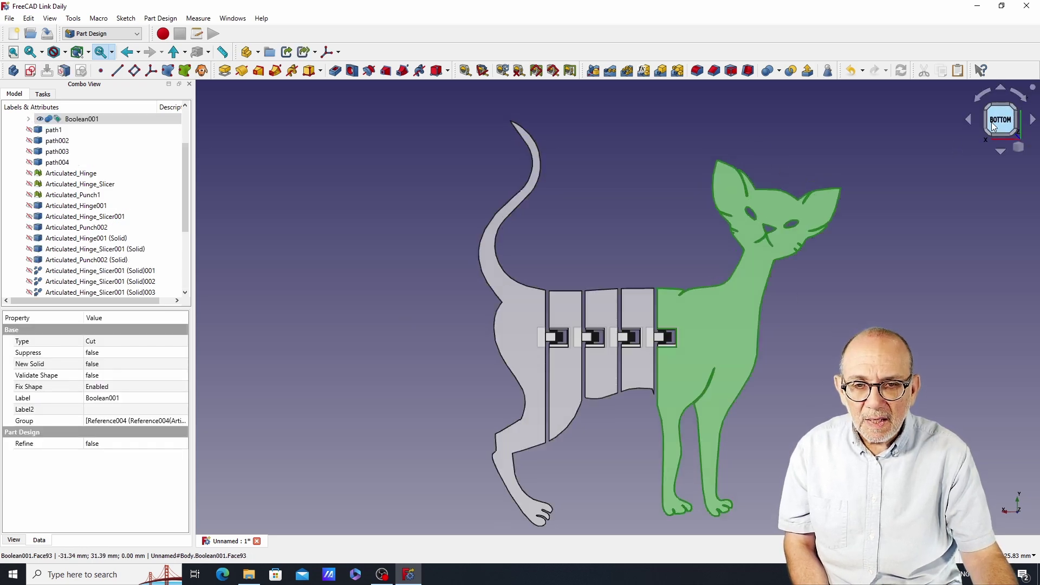
left_click(31, 73)
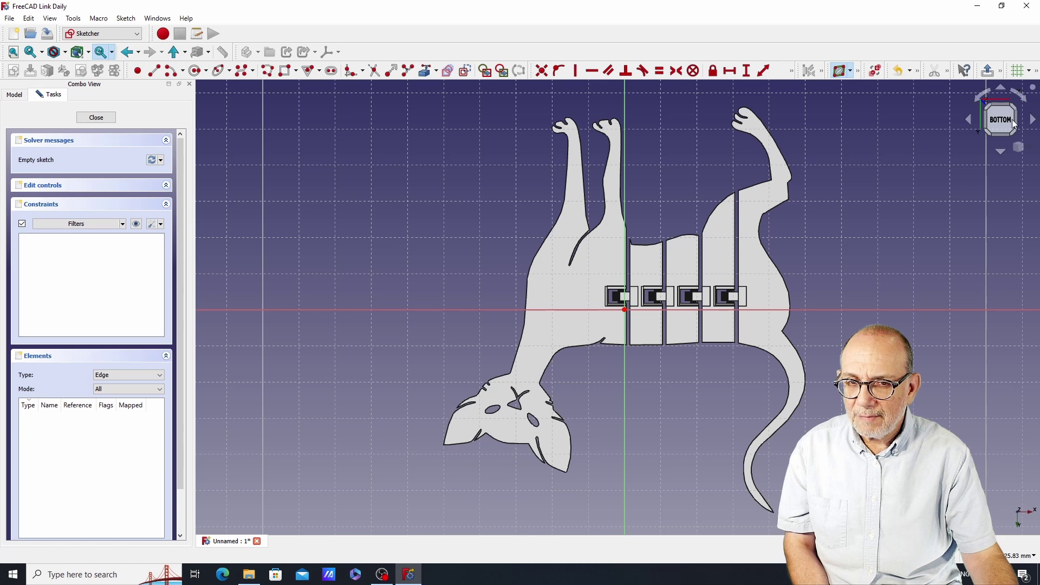
Step: Roll the sketch view in 45-degree steps until the cat stands upright, head on the right
left_click(1025, 102)
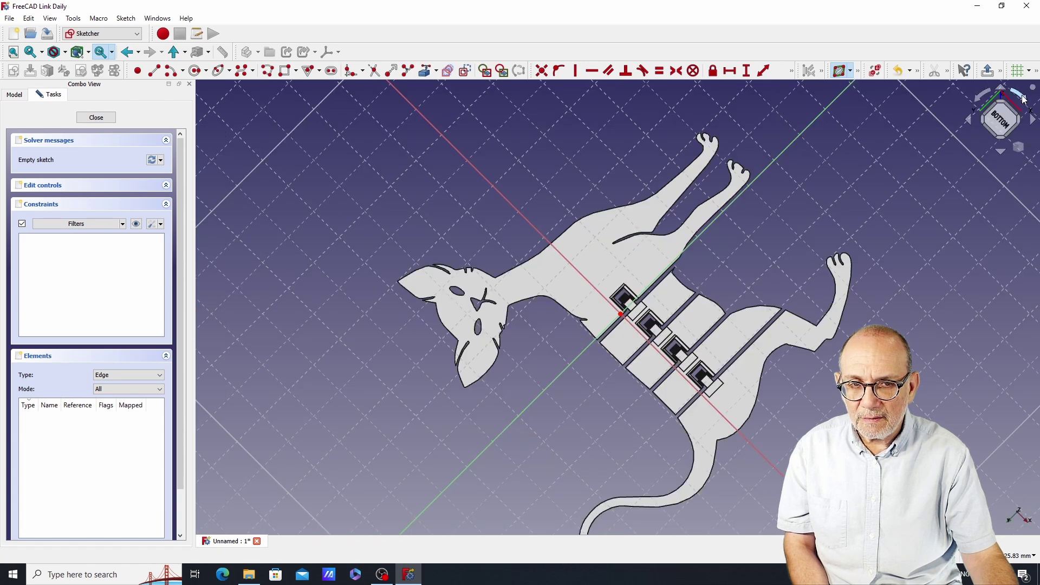
left_click(1025, 101)
left_click(1025, 102)
left_click(1025, 101)
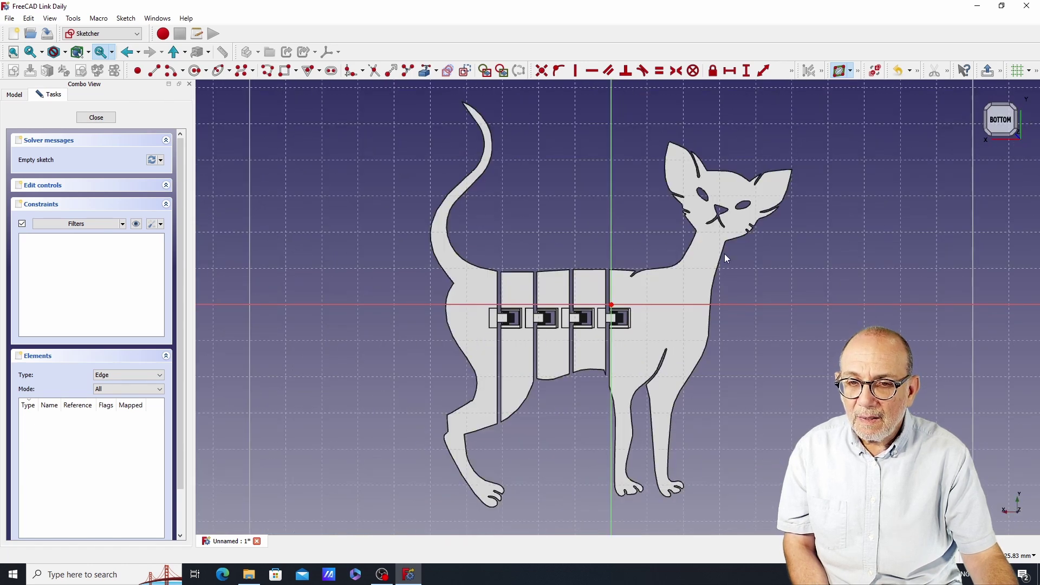
middle_click_drag(629, 194, 611, 214)
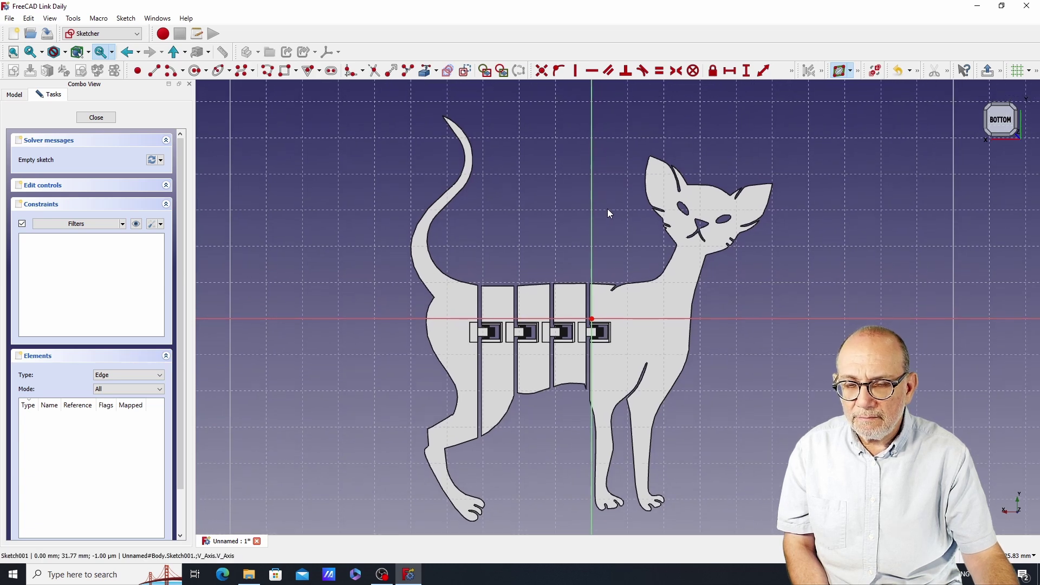
Step: Draw a circle on the cat's head between the ears
left_click(197, 73)
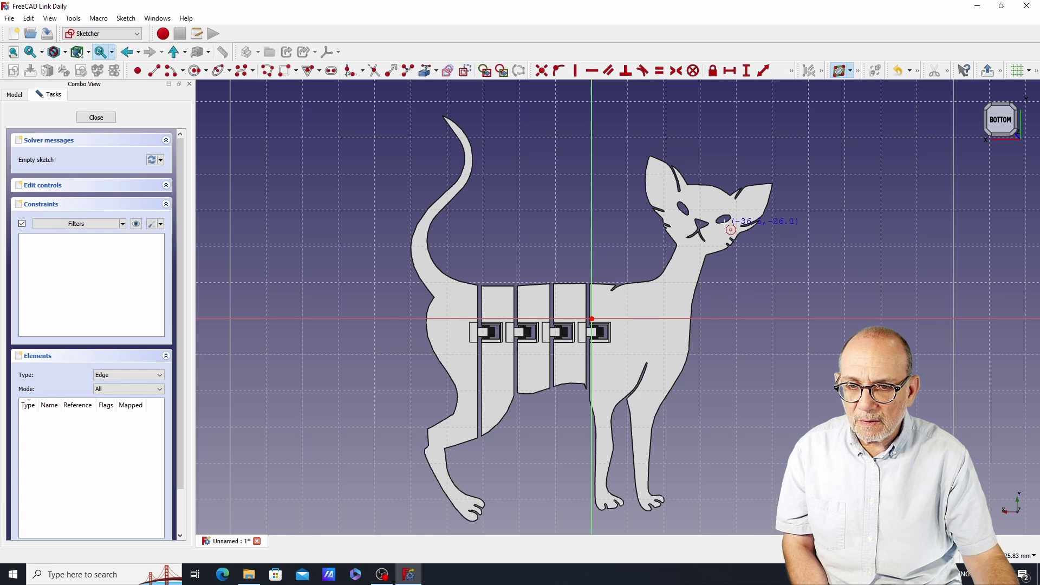
scroll(716, 206, "up", 2)
scroll(714, 200, "up", 3)
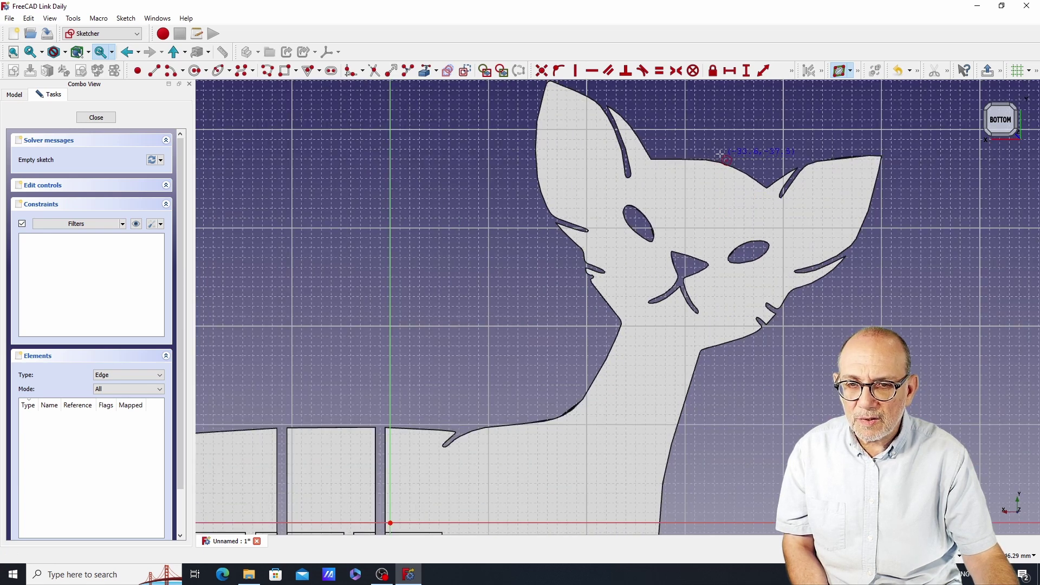
left_click(737, 189)
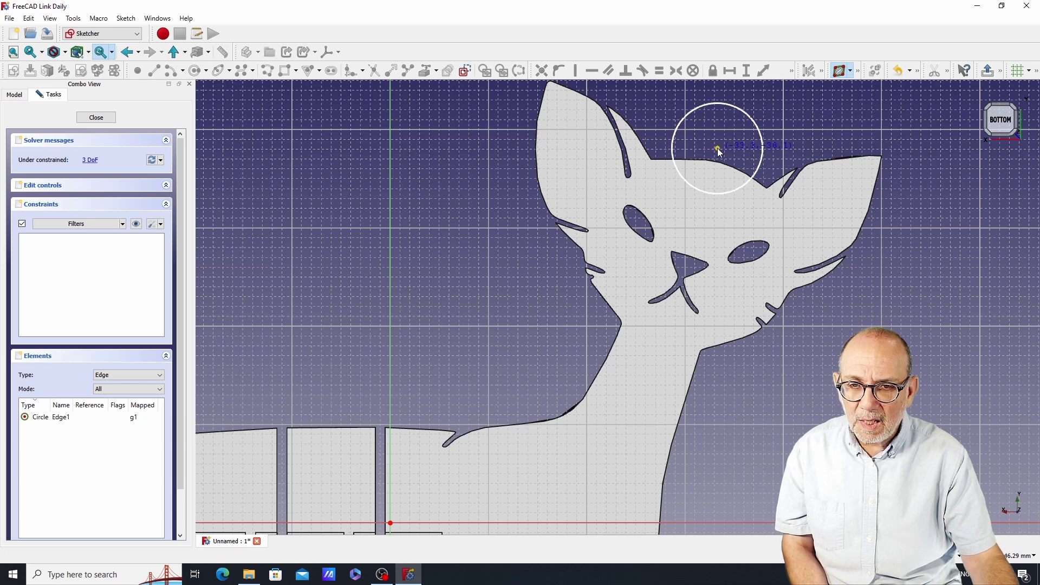
left_click_drag(718, 148, 721, 149)
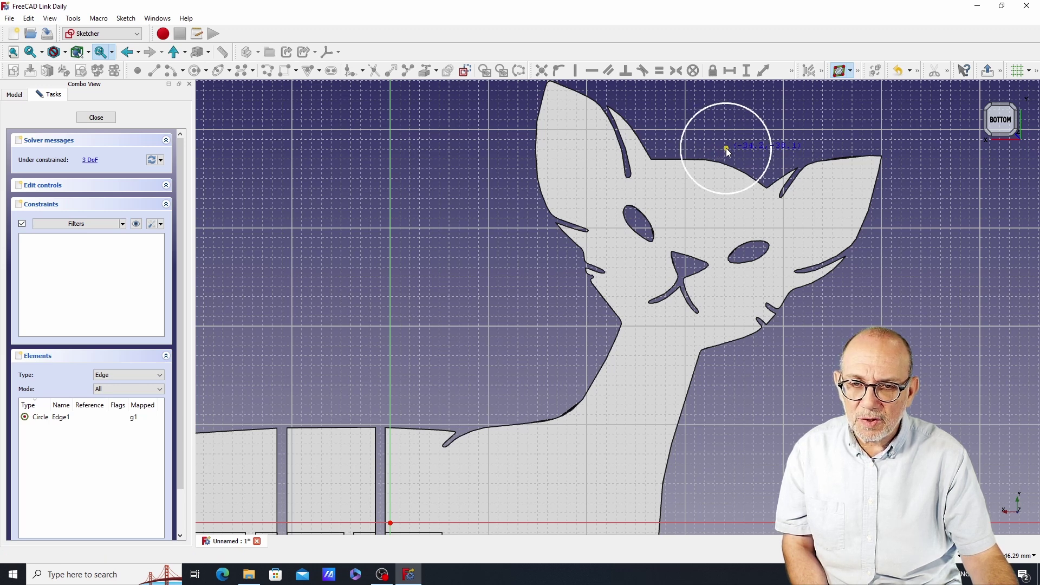
left_click_drag(726, 155, 724, 150)
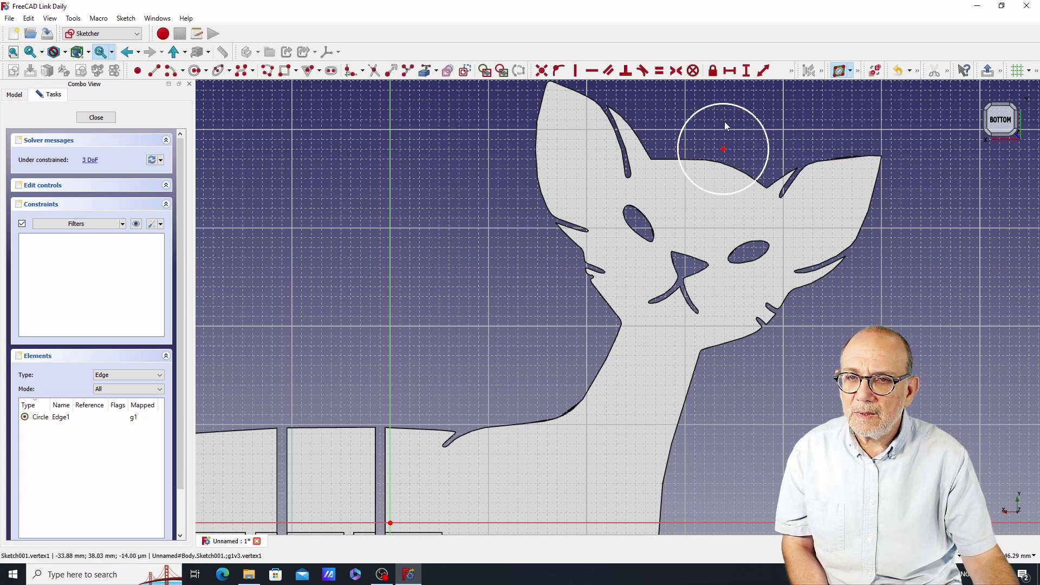
Step: Constrain the circle to a 10 mm diameter and nudge it into place
left_click(792, 71)
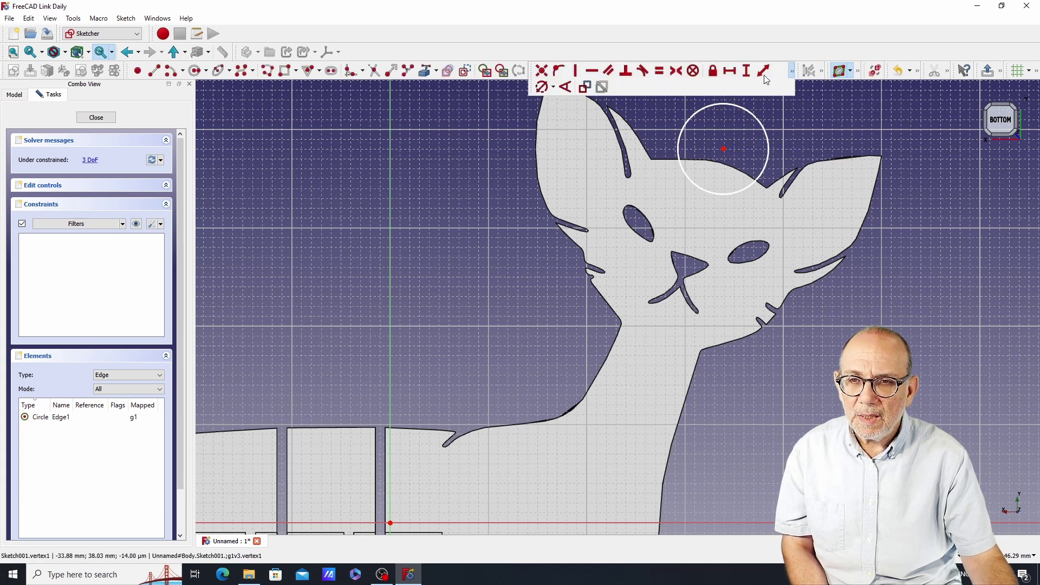
left_click(554, 89)
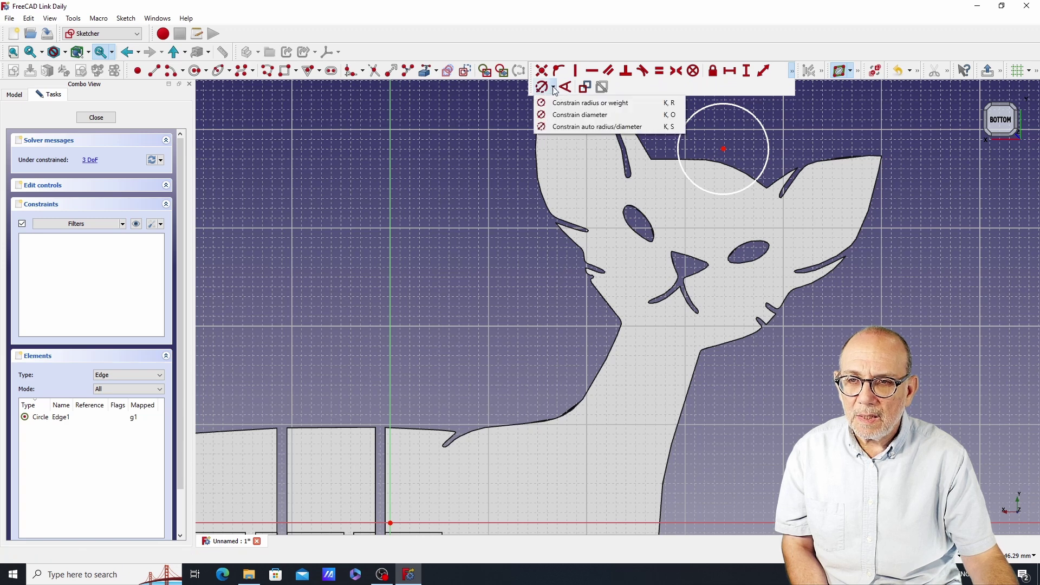
left_click(566, 115)
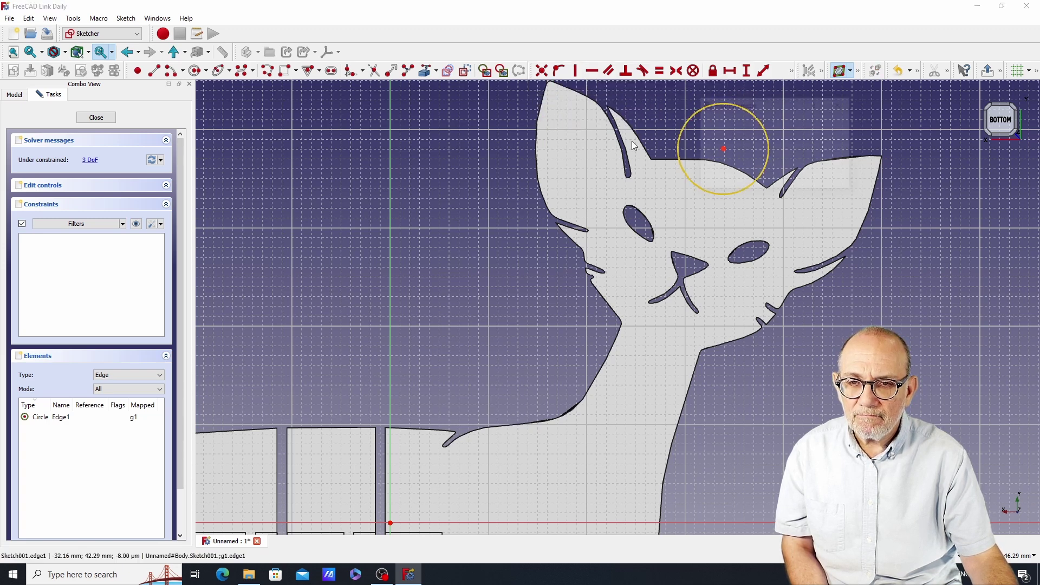
left_click(680, 142)
type("10")
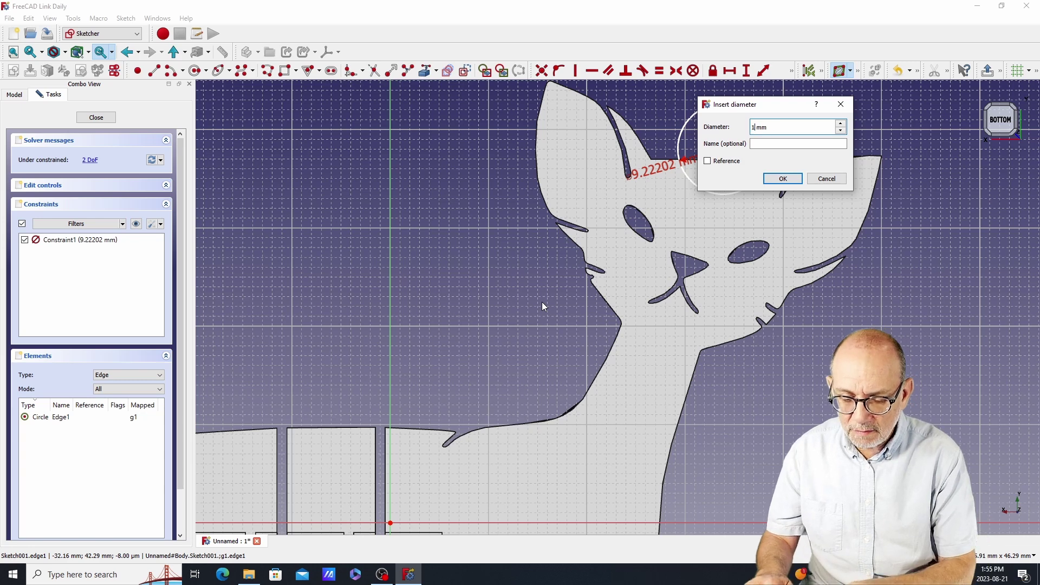
left_click(783, 181)
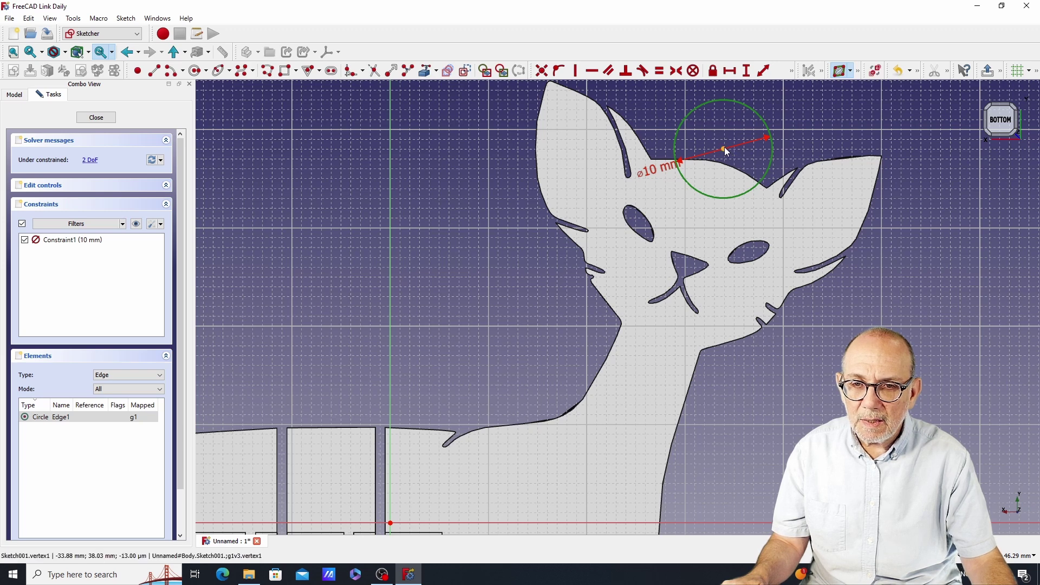
mouse_move(725, 147)
middle_mouse_down()
mouse_move(709, 142)
mouse_move(714, 161)
middle_mouse_up()
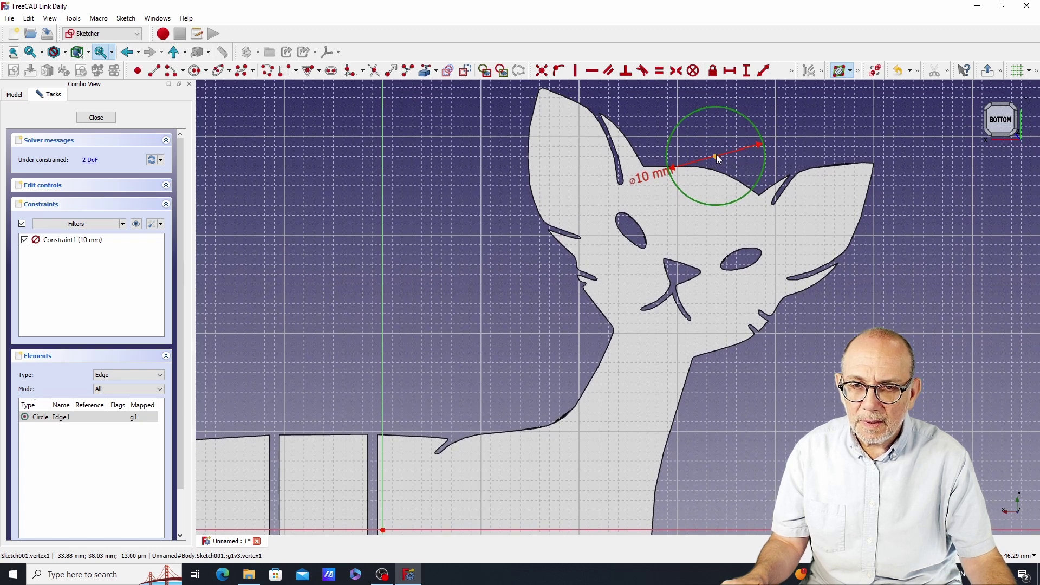
left_click_drag(718, 159, 711, 153)
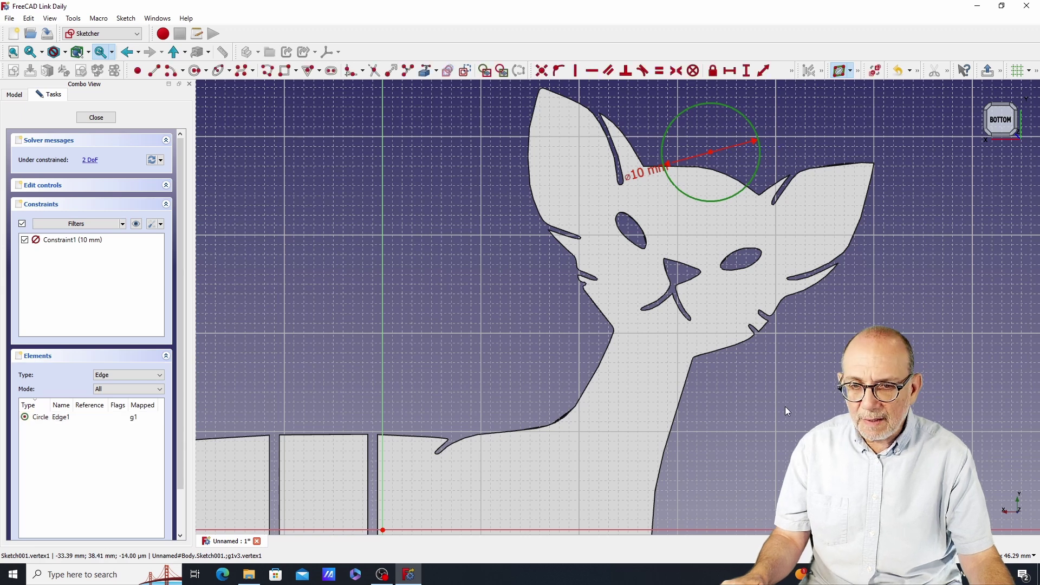
scroll(785, 406, "down", 1)
scroll(573, 265, "down", 4)
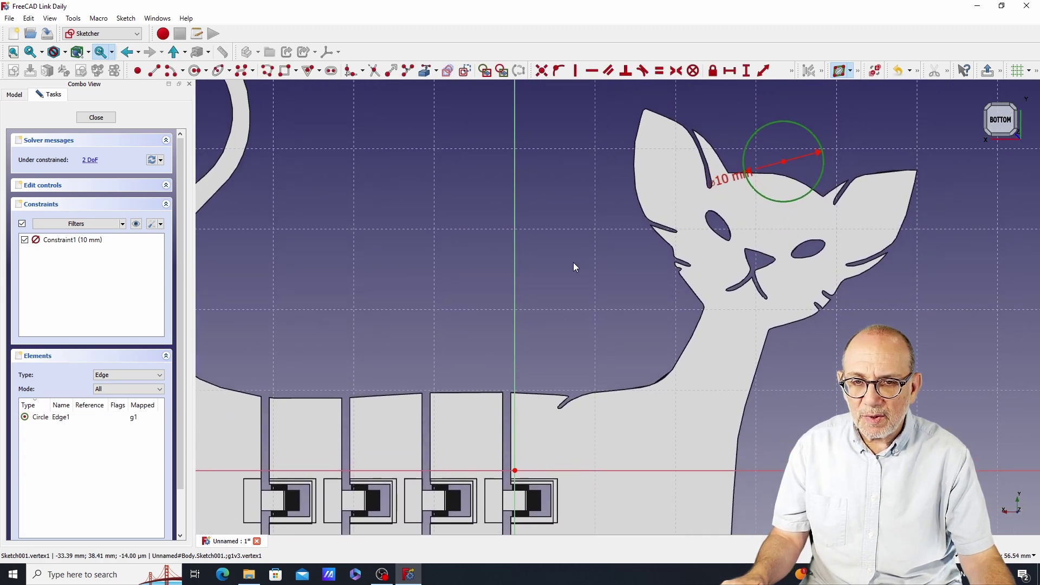
scroll(572, 266, "up", 2)
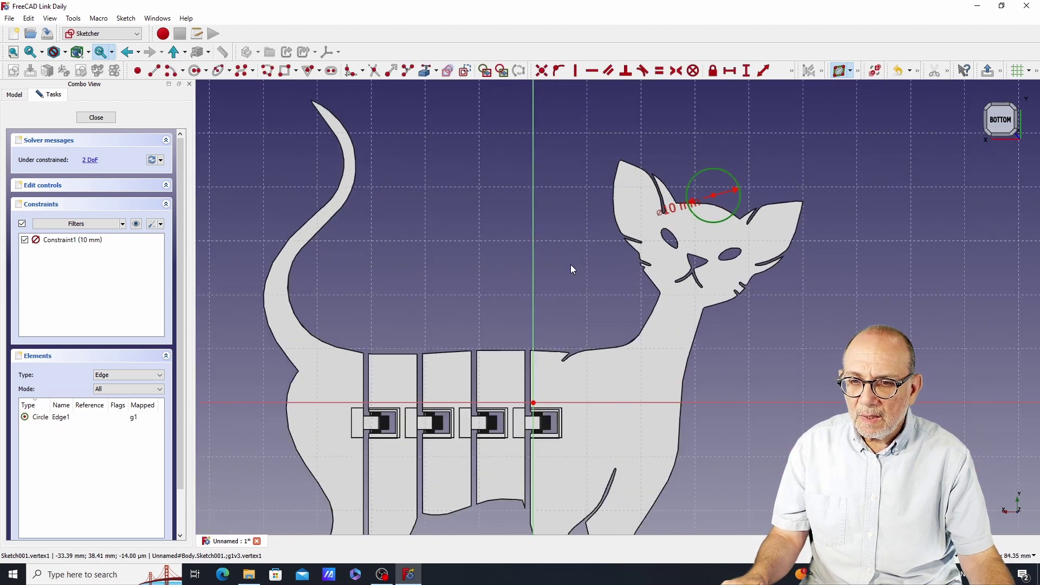
Step: Draw a concentric inner circle and constrain it to a 7 mm diameter
left_click(199, 76)
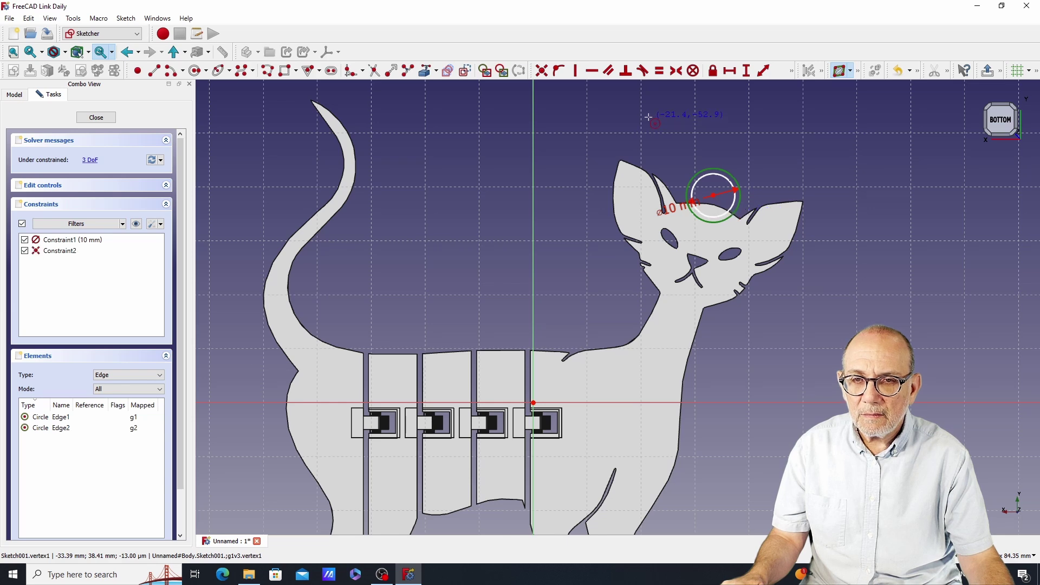
left_click(791, 72)
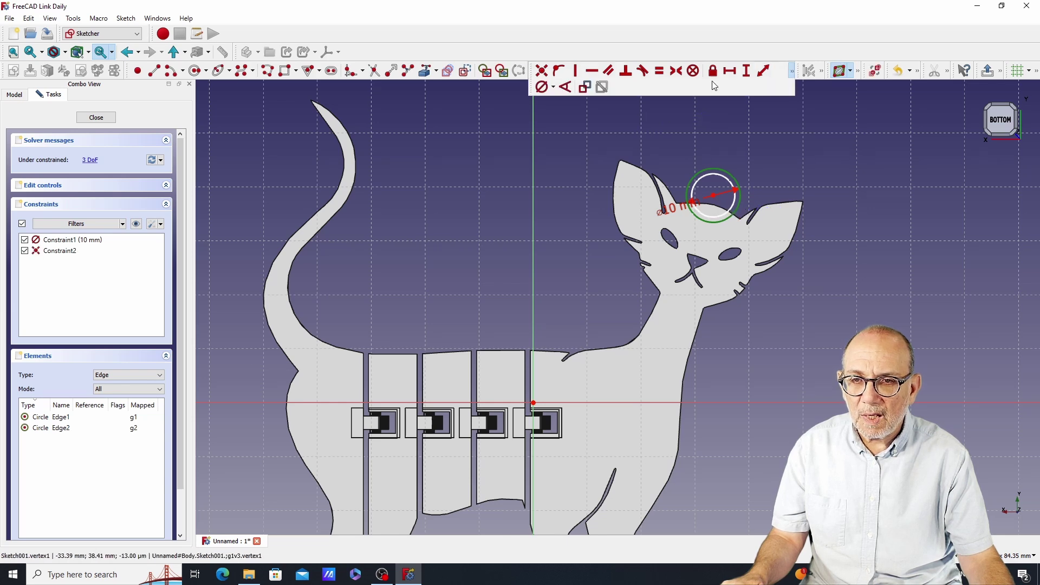
left_click(544, 88)
scroll(707, 172, "up", 5)
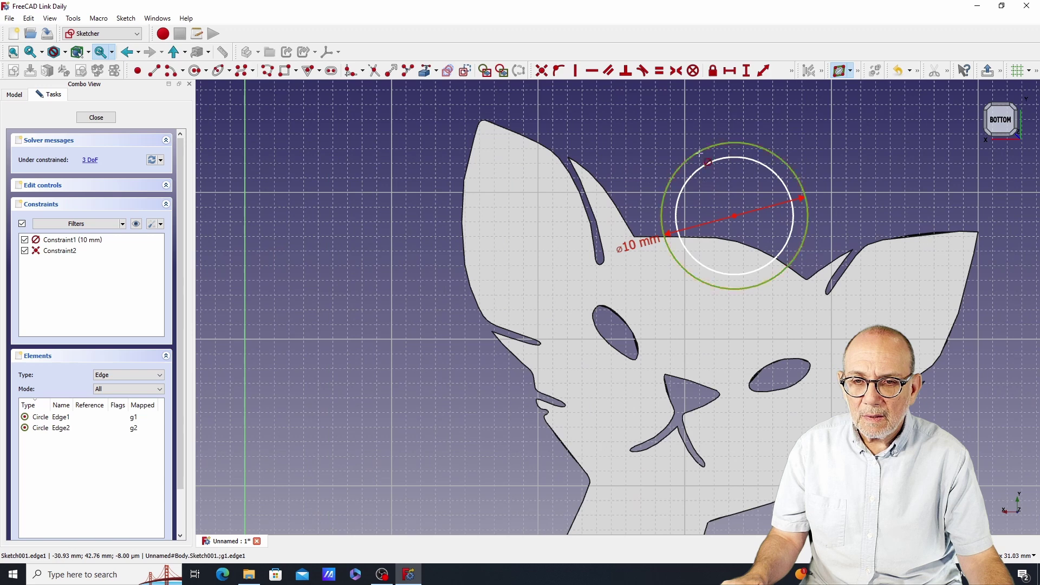
left_click(705, 169)
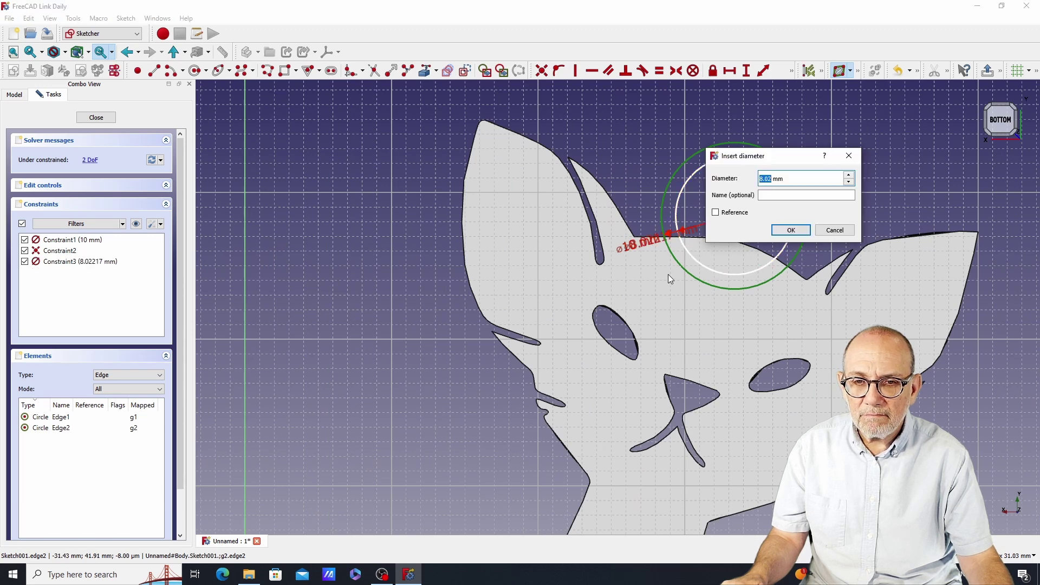
type("7")
key("Return")
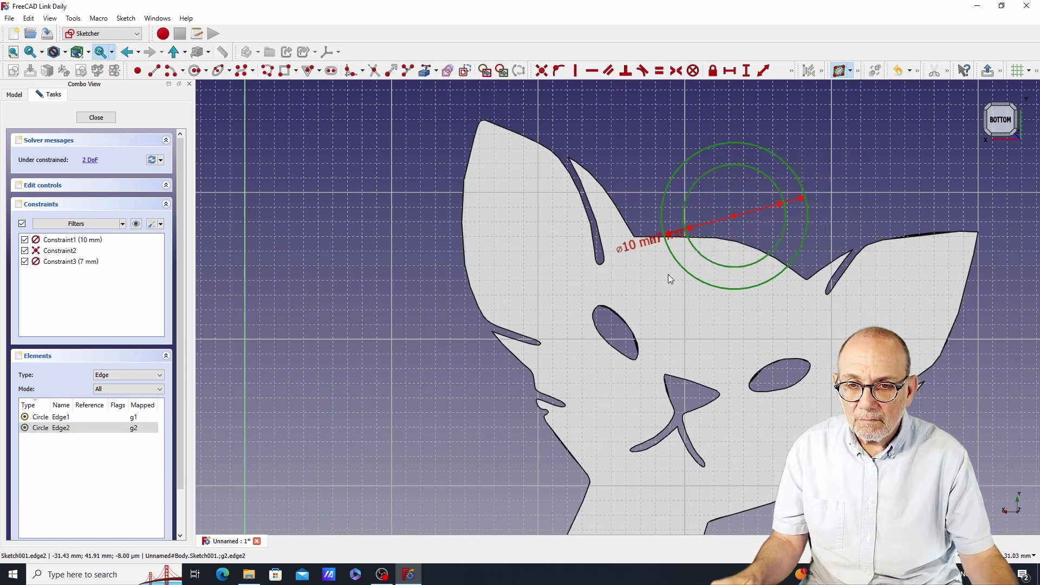
key("Escape")
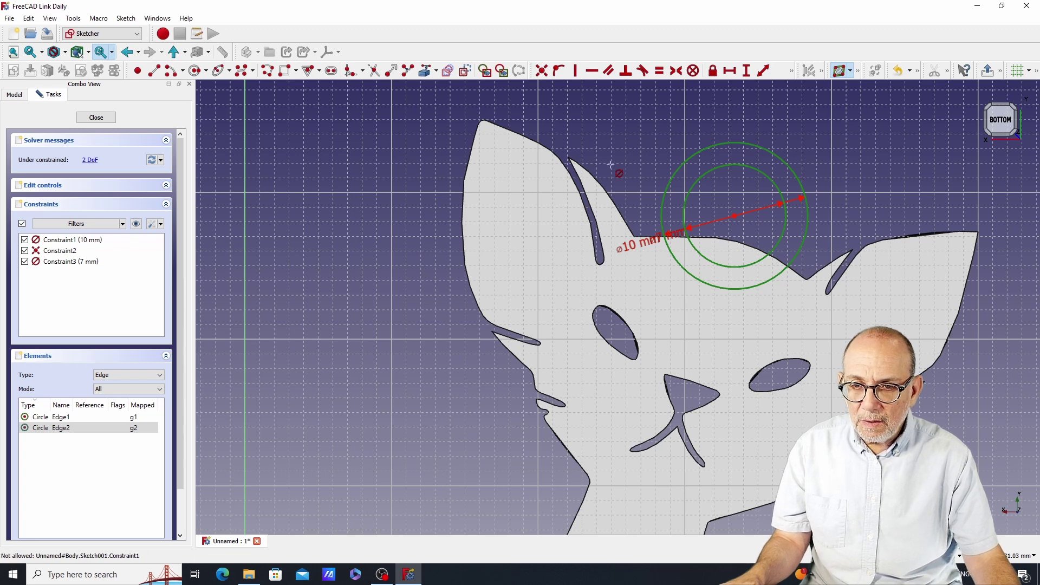
Step: Lay the ø10 mm dimension horizontally clear of ø7 and zoom out to the whole cat
left_click_drag(655, 239, 904, 209)
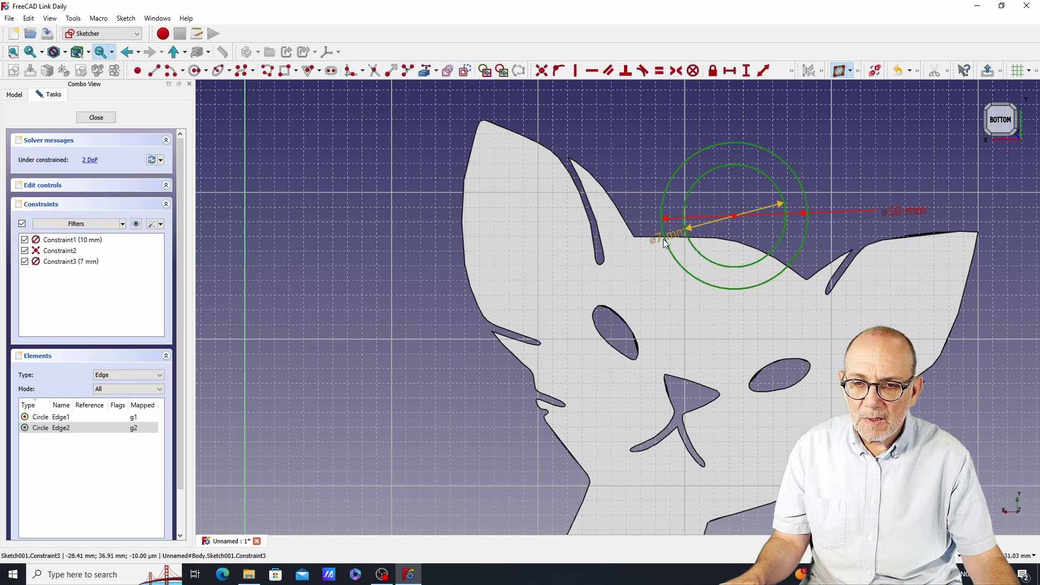
left_click_drag(664, 241, 591, 127)
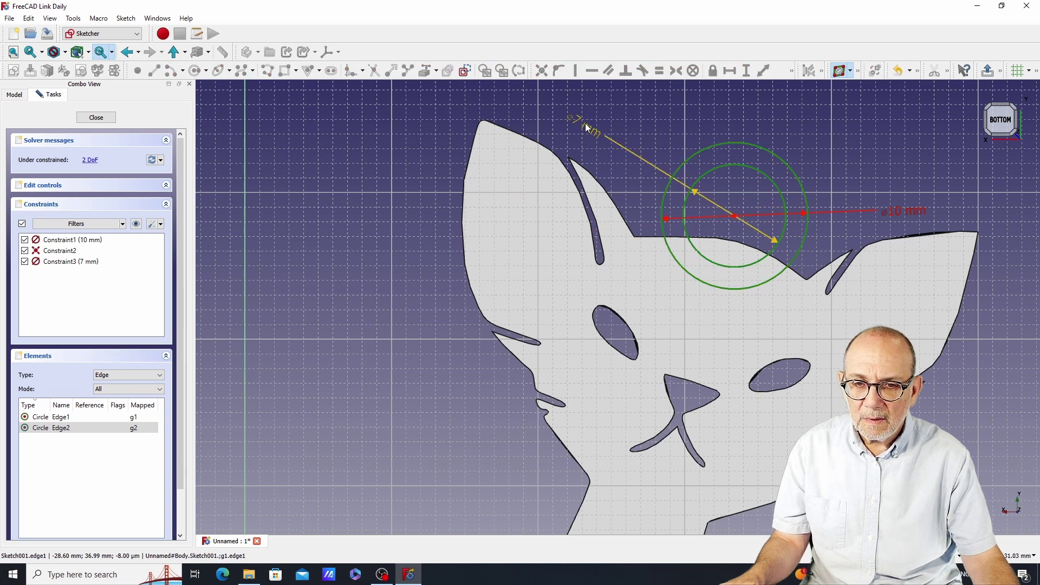
scroll(443, 217, "down", 2)
middle_click_drag(798, 379, 954, 346)
scroll(955, 347, "down", 3)
mouse_move(947, 388)
middle_mouse_down()
mouse_move(752, 301)
mouse_move(823, 274)
mouse_move(819, 243)
middle_mouse_up()
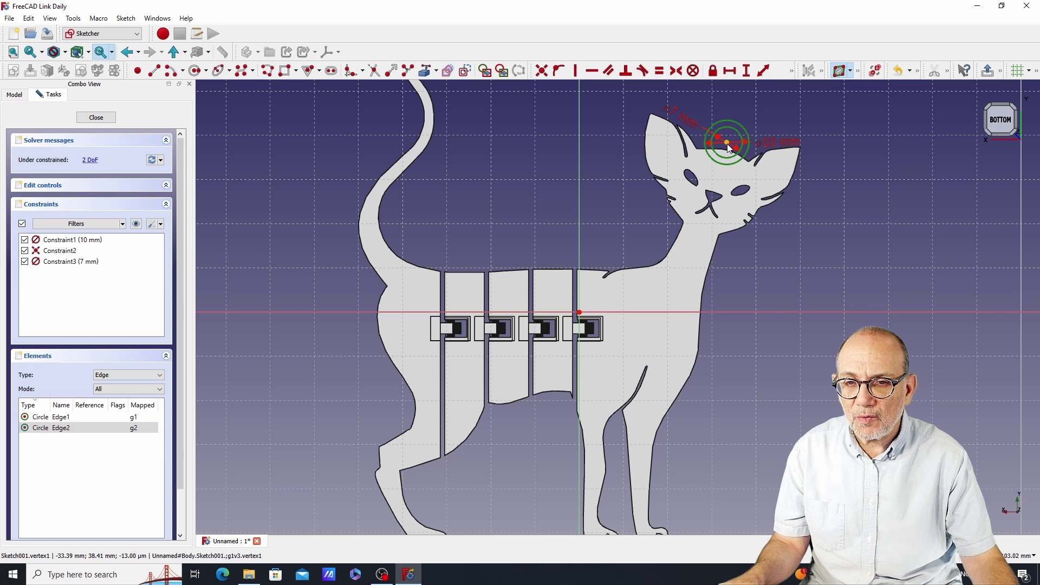
Step: Fix the ring centre 38 mm vertically above the sketch origin
left_click(581, 314)
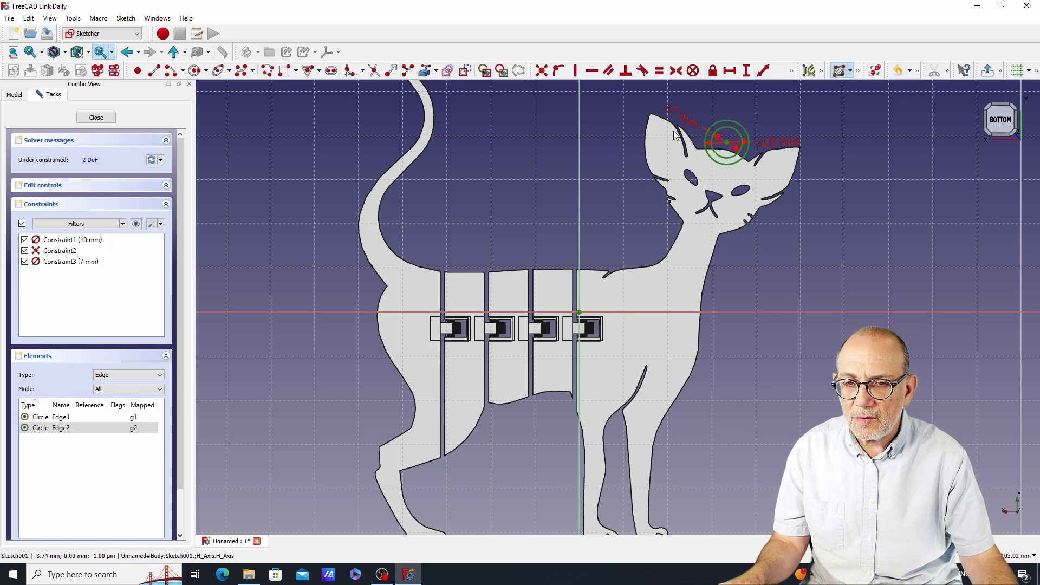
left_click(747, 71)
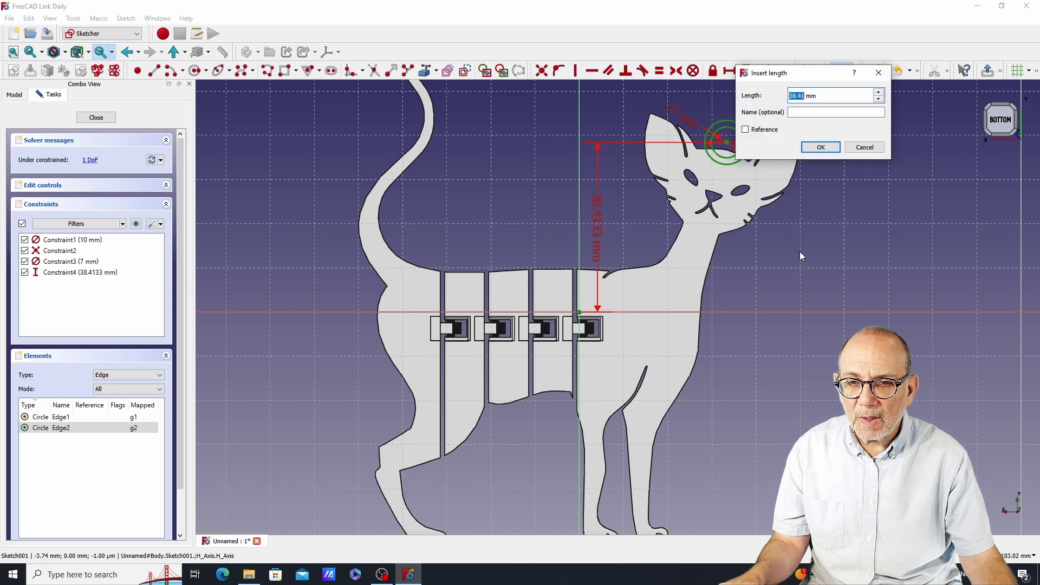
left_click_drag(812, 76, 851, 271)
type("38")
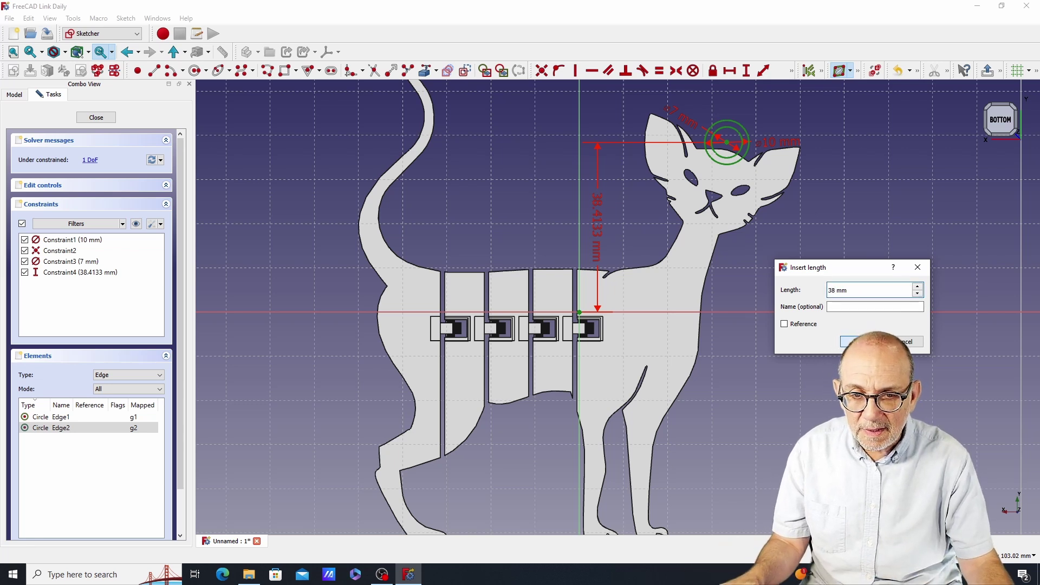
key("Return")
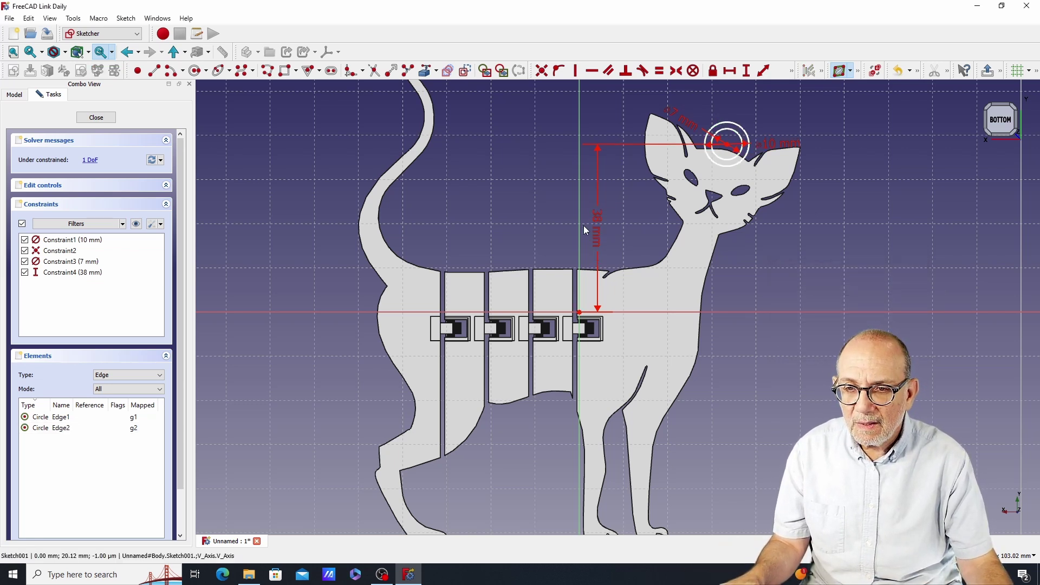
left_click_drag(599, 235, 510, 235)
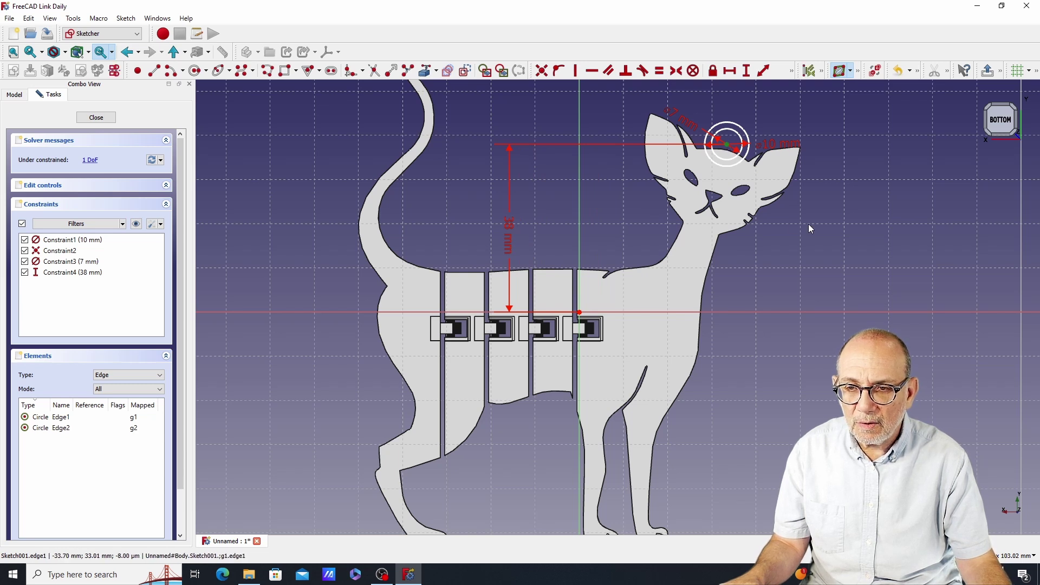
Step: Set a 33.39 mm horizontal distance from origin to ring centre and close the sketch
left_click(580, 313)
left_click(727, 144)
left_click(730, 70)
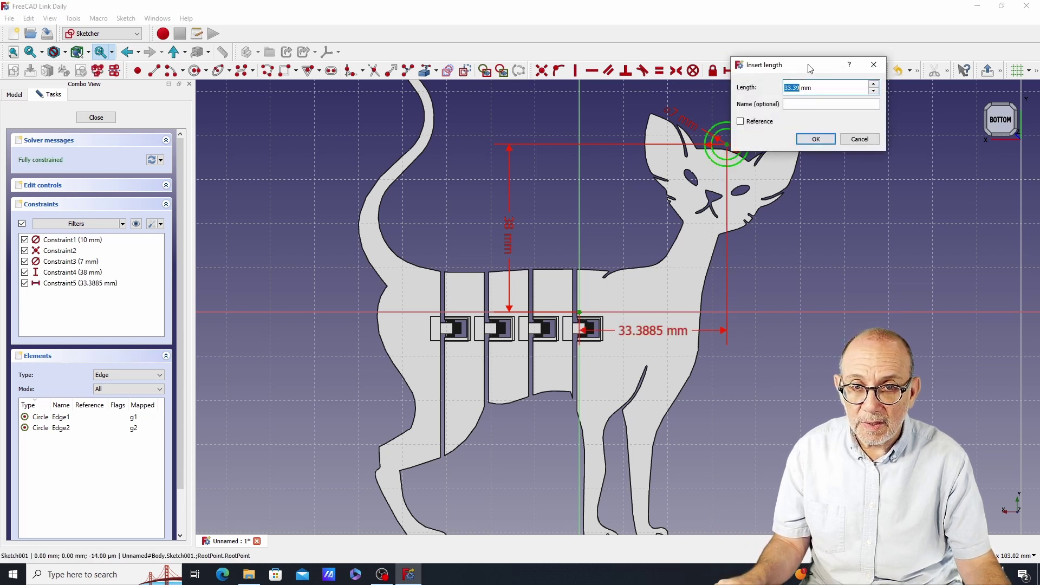
left_click_drag(809, 65, 852, 230)
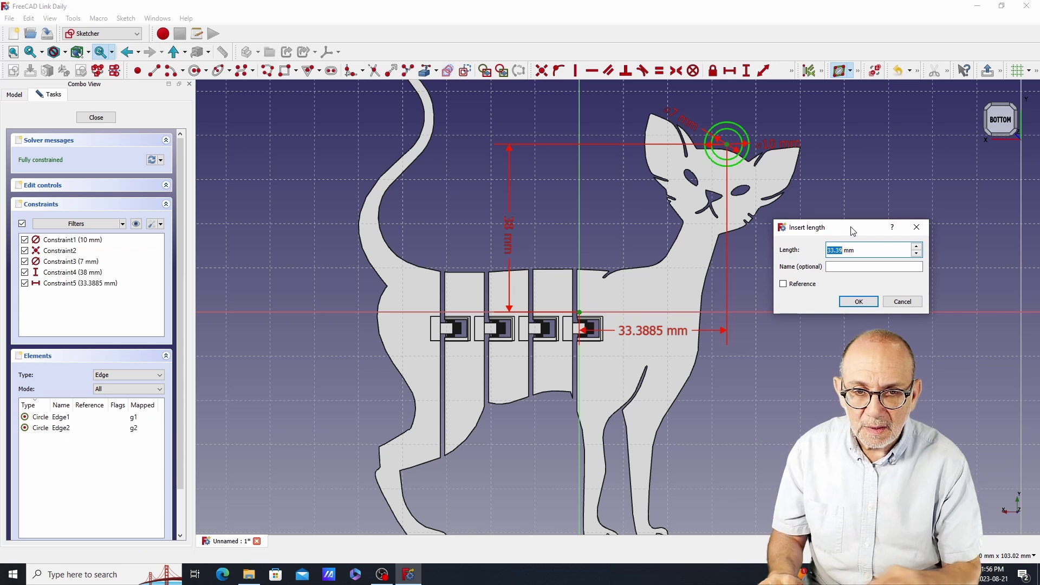
left_click(859, 301)
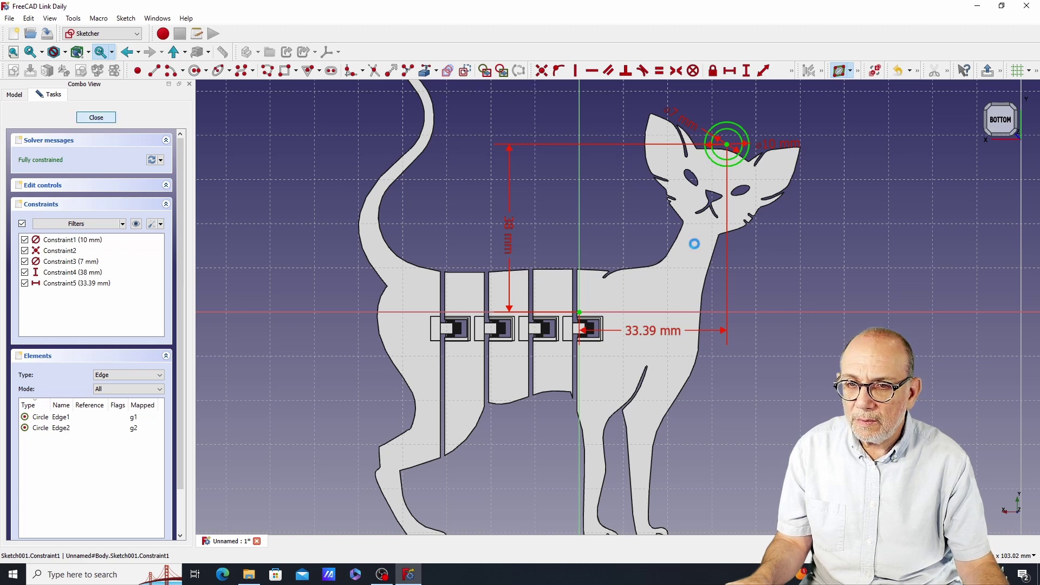
key("Escape")
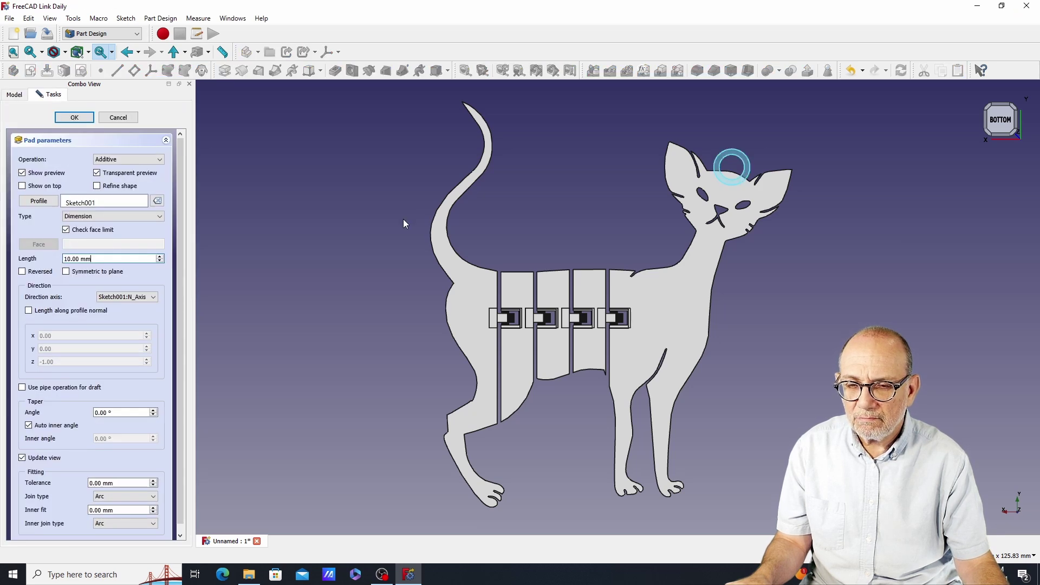
Step: Pad the head ring sketch 3 mm in reverse so the hanging loop joins the cat's head
middle_click_drag(762, 271, 672, 292)
middle_click_drag(642, 136, 748, 460)
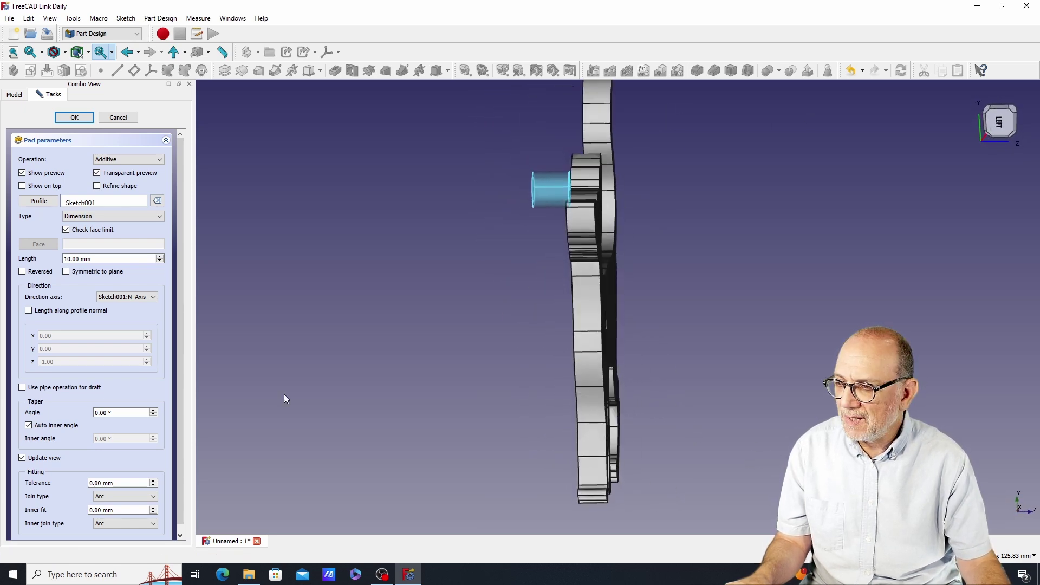
middle_click_drag(413, 320, 444, 275)
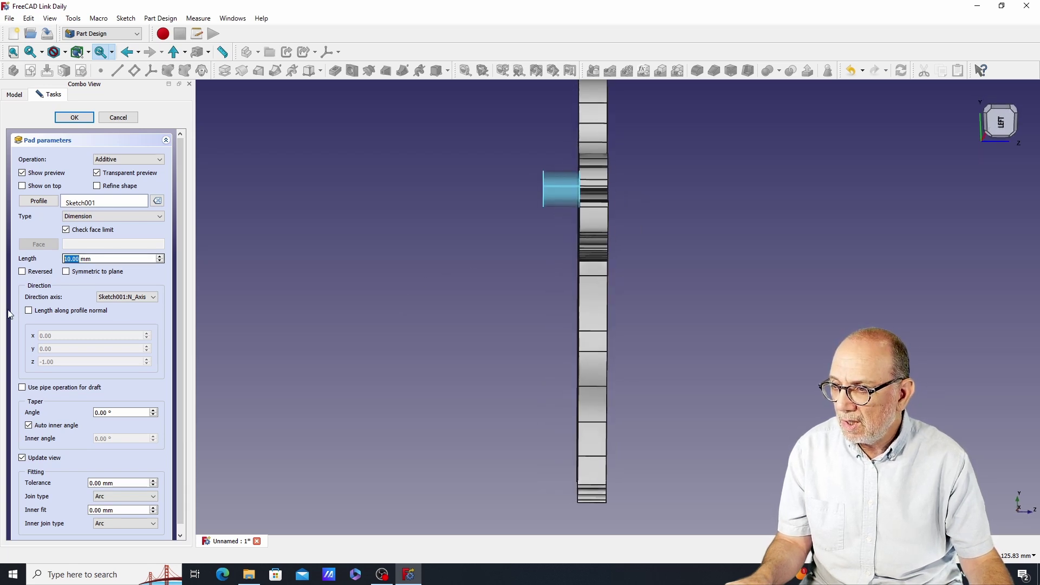
type("3")
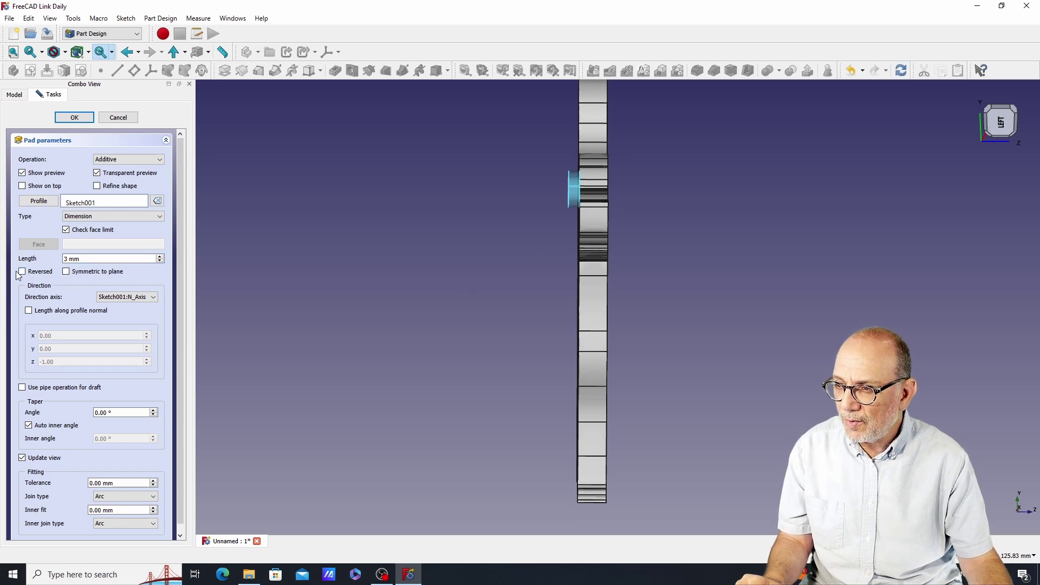
middle_click_drag(665, 340, 779, 286)
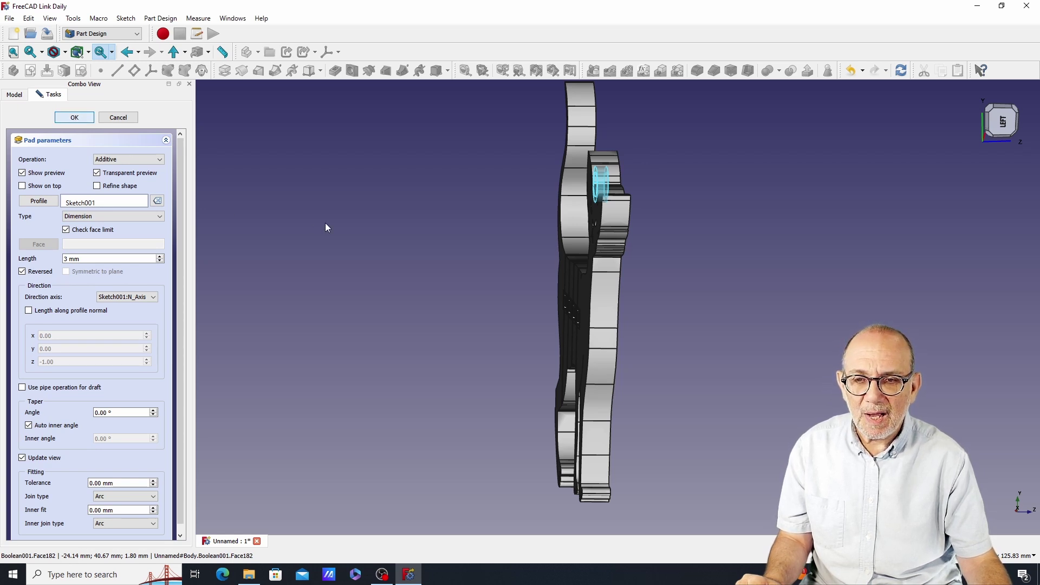
key("Return")
middle_click_drag(736, 243, 658, 299)
key("2")
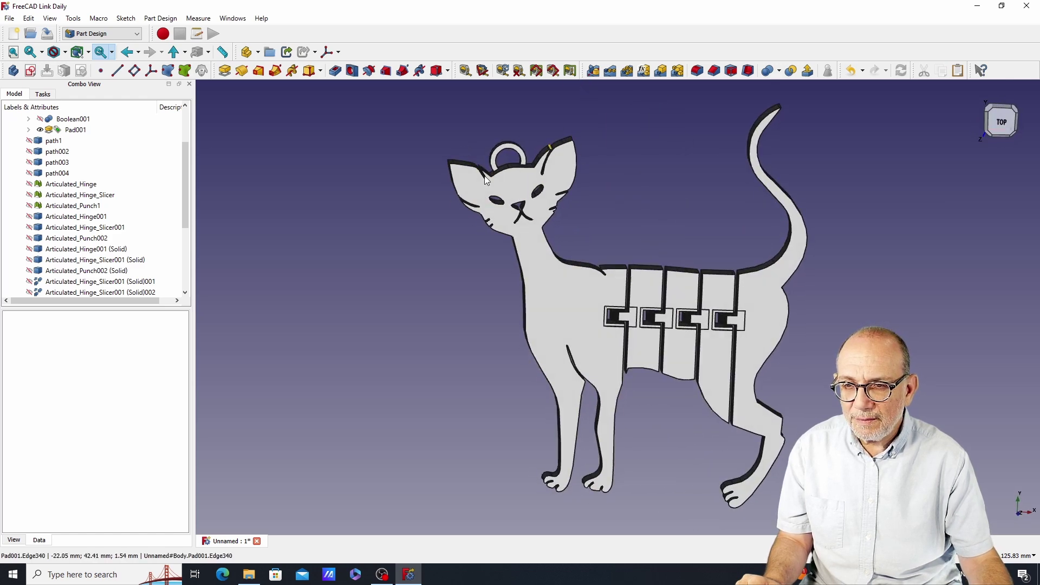
Step: Create a new sketch attached to the flat face of the cat's rear body section
middle_click_drag(904, 344, 834, 347)
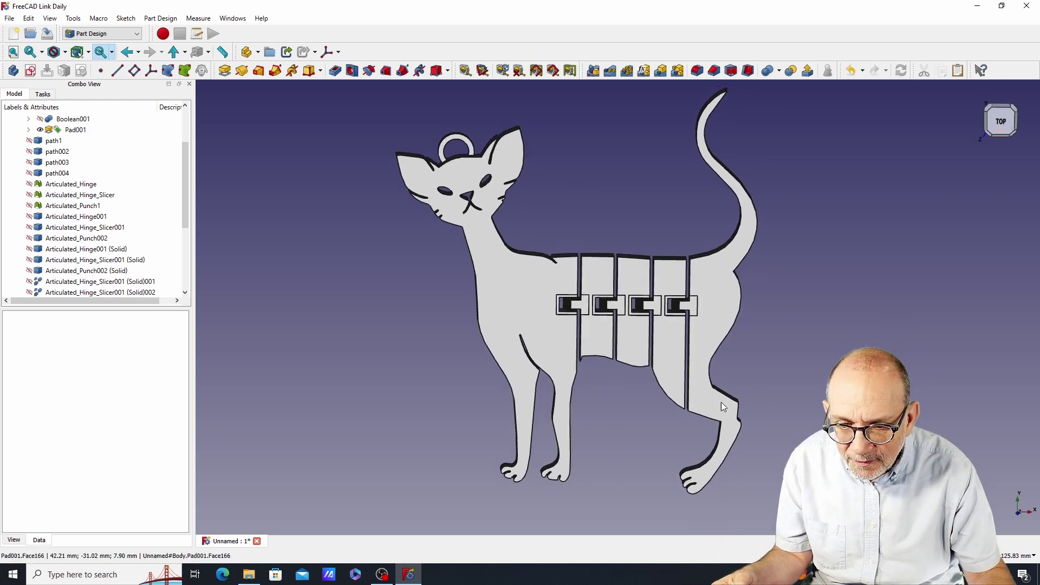
middle_click_drag(790, 435, 719, 435)
key("2")
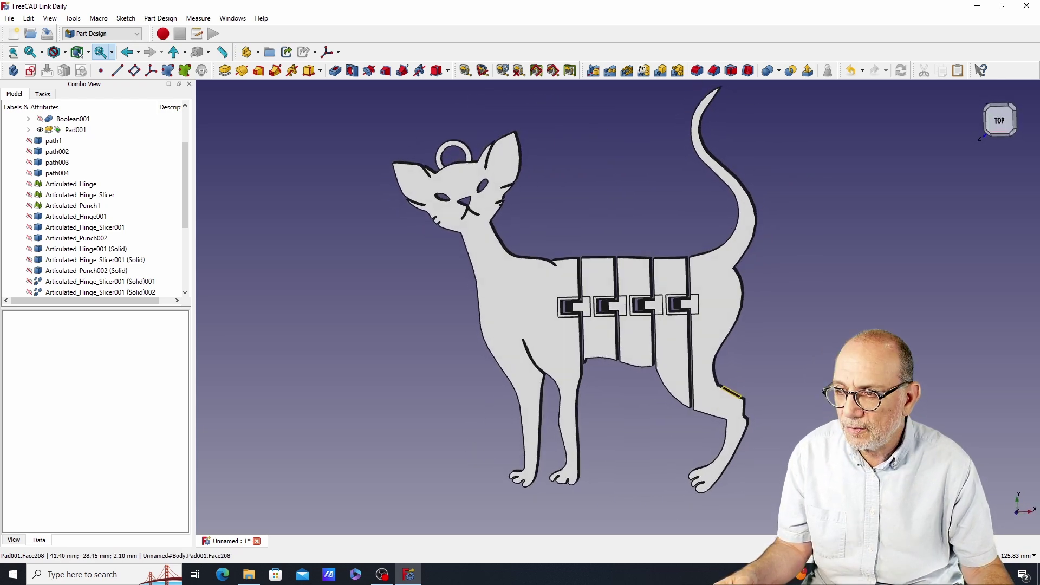
left_click(712, 310)
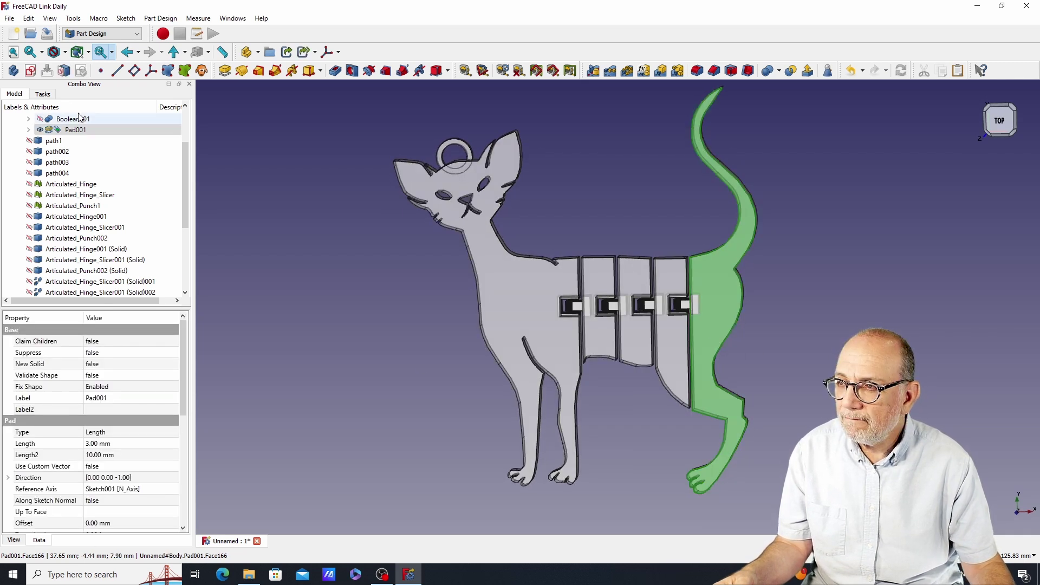
left_click(30, 72)
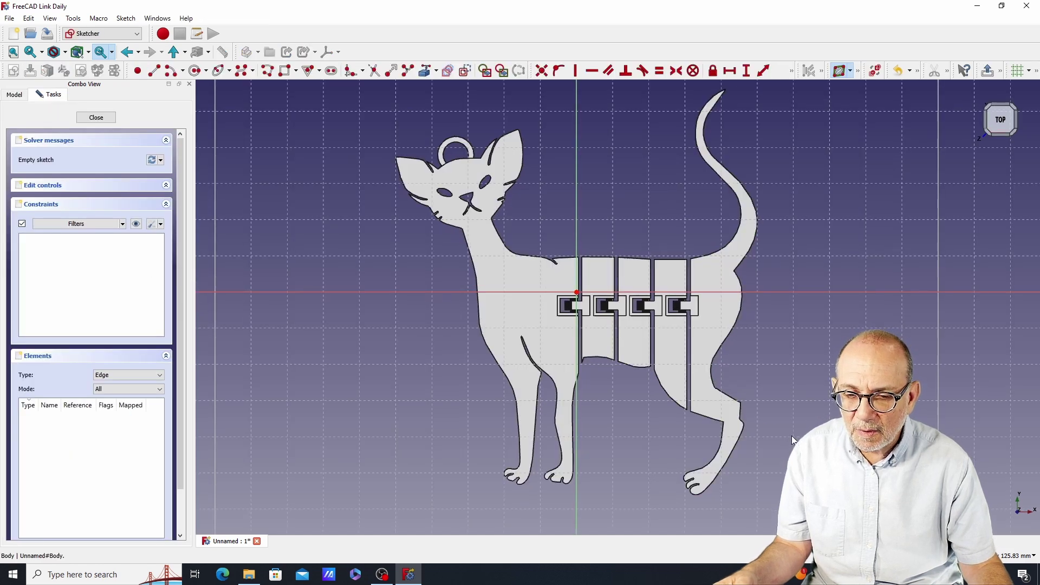
Step: Zoom in on the back of the hind leg with the Polyline tool active
scroll(775, 404, "up", 2)
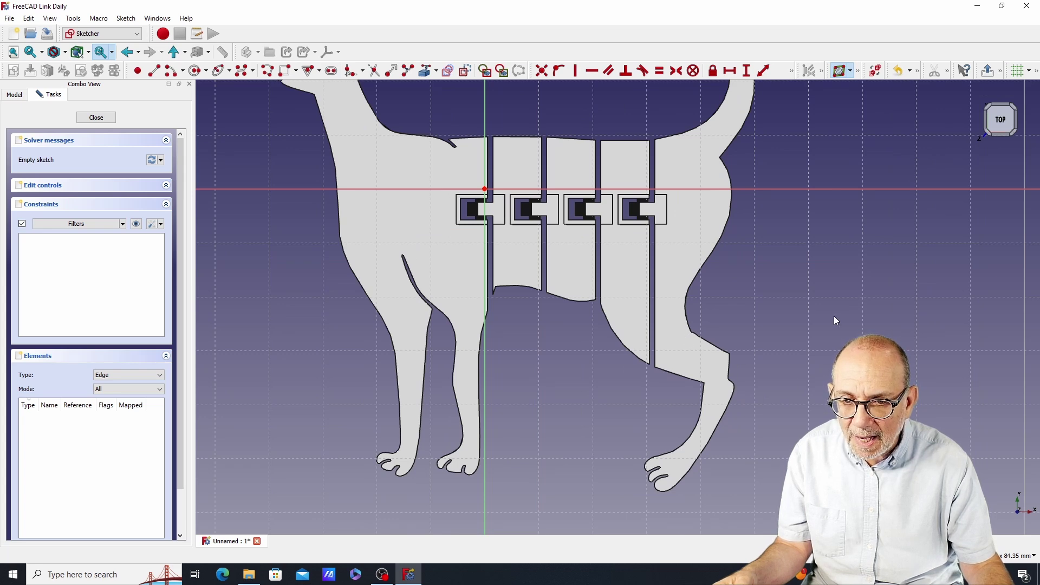
scroll(809, 381, "up", 2)
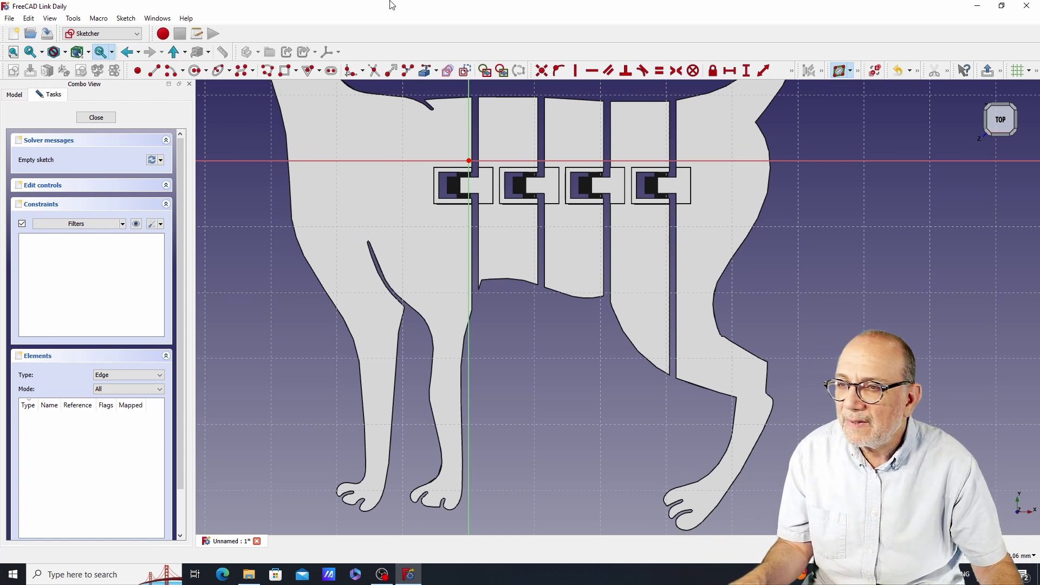
left_click(269, 71)
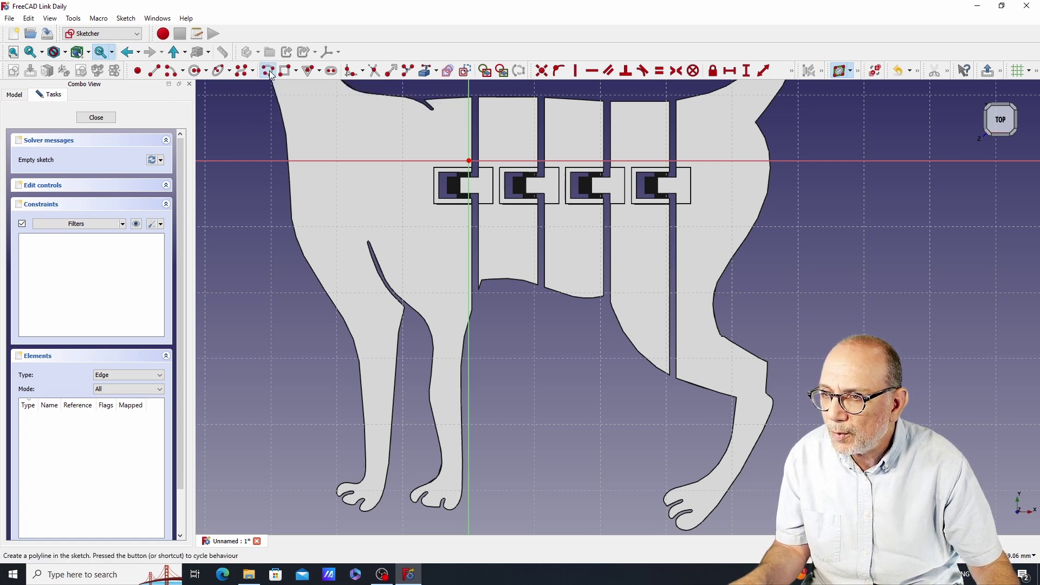
scroll(737, 413, "up", 3)
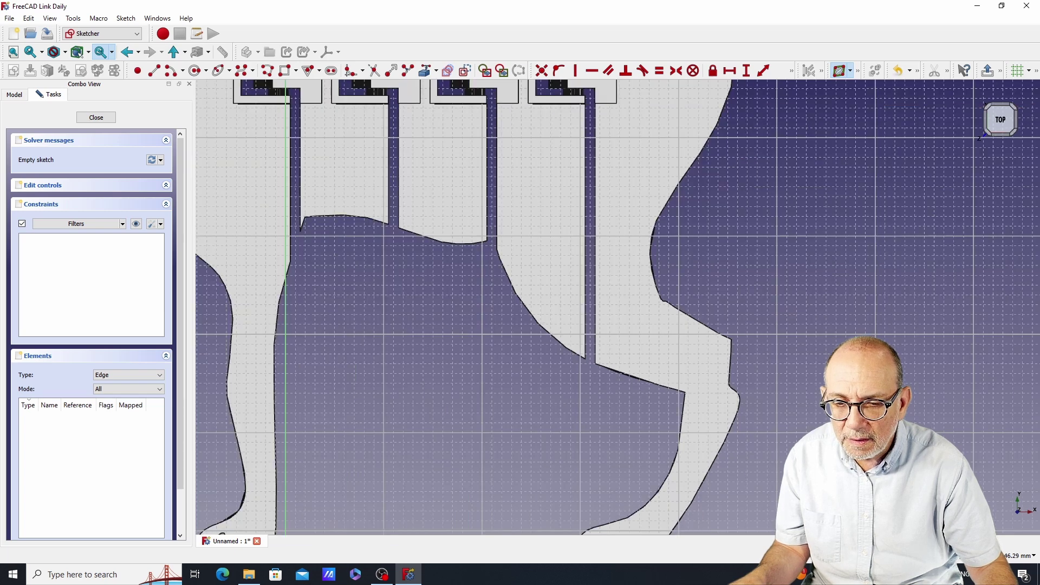
scroll(793, 356, "up", 5)
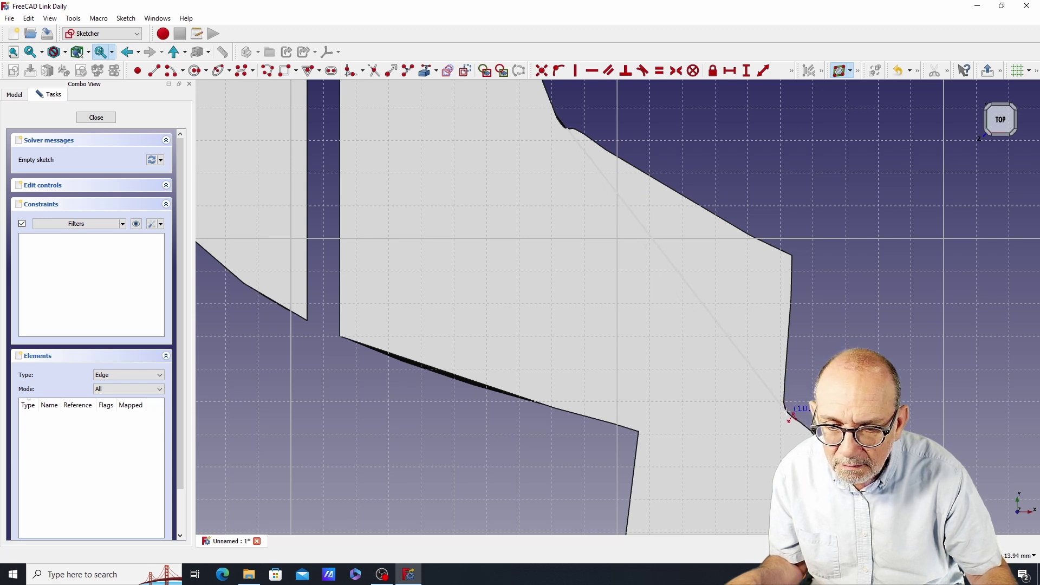
Step: Draw a closed triangular notch outline at the back of the hind leg and close Sketch002
left_click(789, 414)
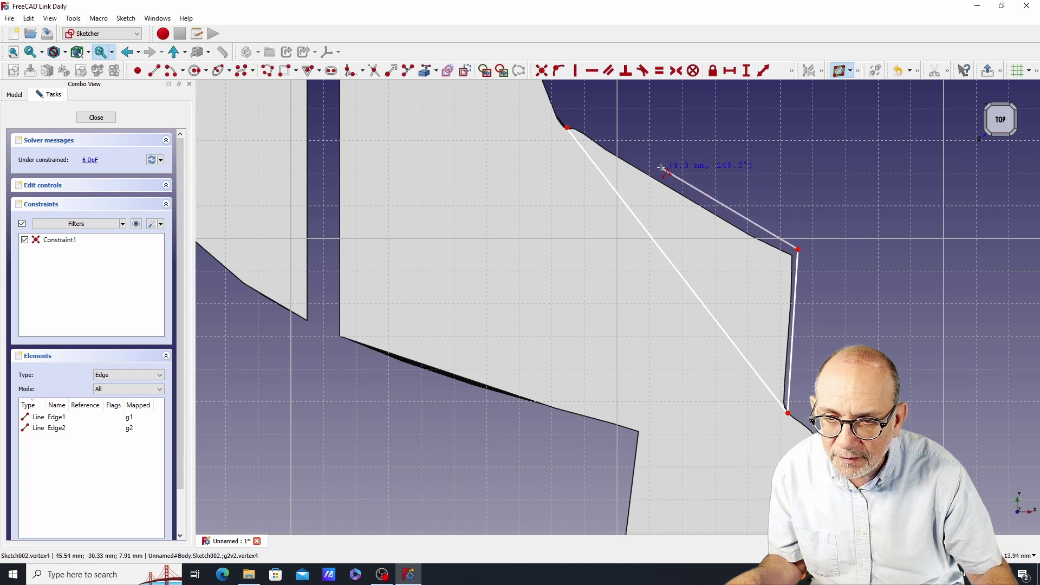
left_click(574, 125)
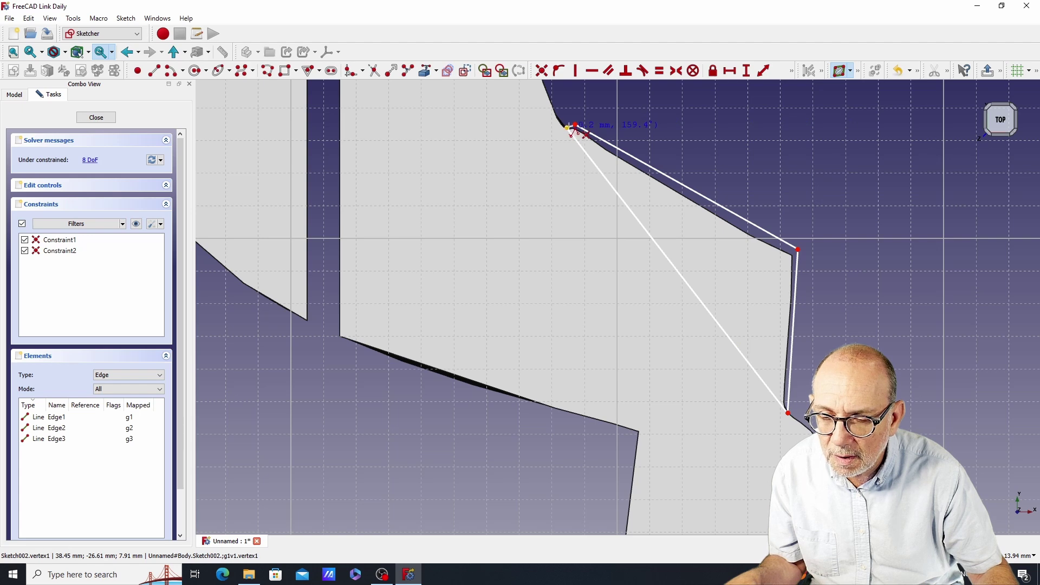
left_click(571, 130)
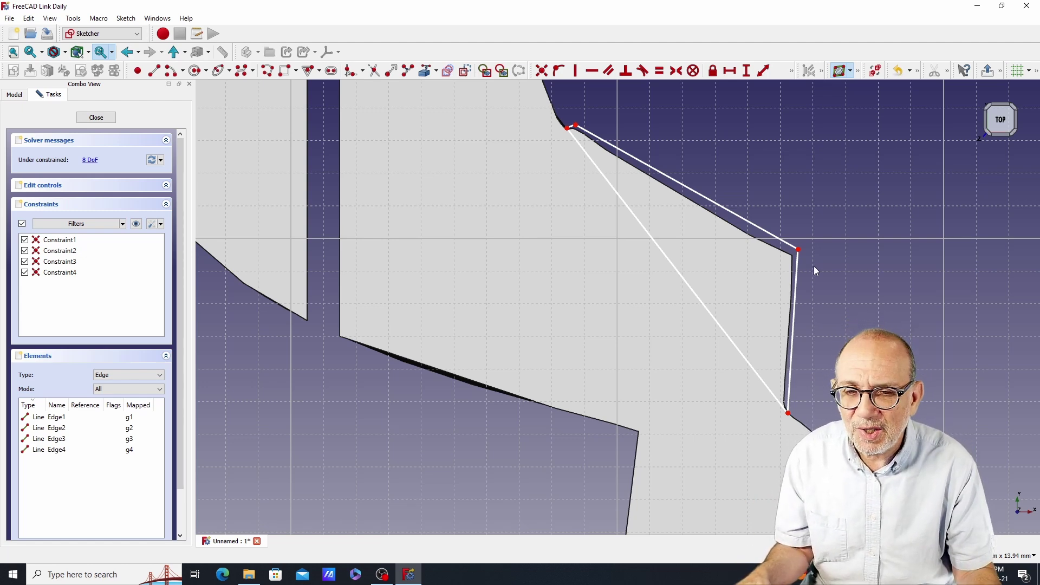
scroll(853, 287, "down", 3)
middle_click_drag(485, 386, 480, 417)
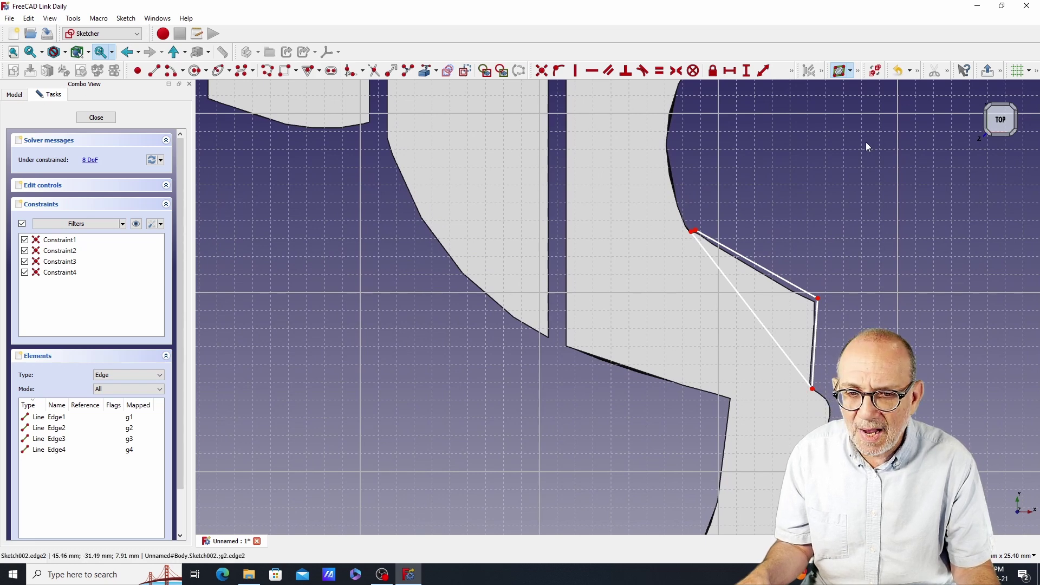
left_click(95, 118)
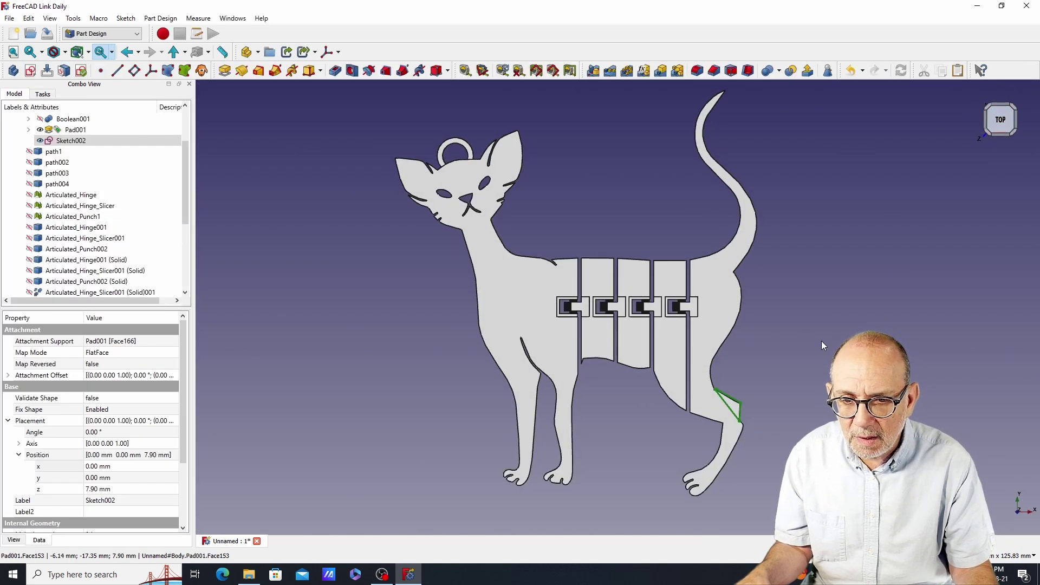
Step: Pocket Sketch002 4 mm deep to cut the notch into the hind leg
scroll(819, 346, "up", 3)
scroll(853, 260, "up", 3)
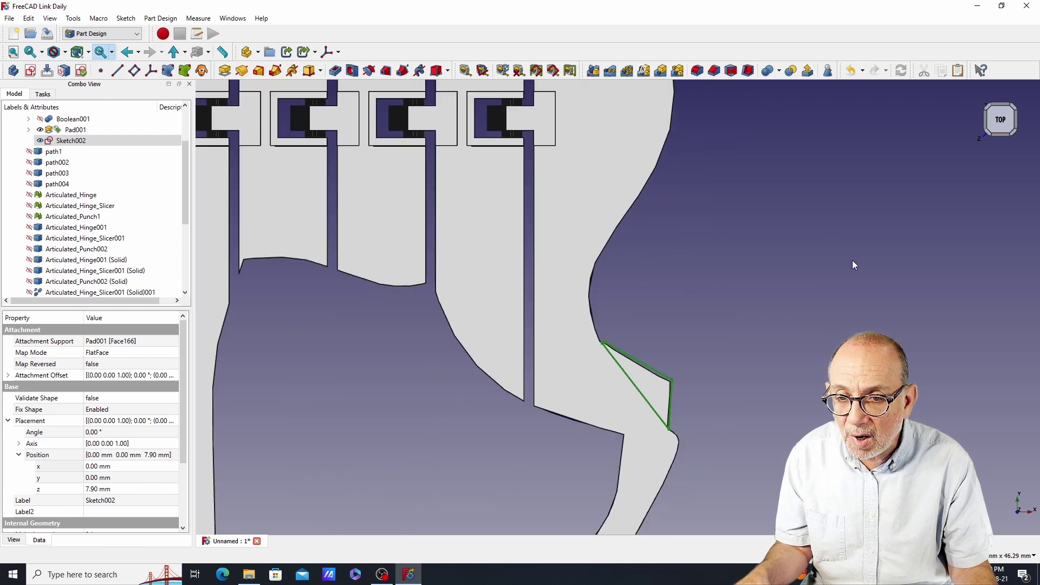
left_click(336, 74)
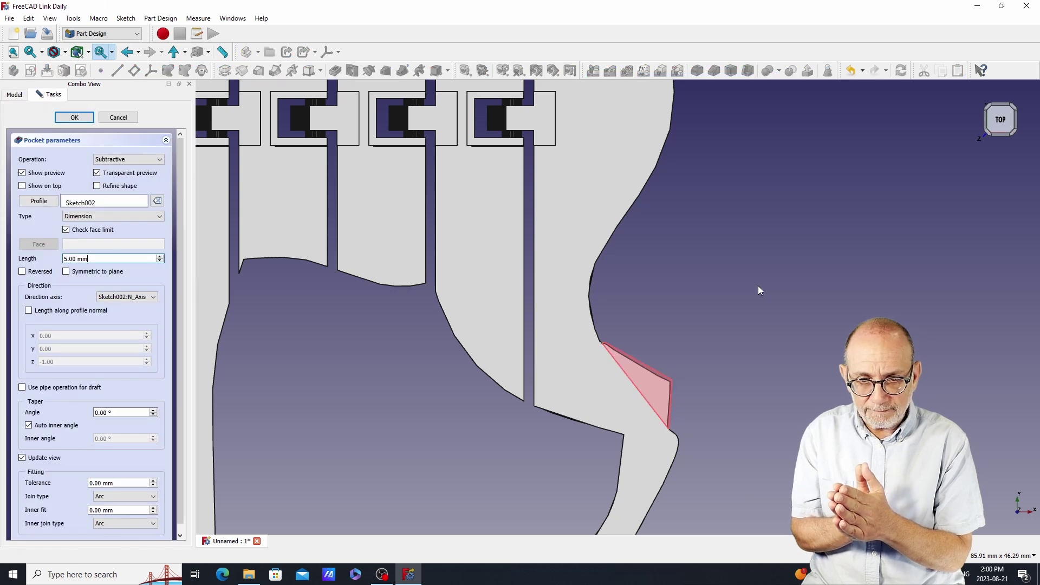
double_click(78, 259)
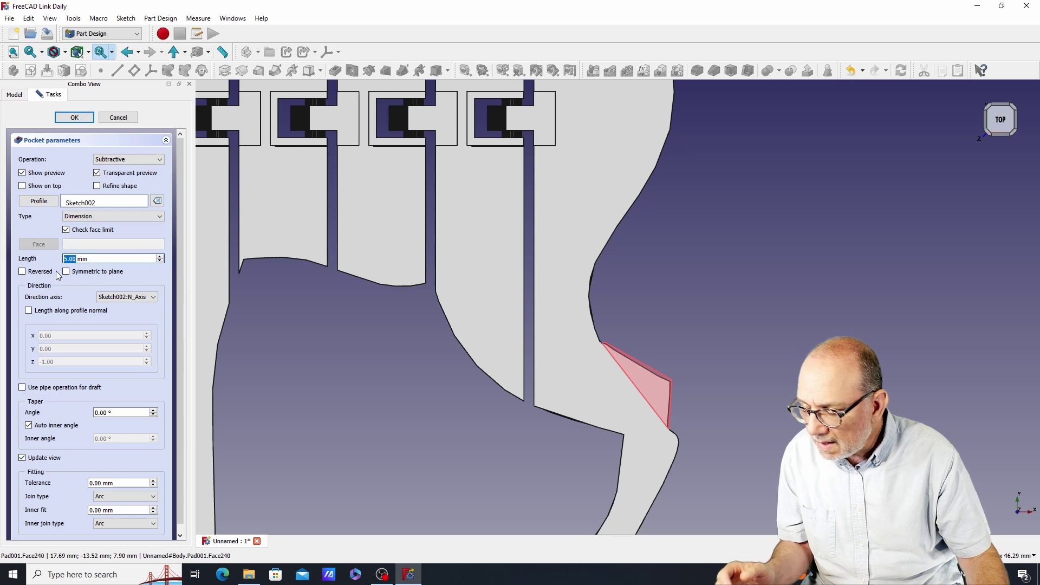
type("4")
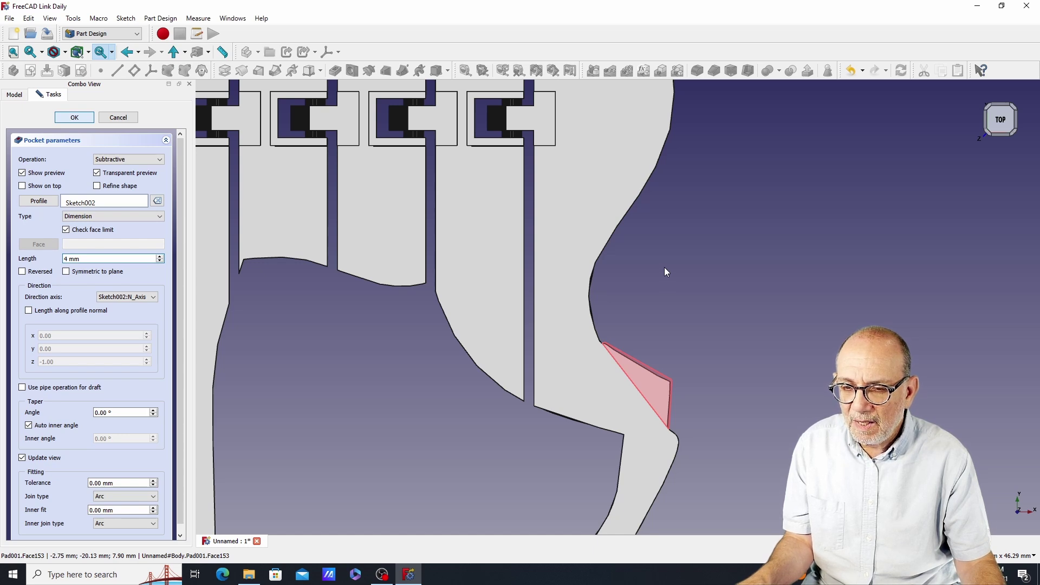
key("Return")
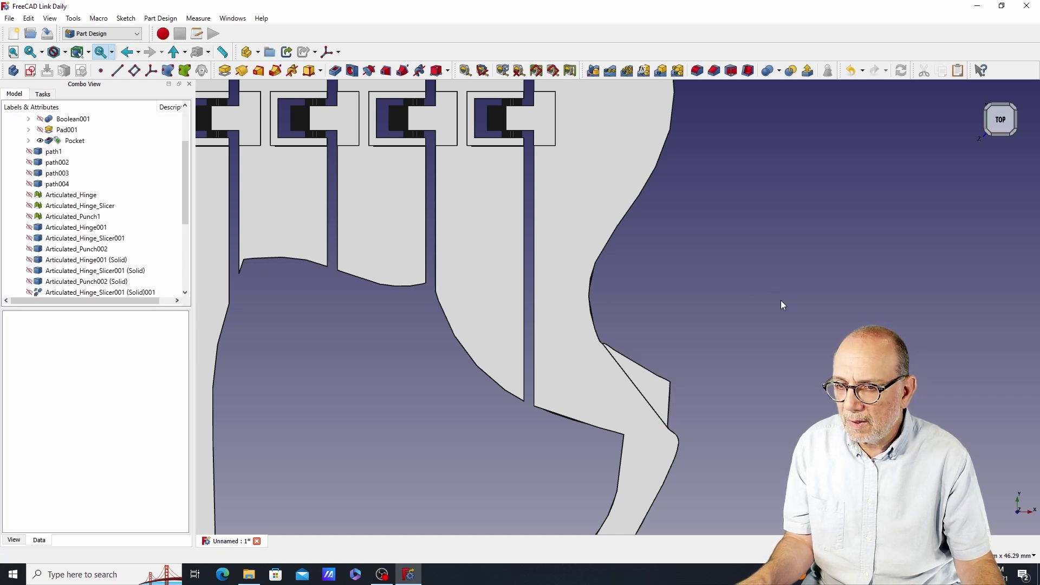
mouse_move(784, 305)
middle_mouse_down()
mouse_move(612, 325)
mouse_move(776, 301)
middle_mouse_up()
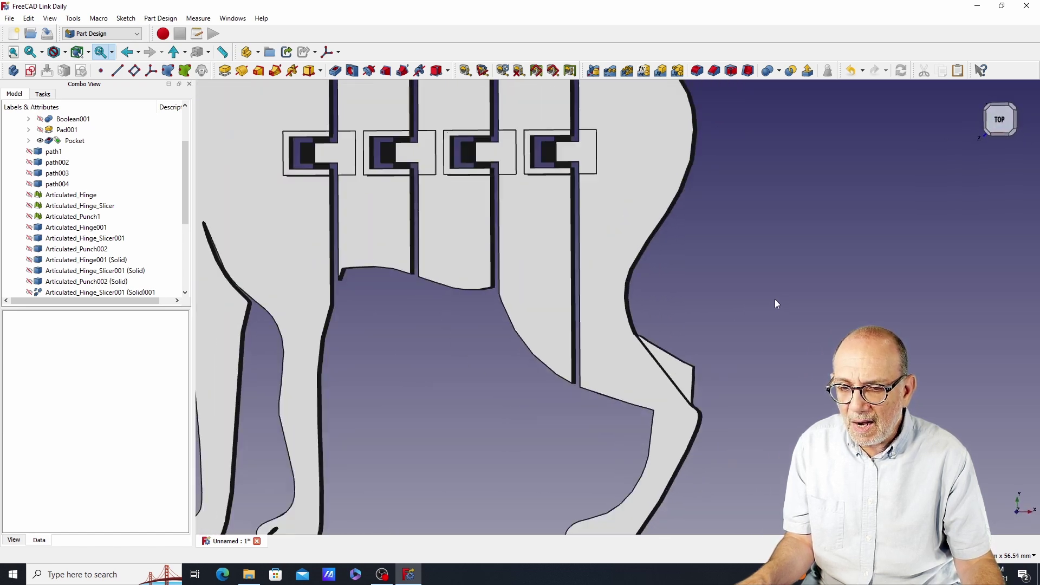
scroll(775, 299, "down", 5)
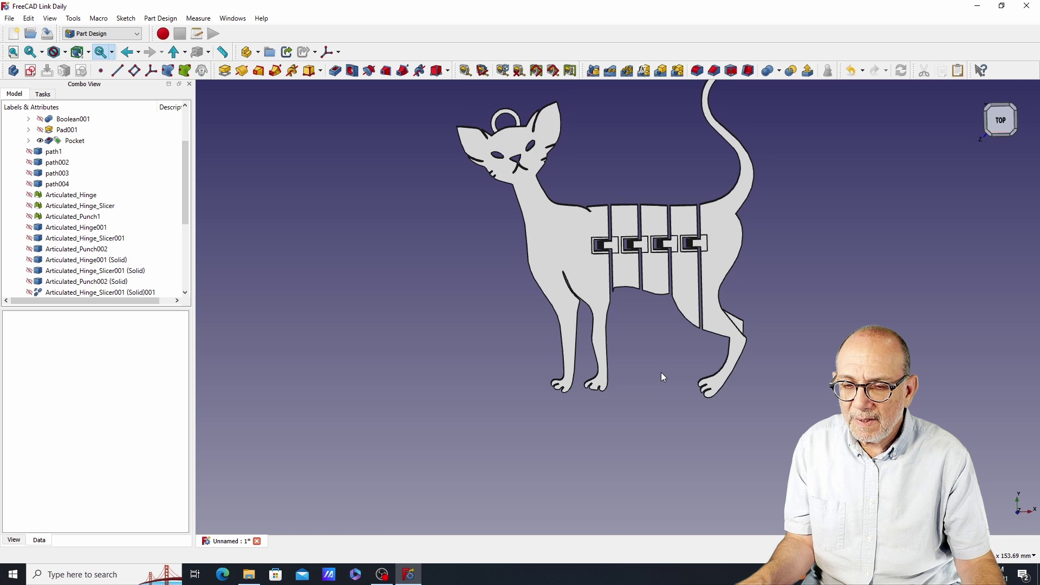
middle_click_drag(827, 284, 795, 331)
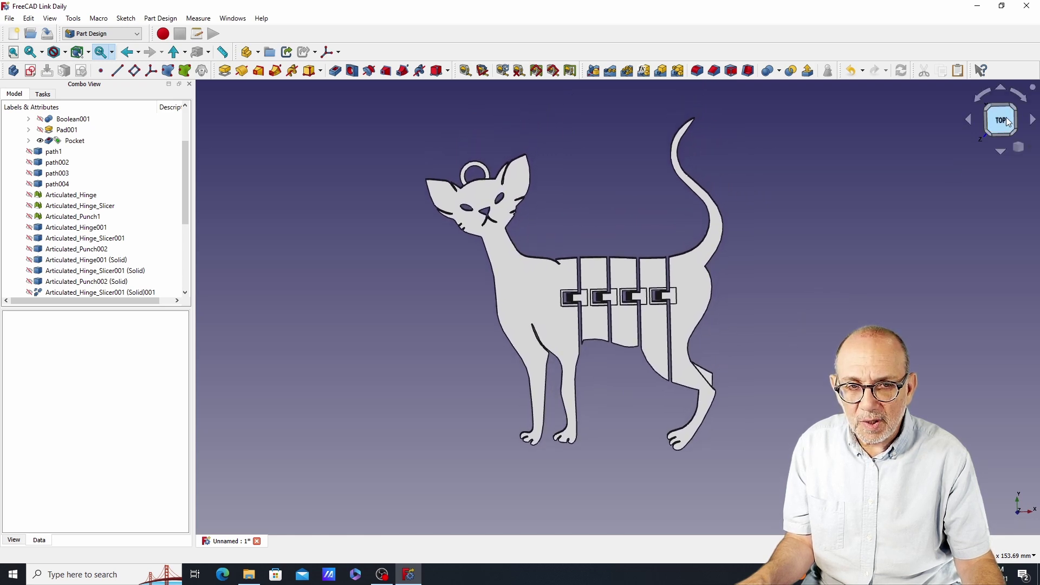
middle_click_drag(952, 229, 778, 271)
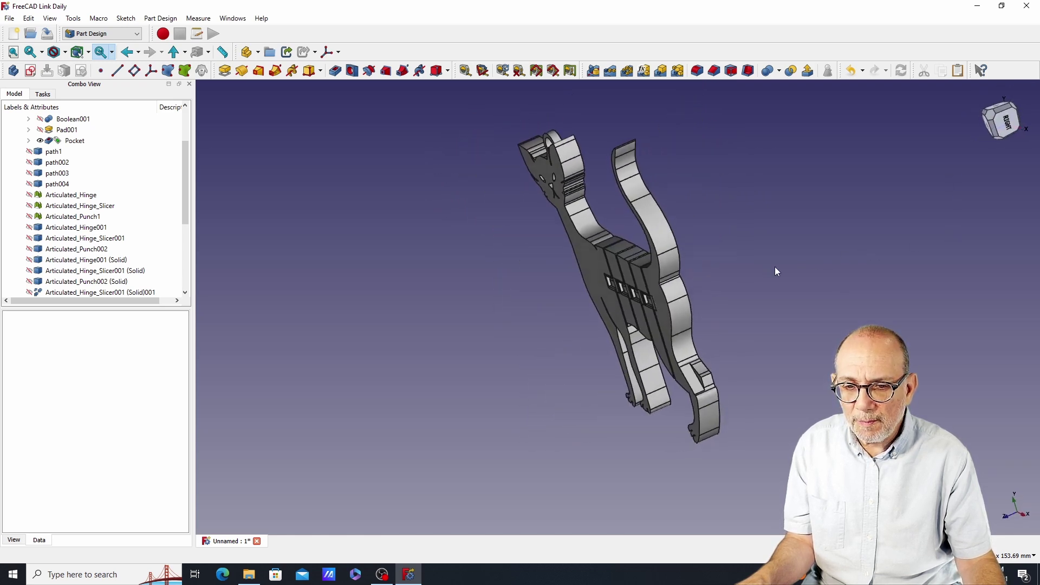
key("2")
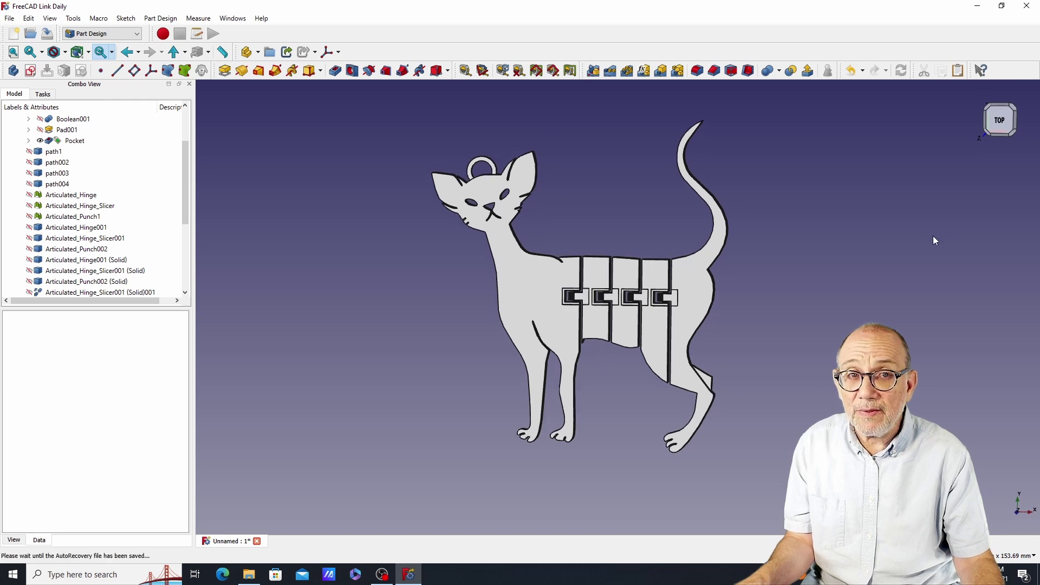
left_click(1012, 125)
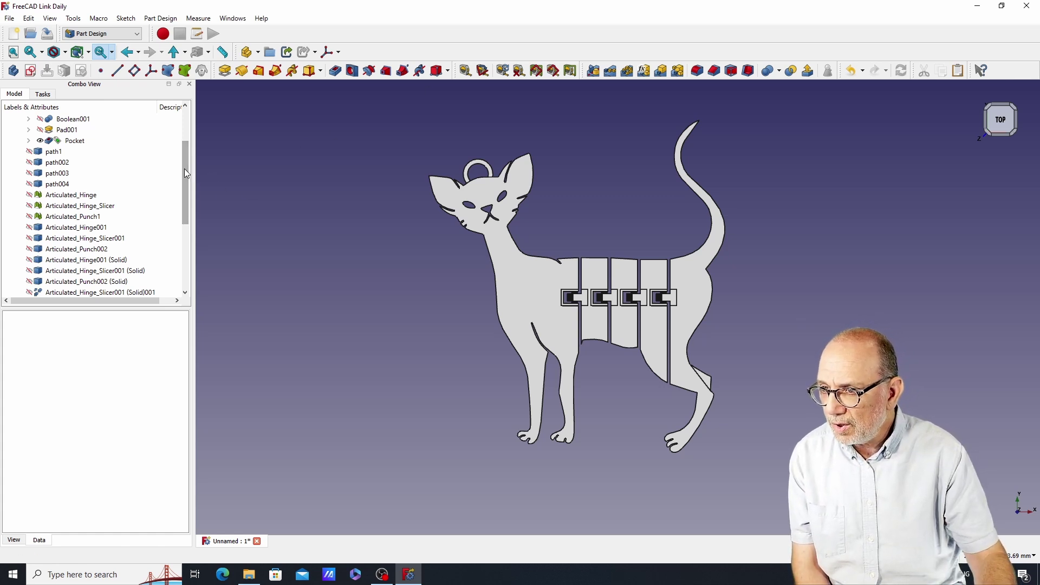
left_click_drag(186, 170, 199, 51)
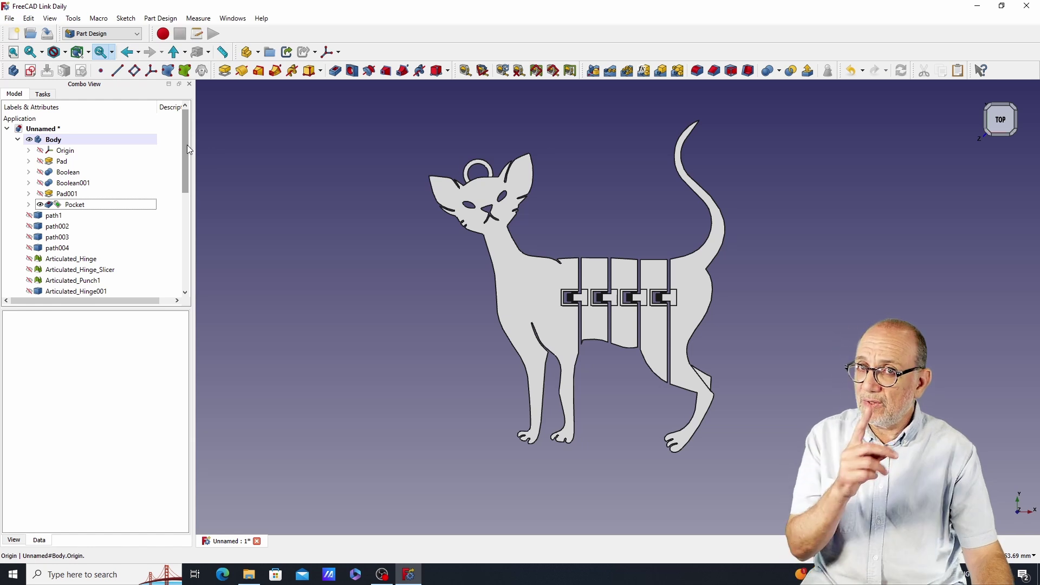
mouse_move(187, 147)
left_mouse_down()
mouse_move(187, 244)
mouse_move(191, 176)
mouse_move(210, 261)
mouse_move(203, 147)
left_mouse_up()
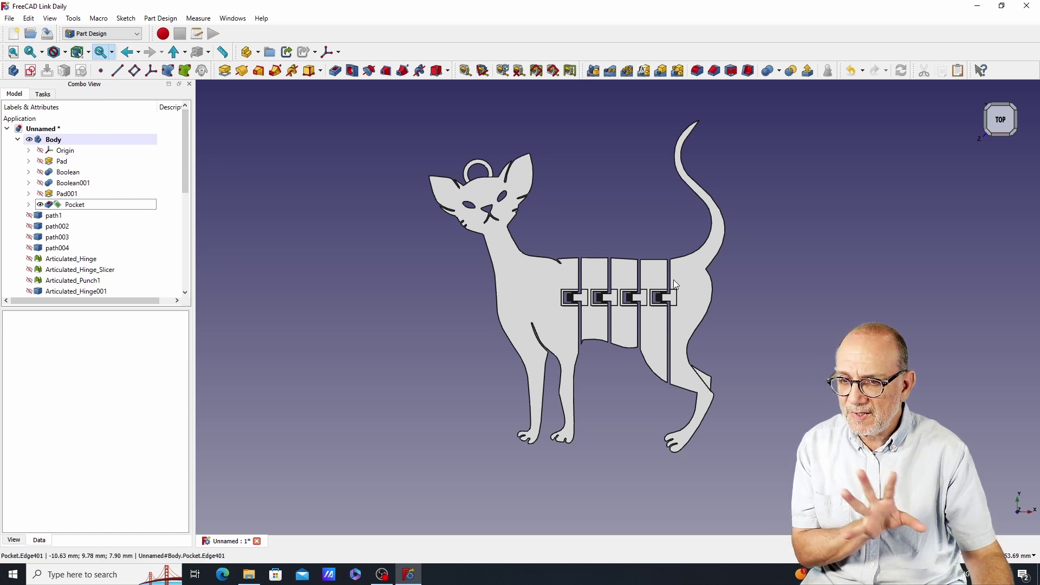
scroll(149, 258, "down", 7)
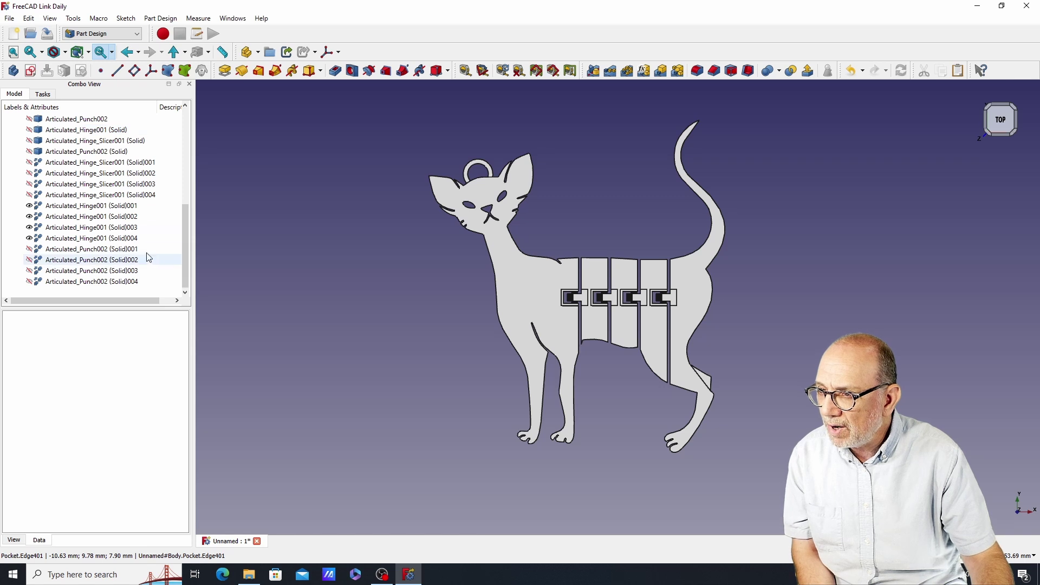
scroll(150, 258, "up", 7)
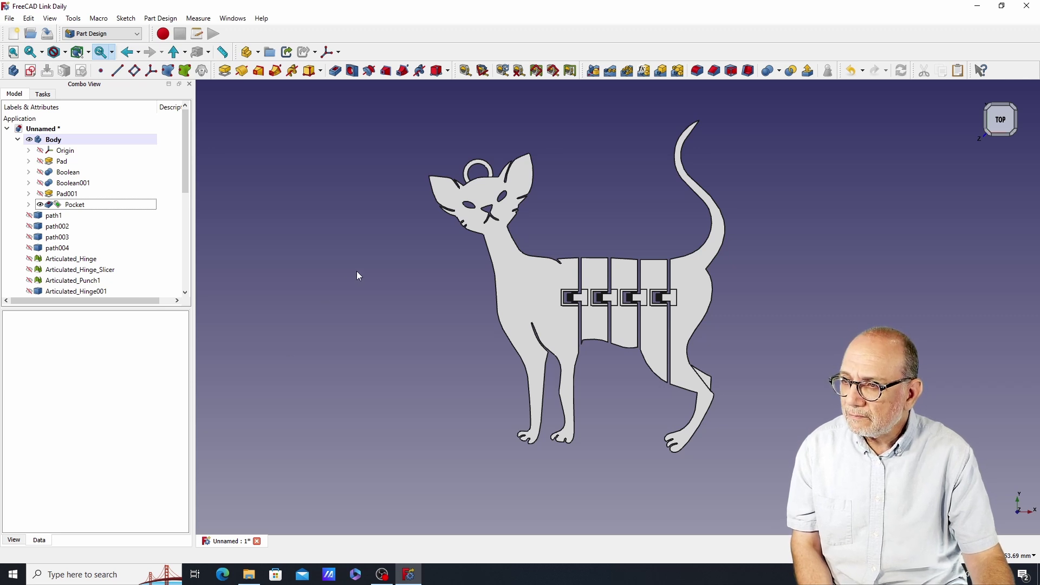
Step: Save the project as Cornish_Rex_Cat_For_YouTube_Video.FCStd beside Cornish_Rex_Test.FCStd
left_click(15, 25)
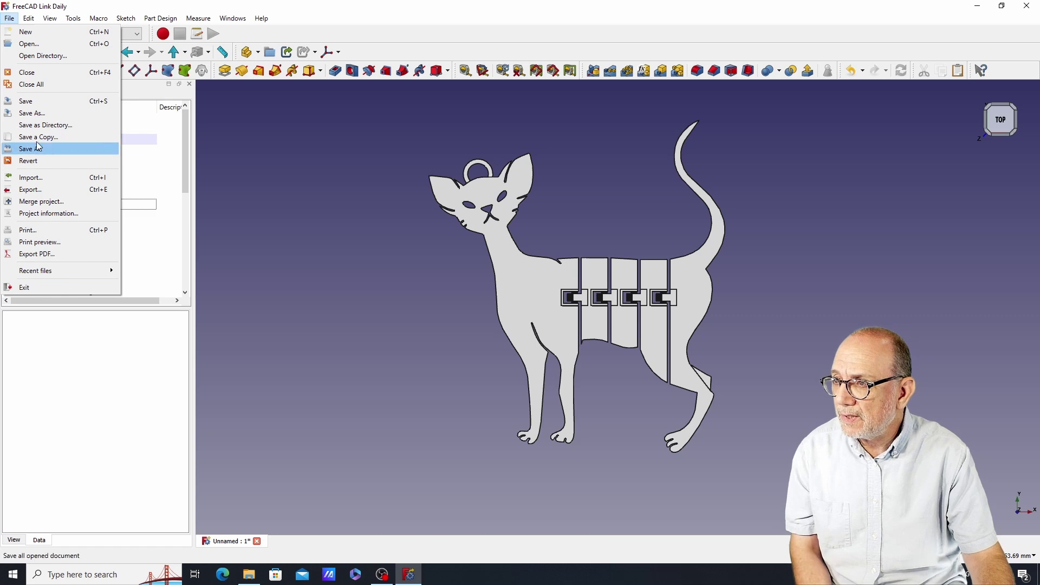
left_click(34, 113)
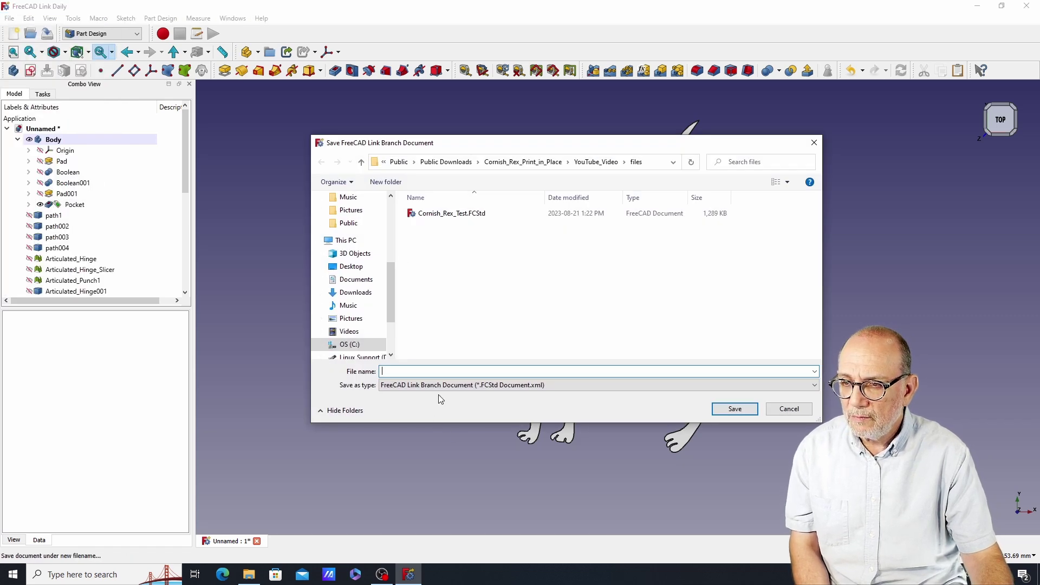
left_click(428, 214)
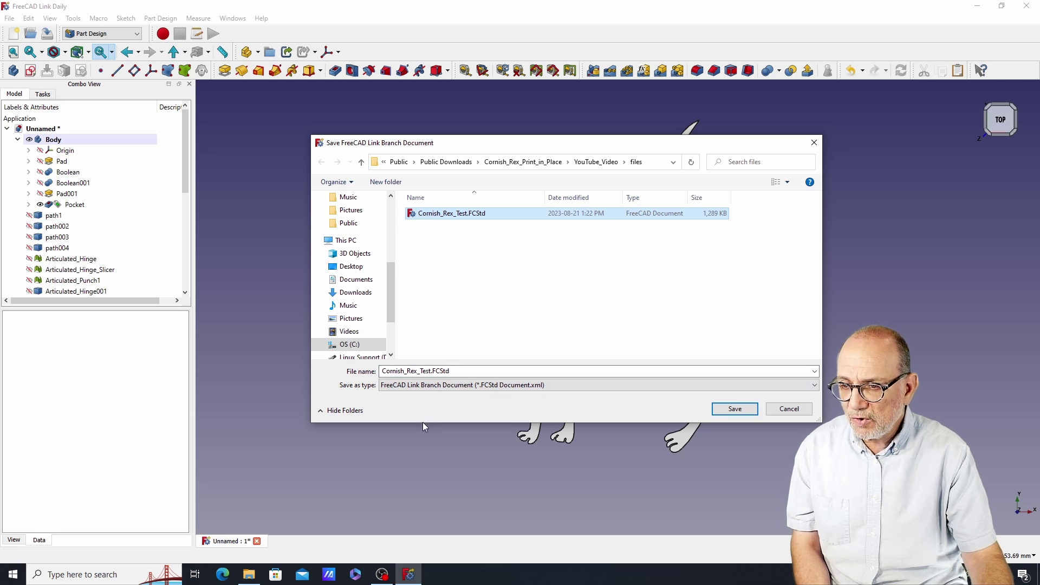
left_click(432, 372)
left_click(432, 370)
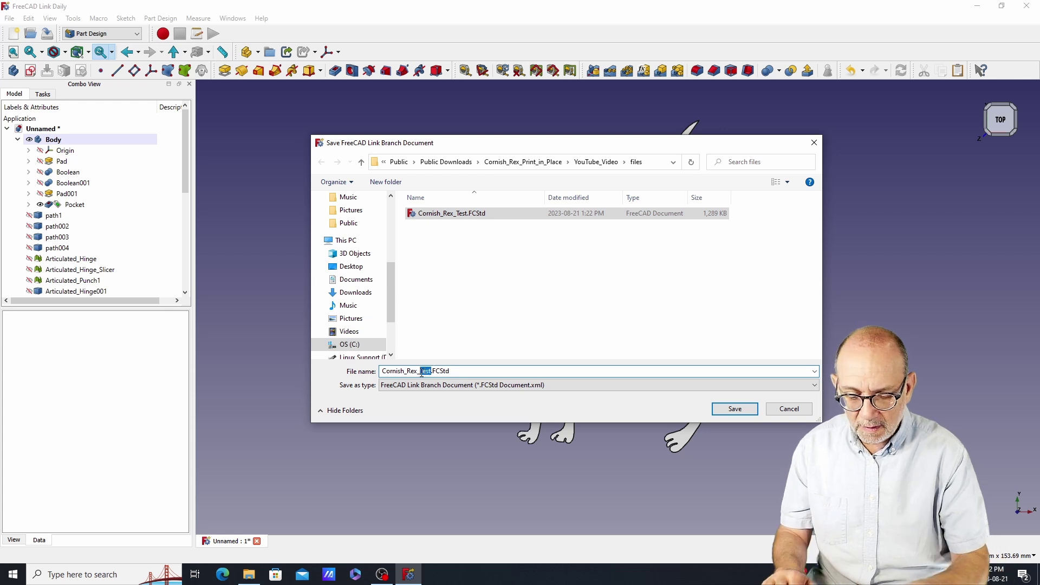
key("BackSpace")
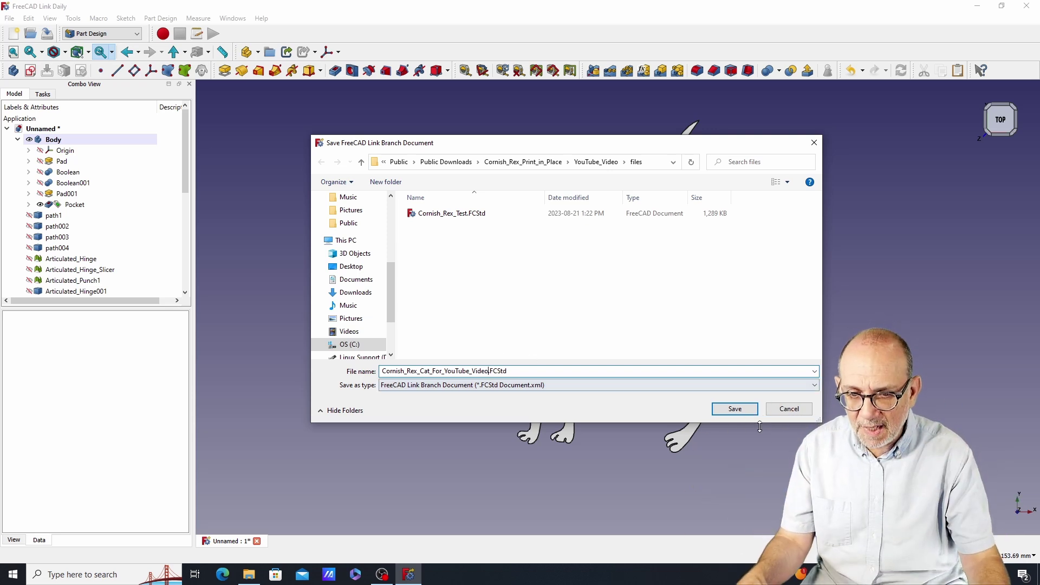
left_click(740, 413)
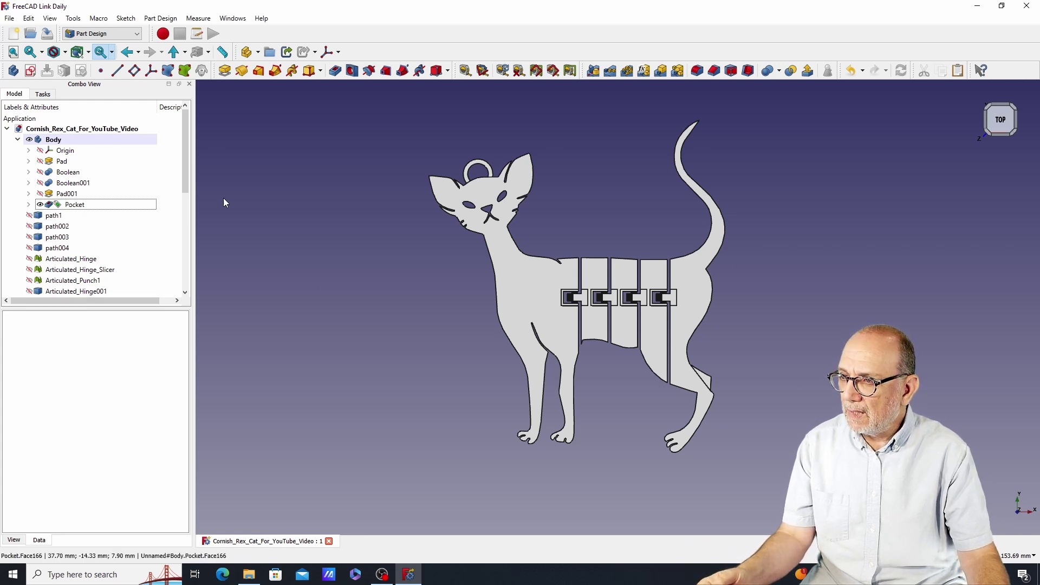
left_click(242, 198)
Step: Export the Body plus the hinge solids as Cornish_Rex_Cat_For_YouTube_Video.stl
left_click(57, 141)
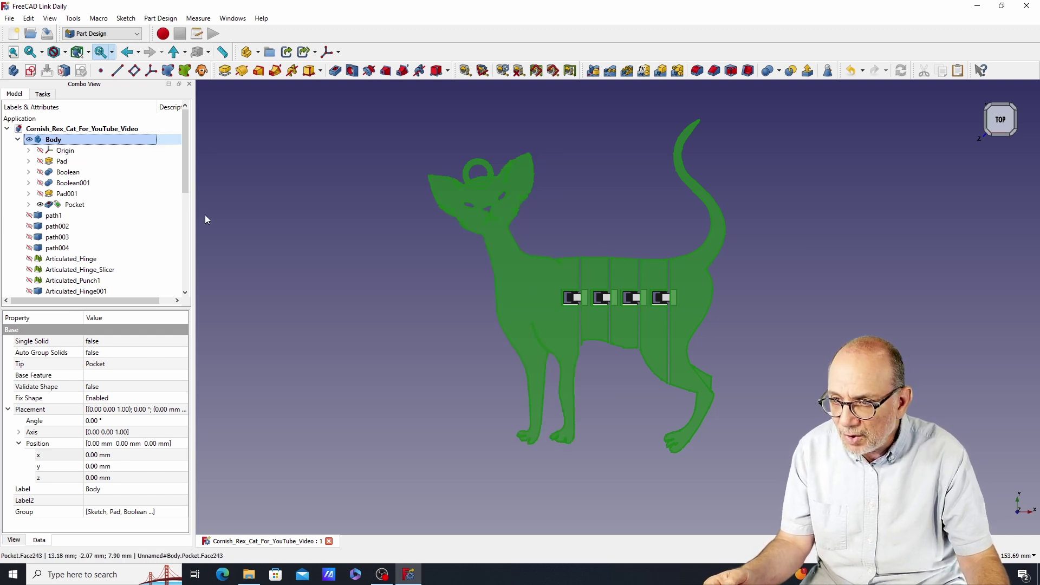
left_click_drag(185, 177, 205, 290)
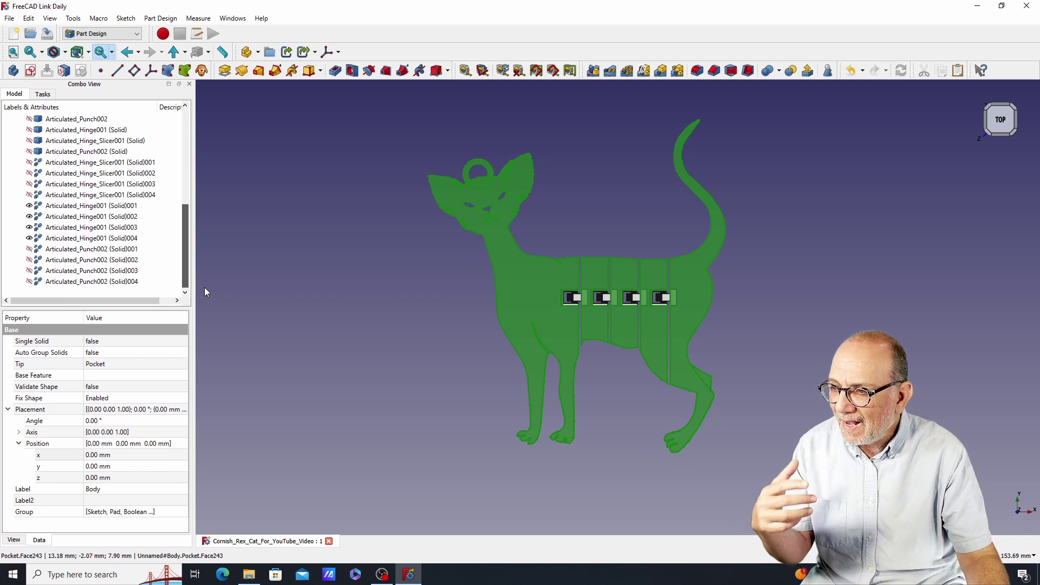
left_click(100, 208)
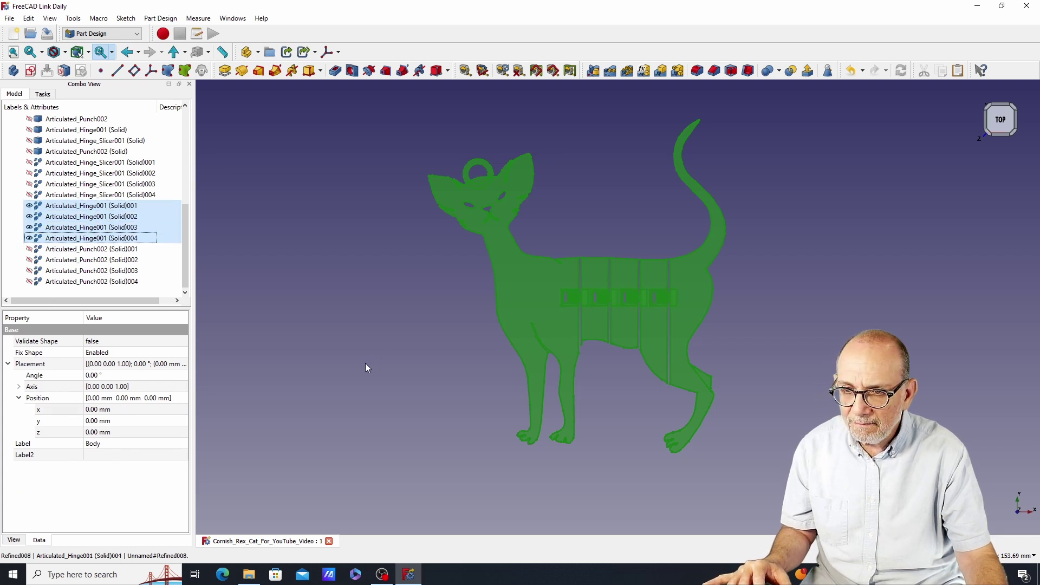
left_click(9, 19)
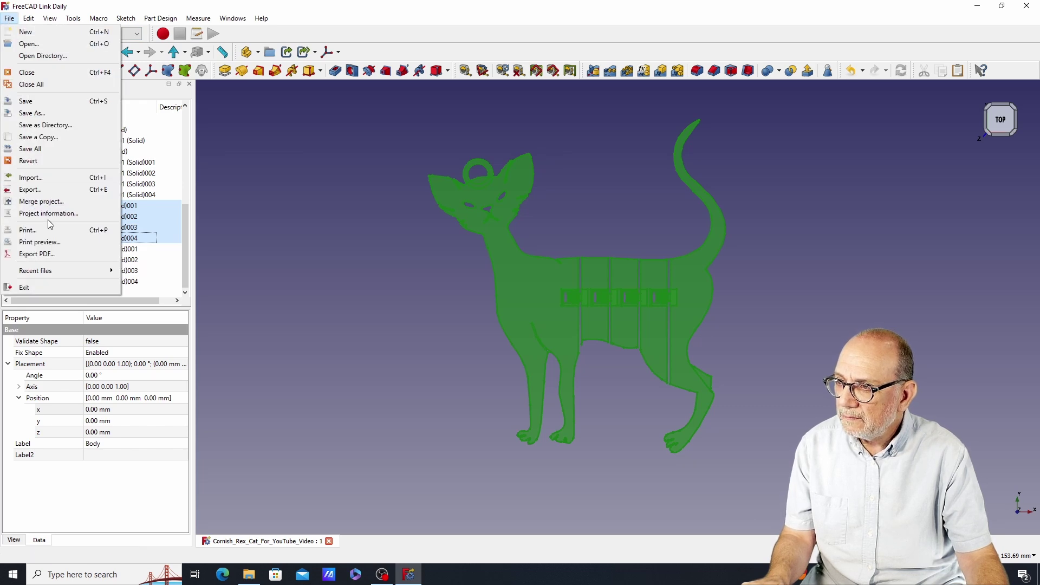
left_click(42, 191)
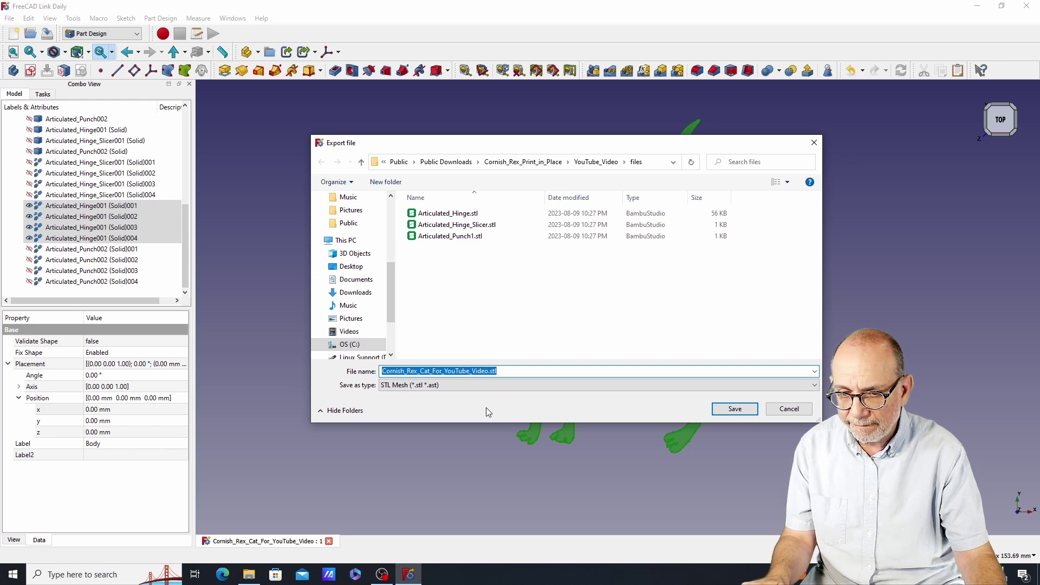
left_click(745, 415)
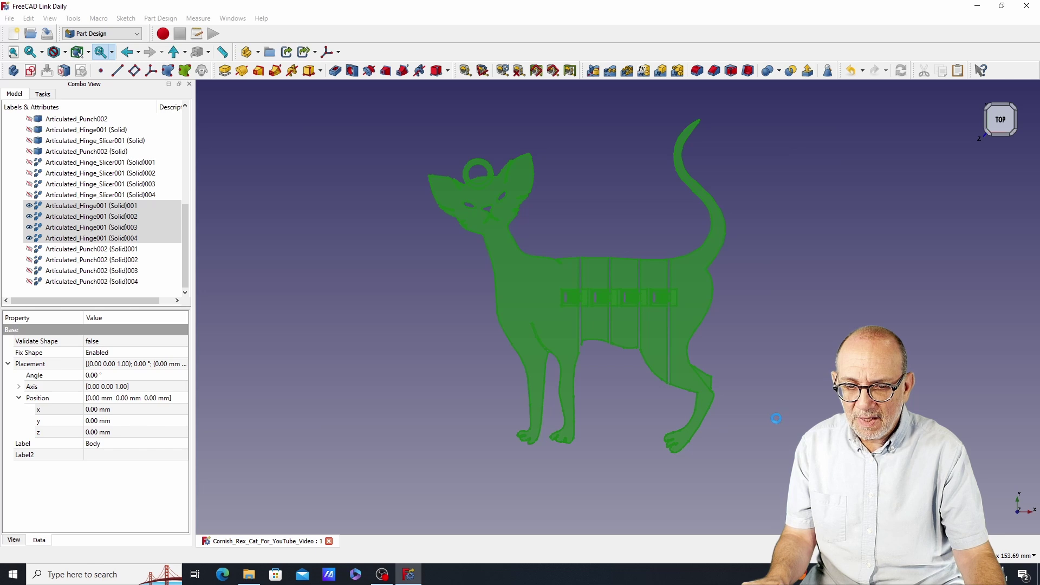
left_click(779, 423)
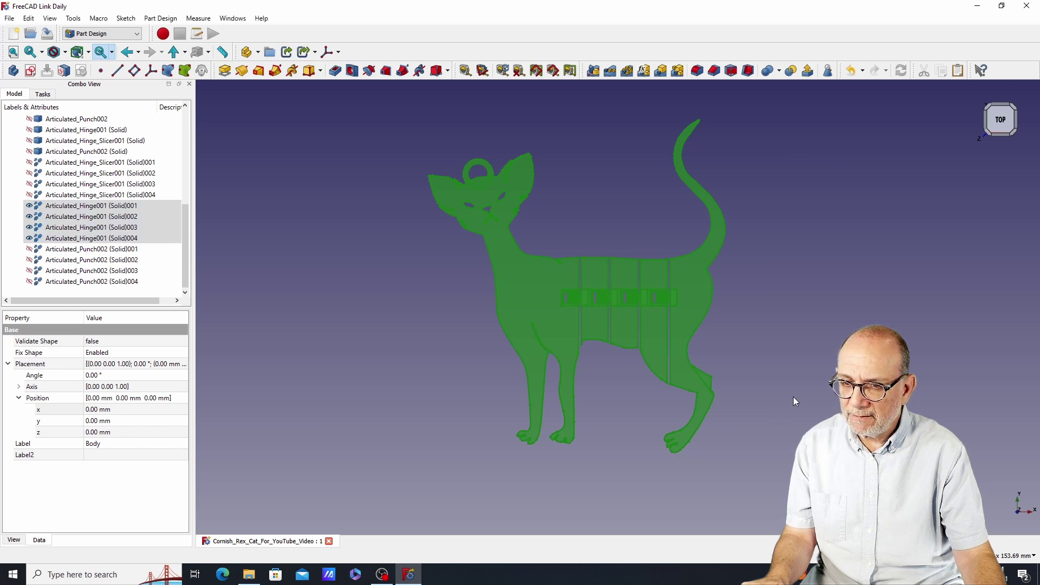
Step: Minimize FreeCAD and launch PrusaSlicer 2.6.0 from its desktop icon
left_click(981, 9)
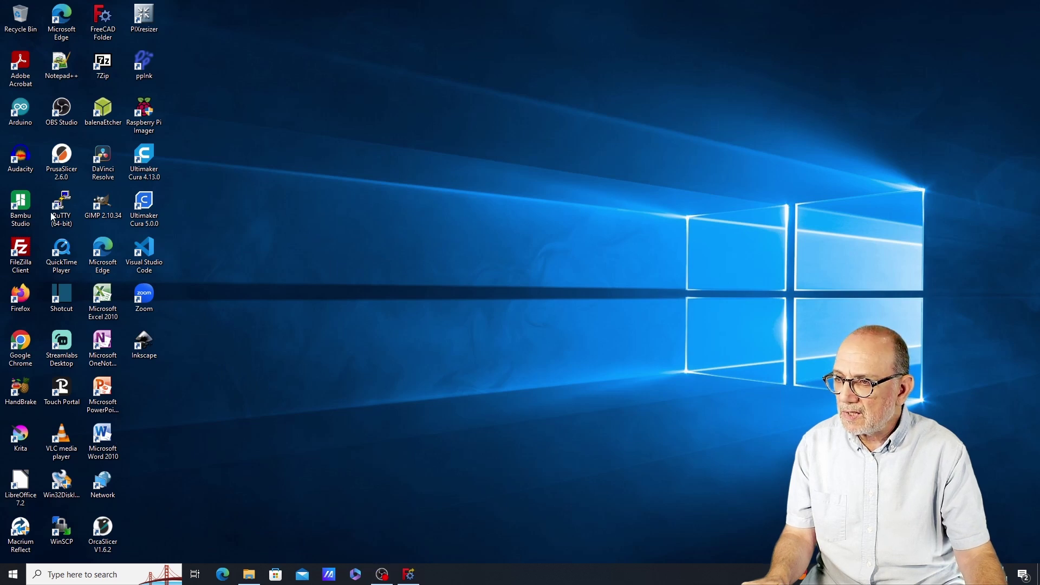
double_click(61, 157)
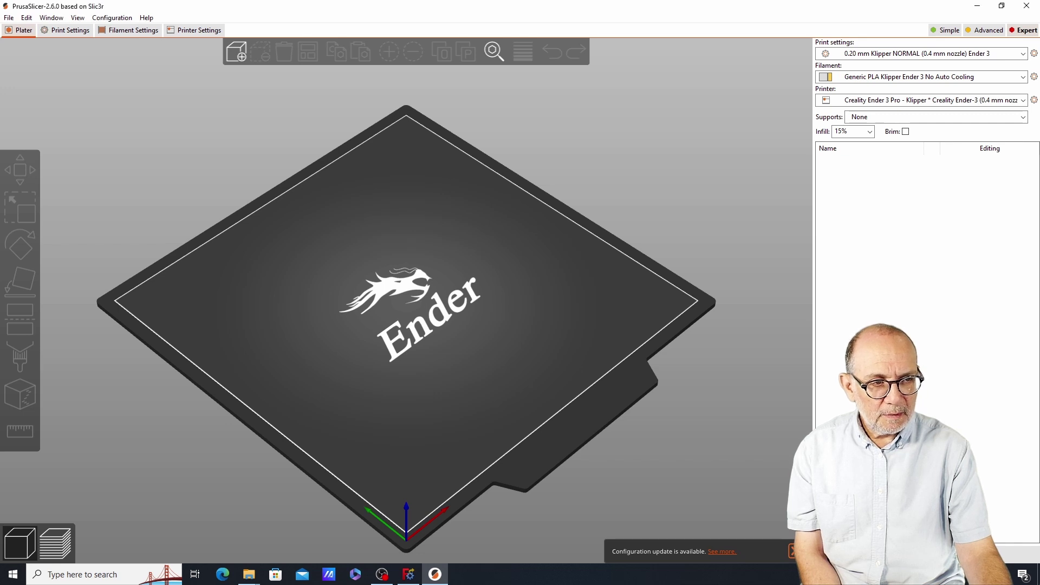
Step: Drop the exported cat STL onto the Ender 3 Pro bed and orbit to inspect it
left_click_drag(865, 316, 425, 285)
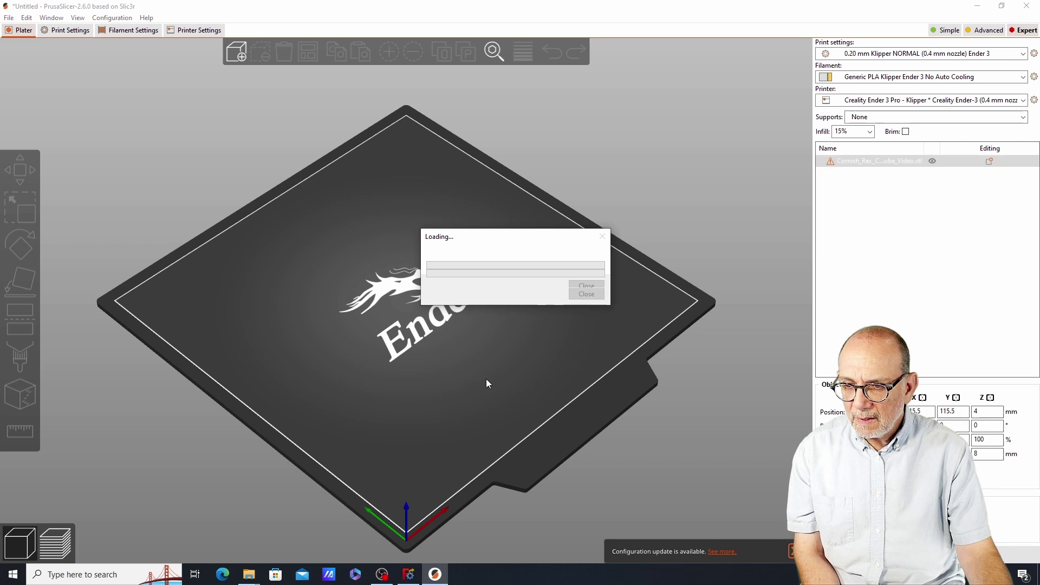
left_click_drag(486, 379, 659, 335)
scroll(564, 366, "up", 6)
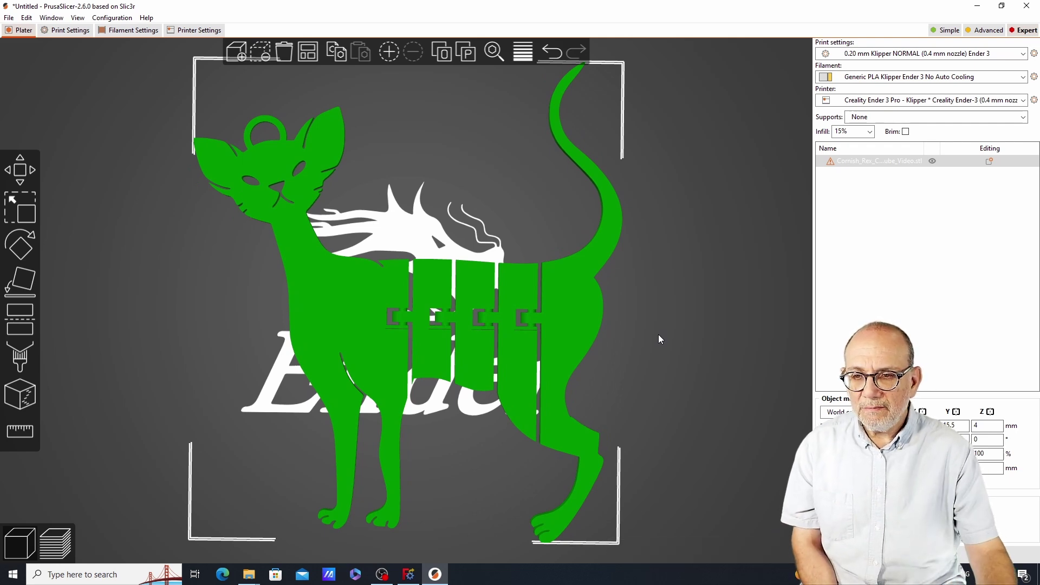
mouse_move(659, 338)
left_mouse_down()
mouse_move(619, 326)
mouse_move(586, 281)
mouse_move(653, 329)
left_mouse_up()
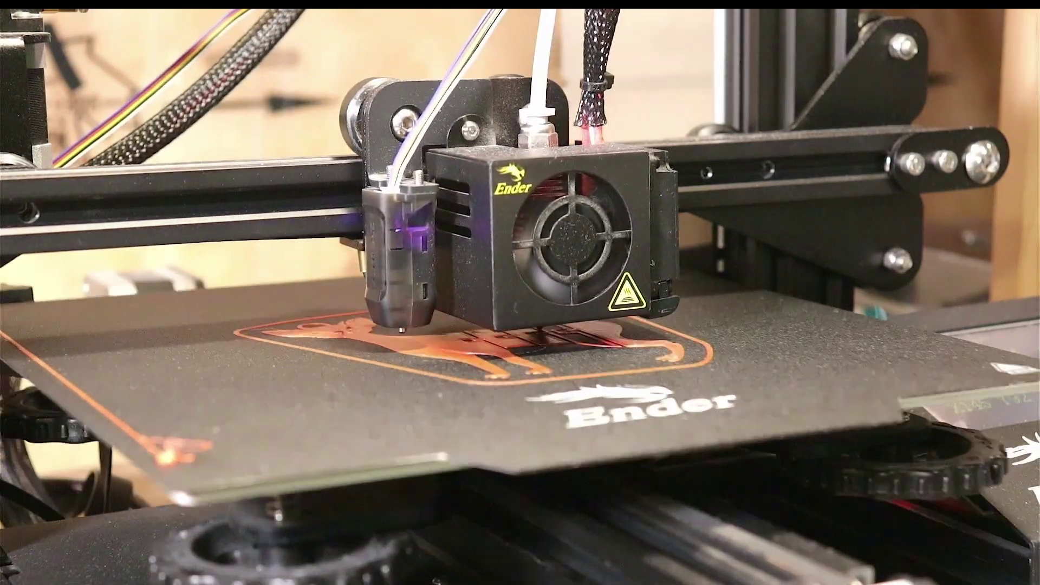